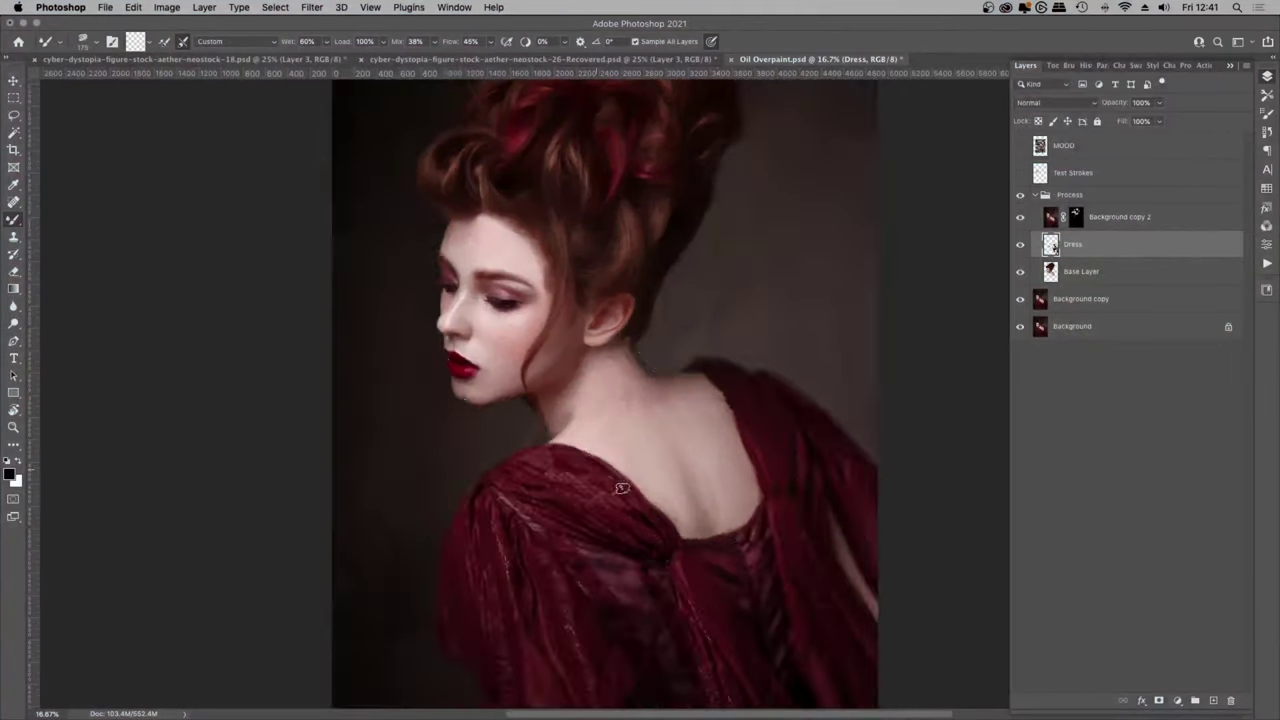
Step: Show the MOOD layer and examine its reference portraits row by row for painterly brushwork and colour
key(super+plus)
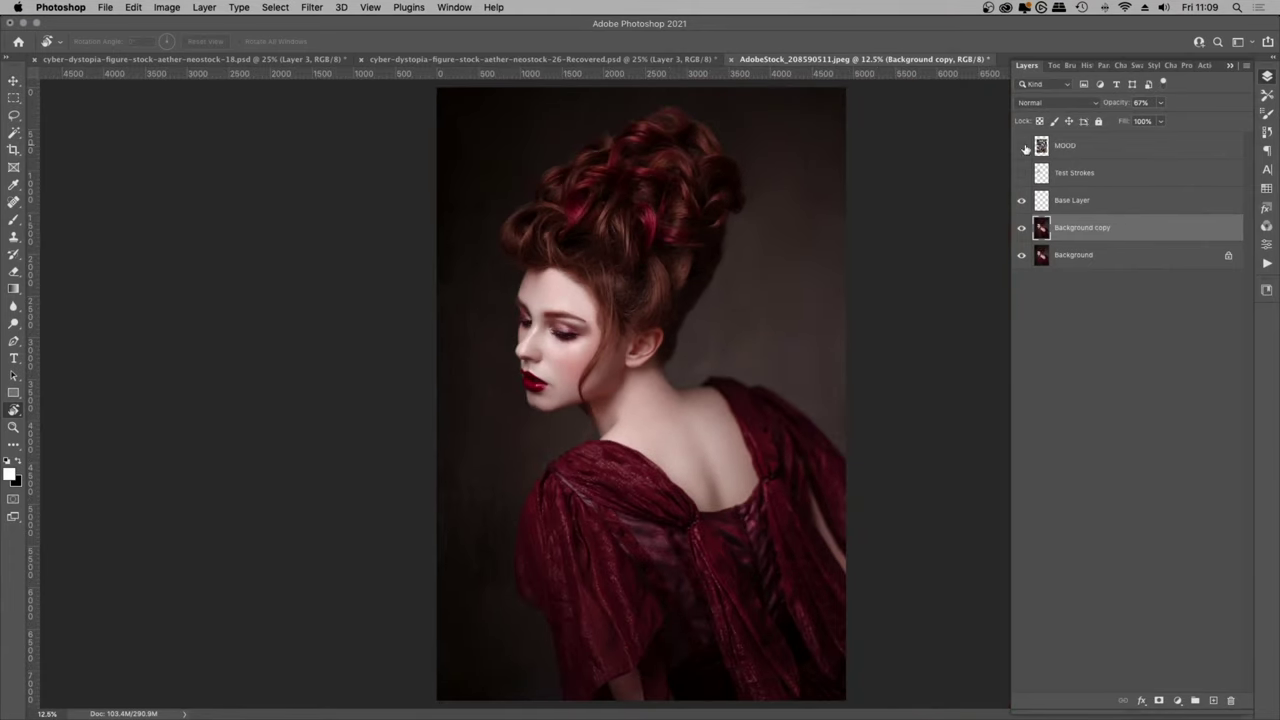
key(super+plus)
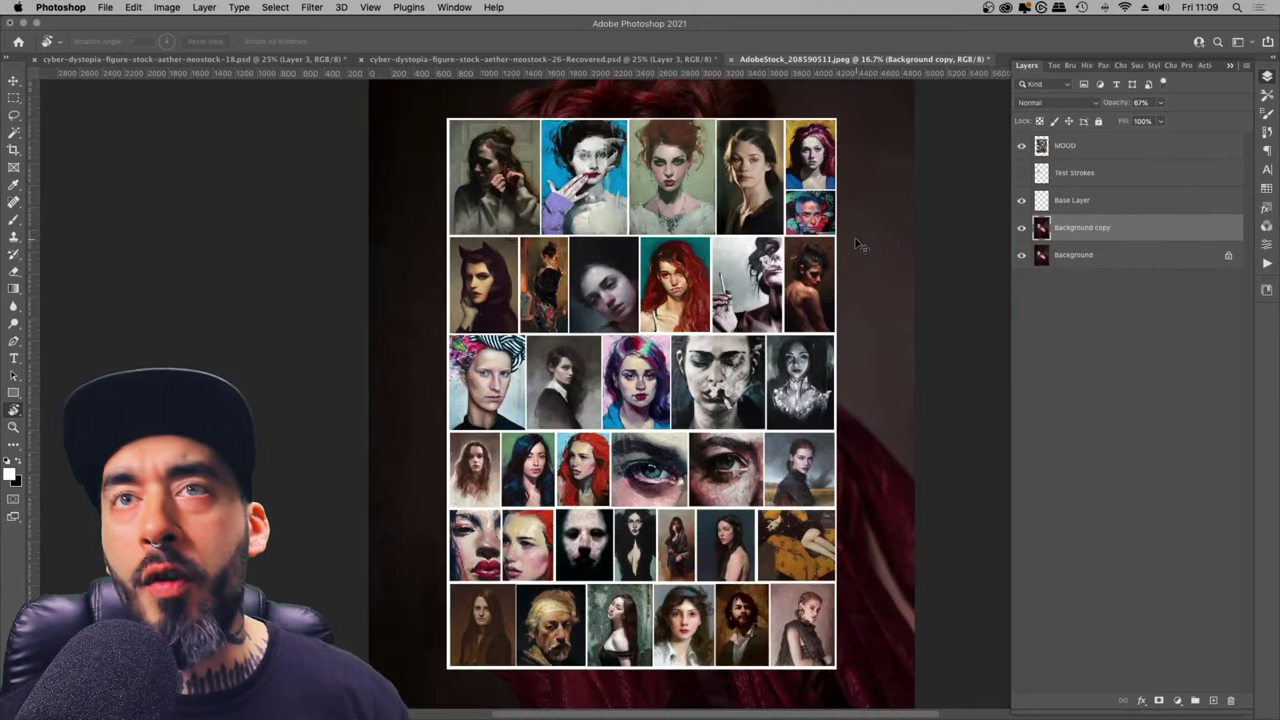
key(super+plus)
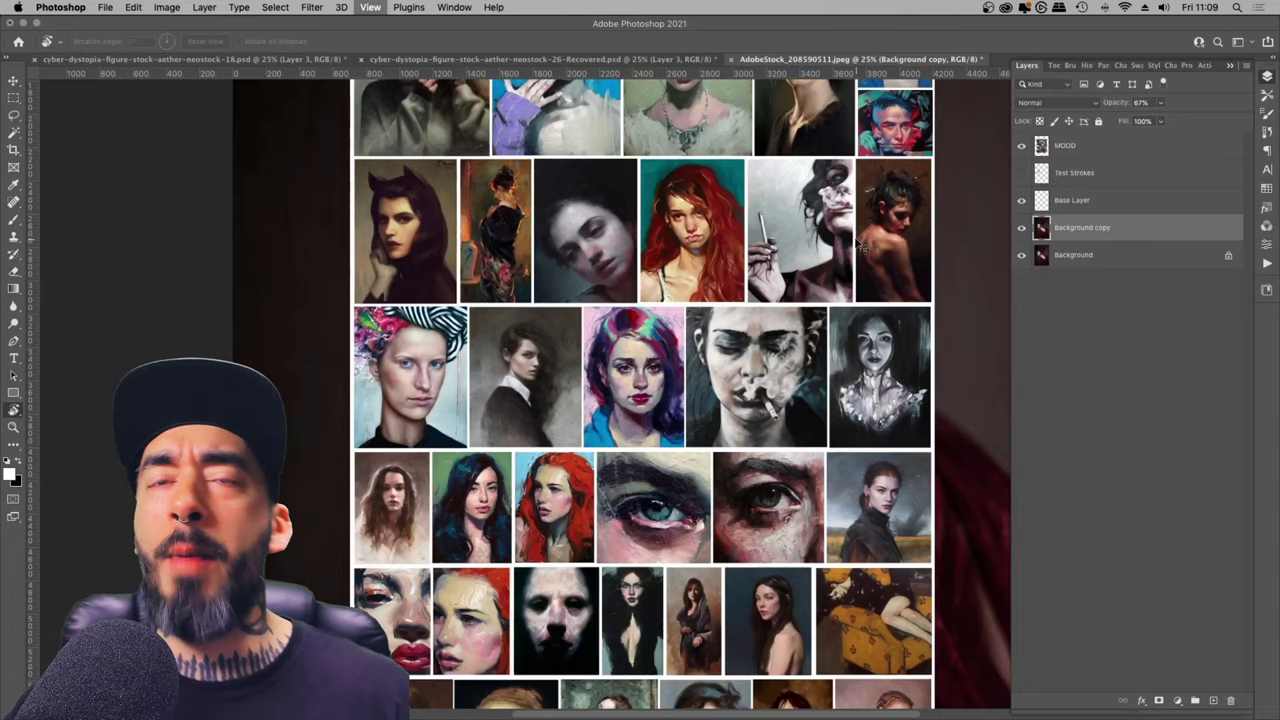
key(super+plus)
key(super+plus)
click(1230, 65)
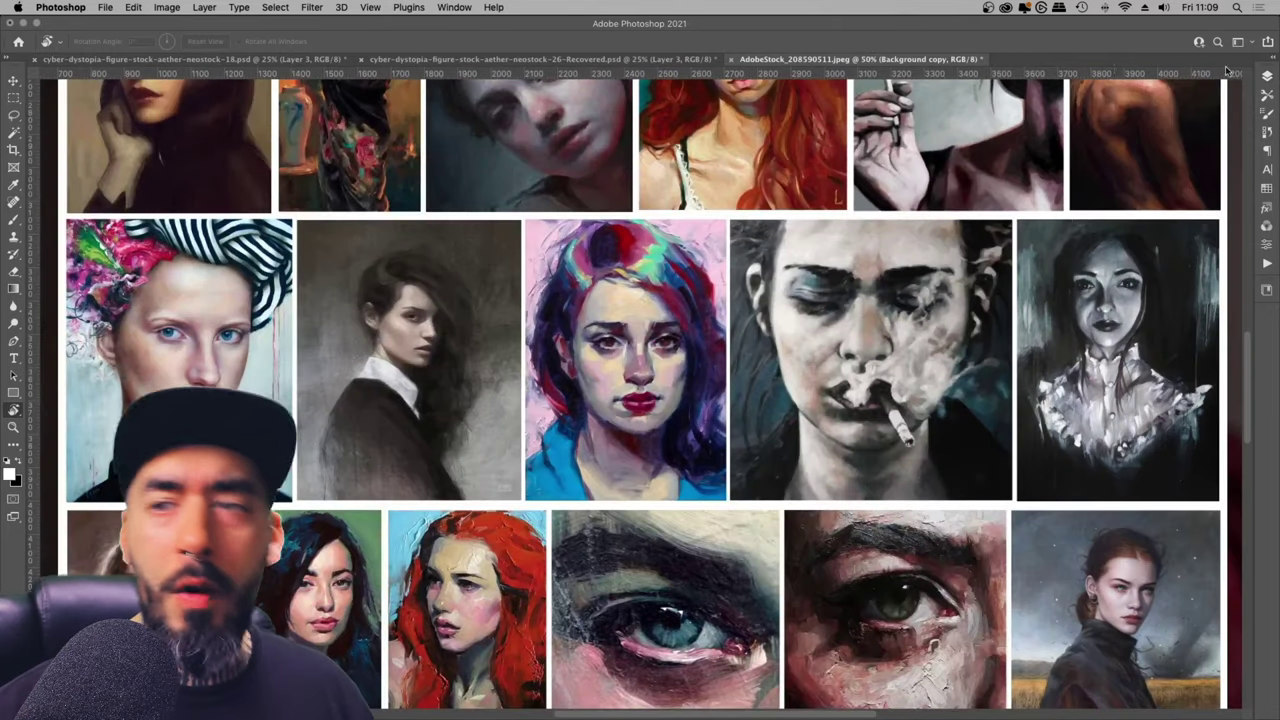
scroll(1019, 514, up, 5)
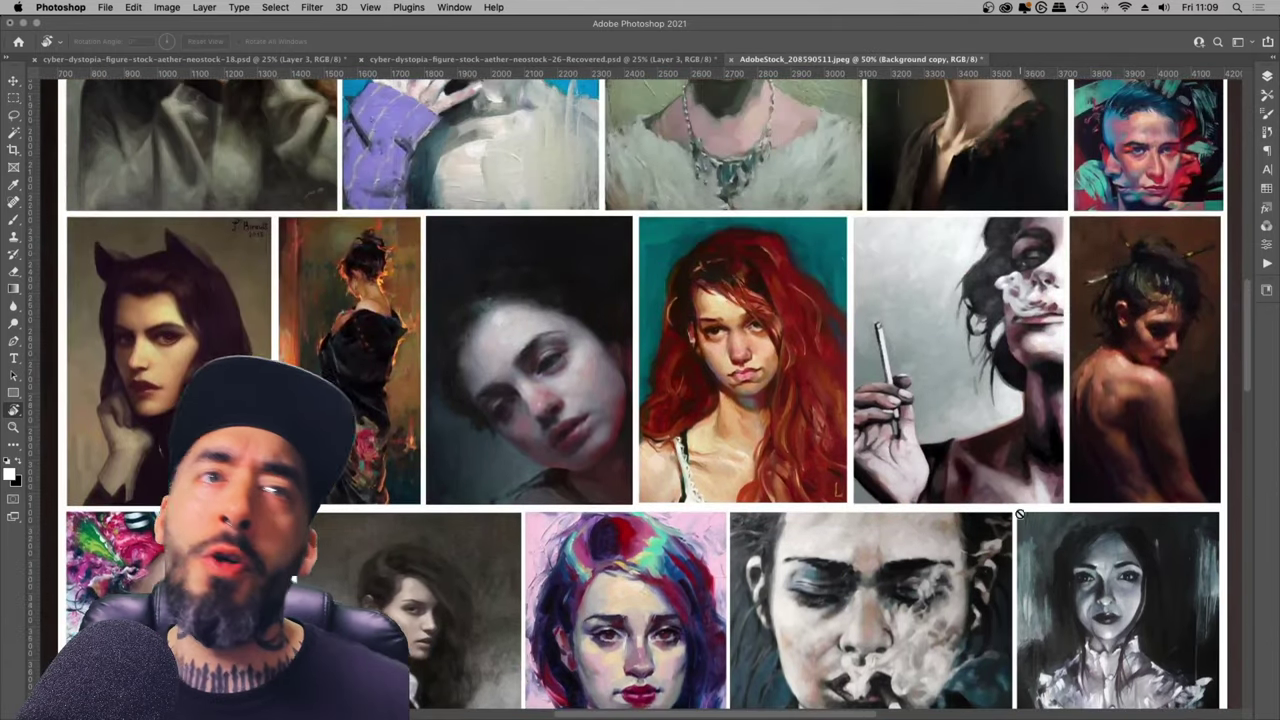
scroll(1250, 310, up, 4)
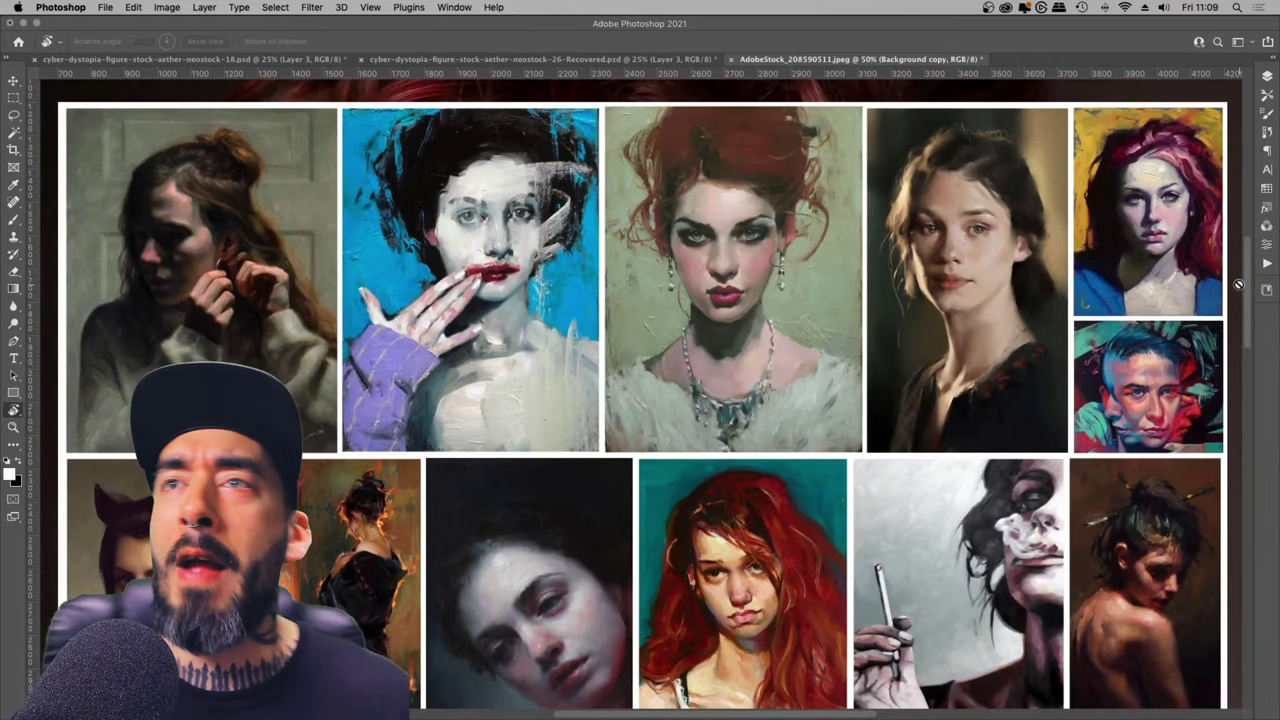
scroll(1247, 289, down, 5)
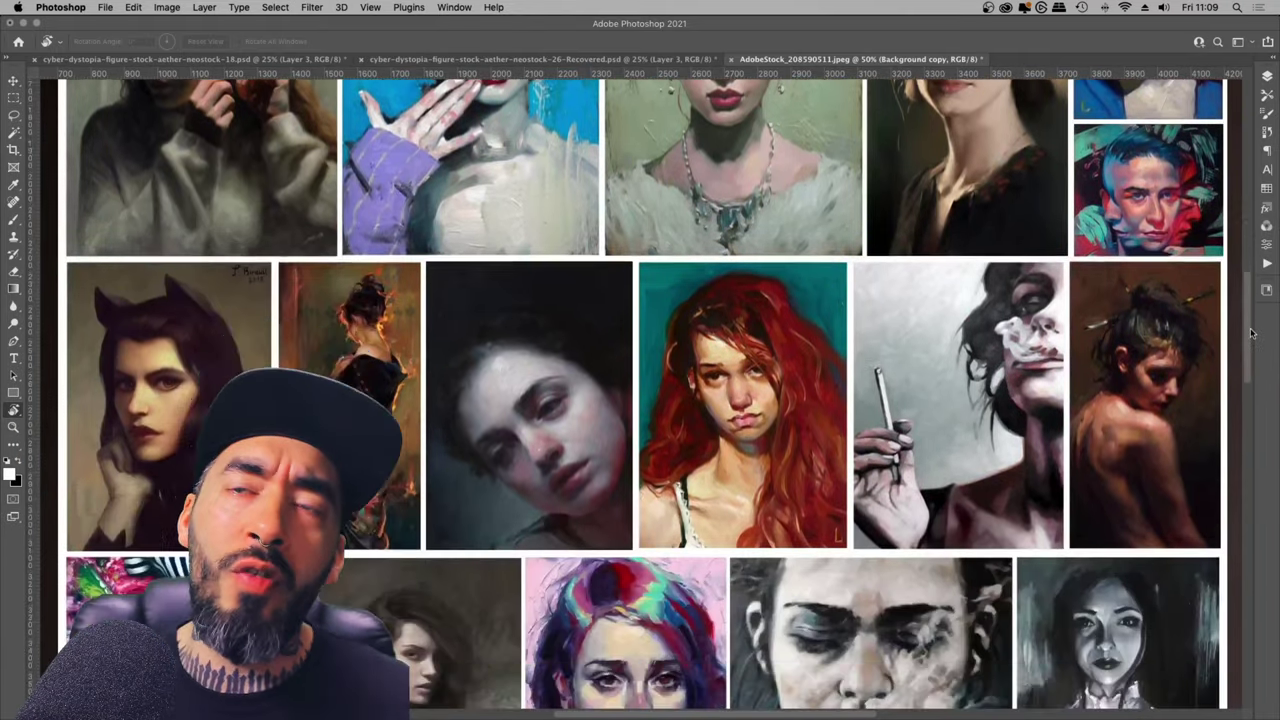
scroll(1252, 354, down, 7)
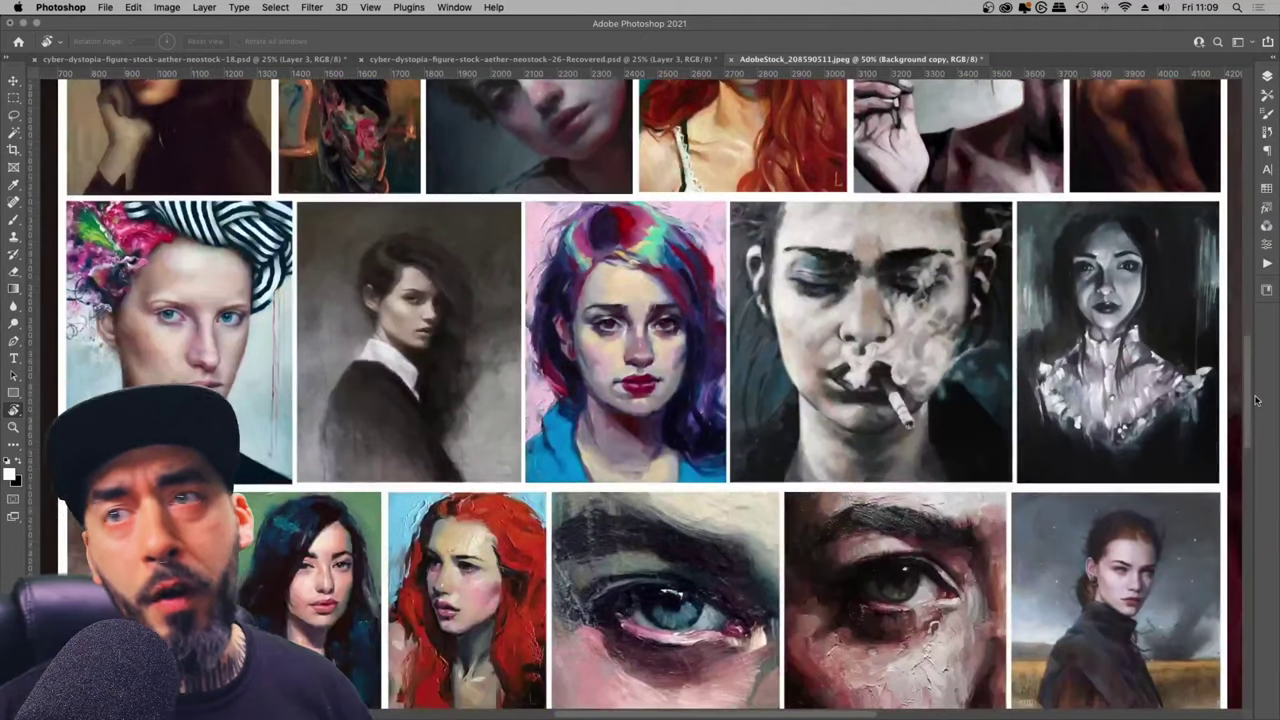
scroll(1257, 408, down, 5)
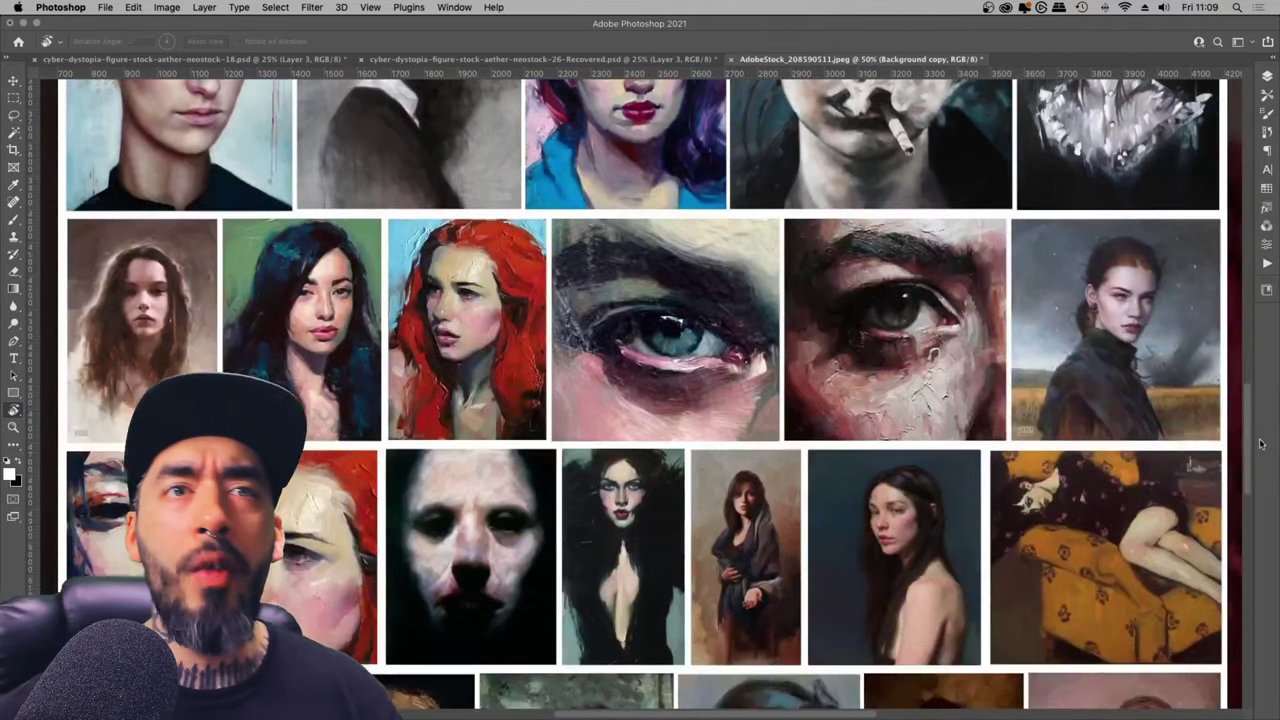
scroll(1262, 466, down, 7)
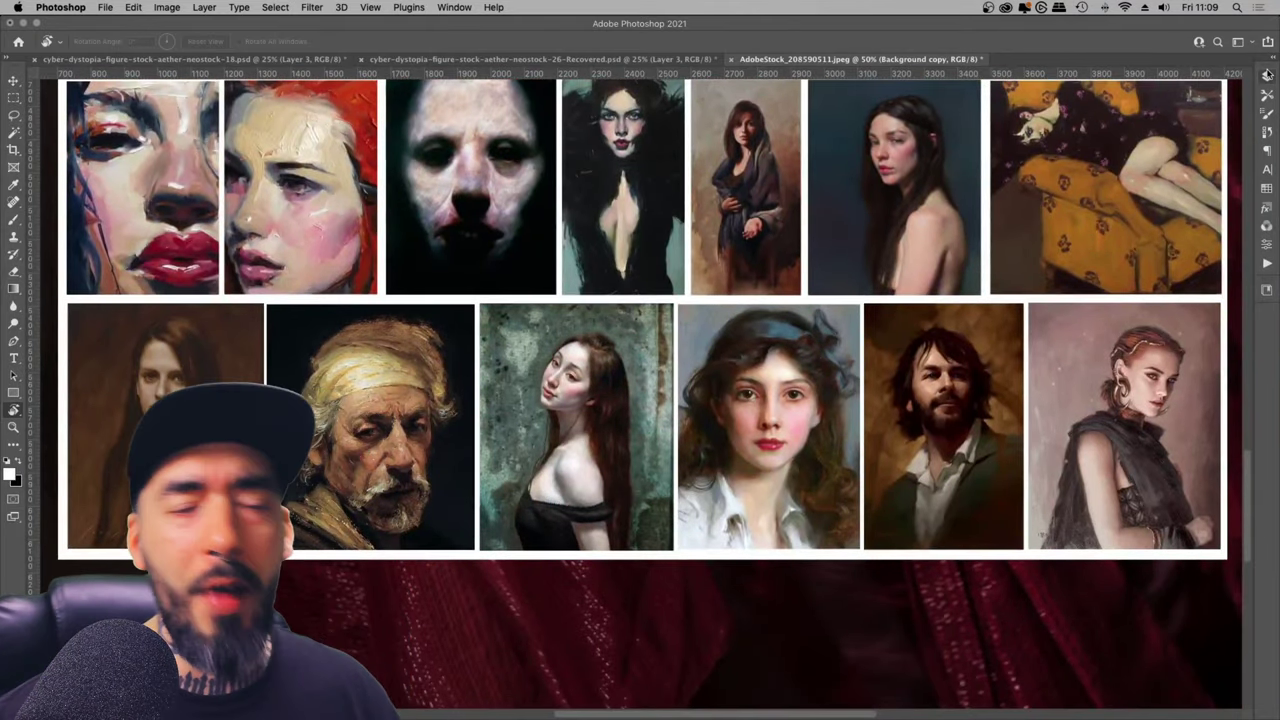
Step: Hide the MOOD layer and fit the whole portrait in view
click(1267, 75)
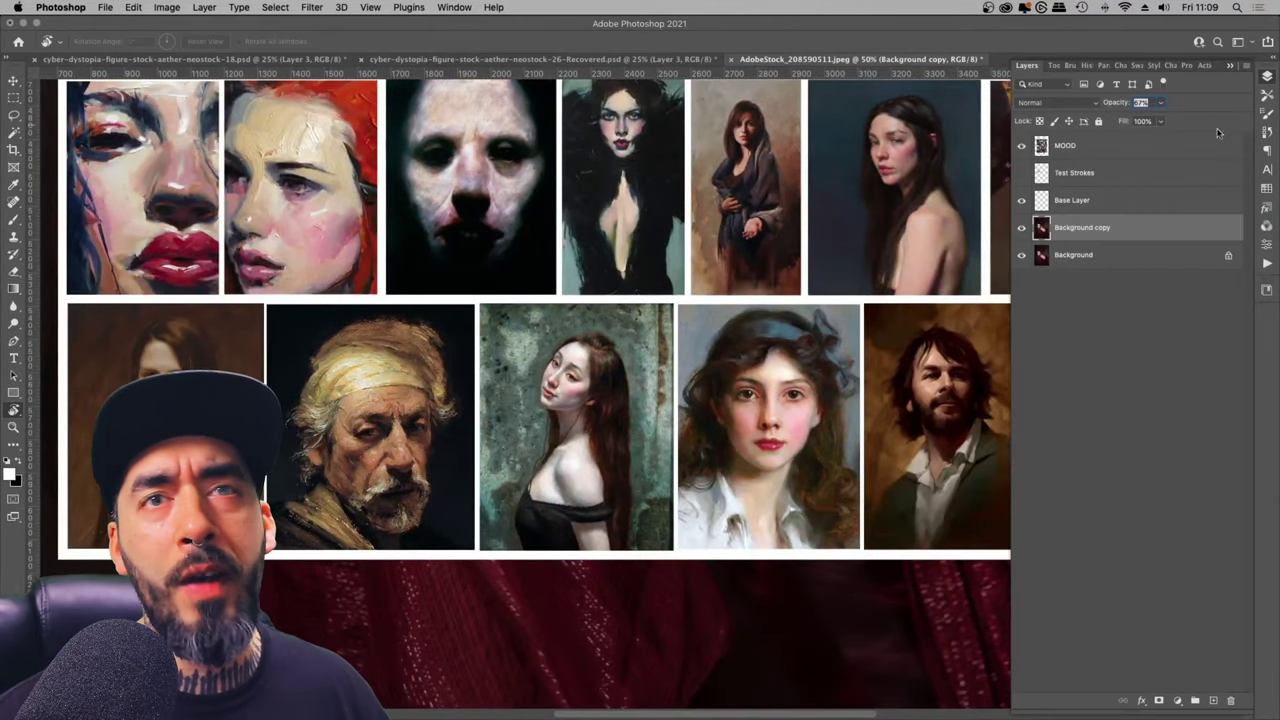
click(1020, 148)
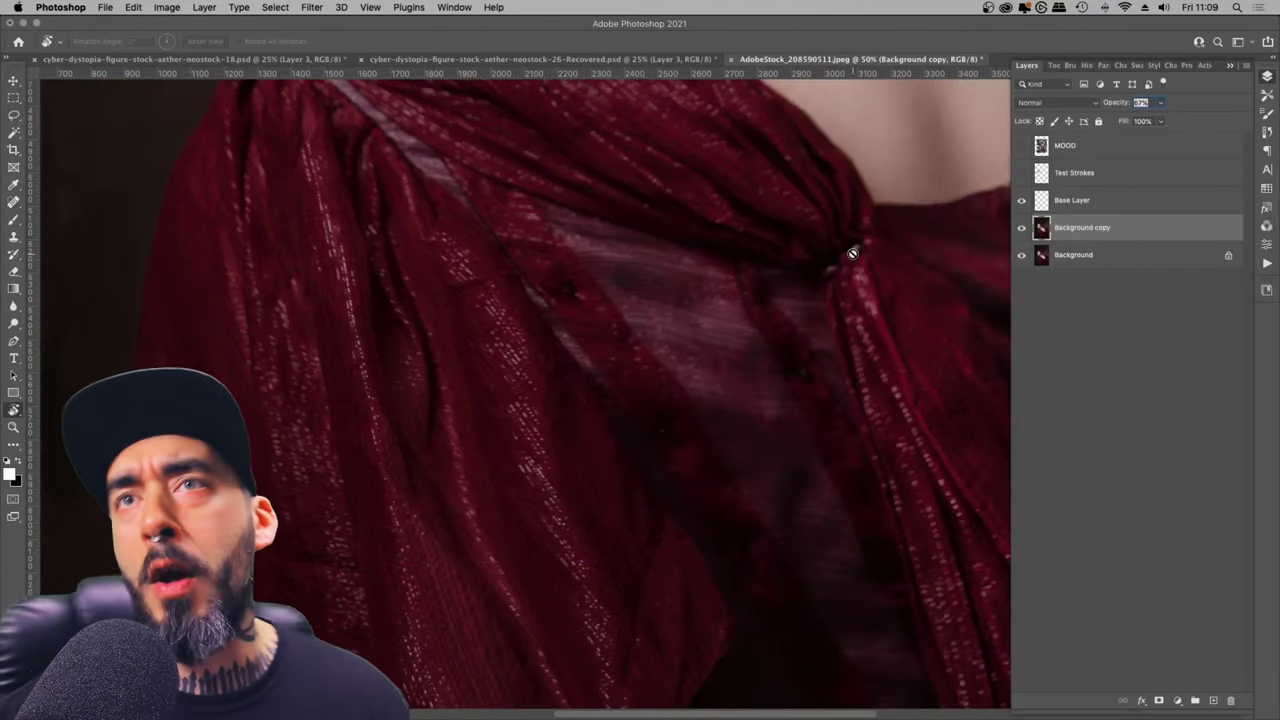
key(super+minus)
key(super+0)
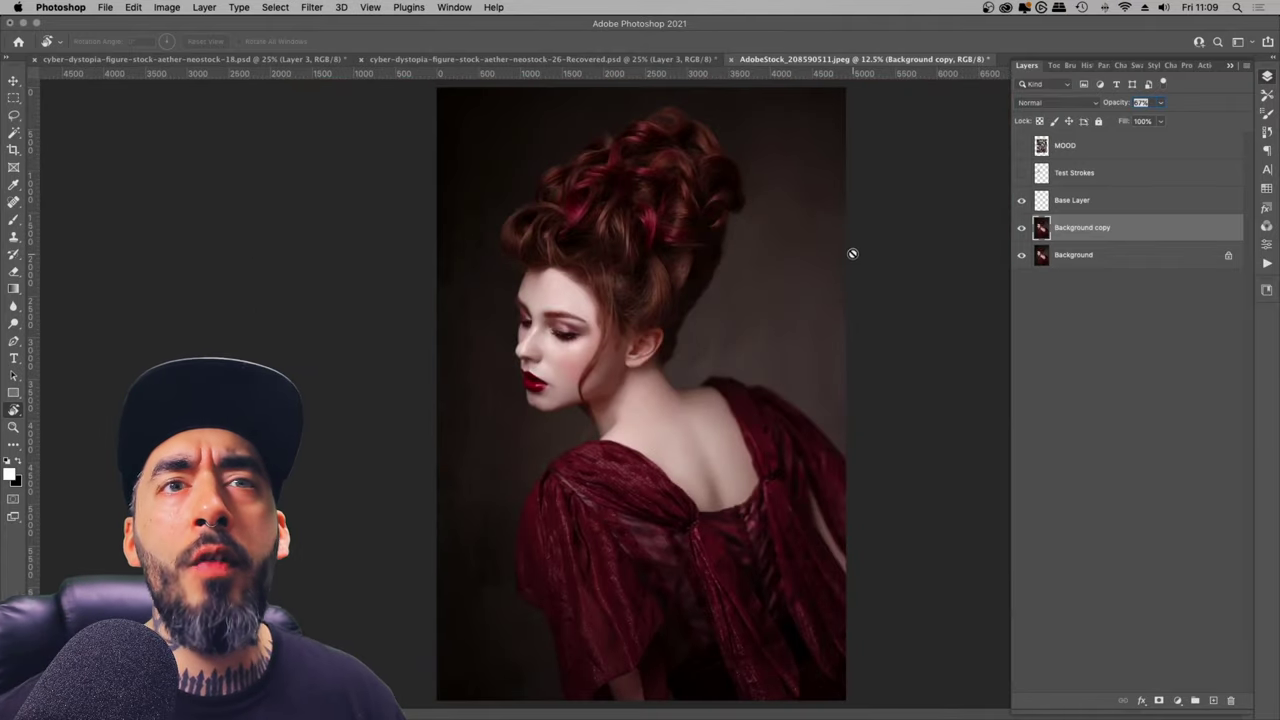
Step: Toggle the visibility of the Test Strokes and Base Layer layers to check their content, leaving Test Strokes hidden
click(1021, 173)
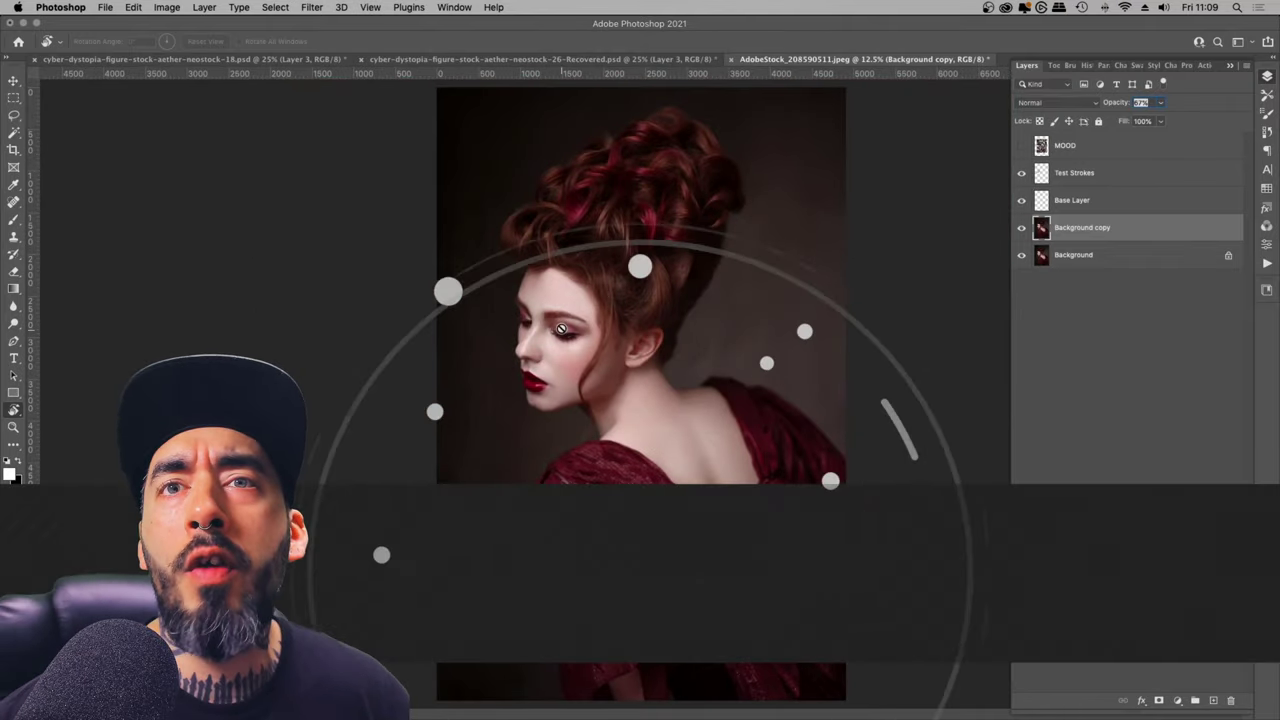
key(super+plus)
key(super+plus)
key(super+minus)
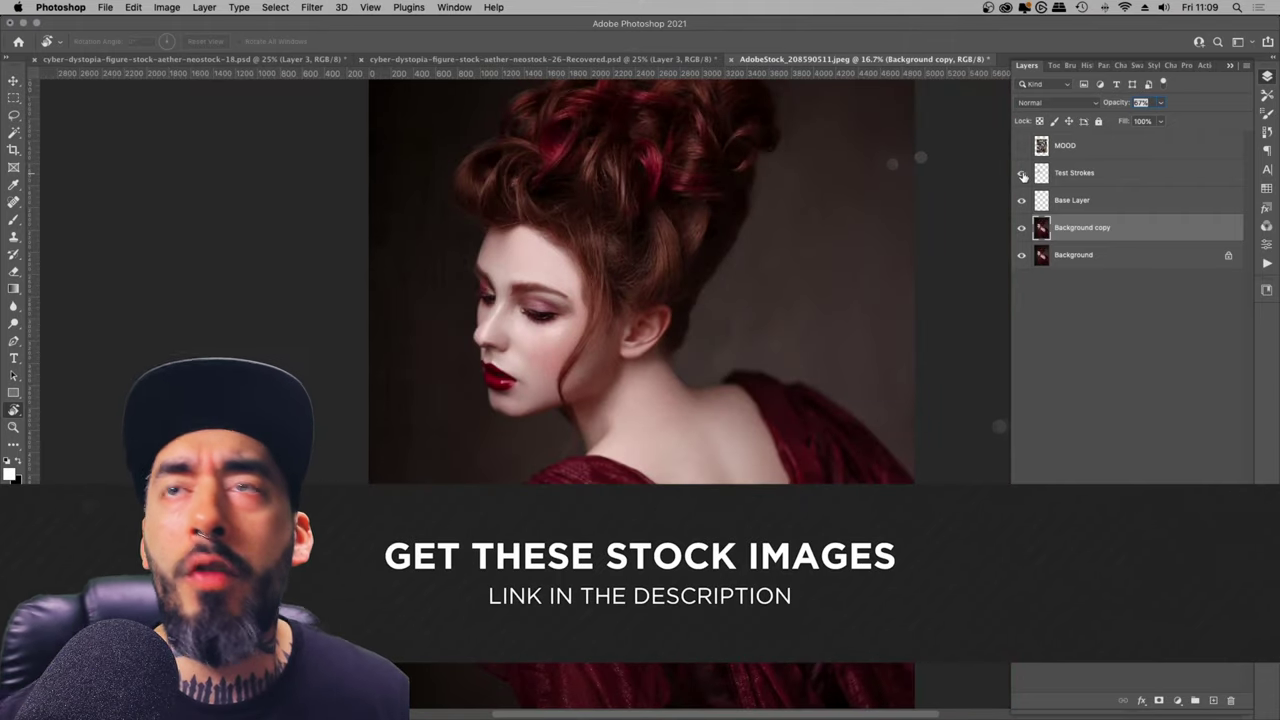
click(1021, 173)
click(1021, 200)
click(1021, 201)
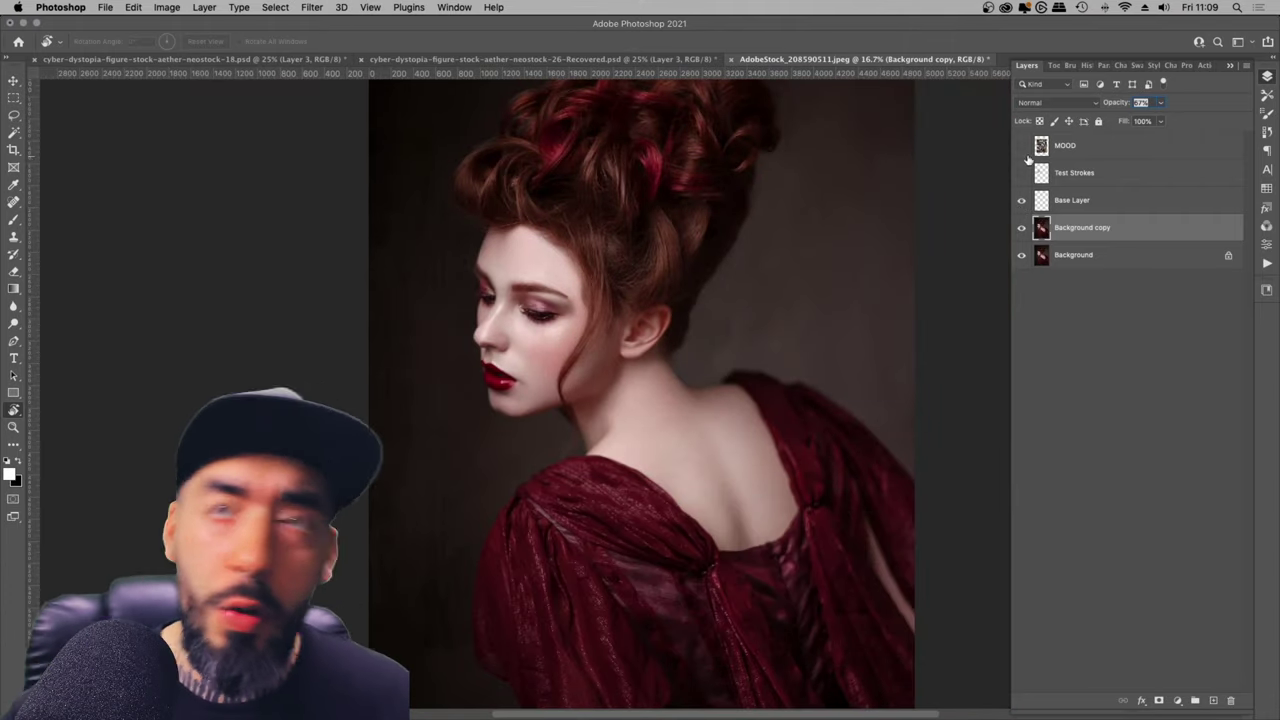
Step: Check the Background and Background copy layers, switching the Background's visibility off and back on
click(1084, 258)
click(1059, 233)
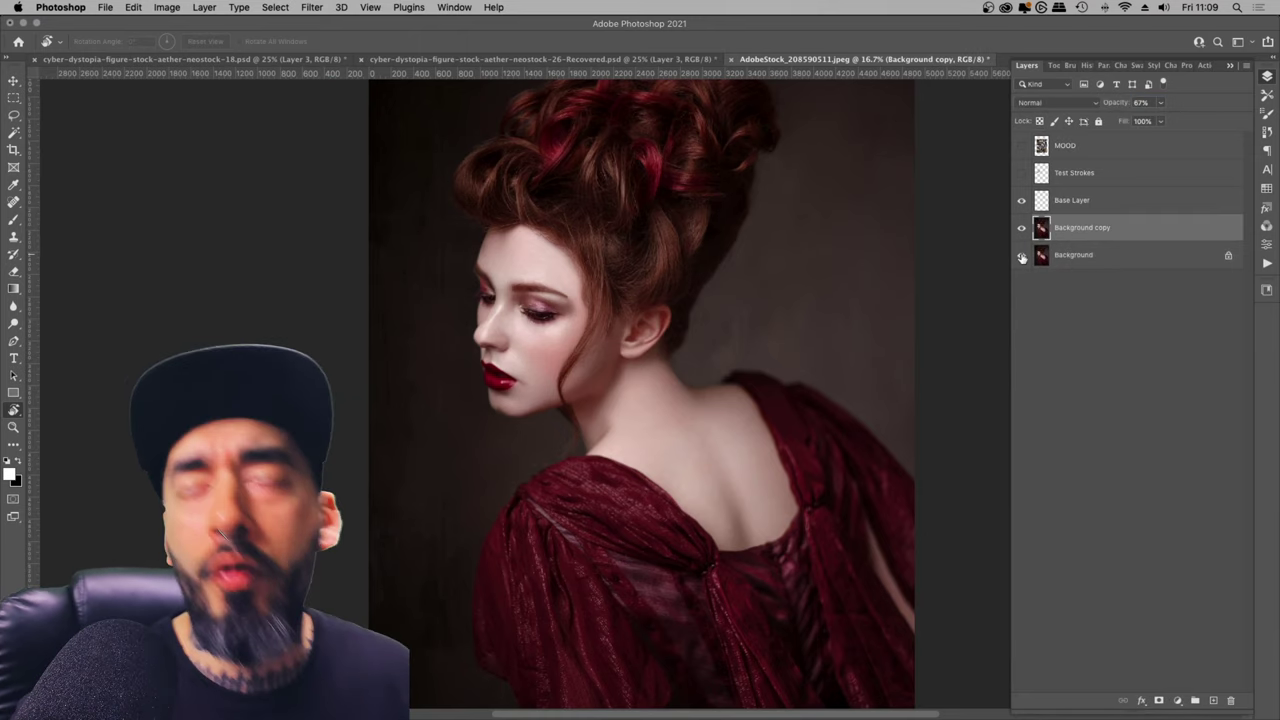
click(1022, 258)
click(1022, 258)
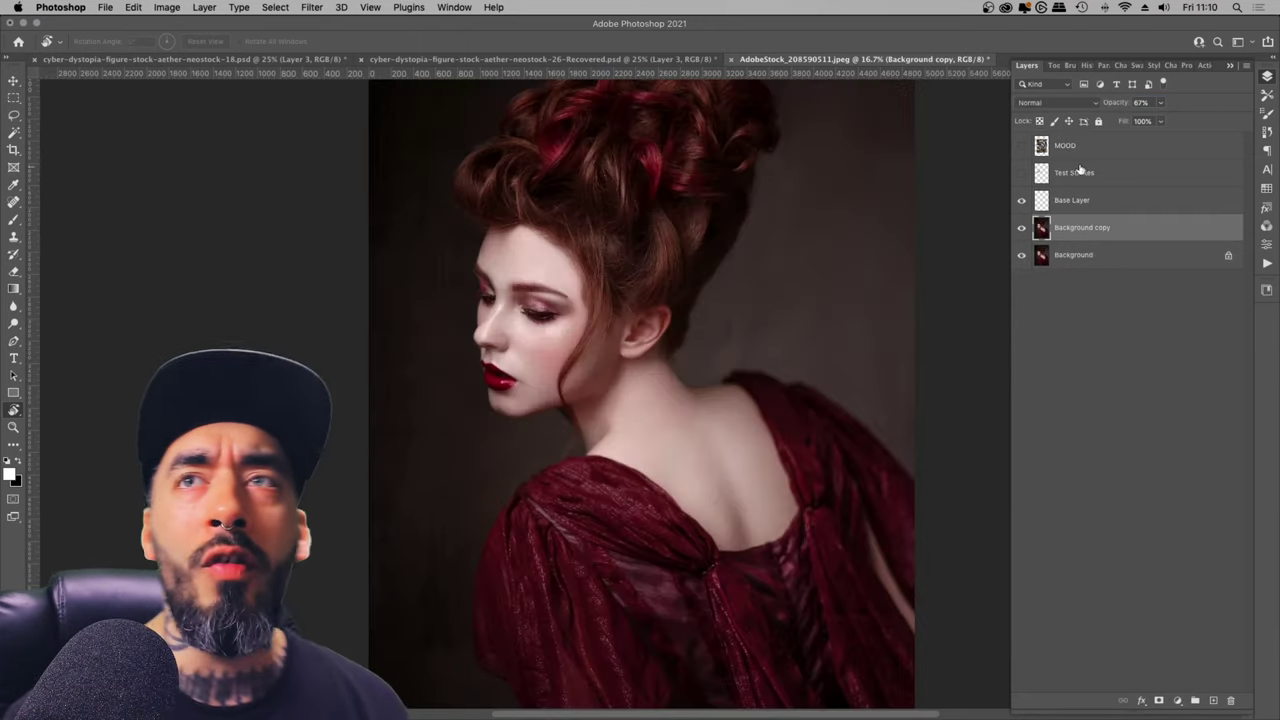
Step: Activate the Mixer Brush on the Base Layer, review the Real Oils brush presets and keep Sample All Layers enabled
click(1073, 201)
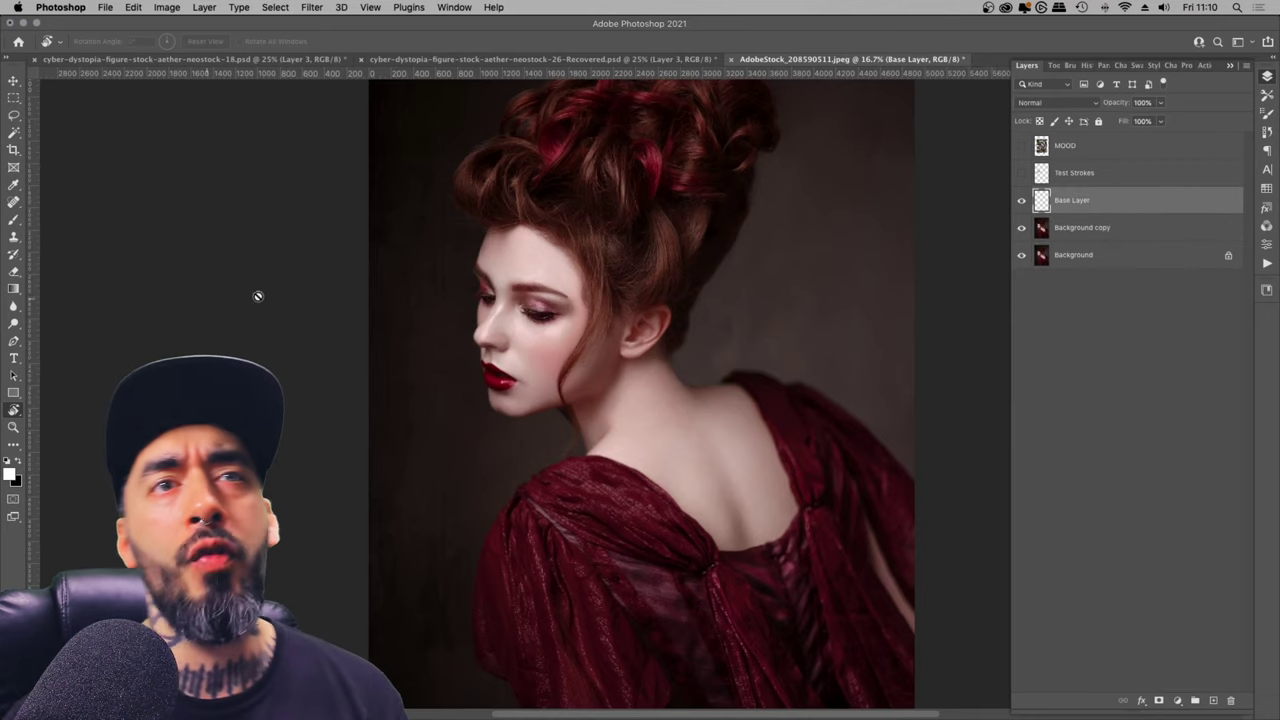
click(14, 219)
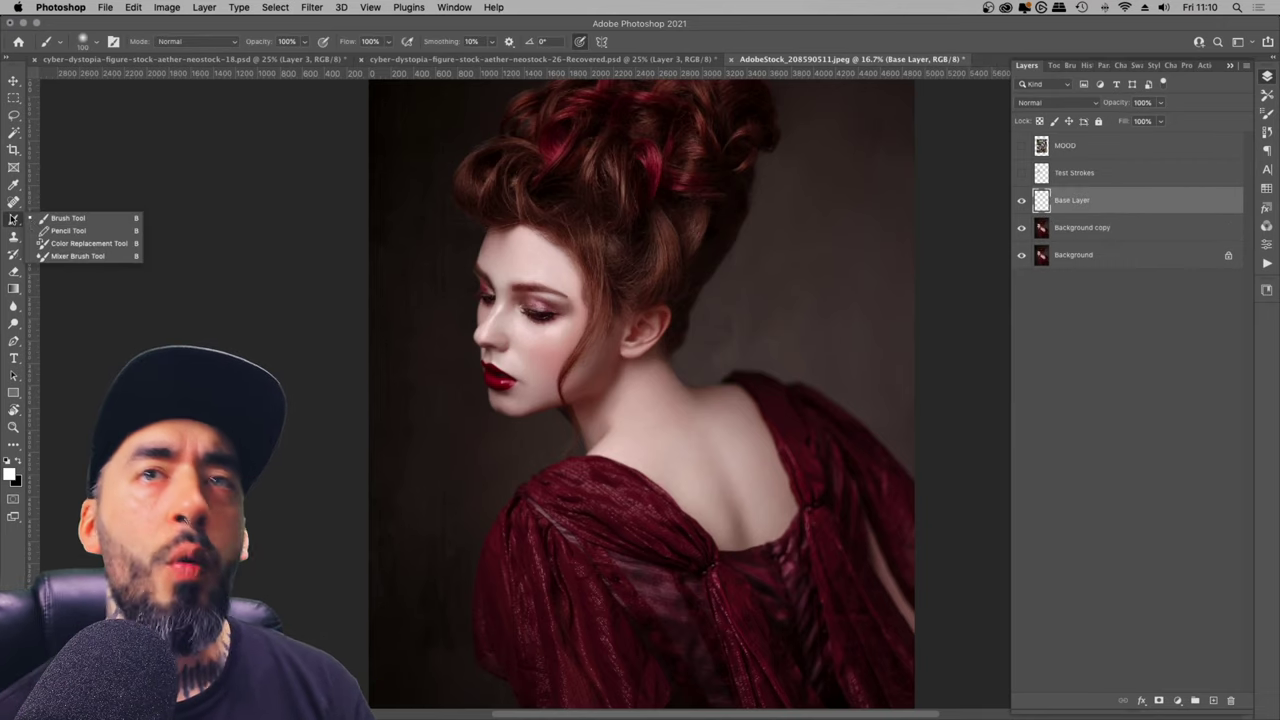
click(60, 257)
right_click(647, 306)
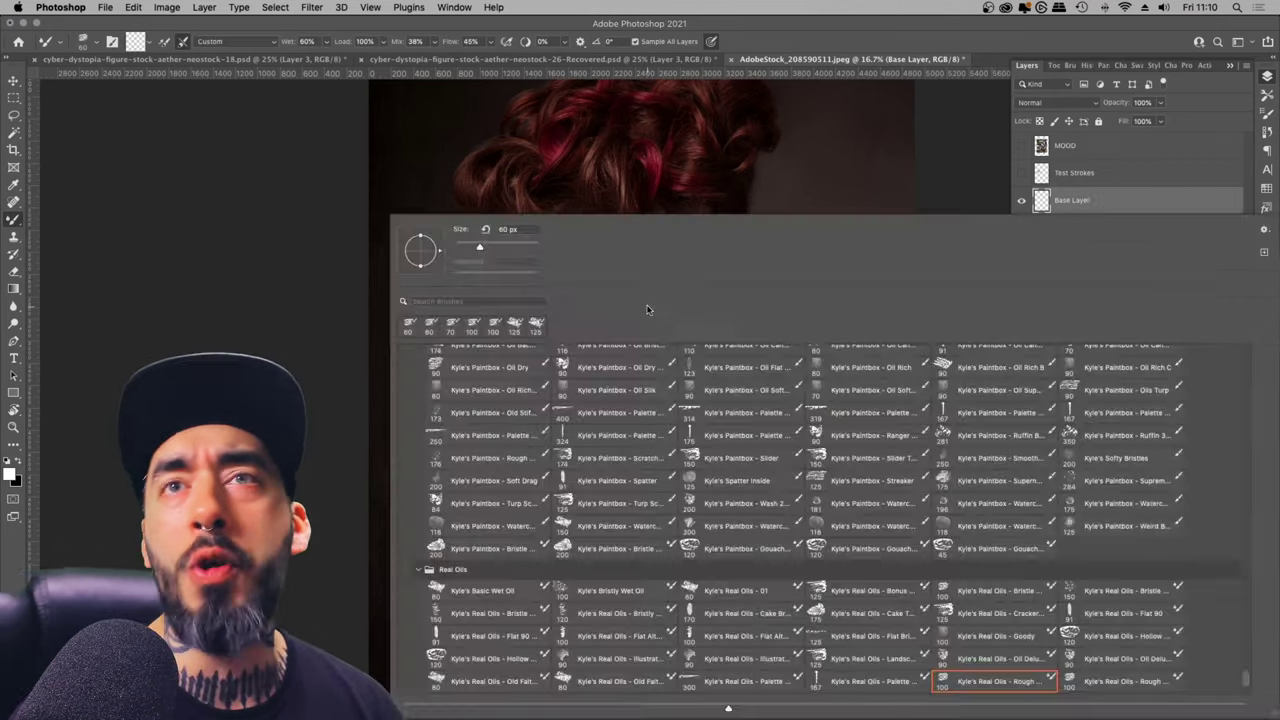
scroll(601, 522, down, 2)
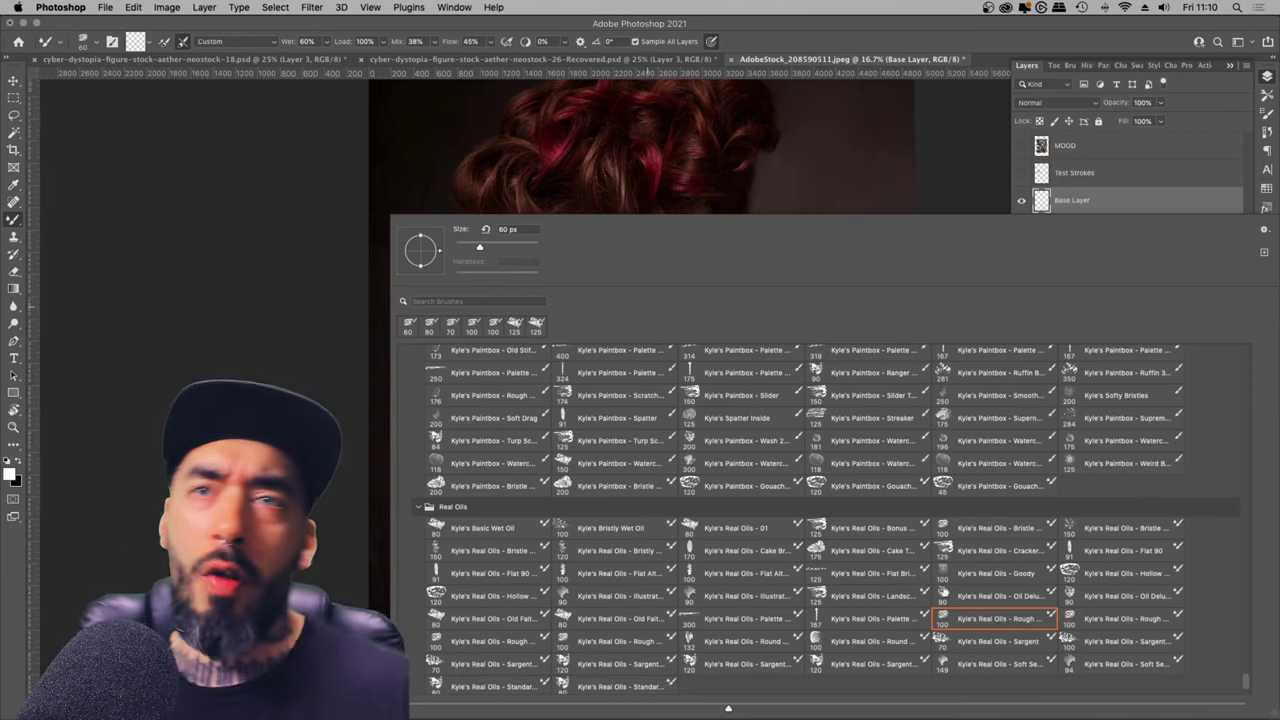
click(148, 41)
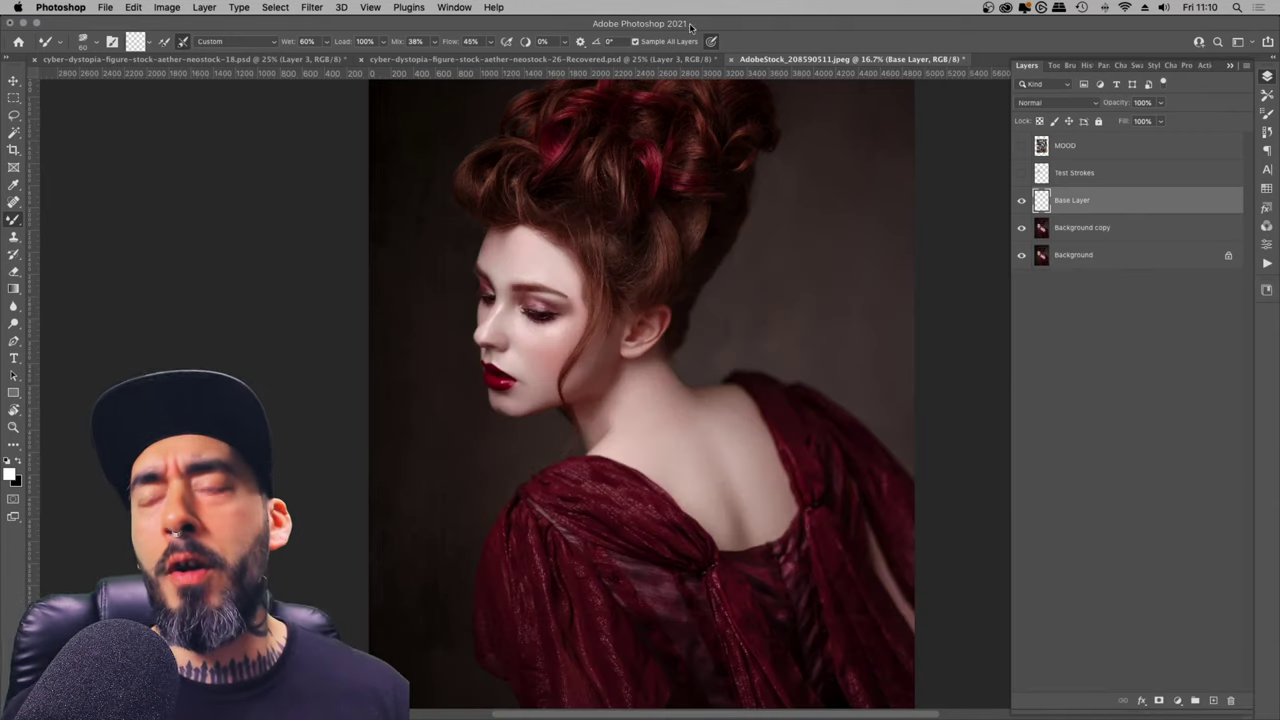
click(634, 42)
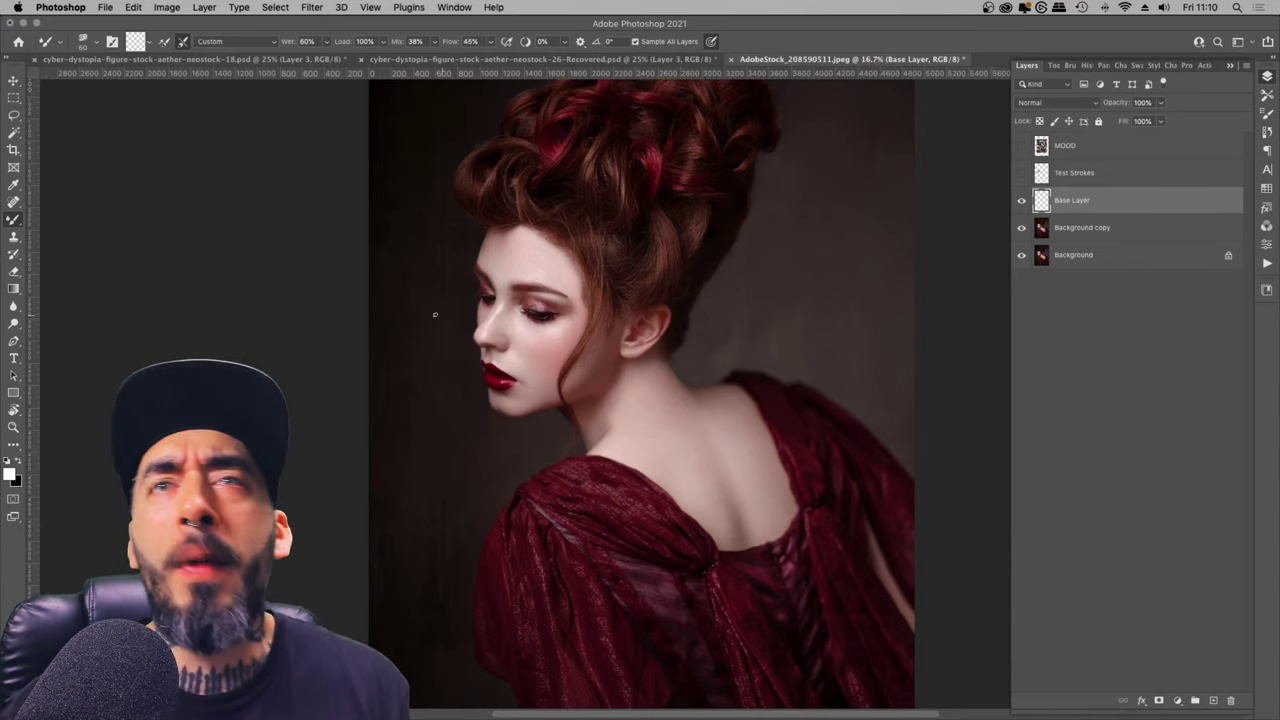
Step: Paint over the near eye's brow and lid and the bridge of the nose with short Mixer Brush strokes on the Base Layer
click(15, 426)
click(550, 307)
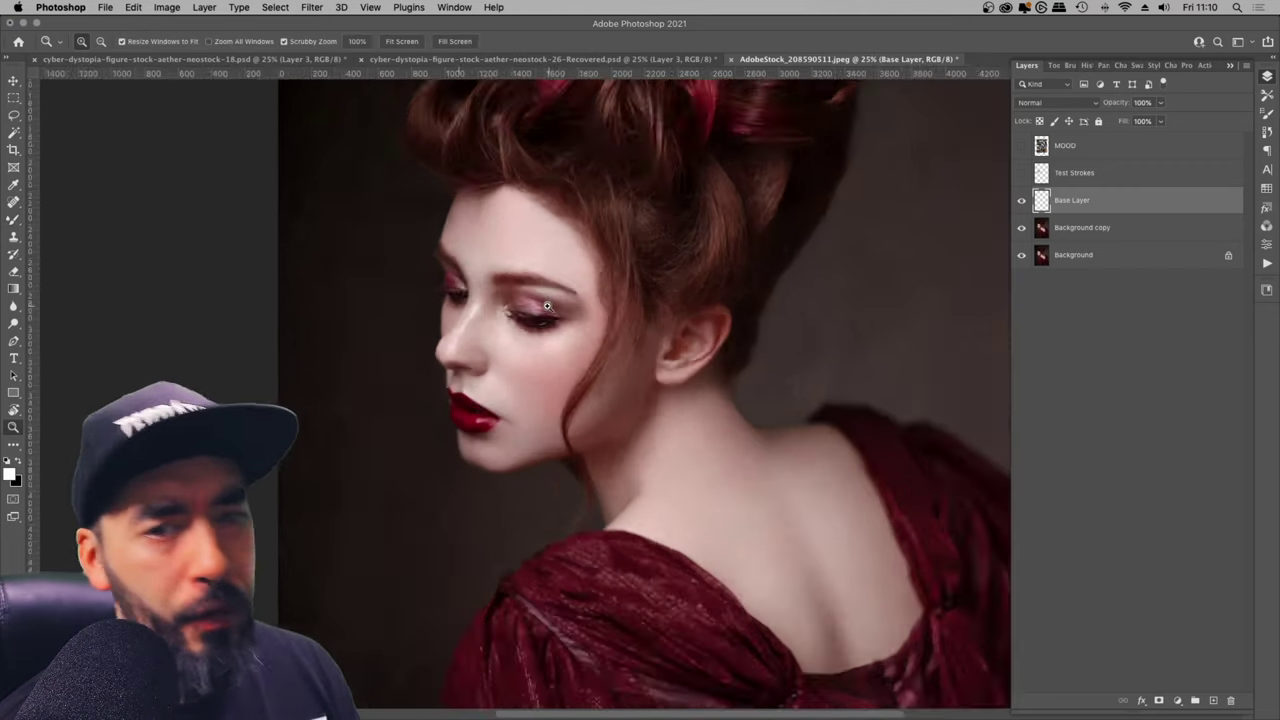
click(470, 351)
click(470, 351)
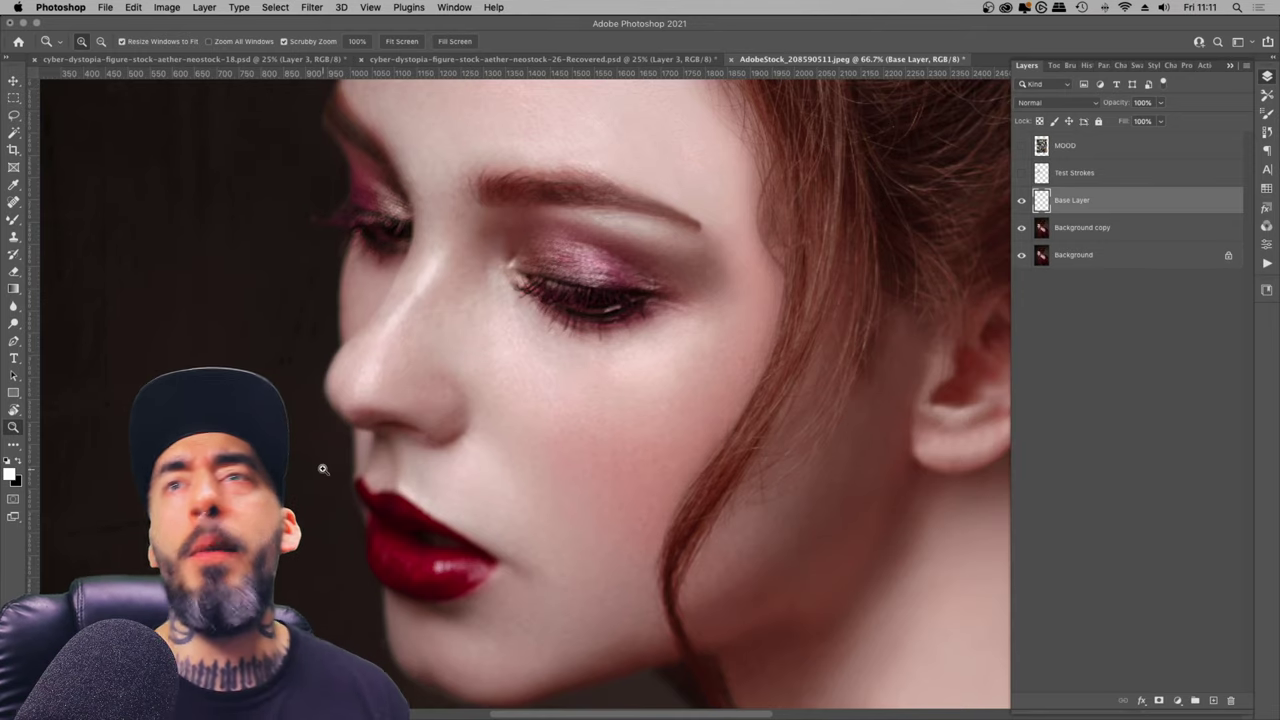
mouse_move(497, 443)
mouse_down()
mouse_move(466, 480)
mouse_move(470, 500)
mouse_move(471, 471)
mouse_move(502, 440)
mouse_up()
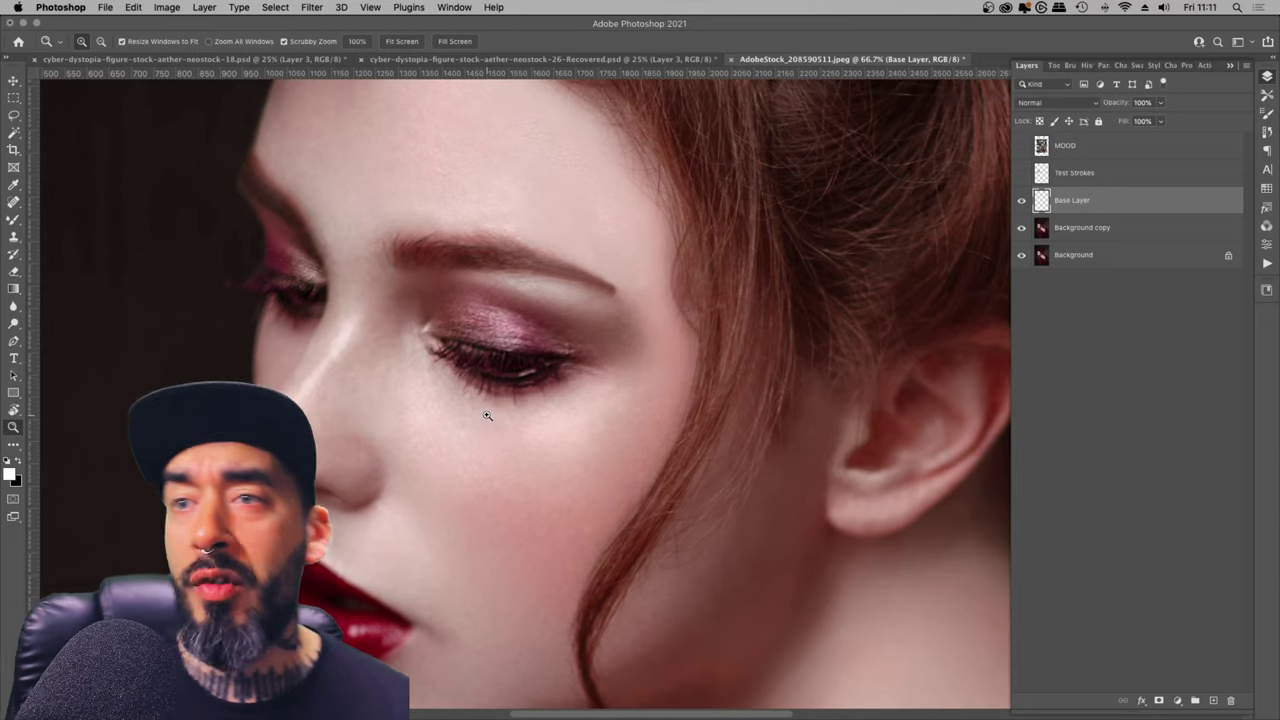
click(13, 218)
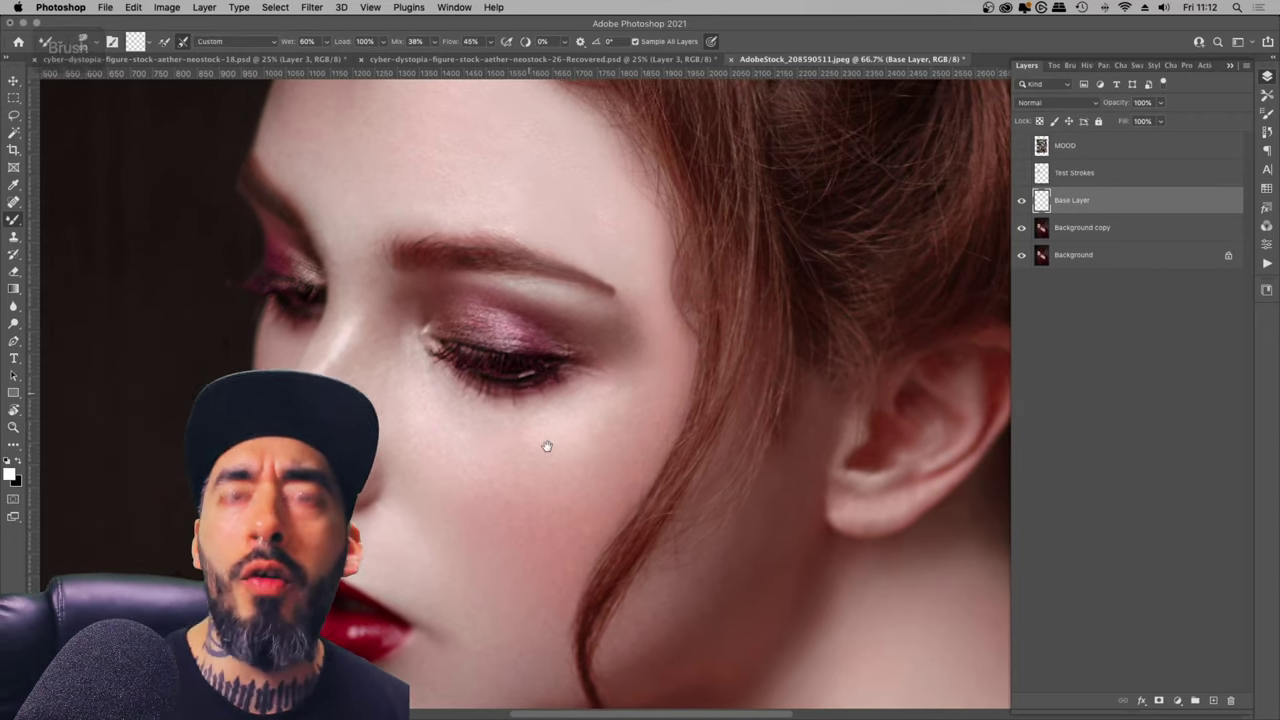
drag(547, 347, 565, 401)
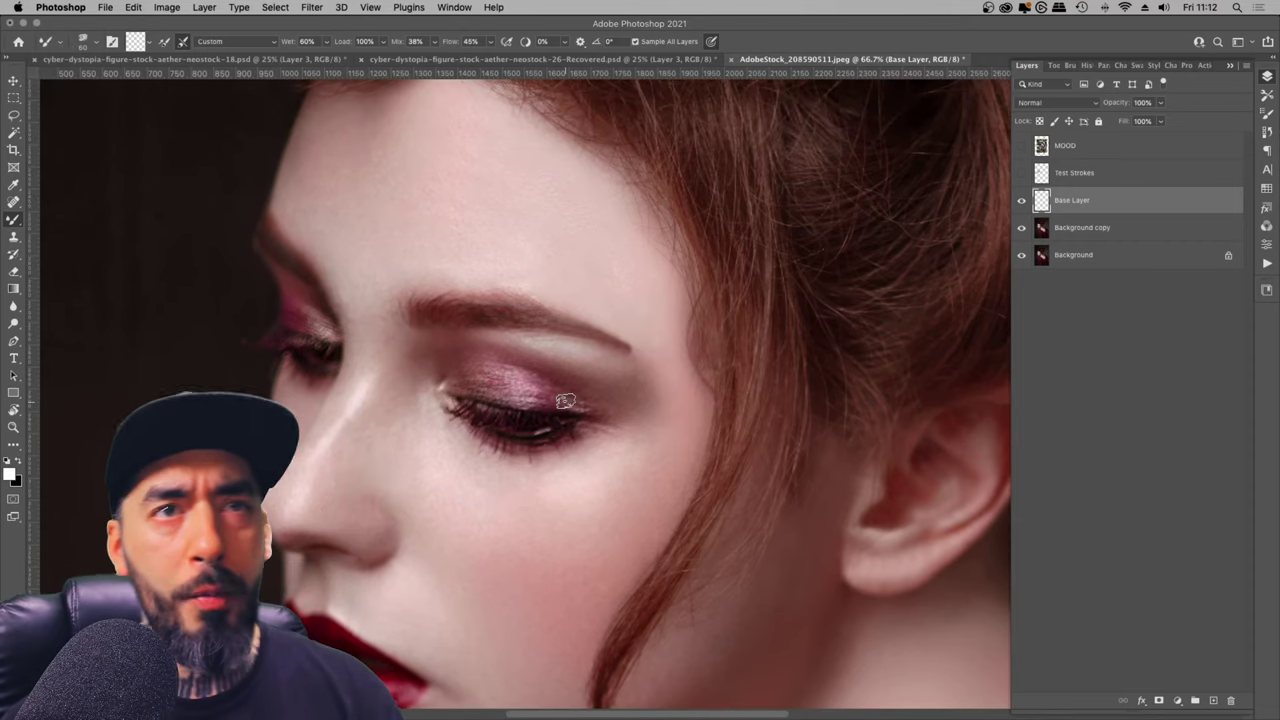
drag(432, 400, 382, 406)
key(bracketright)
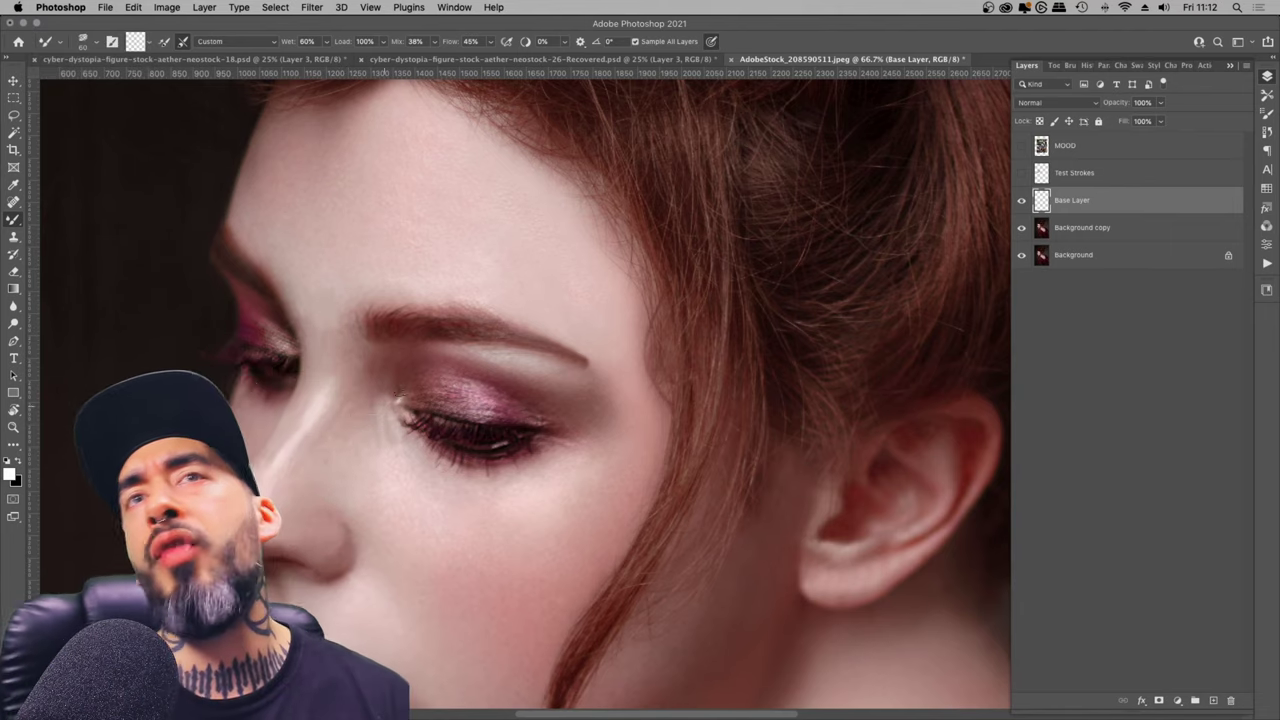
key(e)
key(b)
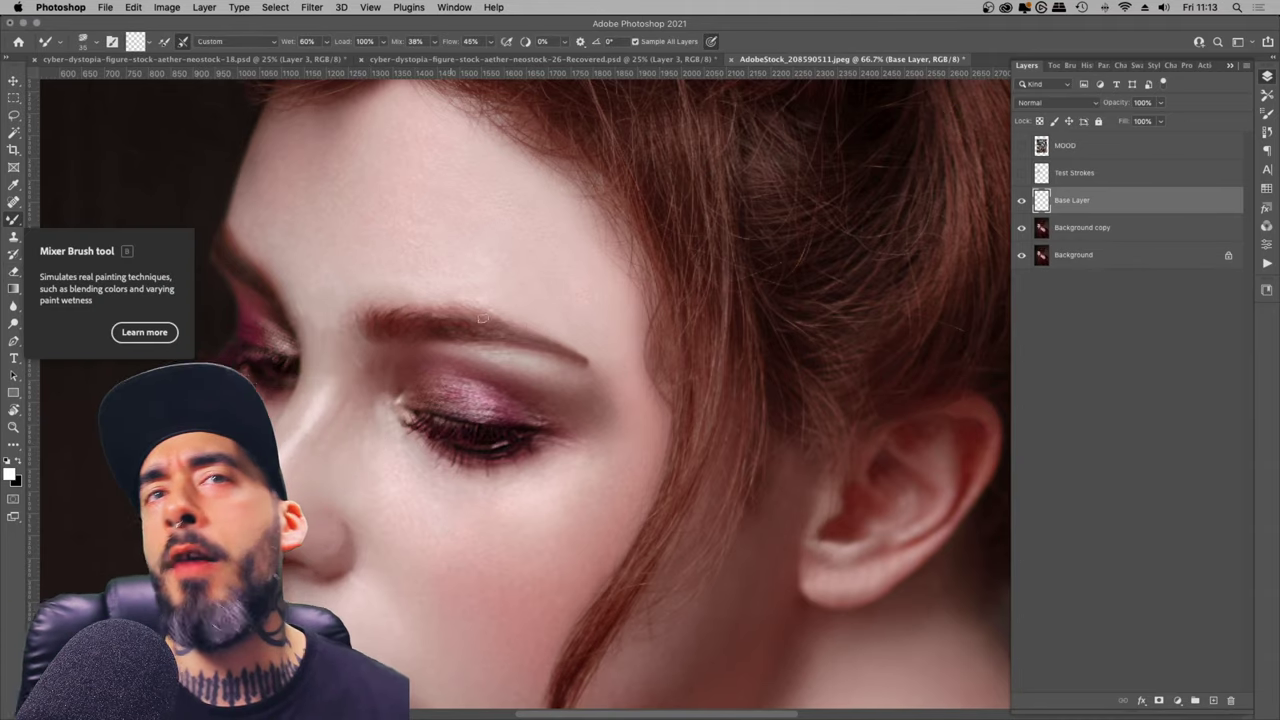
key(bracketright)
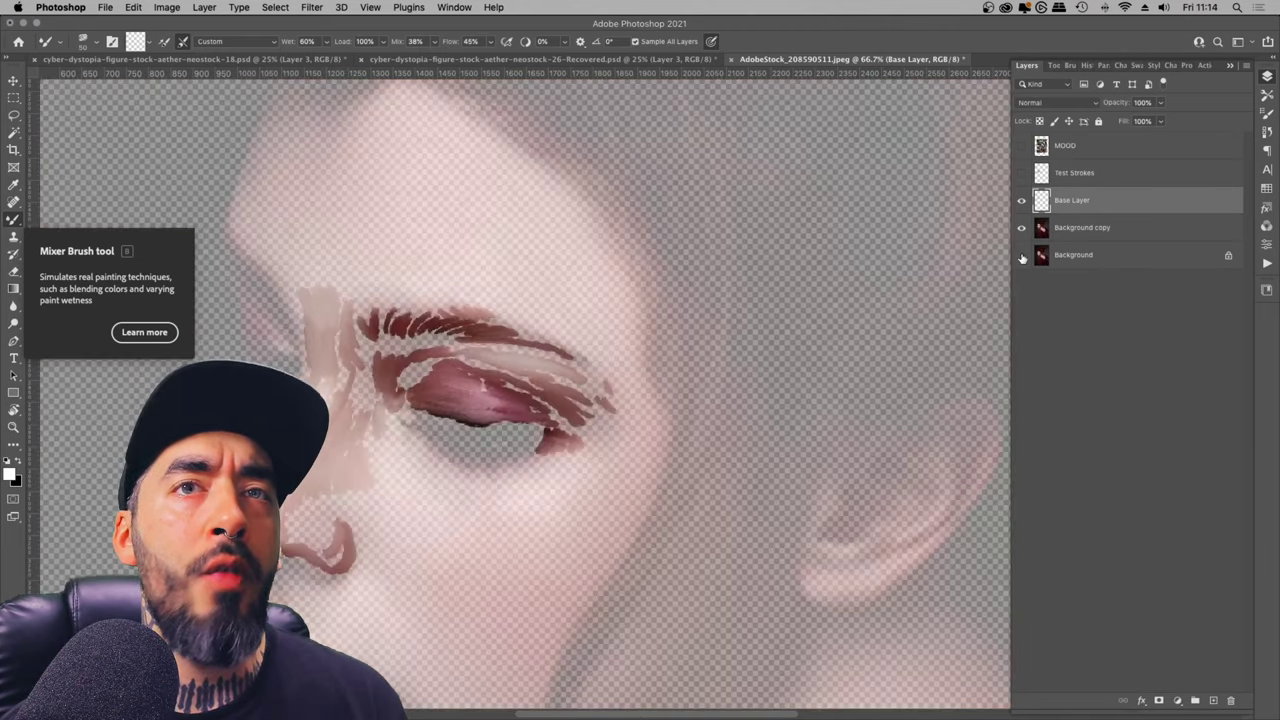
Step: Enlarge the Mixer Brush to about 80 px and paint over the cheek and the skin beneath the near eye
key(bracketright)
scroll(405, 300, down, 3)
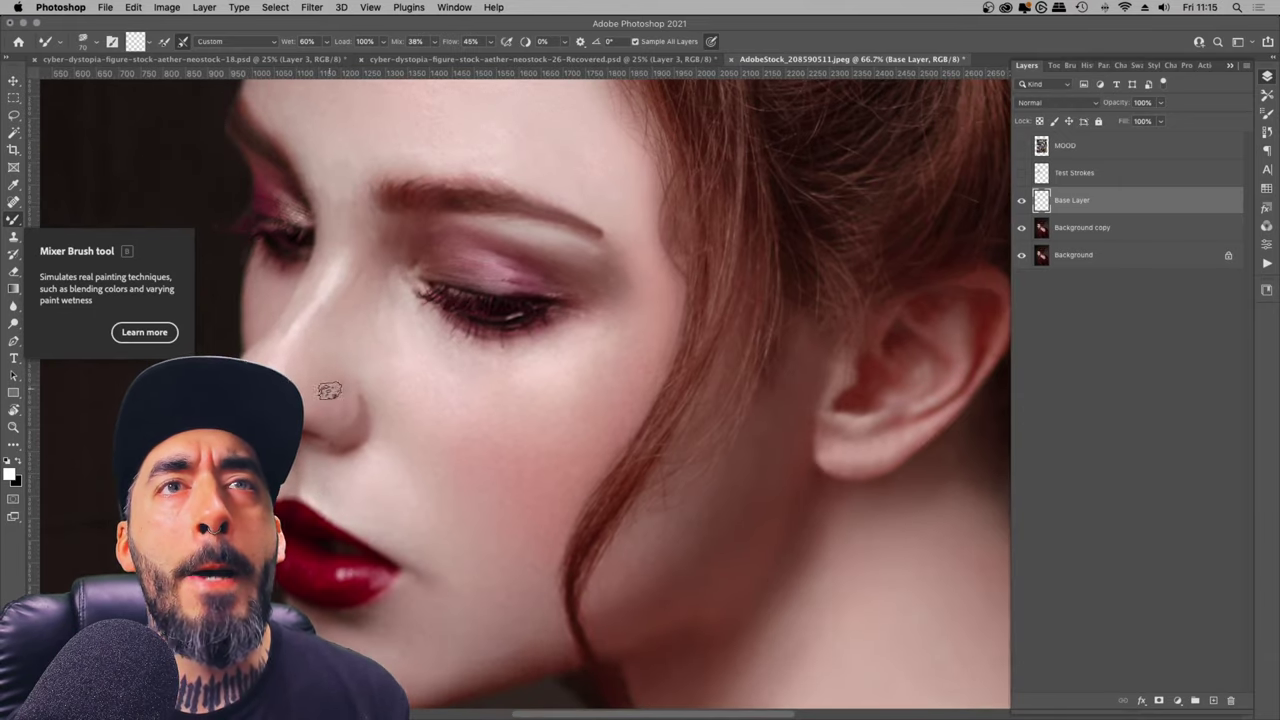
scroll(379, 415, left, 3)
key(bracketright)
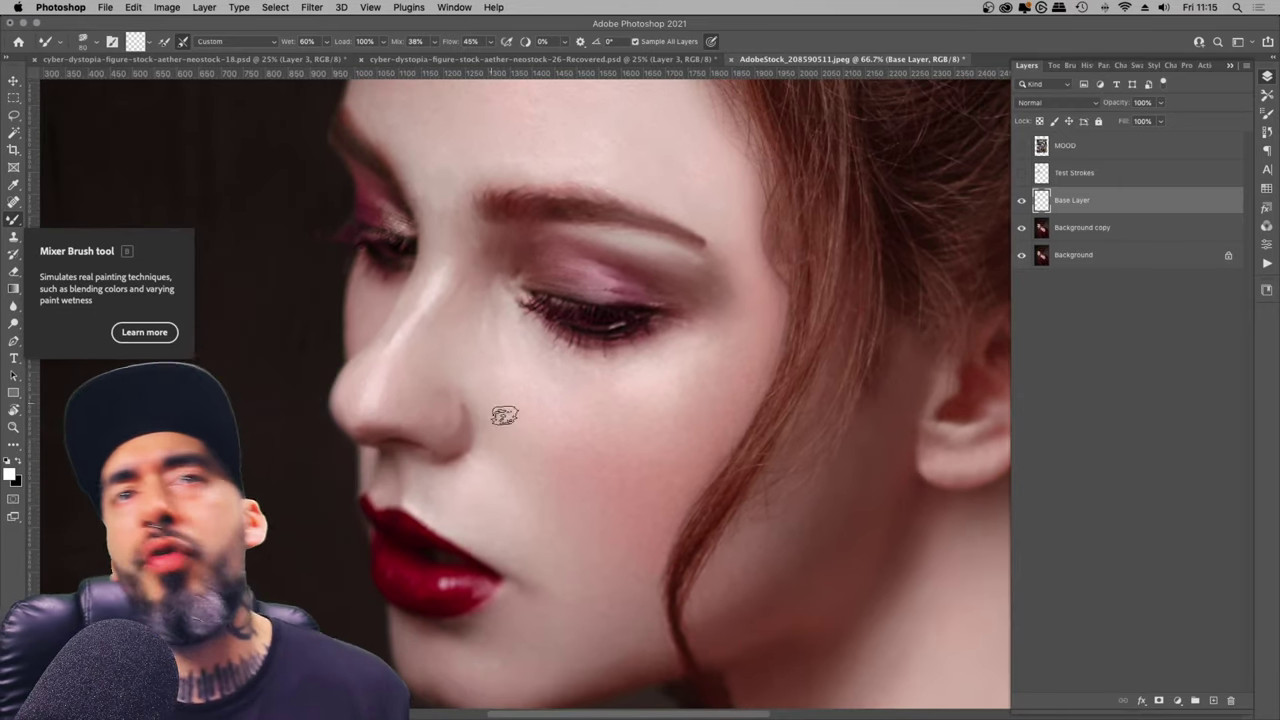
scroll(542, 376, up, 2)
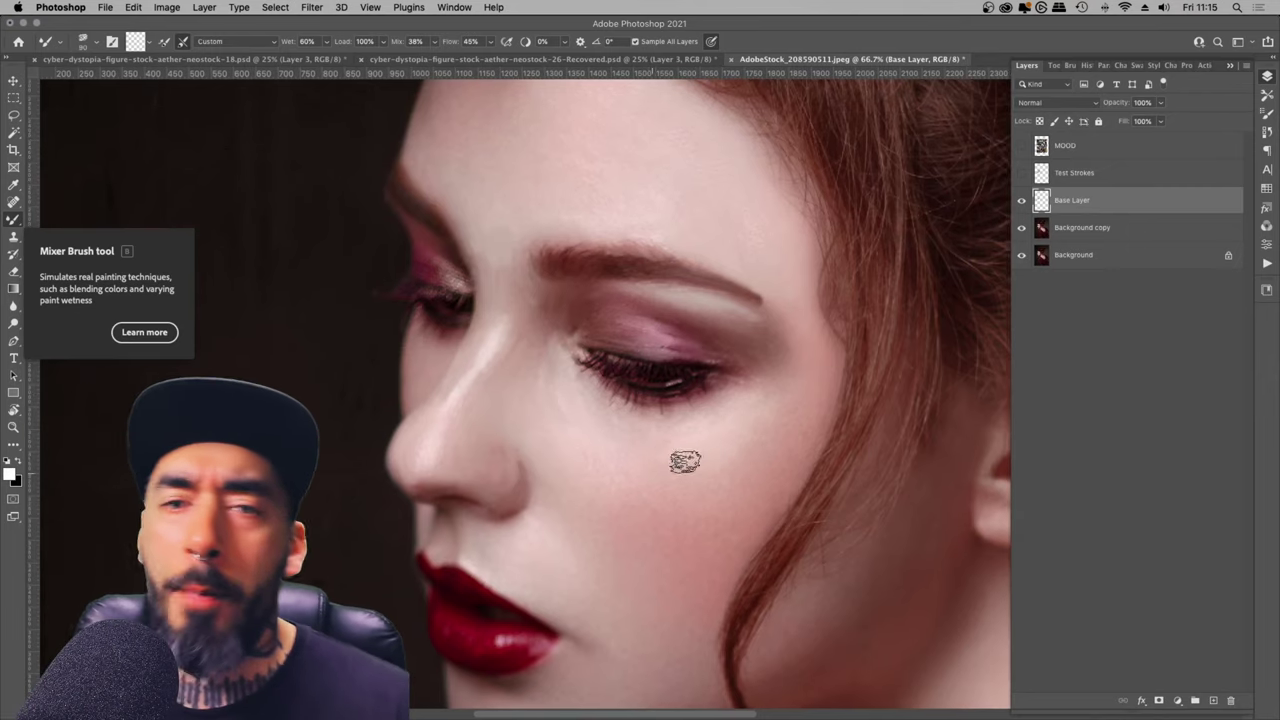
scroll(677, 451, down, 4)
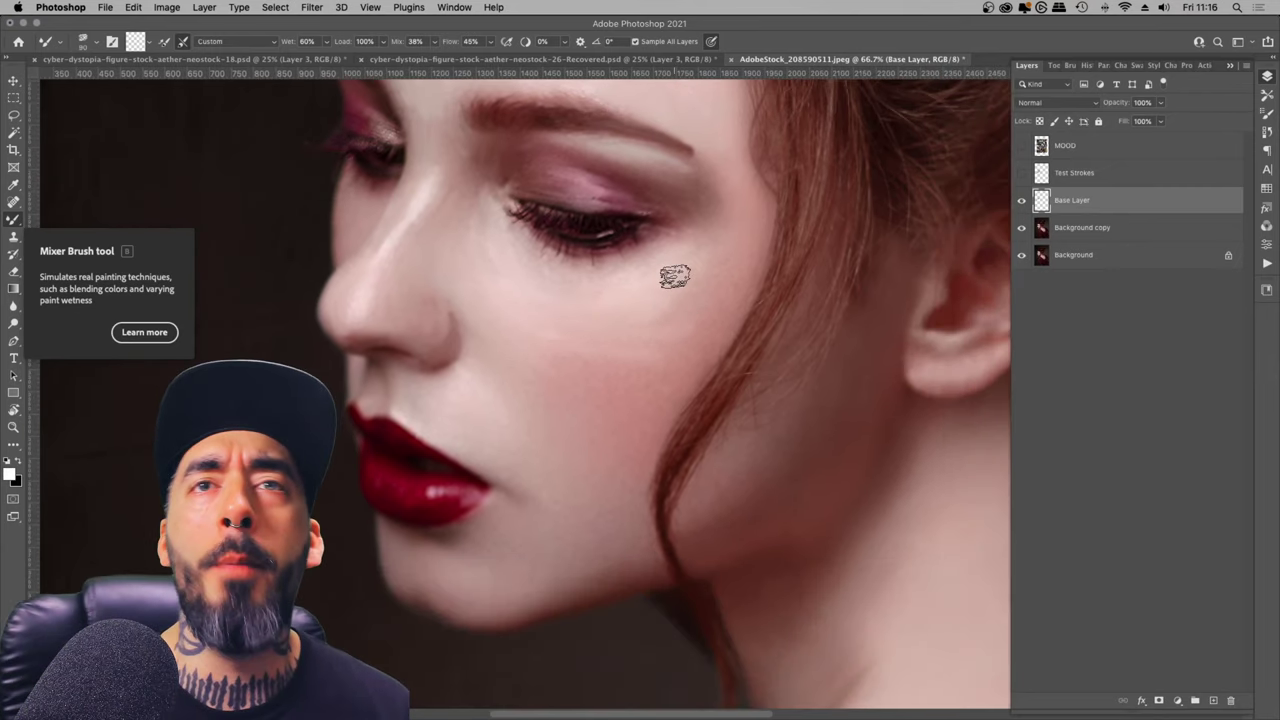
scroll(657, 337, up, 3)
scroll(657, 337, right, 1)
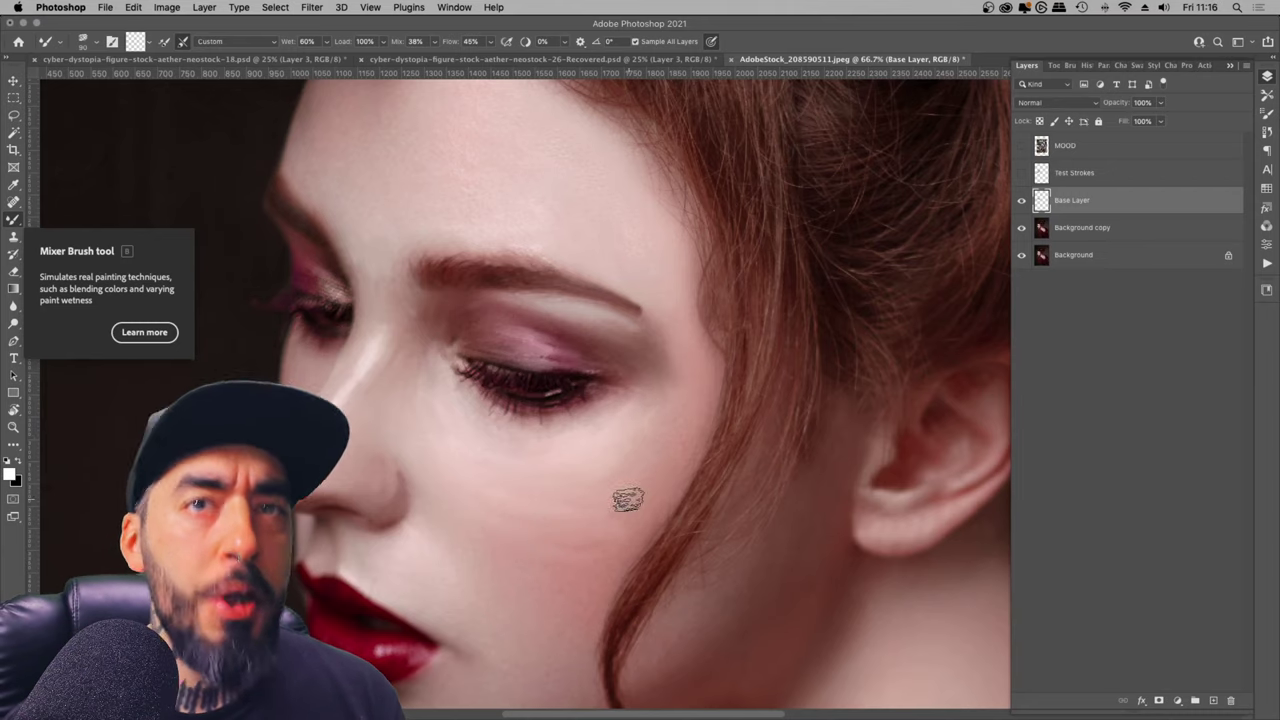
drag(600, 514, 820, 456)
Step: Examine the painted cheek at full and close view, toggling the Background's visibility to judge the stroke coverage
key(super+minus)
key(super+minus)
key(super+minus)
key(super+minus)
key(super+plus)
key(super+plus)
key(super+plus)
key(super+plus)
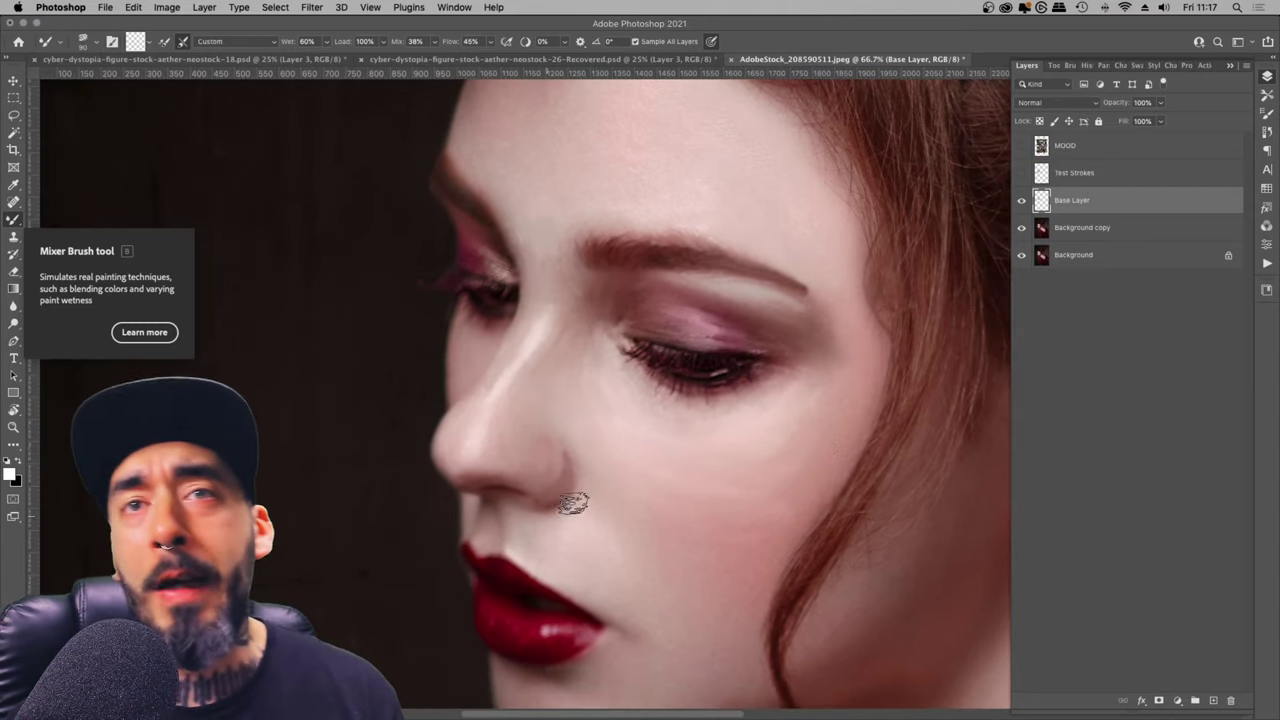
click(1021, 256)
click(1021, 256)
click(1021, 256)
click(1021, 256)
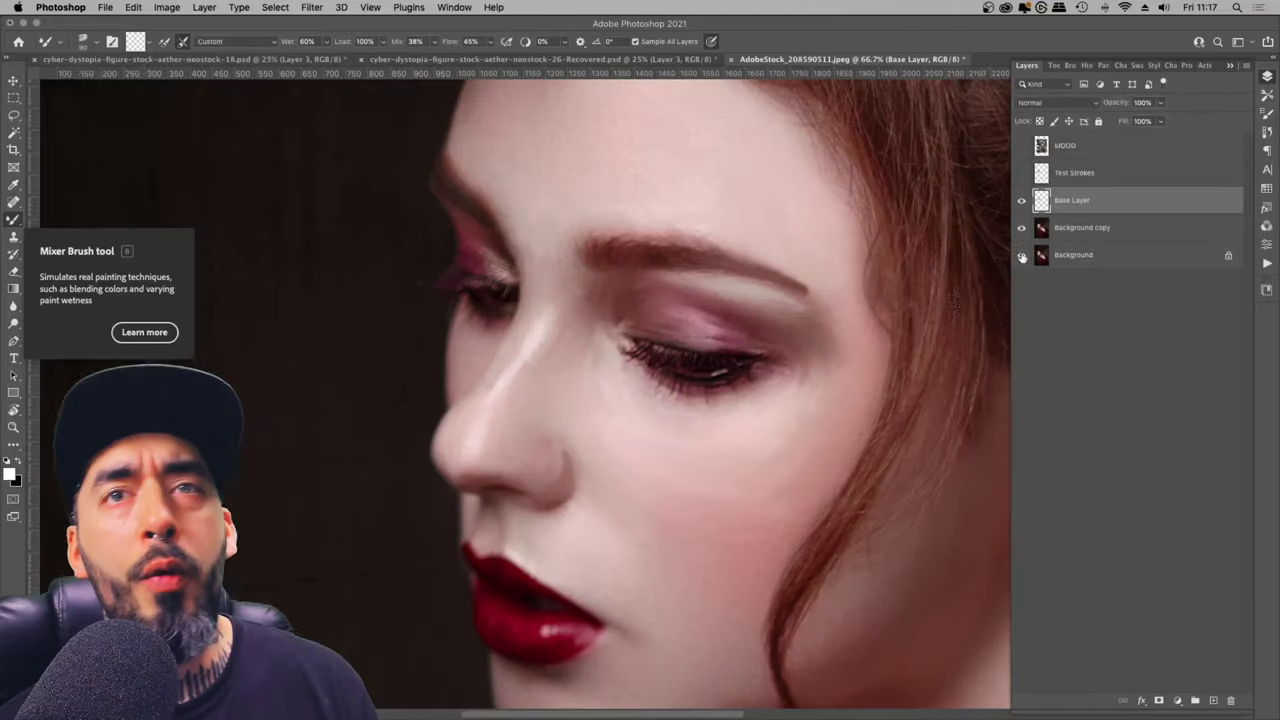
Step: Undo the last stroke, check the coverage with the Background hidden, and reduce the Mixer Brush to about 60 px
key(super+z)
click(1021, 255)
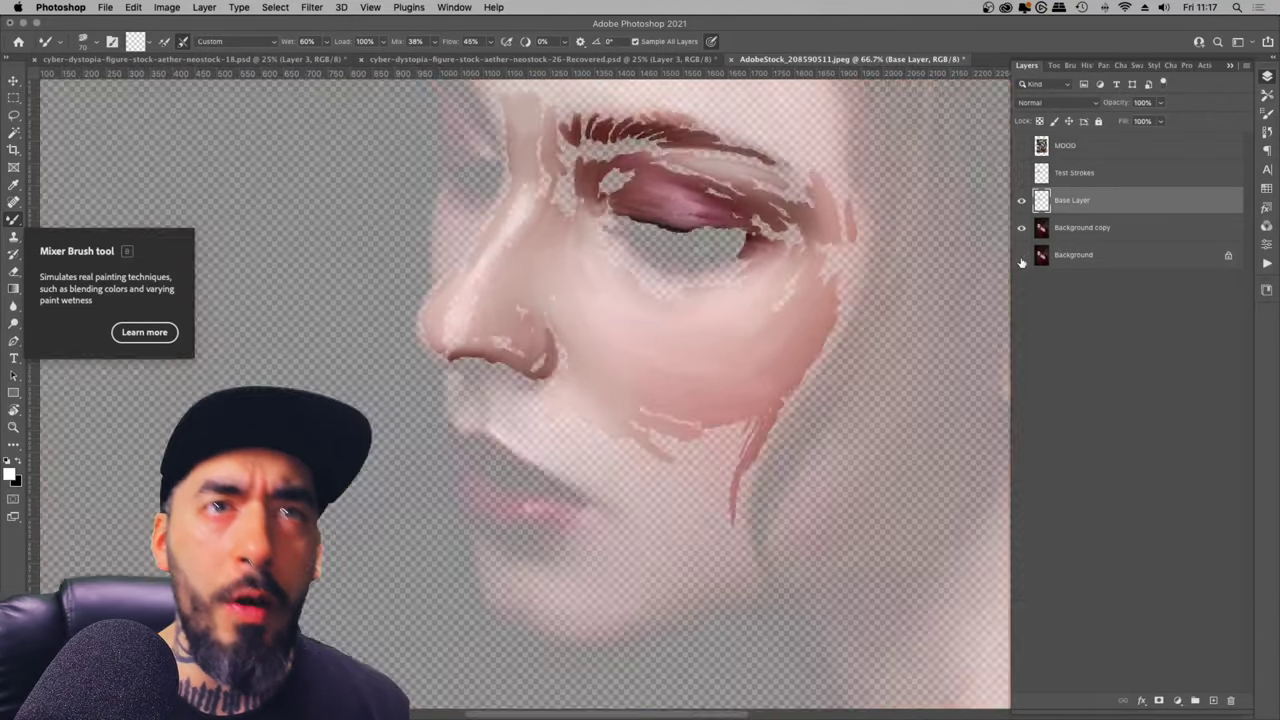
click(1021, 255)
key([)
Step: Examine the nose and cheek strokes from a distance and with the Background's visibility toggled
key(super+minus)
key(super+minus)
key(super+minus)
key(super+minus)
key(super+plus)
key(super+plus)
key(super+plus)
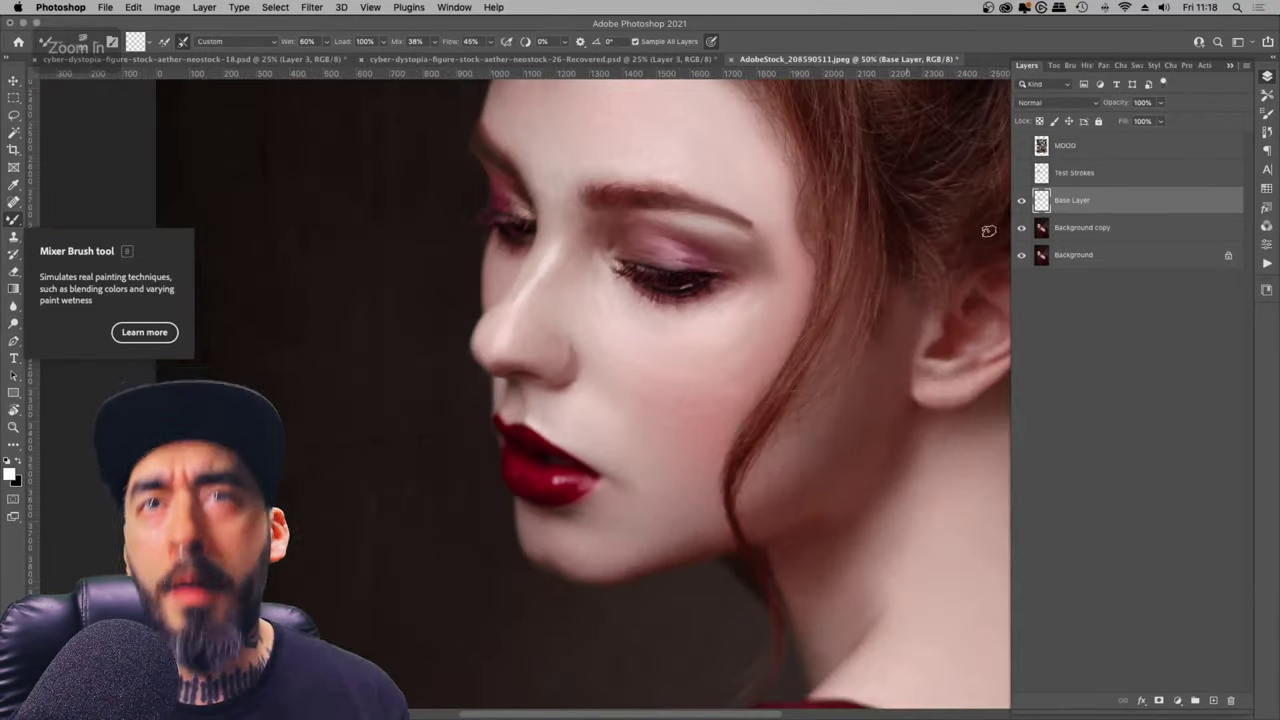
click(1021, 255)
click(1021, 255)
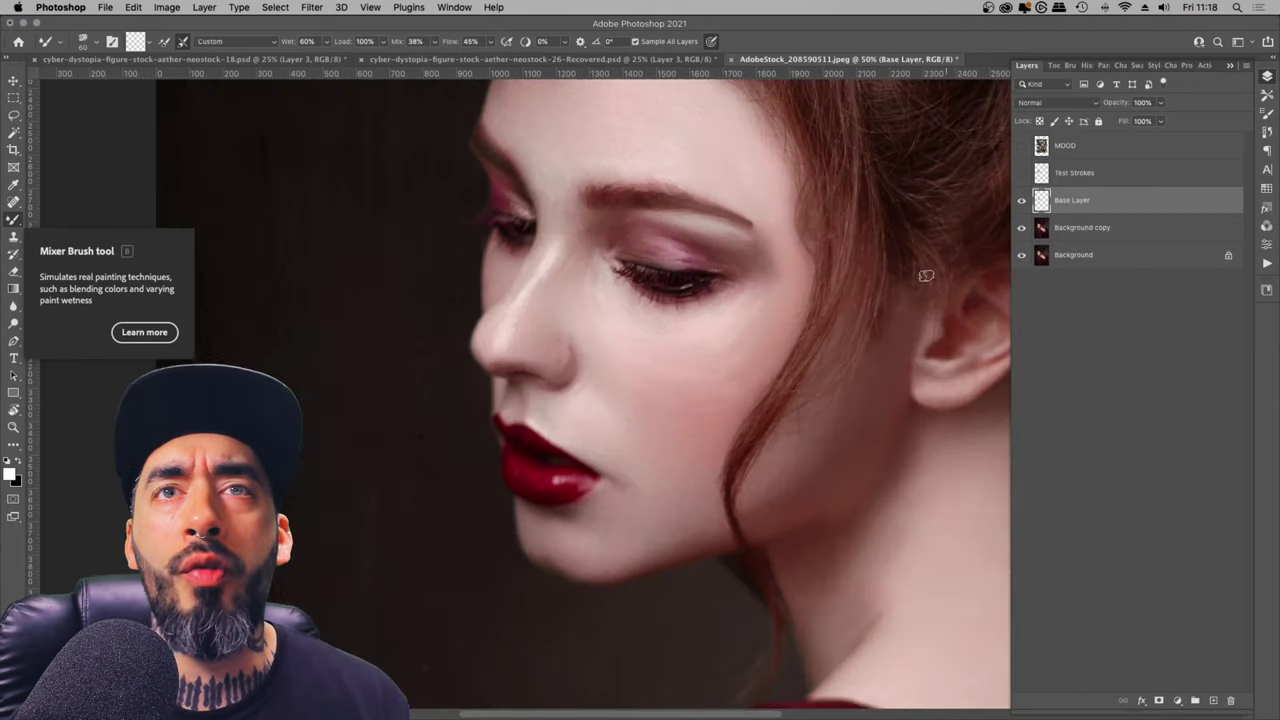
Step: Shrink the Mixer Brush to about 35 px and paint the outer edge, tip and nostril area of the nose
key([)
key([)
key([)
key([)
click(1021, 255)
click(1021, 255)
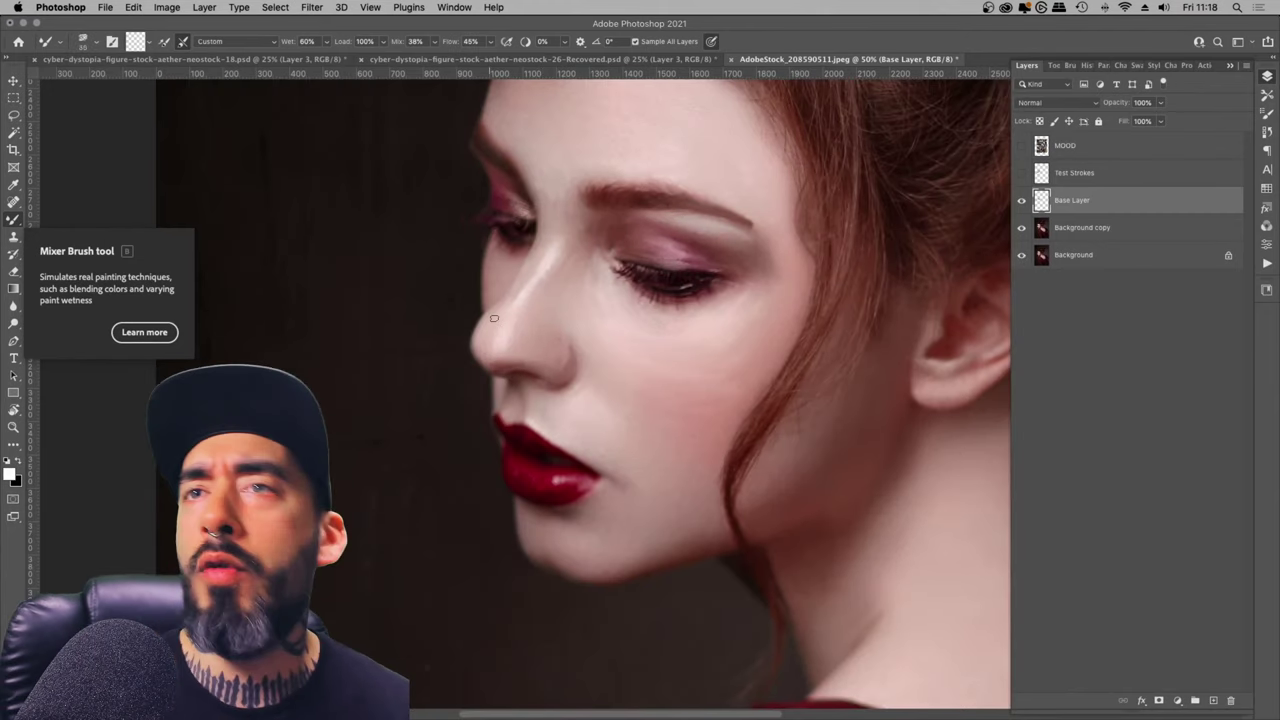
key(super+z)
key(super+shift+z)
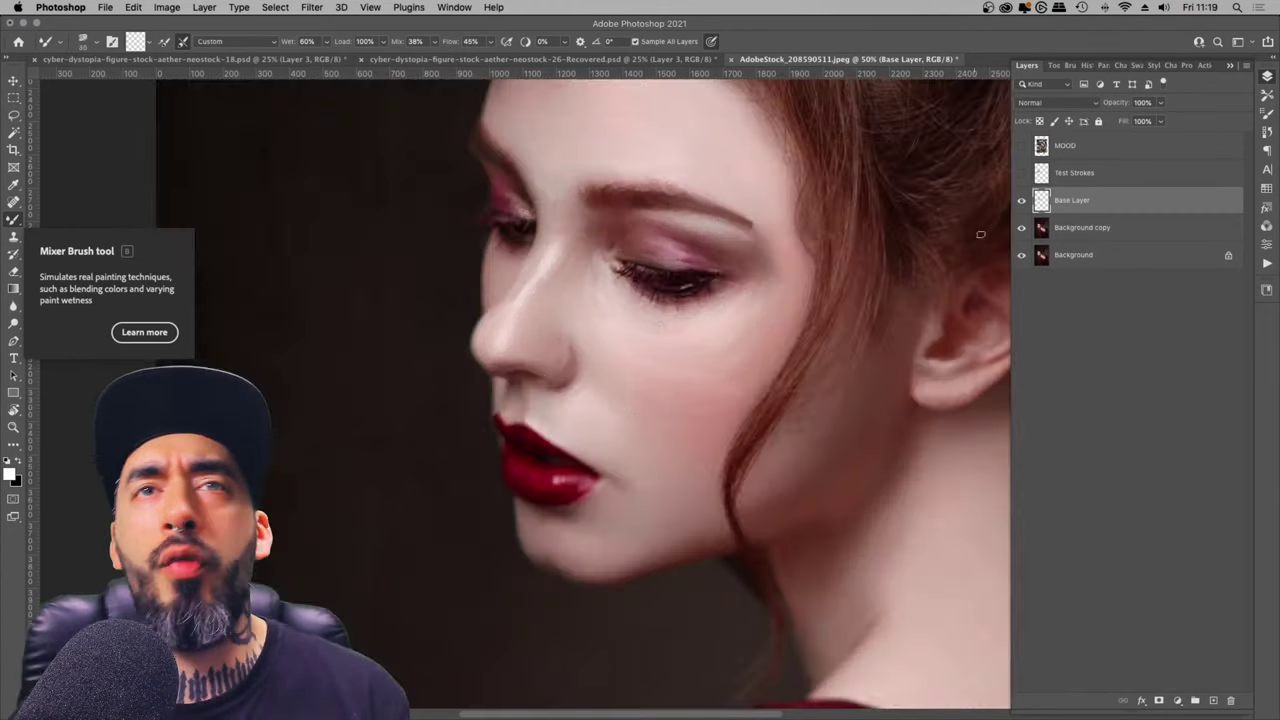
key(super+z)
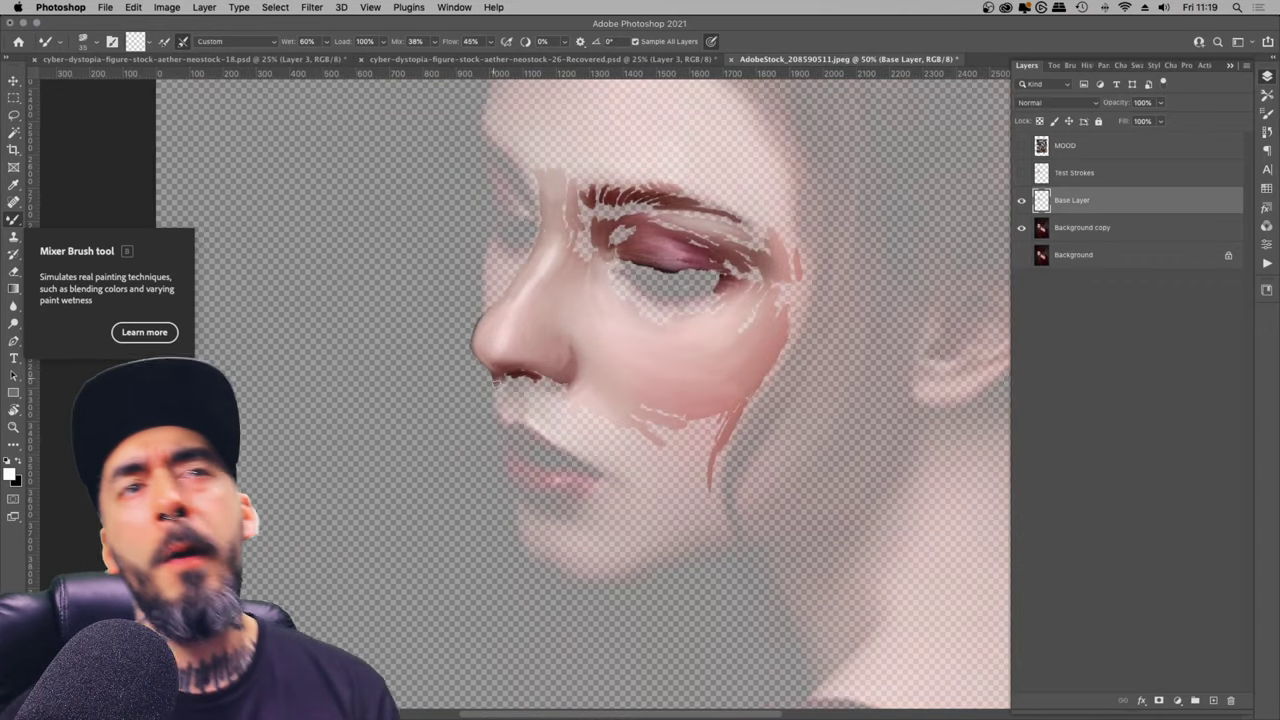
key(super+shift+z)
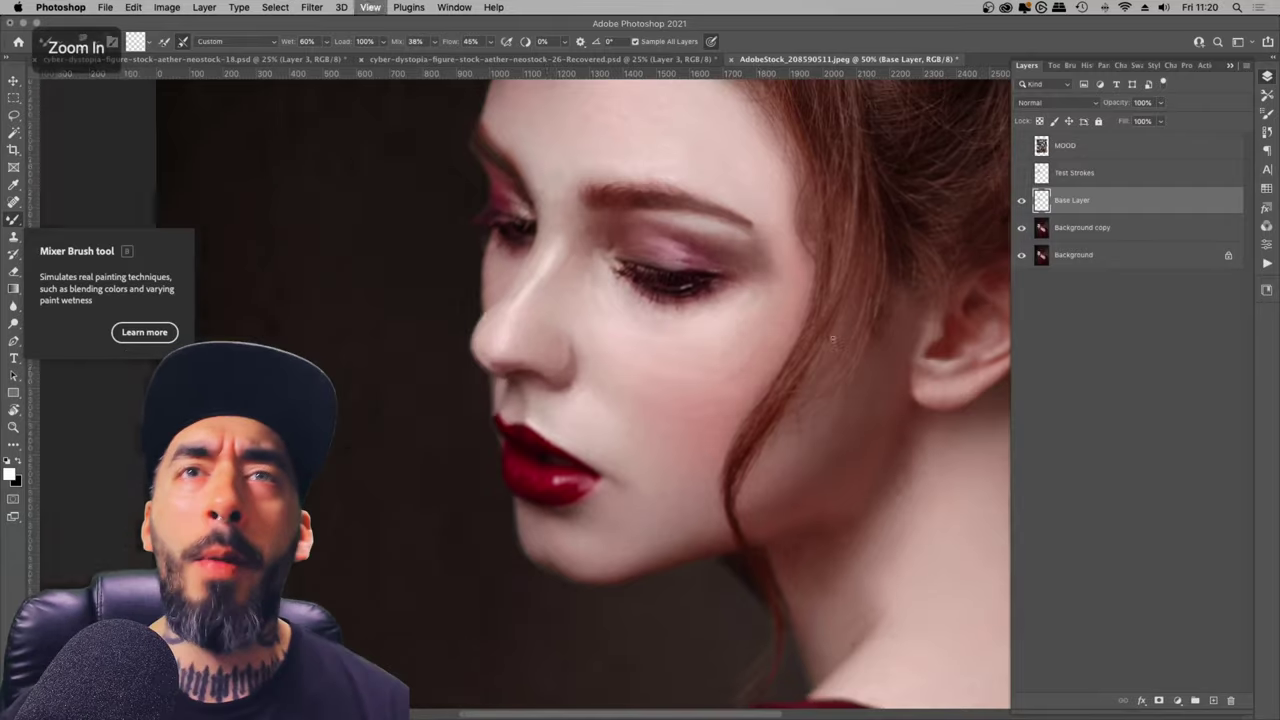
Step: Rework the strokes under the nose, resizing the Mixer Brush to about 50 px for the skin above the lips
key(super+equal)
key(super+z)
key(super+shift+z)
key(bracketleft)
key(bracketright)
key(bracketright)
key(bracketright)
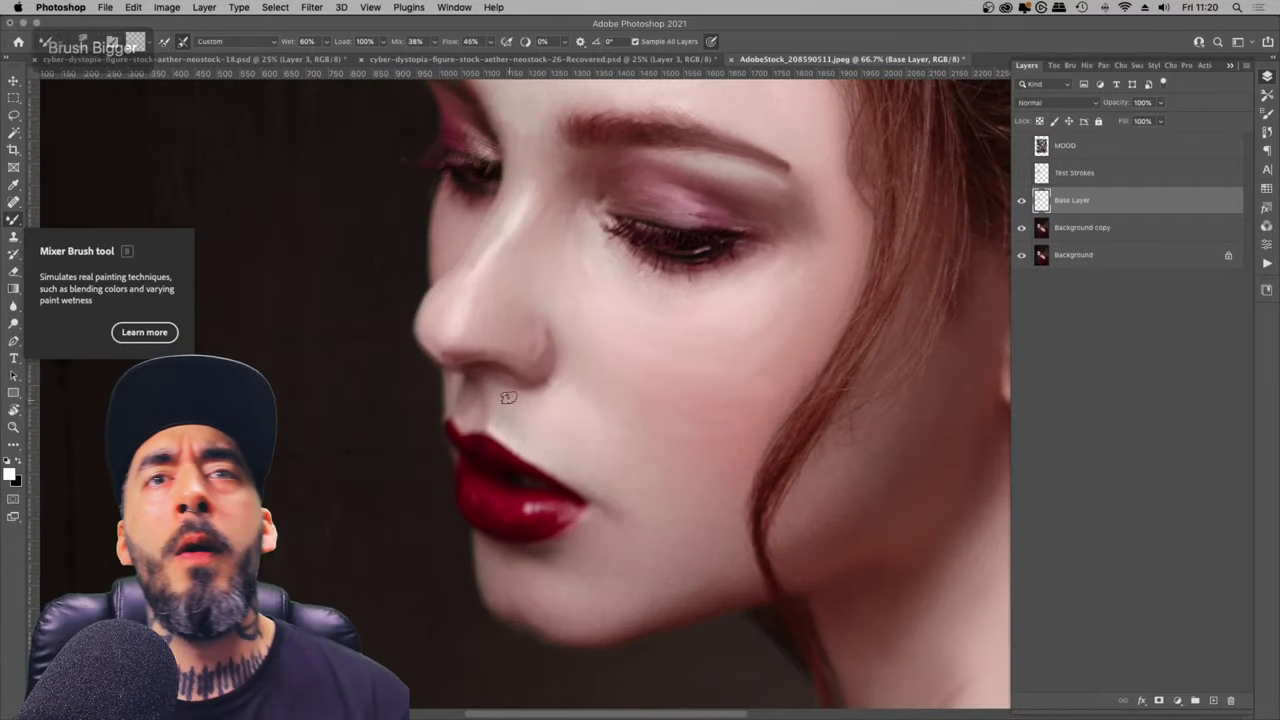
Step: Compare the face with the Base Layer off, undo a stroke and paint above the upper lip with a brush of about 70 px
key(super+minus)
key(super+minus)
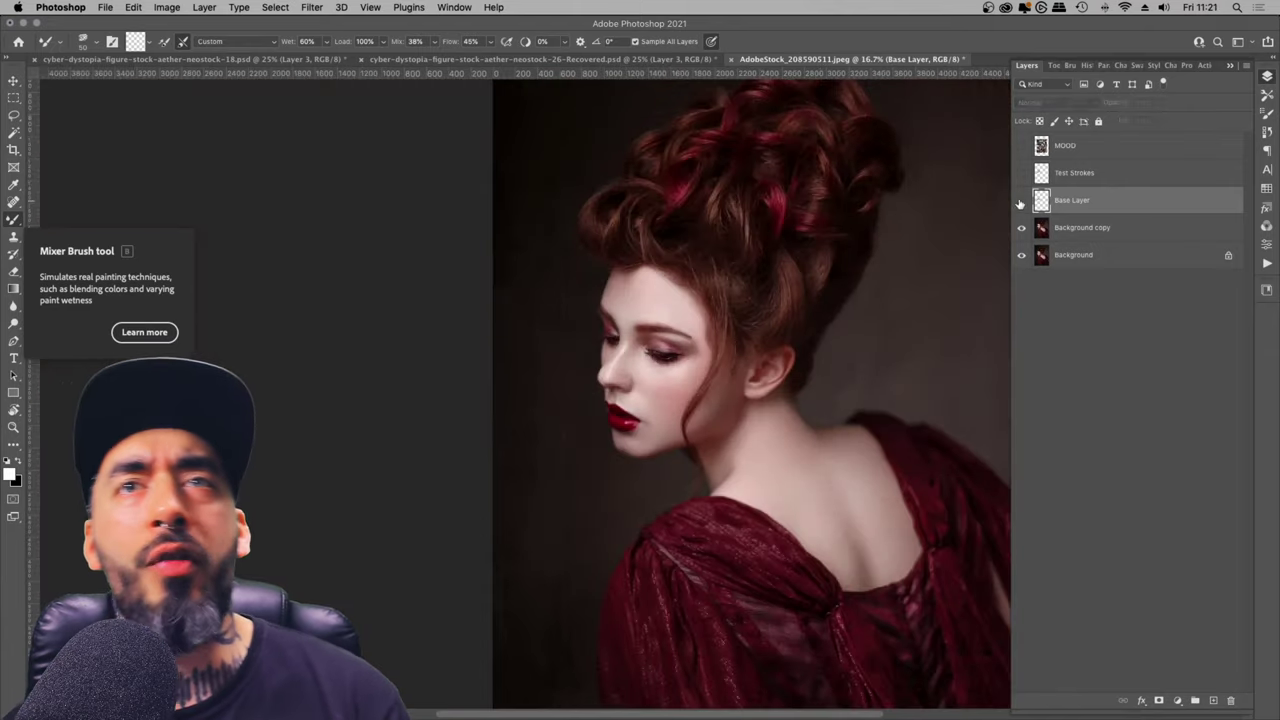
key(super+equal)
key(super+equal)
click(611, 312)
key(super+z)
drag(623, 396, 717, 363)
key(bracketright)
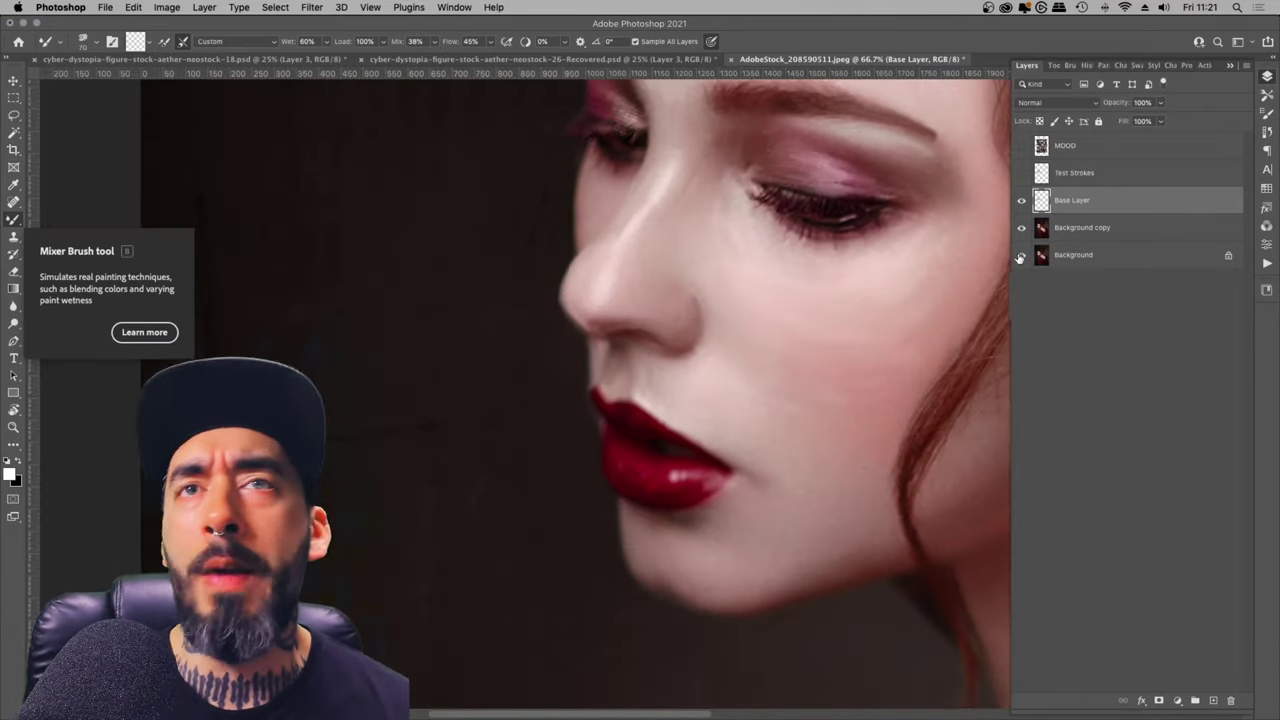
click(1021, 255)
Step: Reduce the Mixer Brush to about 40 px, try a stroke beneath the nostril and undo it
key(bracketleft)
key(bracketleft)
drag(642, 337, 613, 352)
key(super+z)
key(bracketleft)
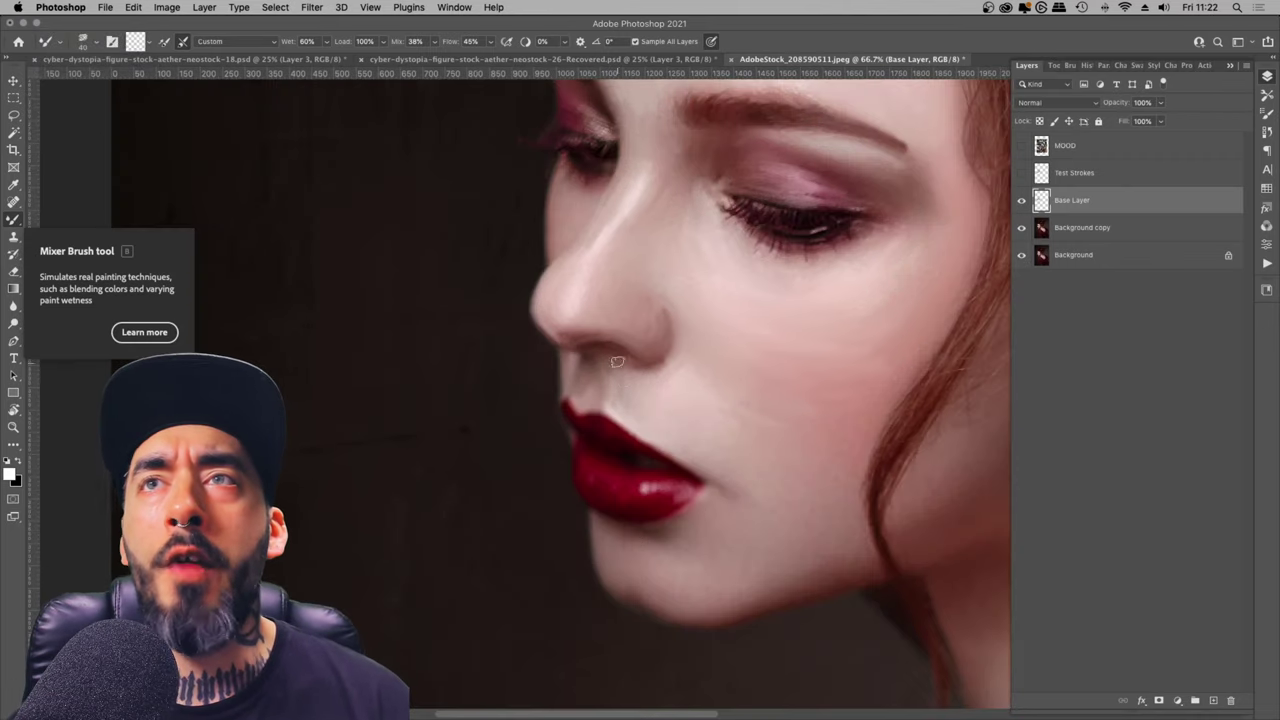
Step: Toggle the lower layers to find unpainted gaps and paint along the nose's outer edge down to the upper lip
click(1021, 228)
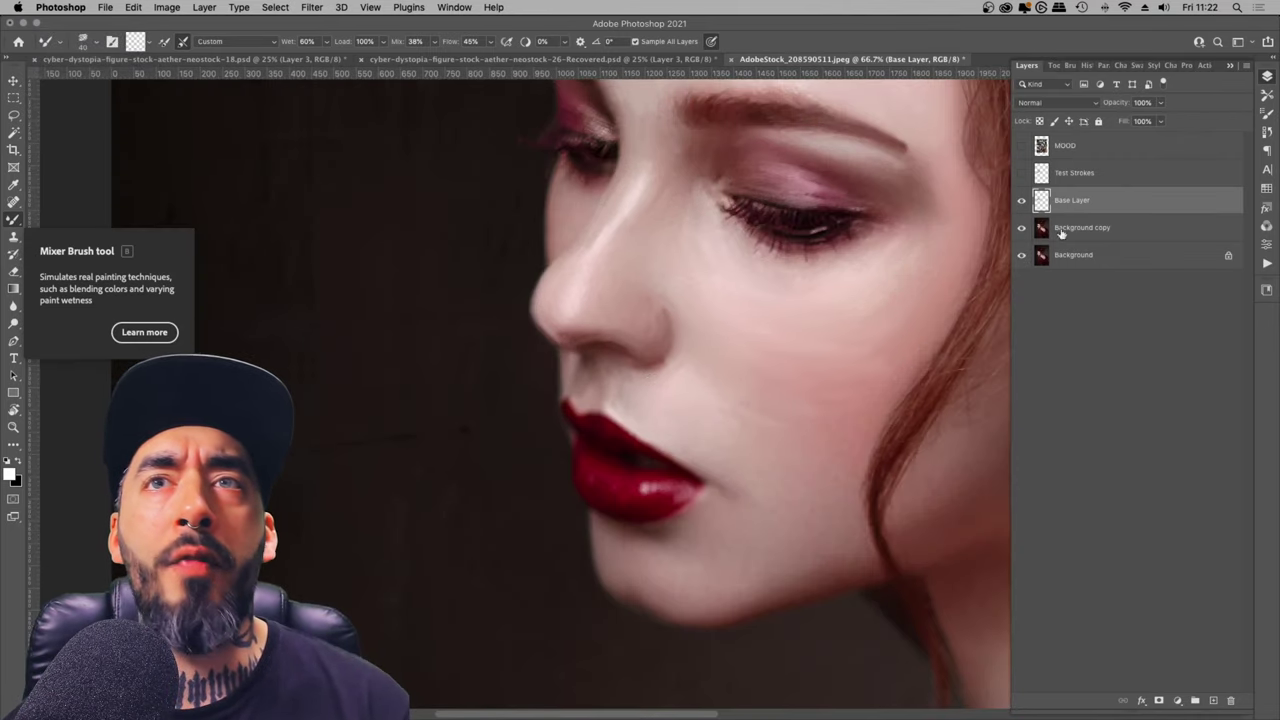
click(1021, 254)
click(1021, 254)
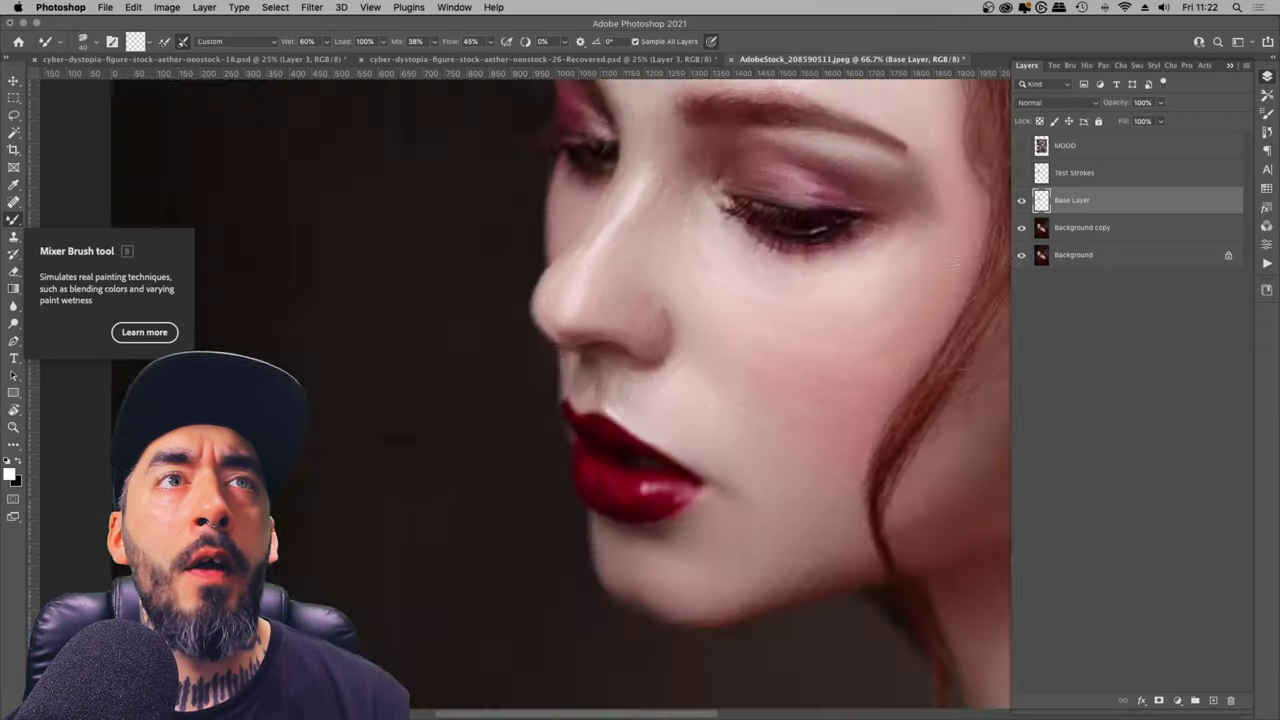
click(1021, 254)
drag(586, 262, 536, 367)
drag(728, 543, 557, 482)
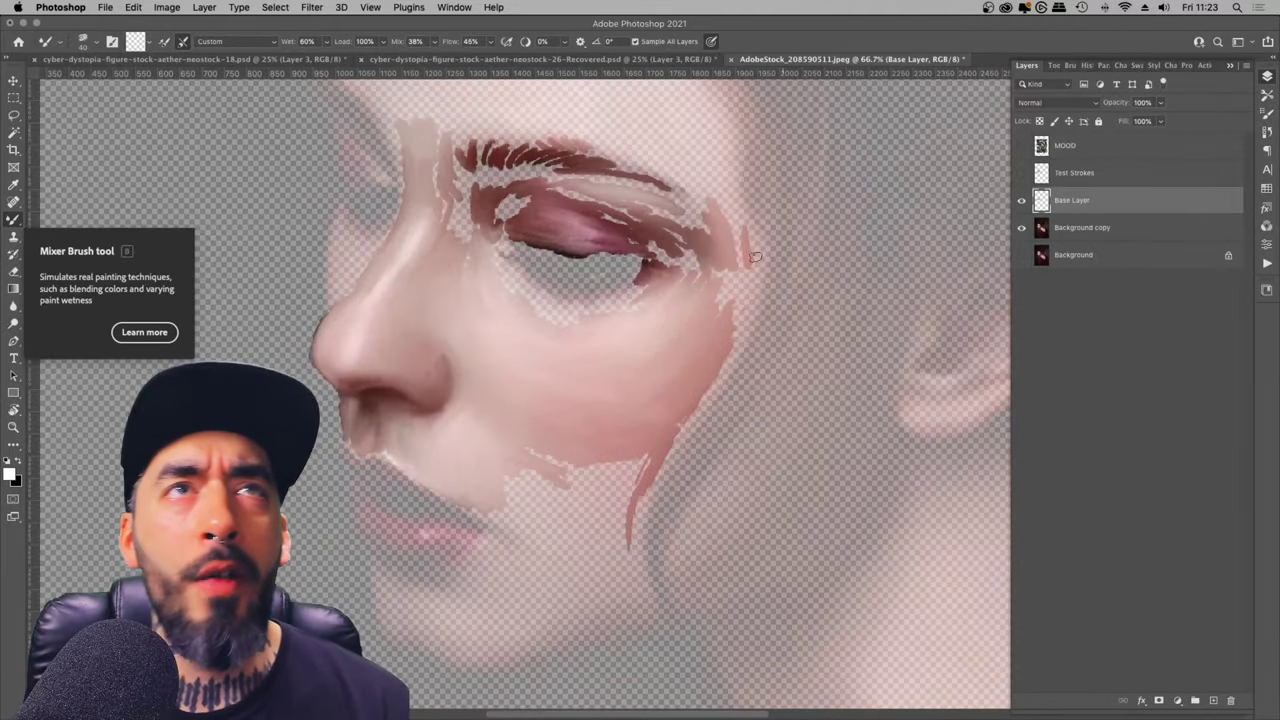
click(1021, 255)
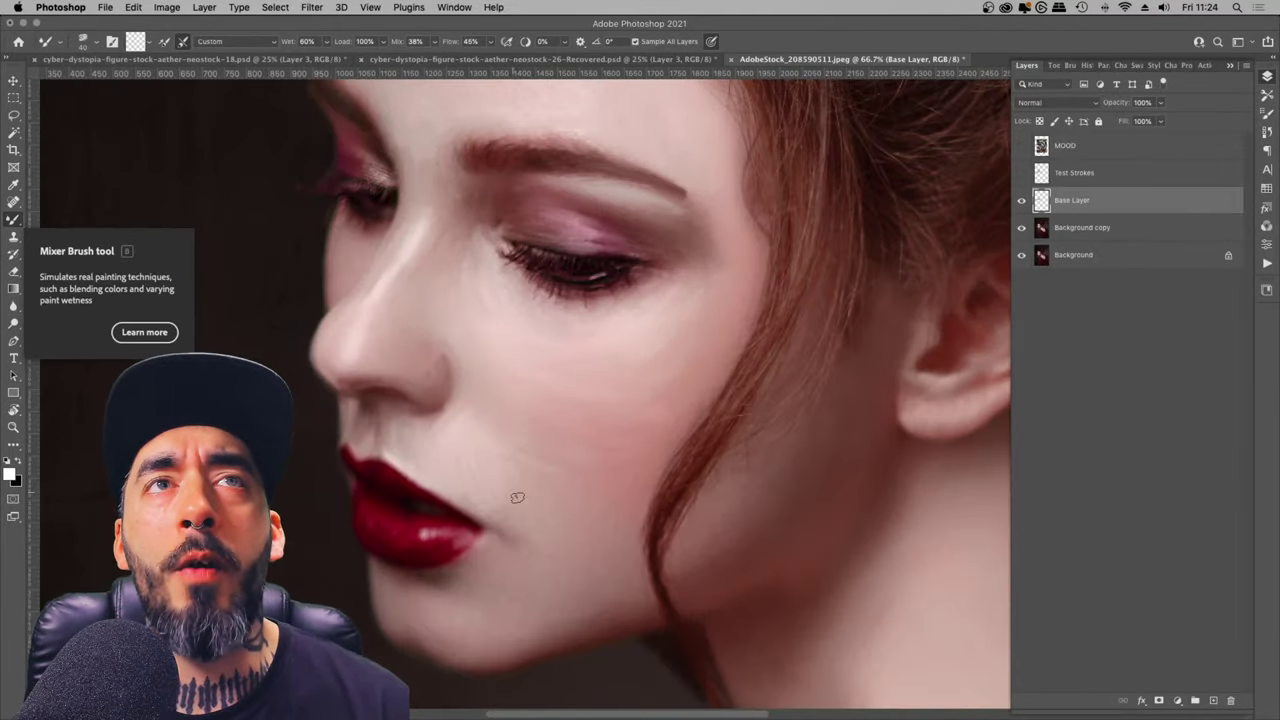
Step: Enlarge the Mixer Brush to about 80 px and blend long strokes across the lower cheek
key(])
key(])
key(])
key(])
drag(529, 445, 693, 456)
drag(580, 483, 675, 451)
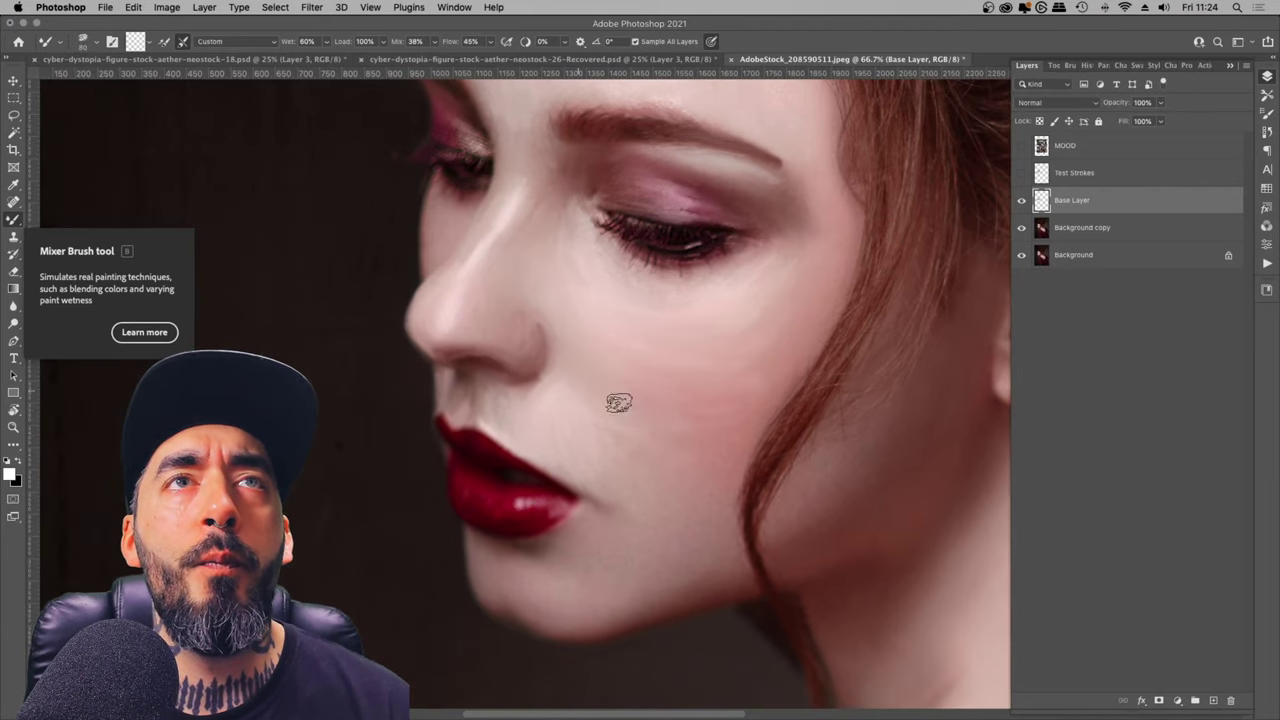
Step: Compare the cheek before and after painting from farther out by toggling the Base Layer and Background visibility
key(super+minus)
key(super+minus)
key(super+minus)
key(super+plus)
key(super+plus)
drag(794, 417, 694, 316)
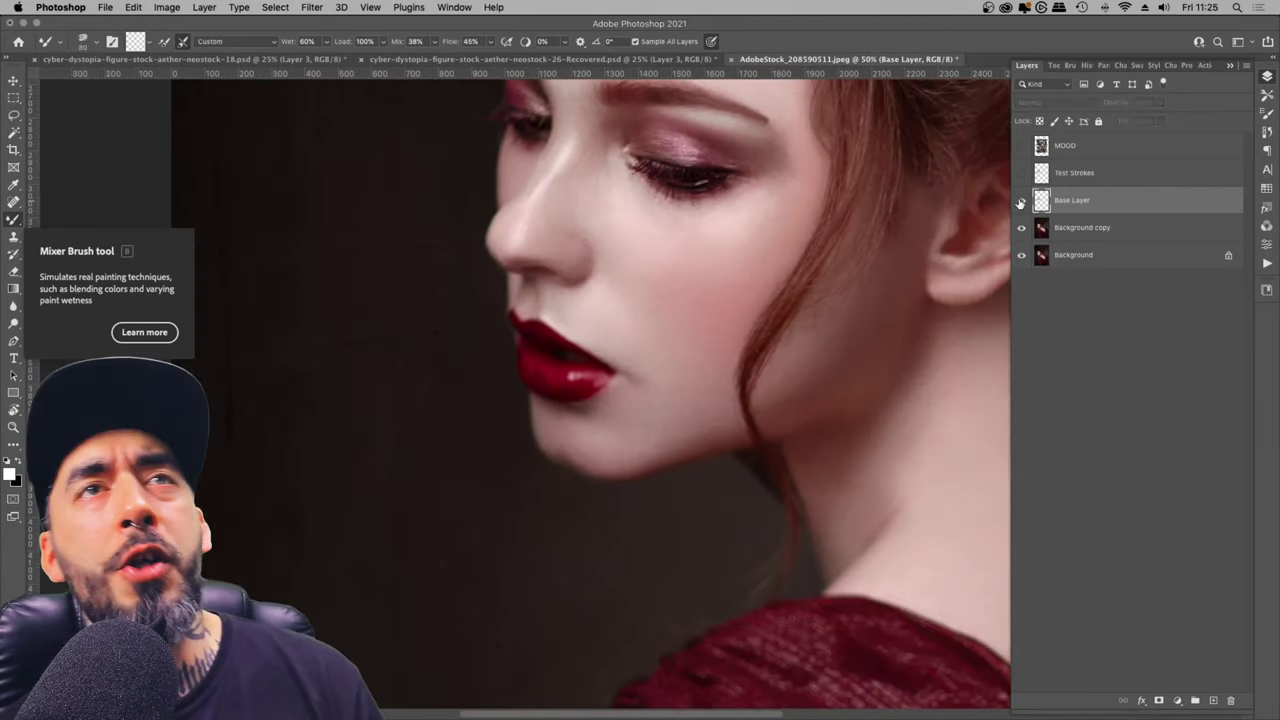
click(1021, 255)
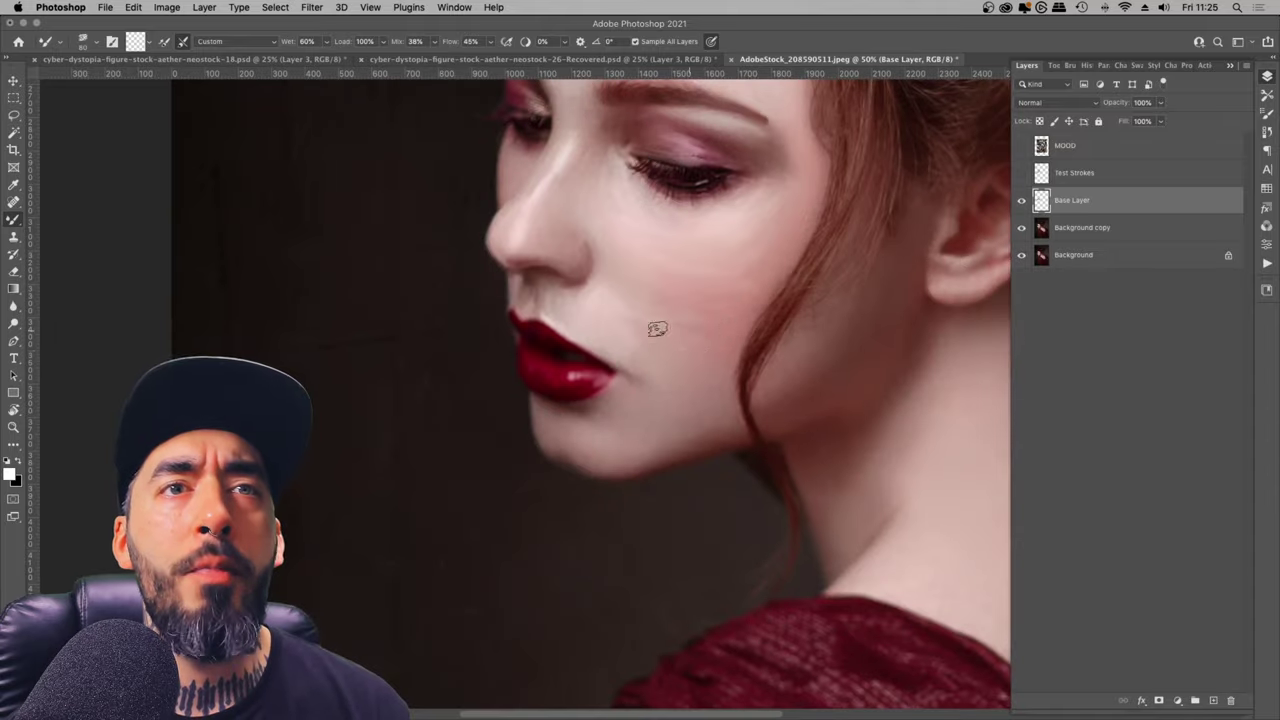
click(1021, 255)
click(1021, 255)
Step: Paint the lower lip's edge, the chin outline and the jawline, resizing the Mixer Brush between about 45 and 60 px
key([)
key([)
key([)
key([)
key([)
key([)
drag(656, 400, 552, 397)
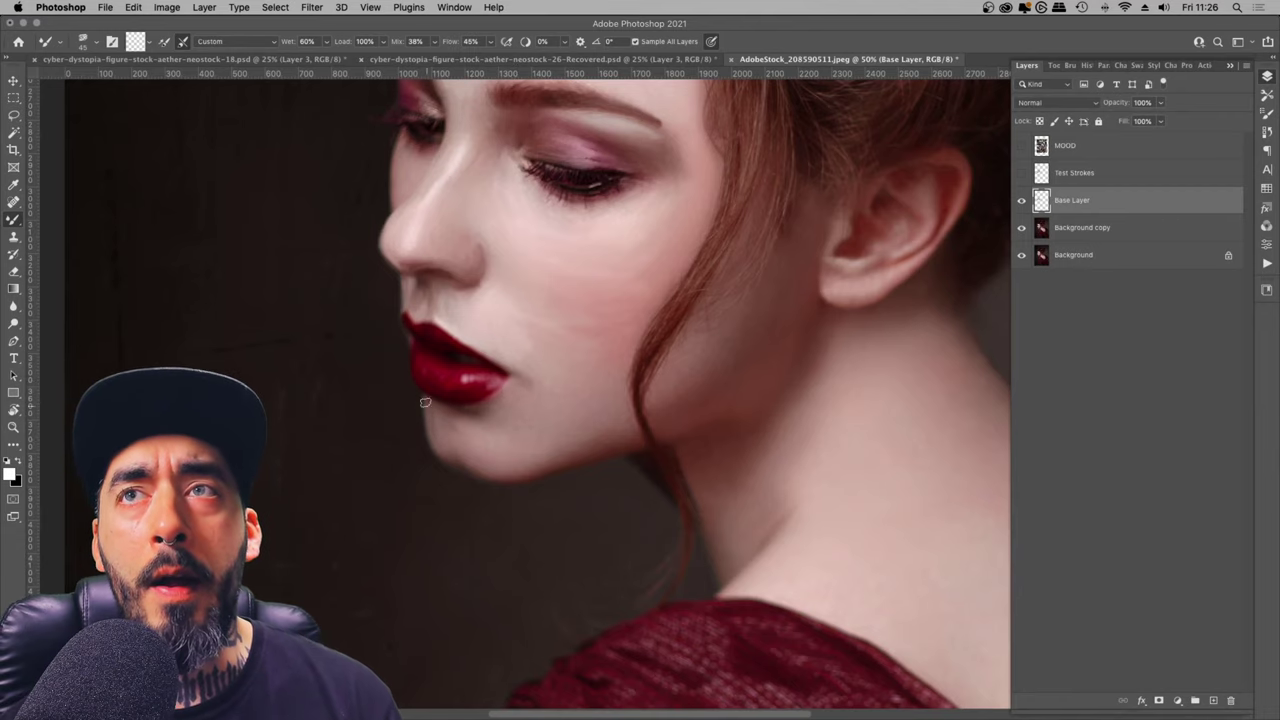
key(])
key(])
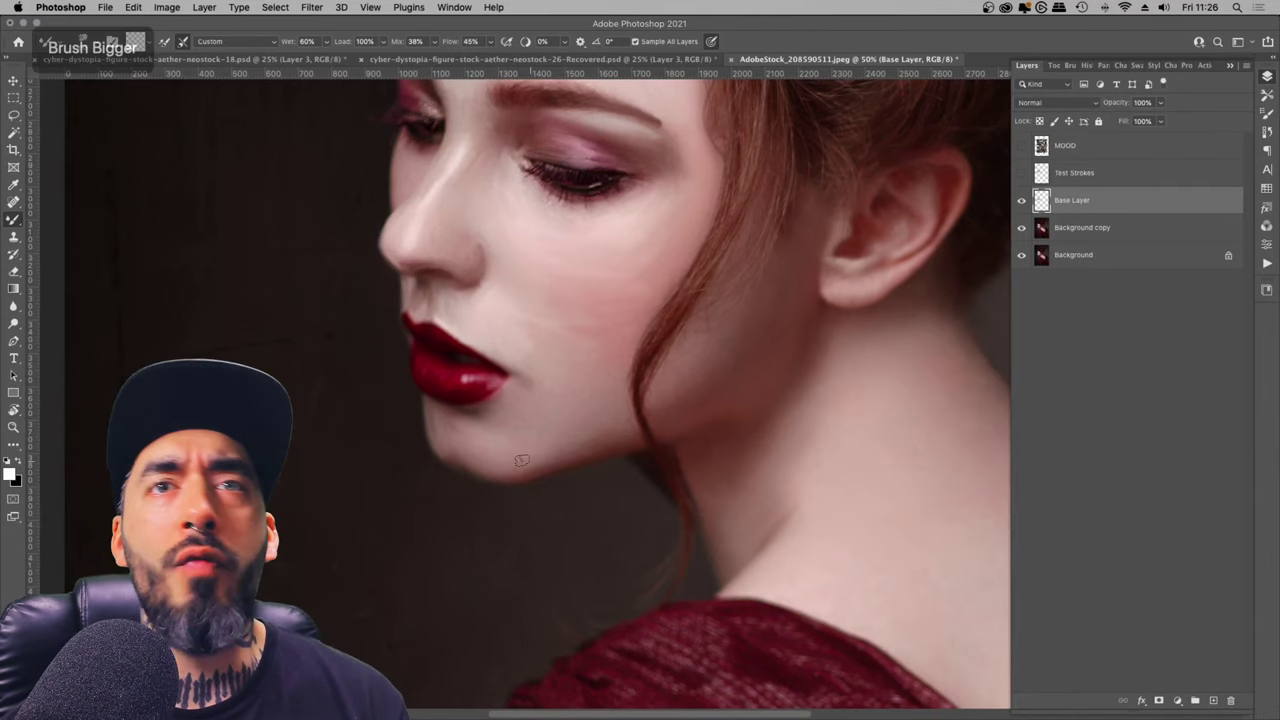
Step: Examine the whole portrait and compare the face with the Base Layer hidden and shown
key(super+minus)
key(super+minus)
key(super+minus)
key(super+minus)
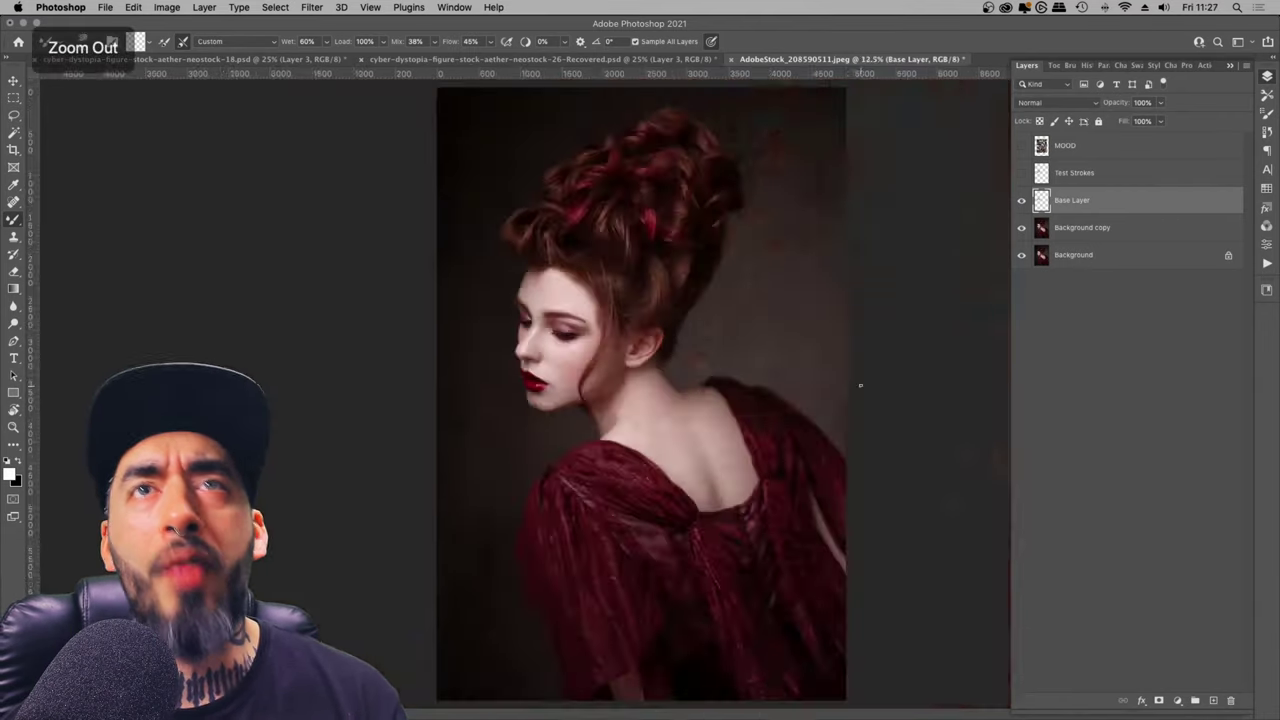
key(super+plus)
key(super+plus)
key(super+plus)
click(1021, 200)
click(1021, 200)
key(super+plus)
key(super+plus)
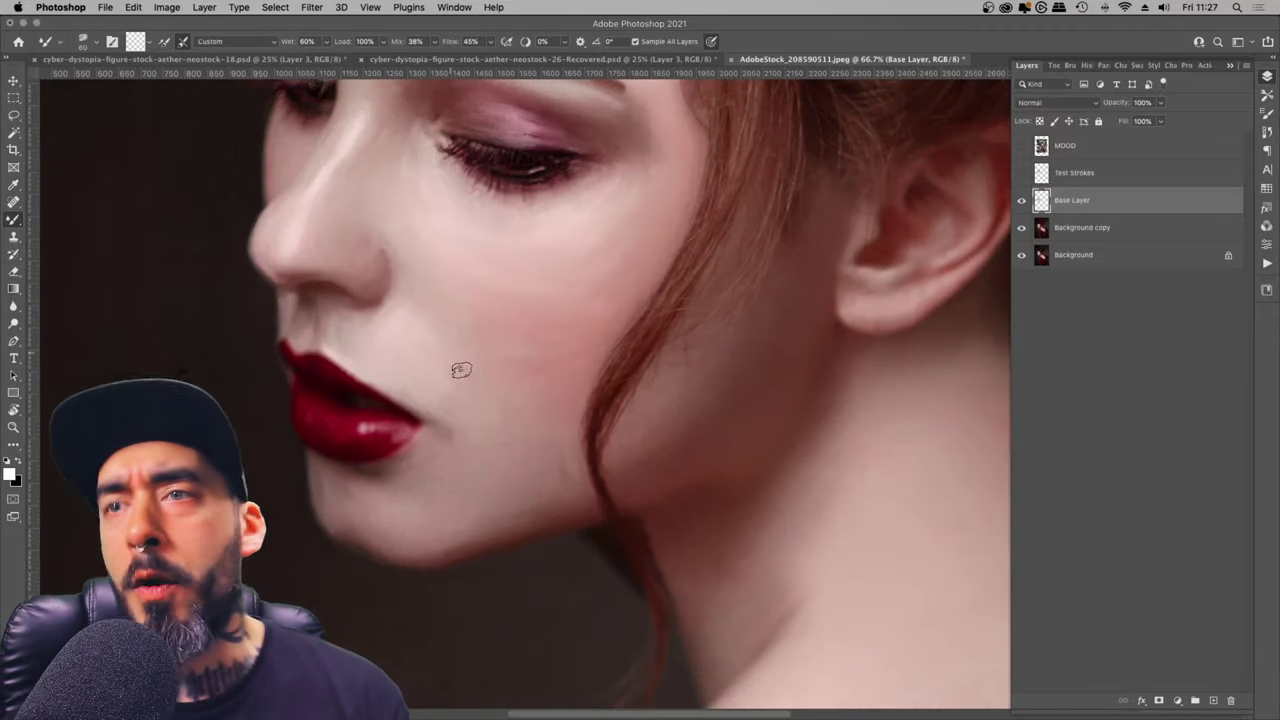
Step: Look for unpainted gaps around the chin with the Background hidden, and review the full image with it shown
click(1021, 255)
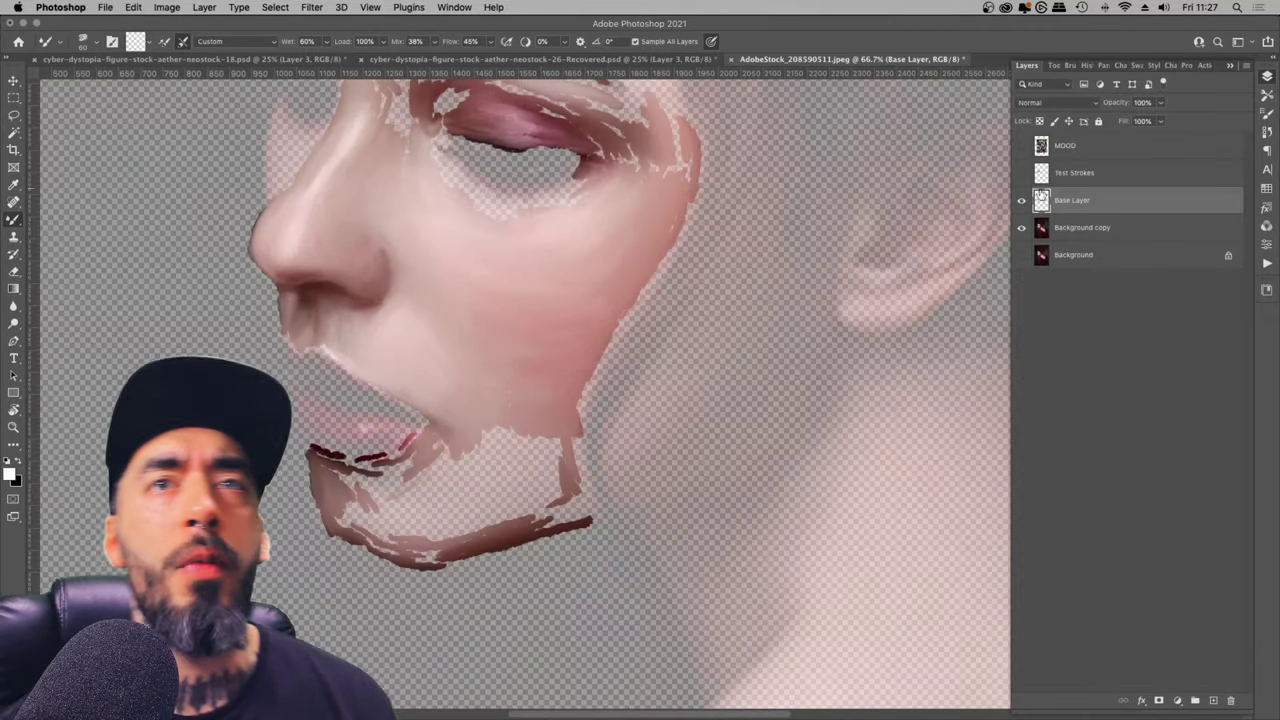
click(1021, 255)
key(super+minus)
key(super+minus)
key(super+minus)
key(super+minus)
key(super+minus)
key(super+plus)
key(super+plus)
key(super+plus)
key(super+plus)
Step: Fill the unpainted gaps on the lower cheek, chin and jaw with the Background hidden, and show the Background again
drag(534, 467, 636, 416)
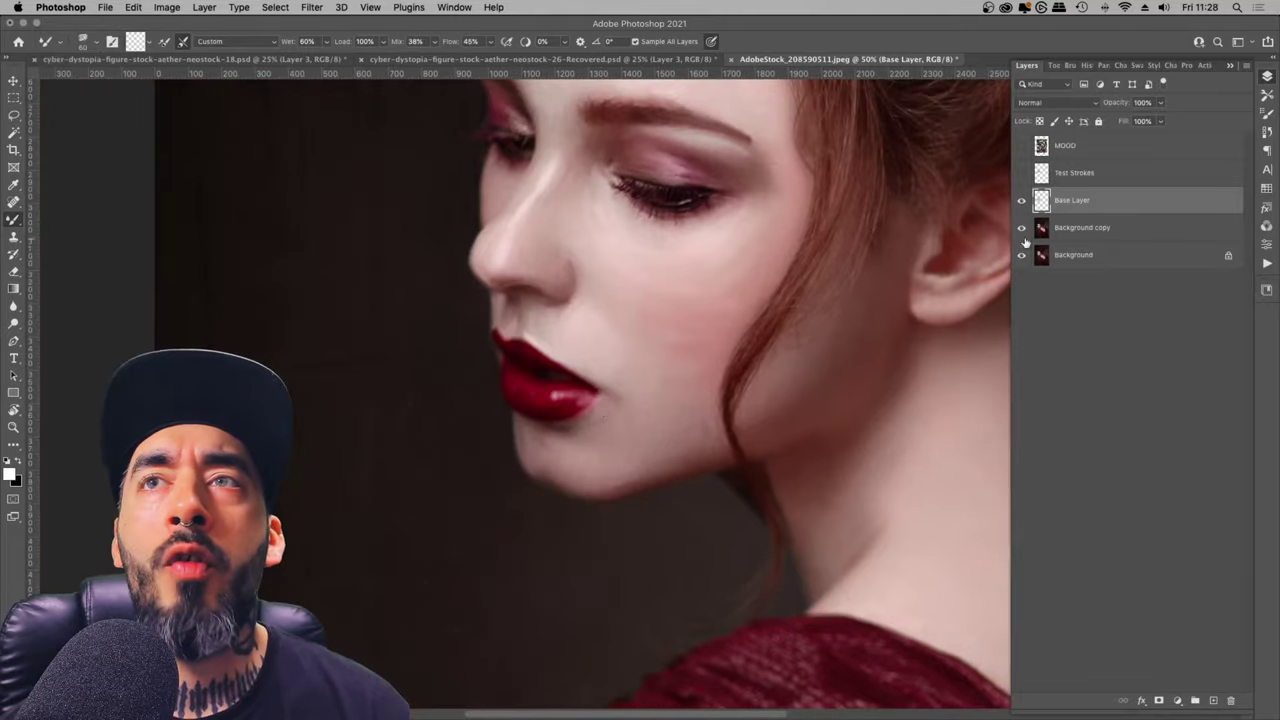
alt+click(1021, 200)
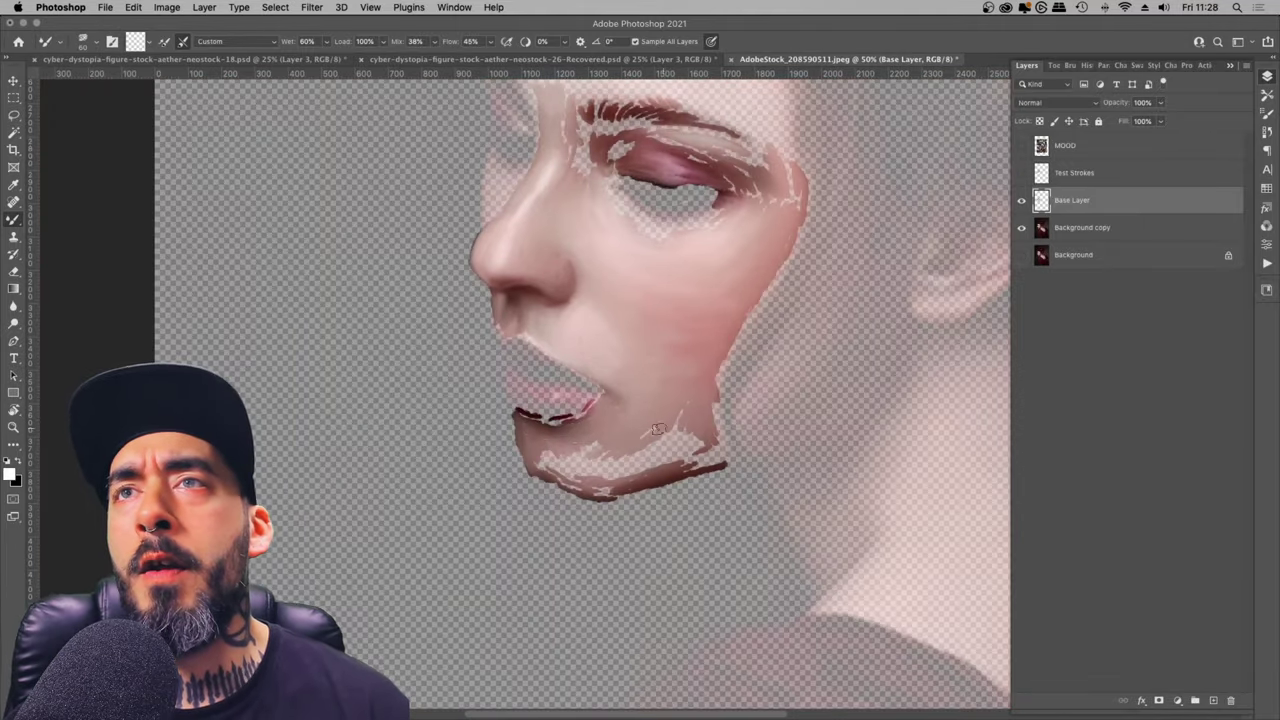
alt+click(1021, 200)
click(1021, 254)
drag(566, 470, 644, 484)
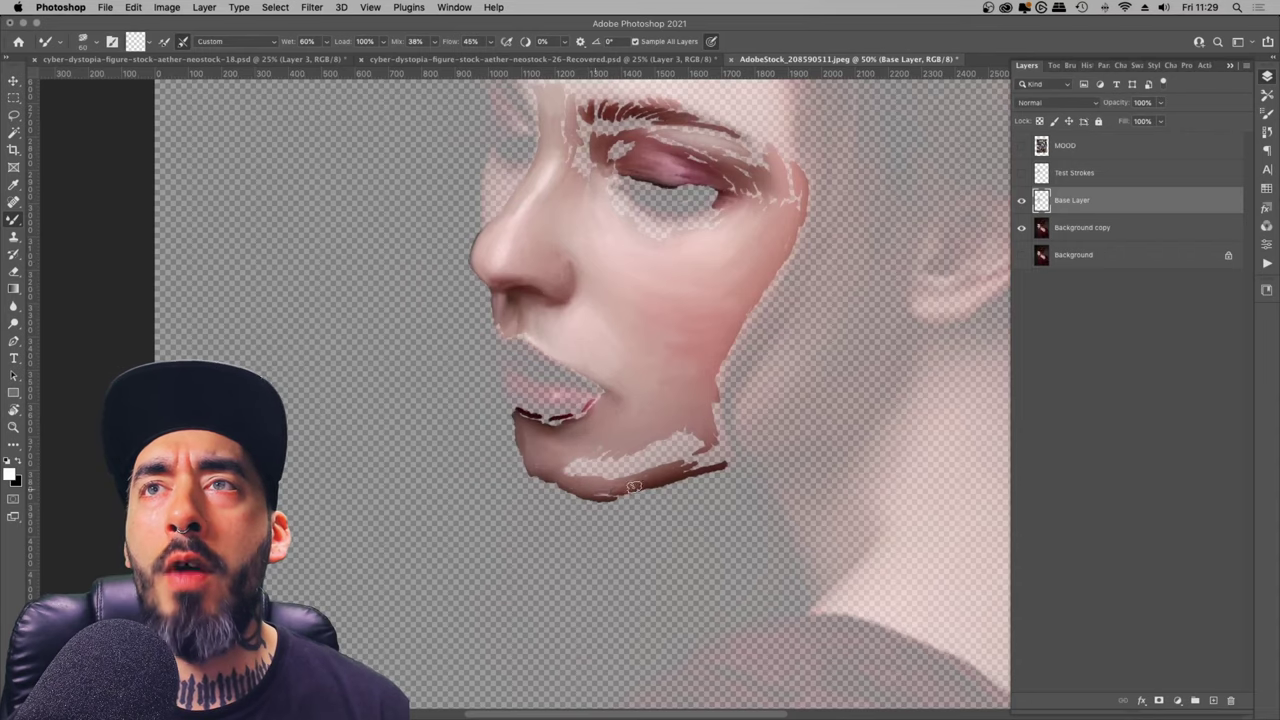
drag(686, 320, 712, 448)
mouse_move(598, 596)
mouse_down()
mouse_move(732, 584)
mouse_move(624, 598)
mouse_move(680, 572)
mouse_up()
click(1021, 254)
Step: Examine the painted chin and jaw at full-image view and back at close range
key(super+minus)
key(super+minus)
key(super+minus)
key(super+minus)
key(super+equal)
key(super+equal)
key(super+equal)
key(super+equal)
Step: Undo the last stroke, enlarge the Mixer Brush to about 80 px and blend the skin along the jaw
key(bracketright)
key(super+z)
drag(662, 438, 605, 457)
key(bracketright)
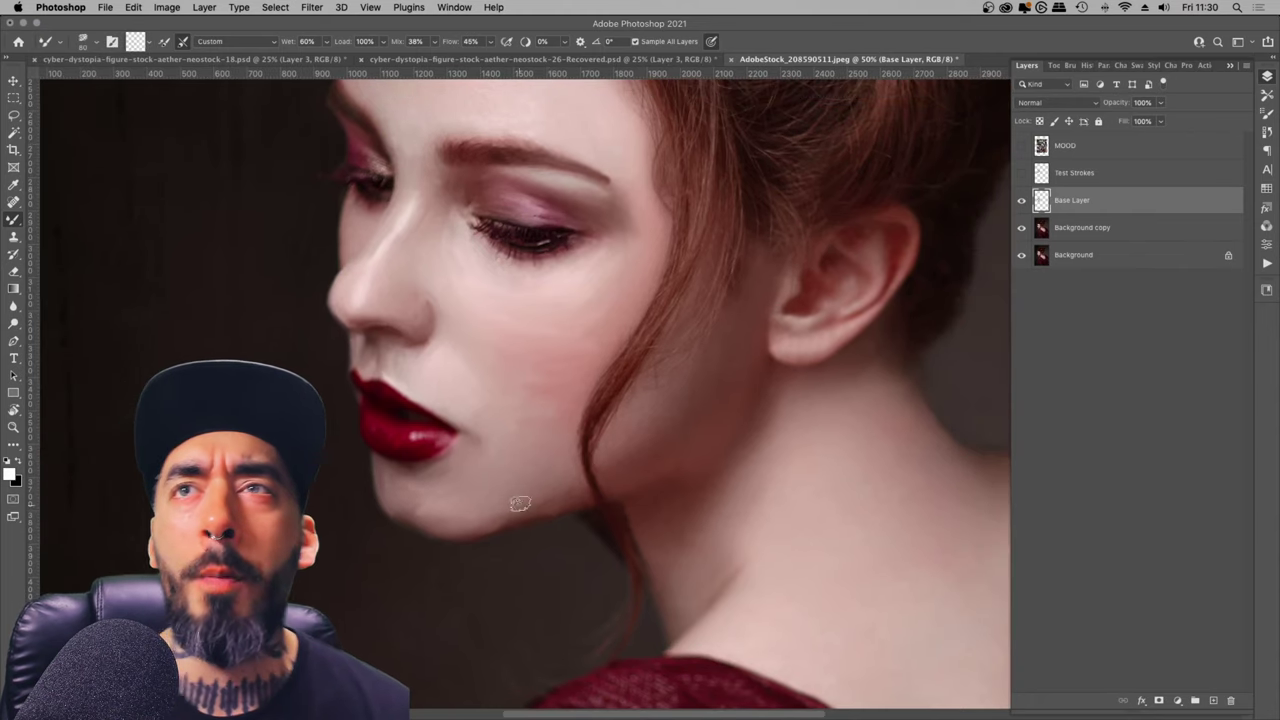
Step: Check the finished lower face by toggling the Background and viewing the portrait from a distance
click(1021, 255)
click(1021, 255)
key(super+minus)
key(super+minus)
key(super+minus)
key(super+equal)
key(super+equal)
key(super+equal)
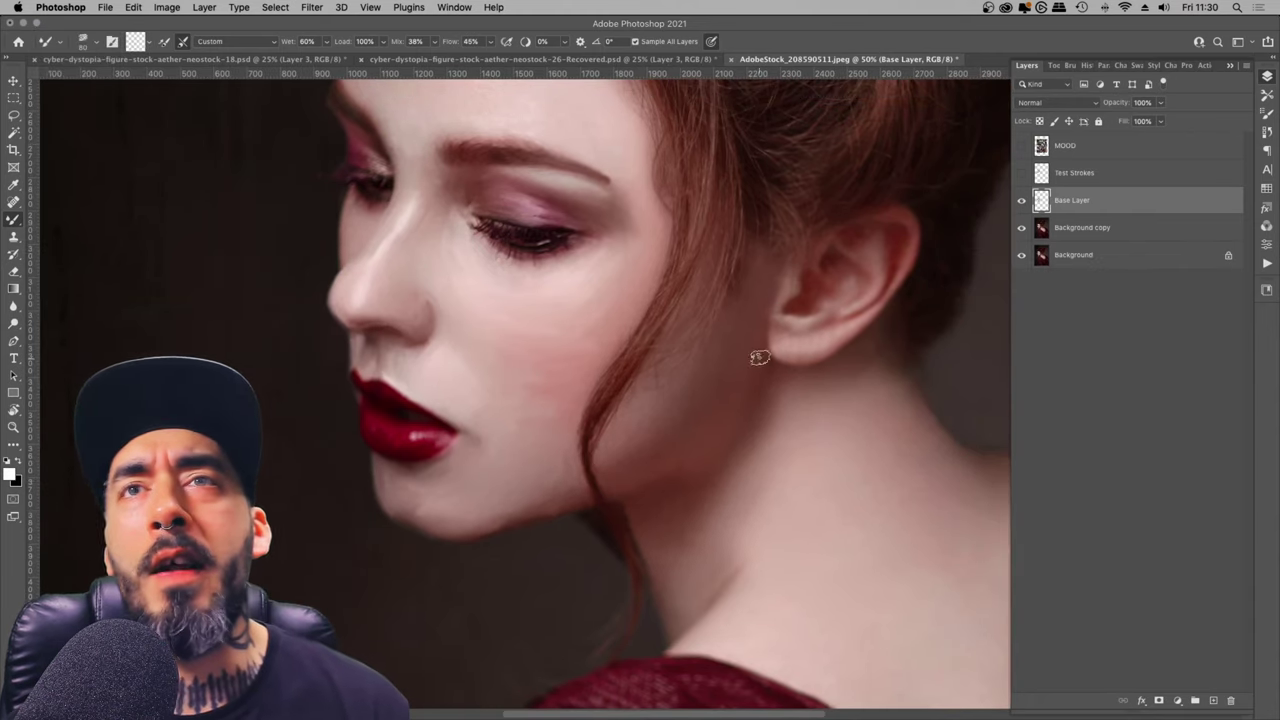
Step: Fill the unpainted gaps along the near eyebrow and eyelid with the Background hidden, then check the portrait from a distance
drag(586, 454, 632, 456)
click(1021, 254)
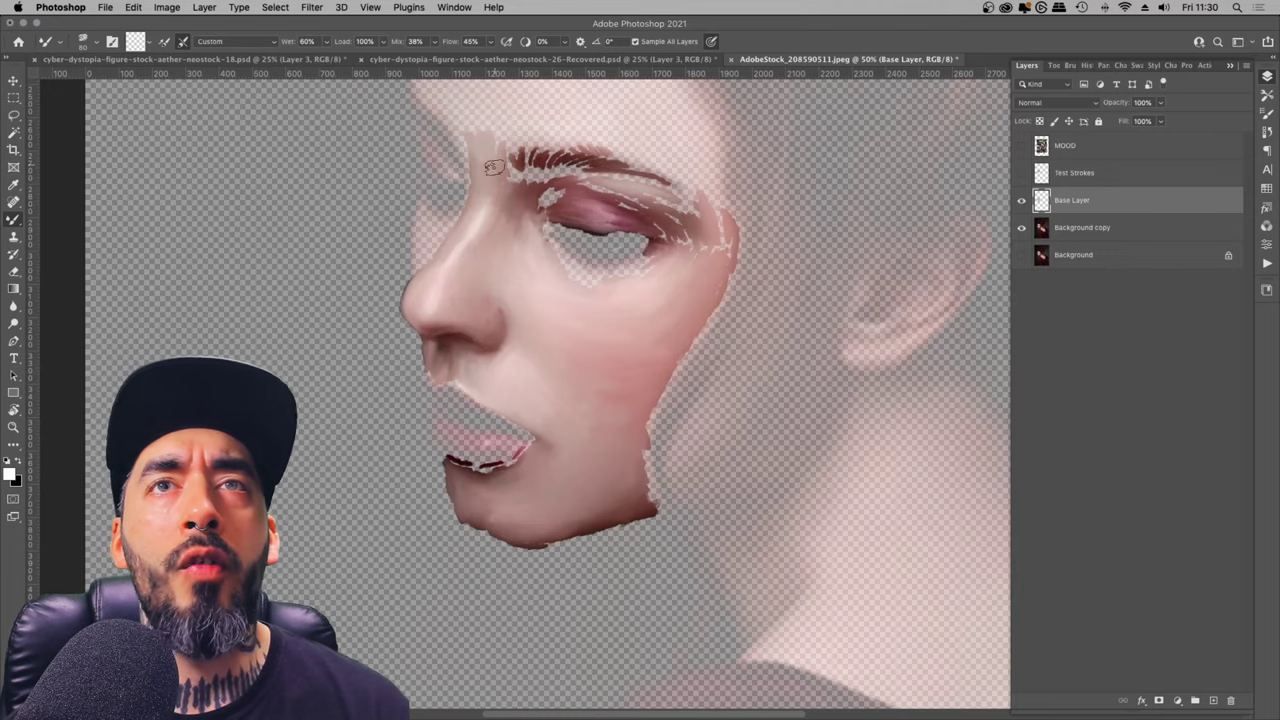
click(1021, 254)
key(super+minus)
key(super+minus)
key(super+minus)
key(super+equal)
key(super+equal)
key(super+equal)
mouse_move(460, 390)
mouse_down()
mouse_move(649, 509)
mouse_move(640, 562)
mouse_up()
Step: Paint over the skin at the outer corner of the near eye, toggling the Background to find uncovered spots
click(1021, 255)
click(1021, 255)
key([)
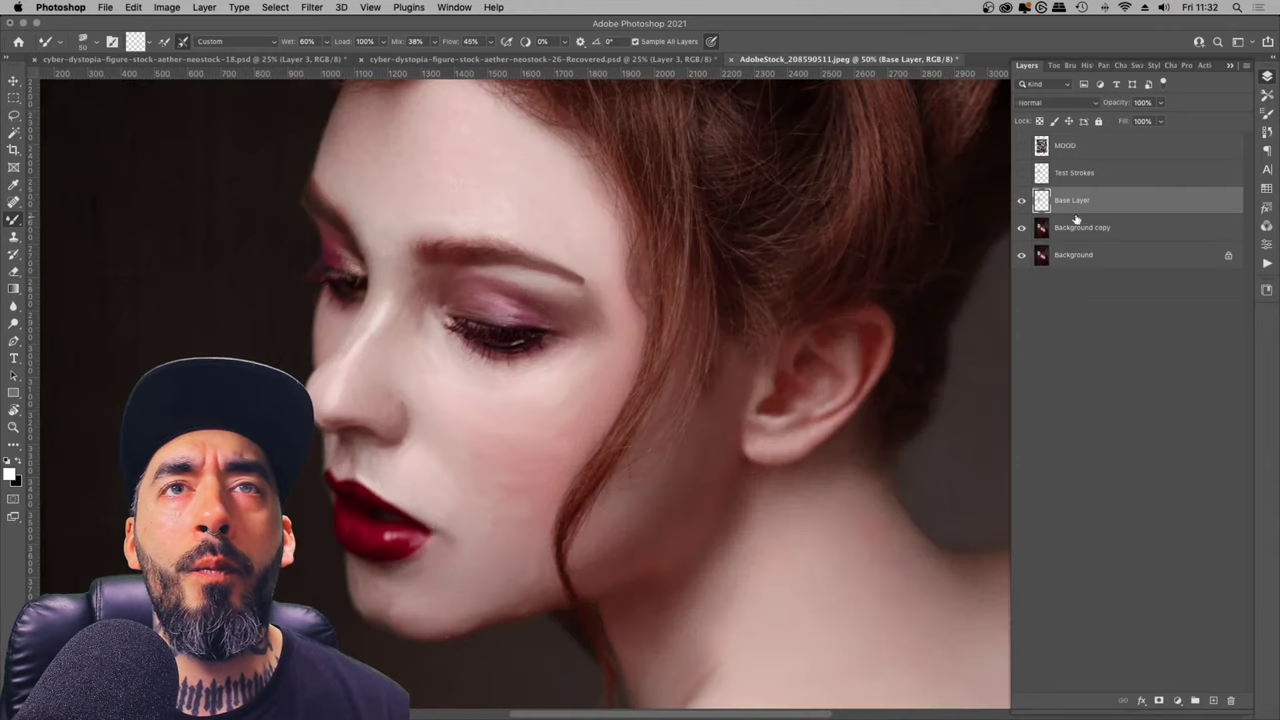
click(1021, 254)
click(1021, 254)
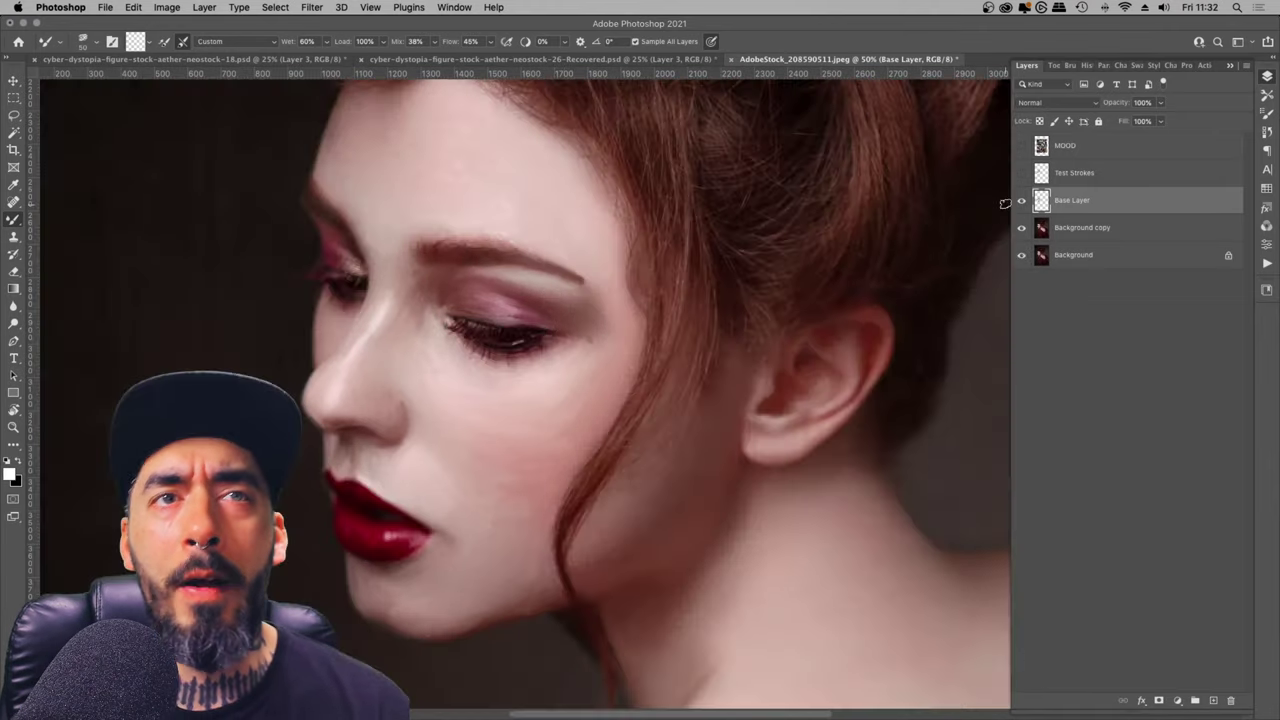
click(589, 329)
click(1021, 254)
key(])
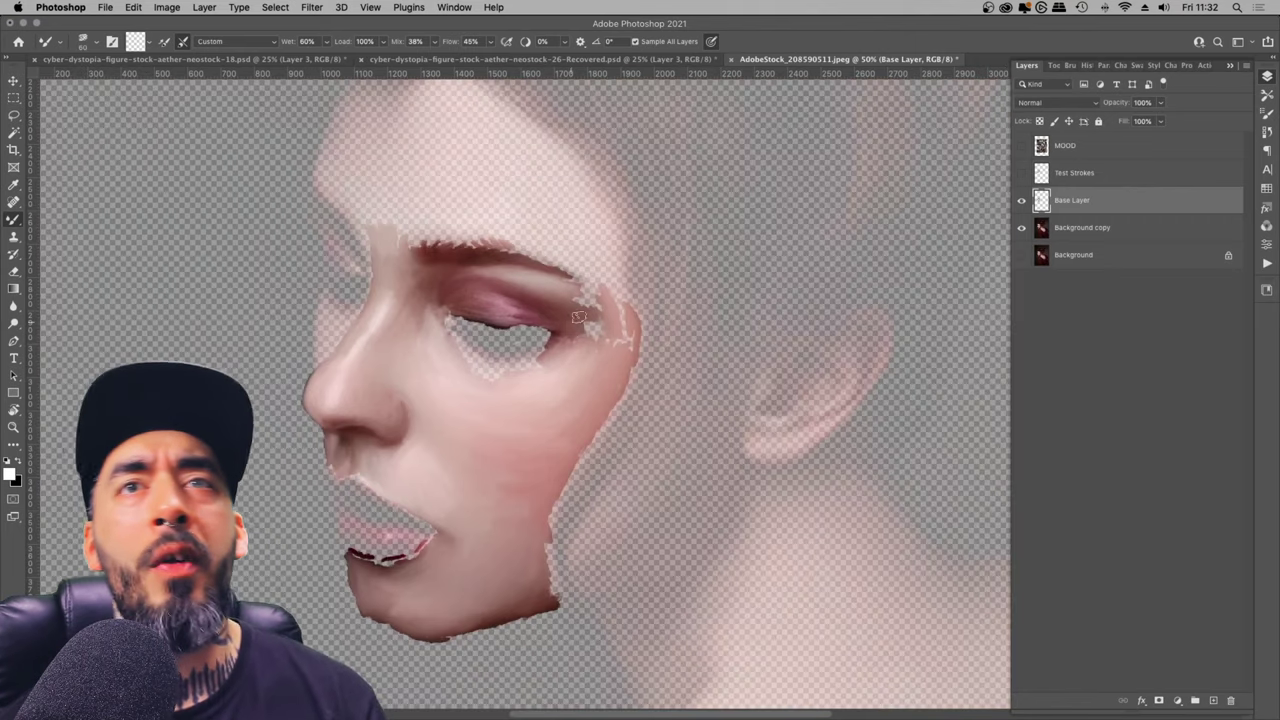
key(super+comma)
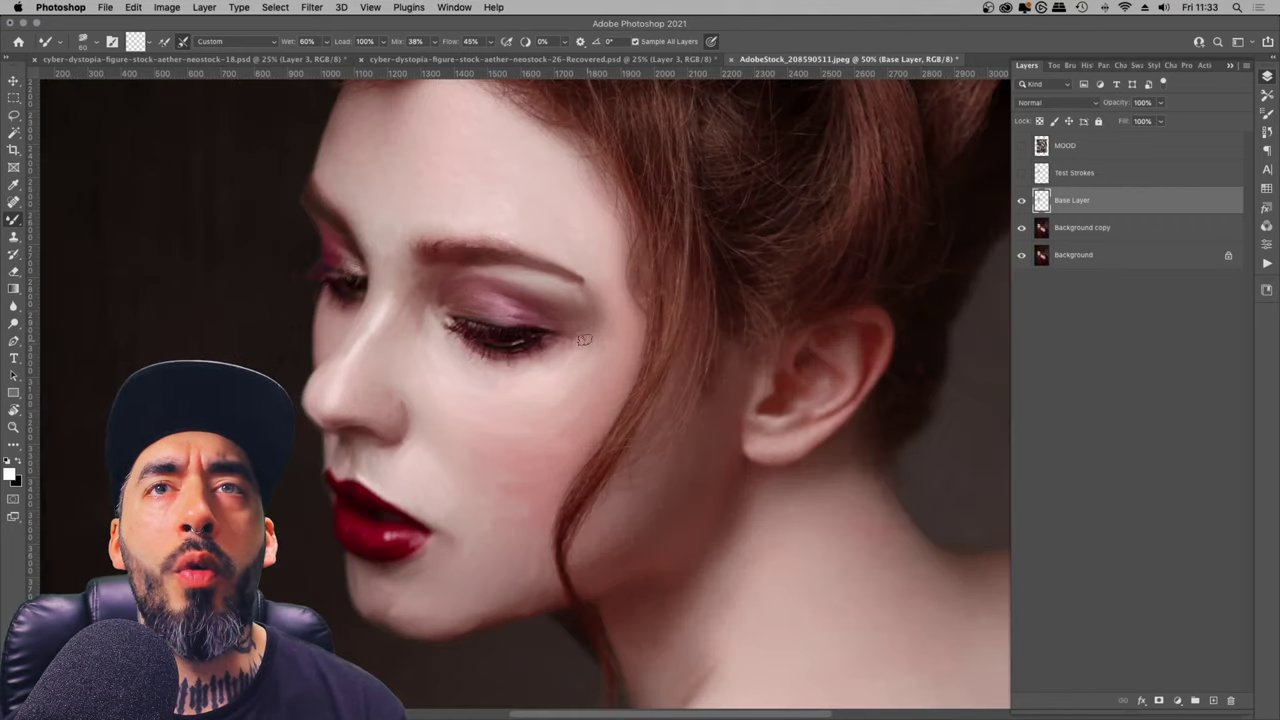
Step: Examine the painted face at full-image view and back at close range
key(super+minus)
key(super+minus)
key(super+minus)
key(super+plus)
key(super+plus)
key(super+plus)
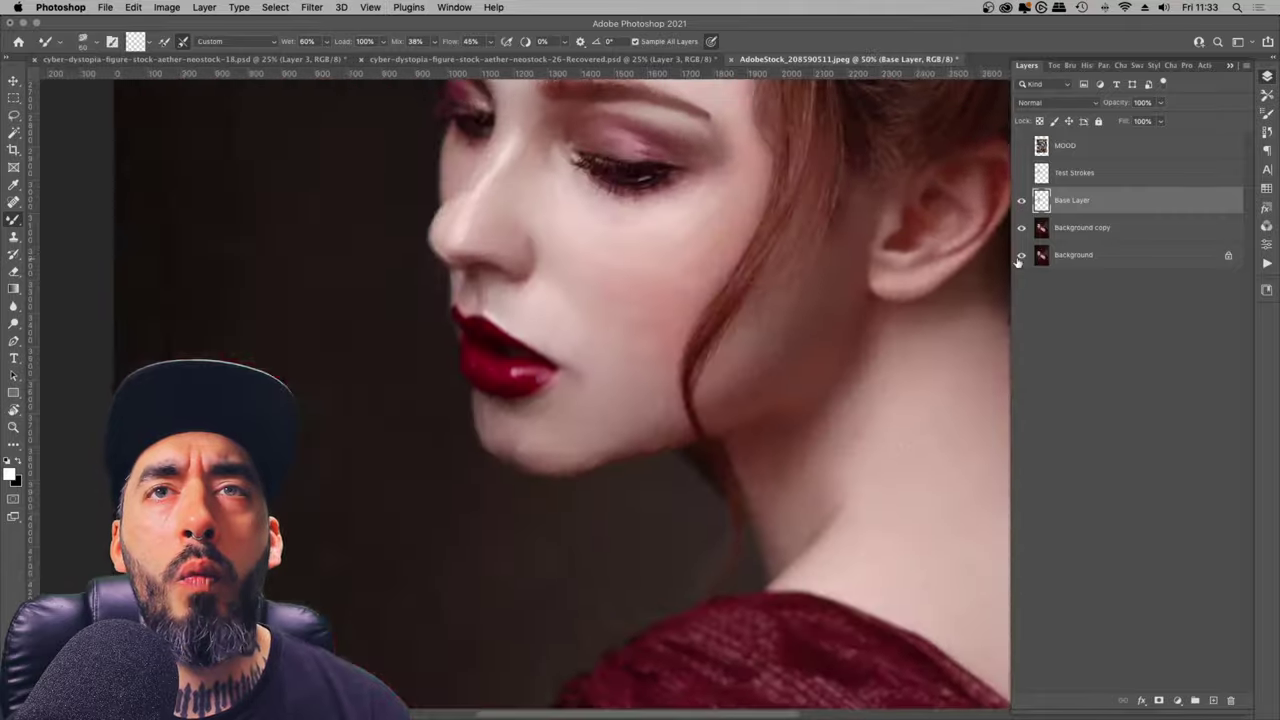
drag(761, 305, 801, 470)
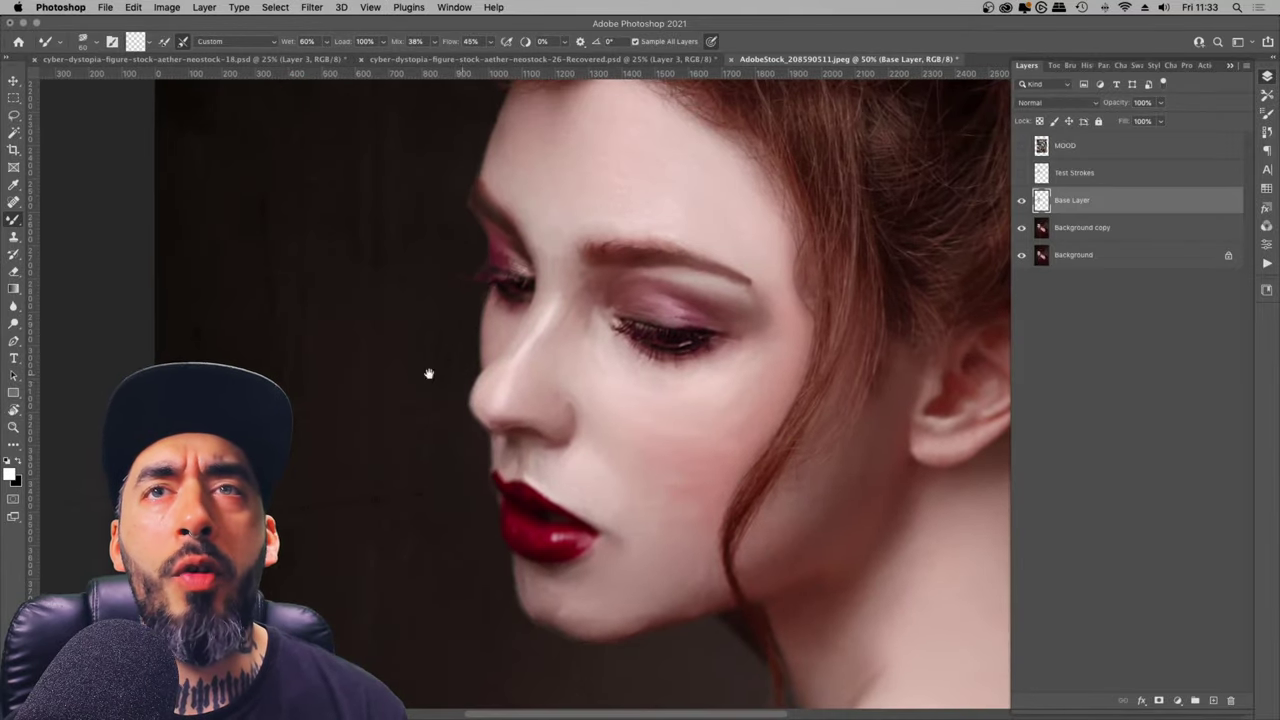
drag(661, 375, 413, 371)
click(988, 7)
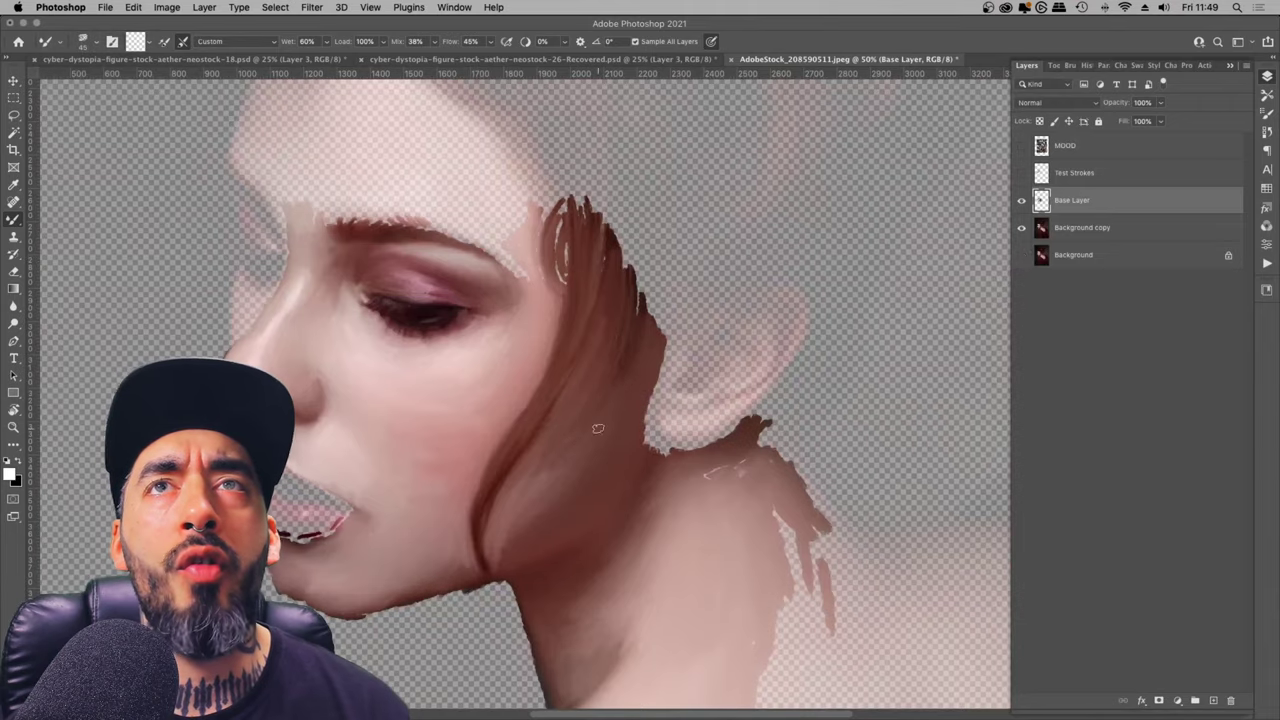
Step: Paint the lips and the far side of the nose with the Background hidden, and show the Background again
click(1021, 255)
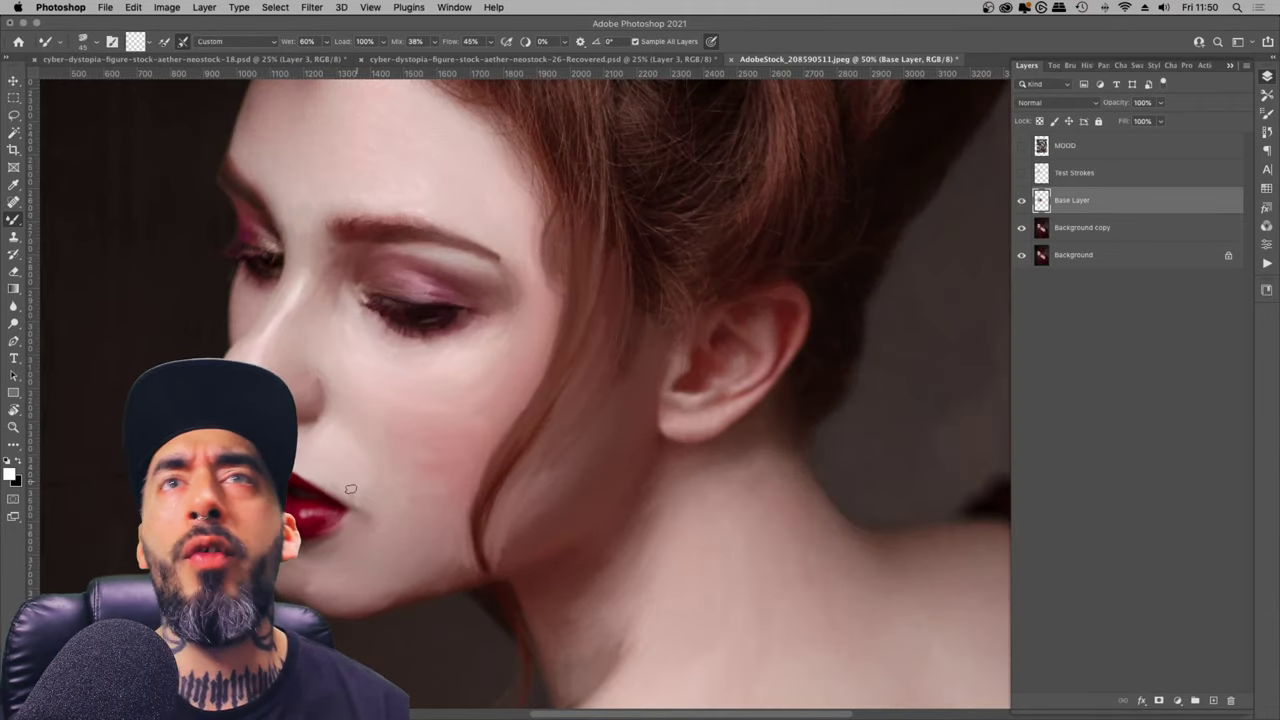
click(1021, 255)
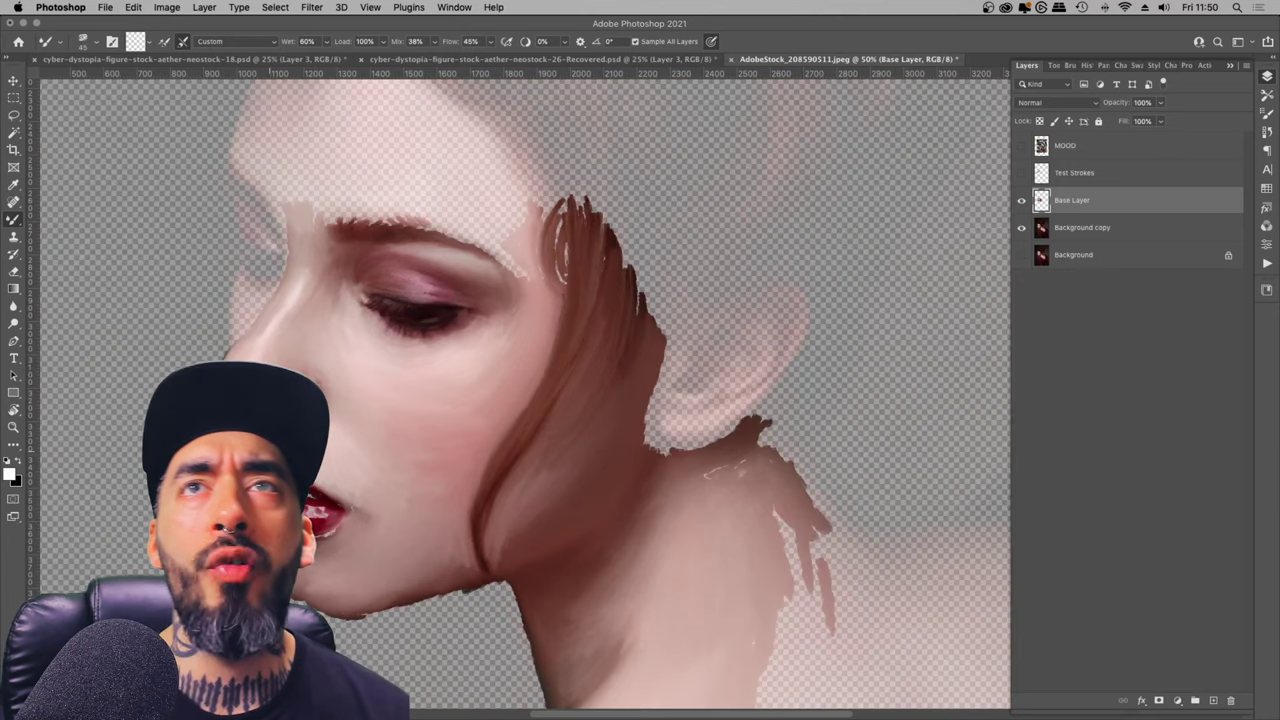
mouse_move(253, 323)
mouse_down()
mouse_move(287, 254)
mouse_move(233, 328)
mouse_move(256, 292)
mouse_up()
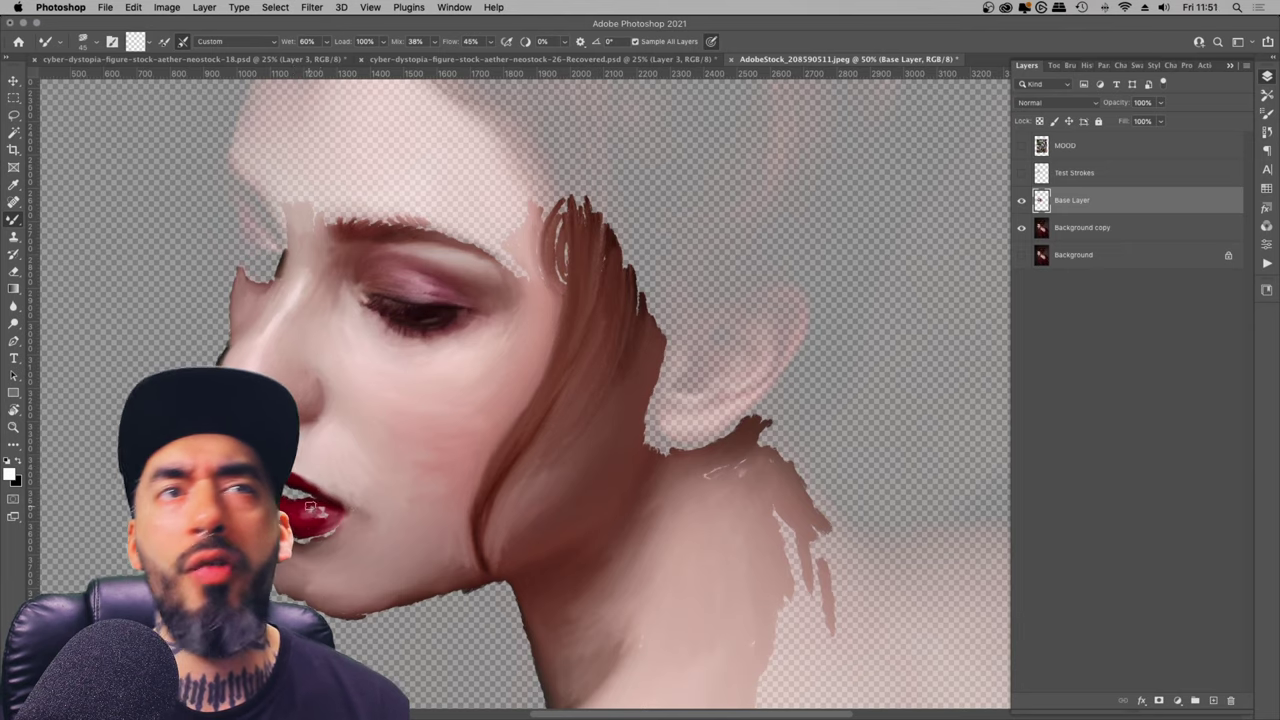
click(1021, 255)
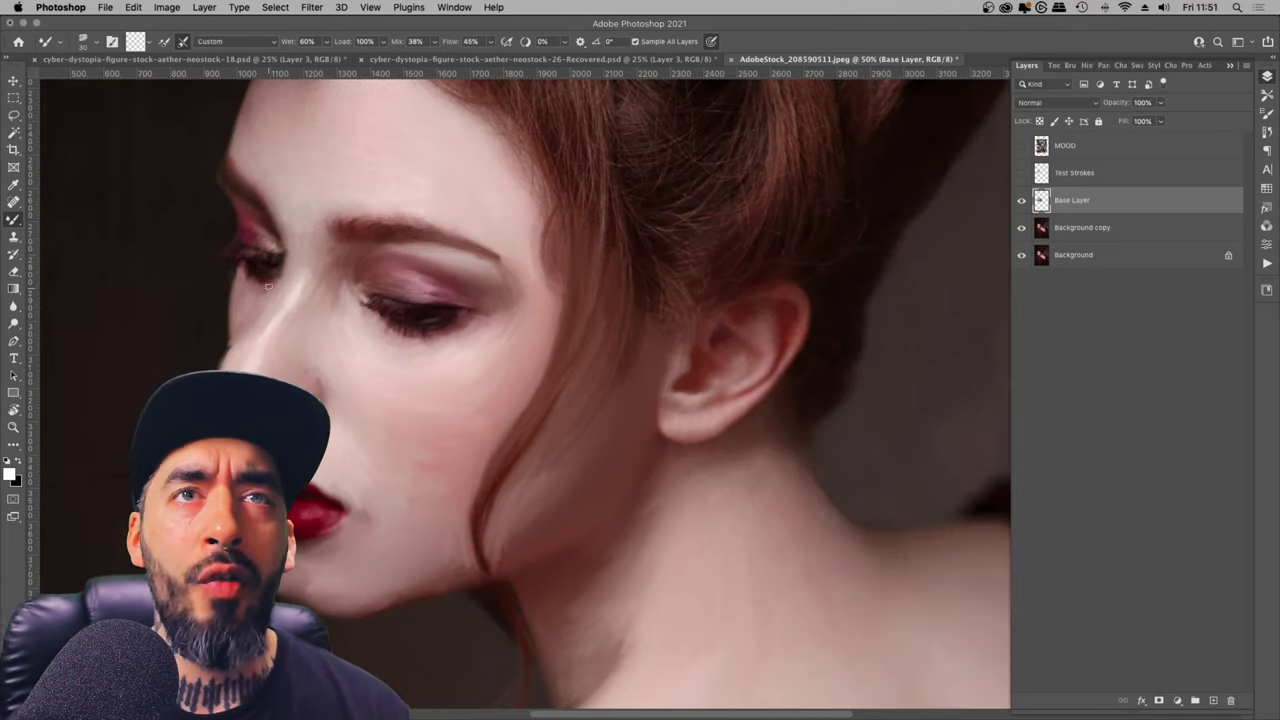
Step: Paint the far eye, its eyeshadow and its eyebrow, toggling the Base Layer and Background to check coverage
drag(428, 356, 505, 378)
click(1021, 202)
click(1021, 202)
drag(428, 334, 612, 320)
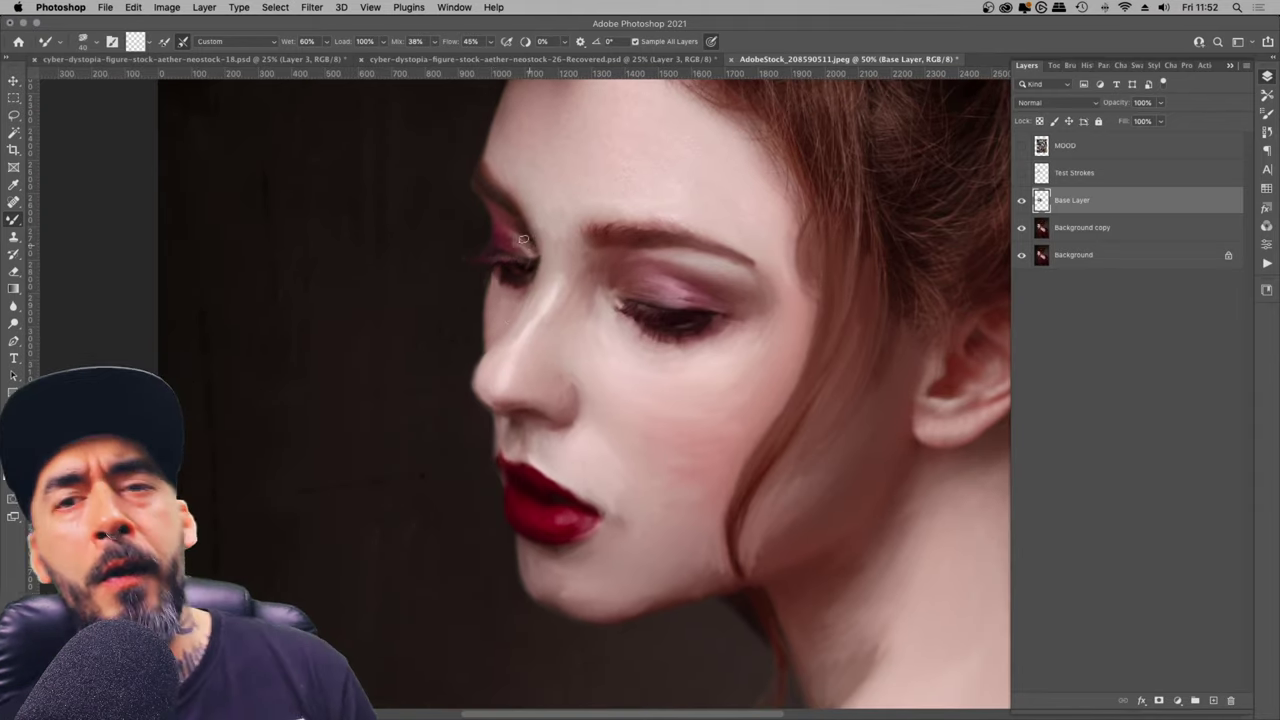
click(1021, 254)
mouse_move(515, 240)
mouse_down()
mouse_move(488, 205)
mouse_move(484, 228)
mouse_up()
click(1021, 254)
click(1021, 254)
drag(482, 180, 497, 197)
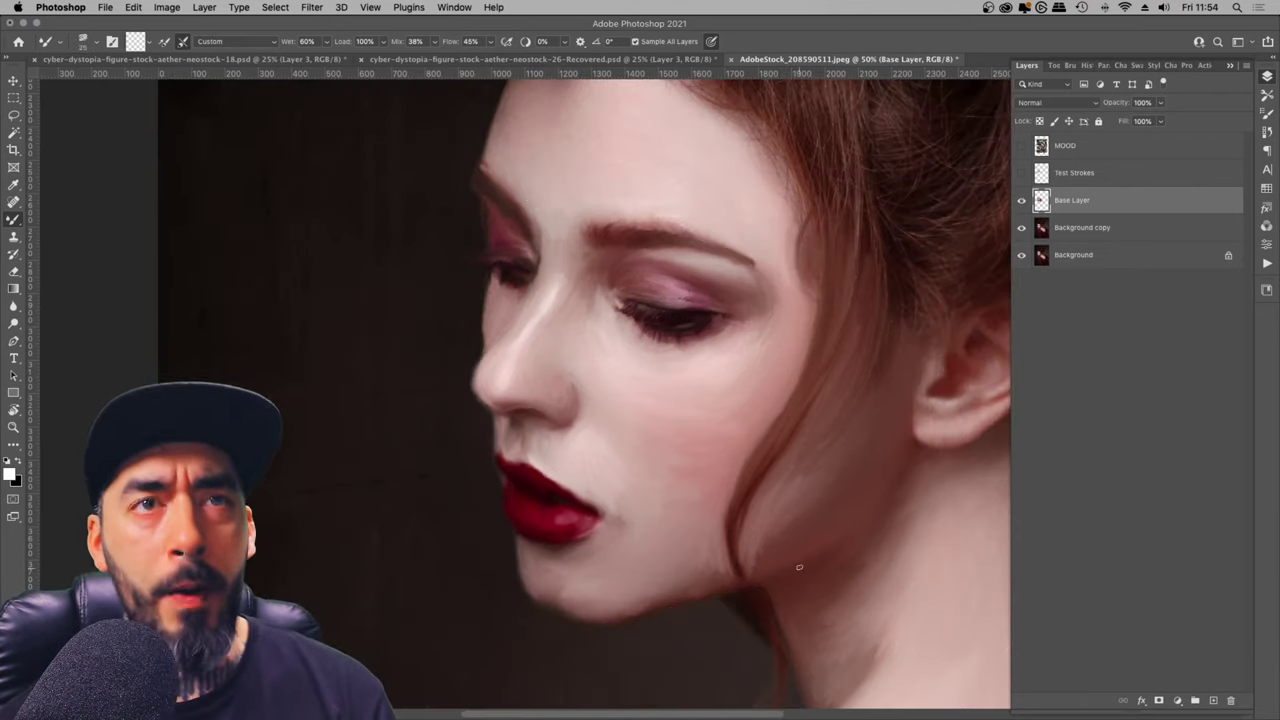
Step: Enlarge the Mixer Brush to about 45 px and go over the edge of the lips and chin with the Background hidden
click(1022, 254)
key(bracketright)
key(bracketright)
key(bracketright)
key(bracketright)
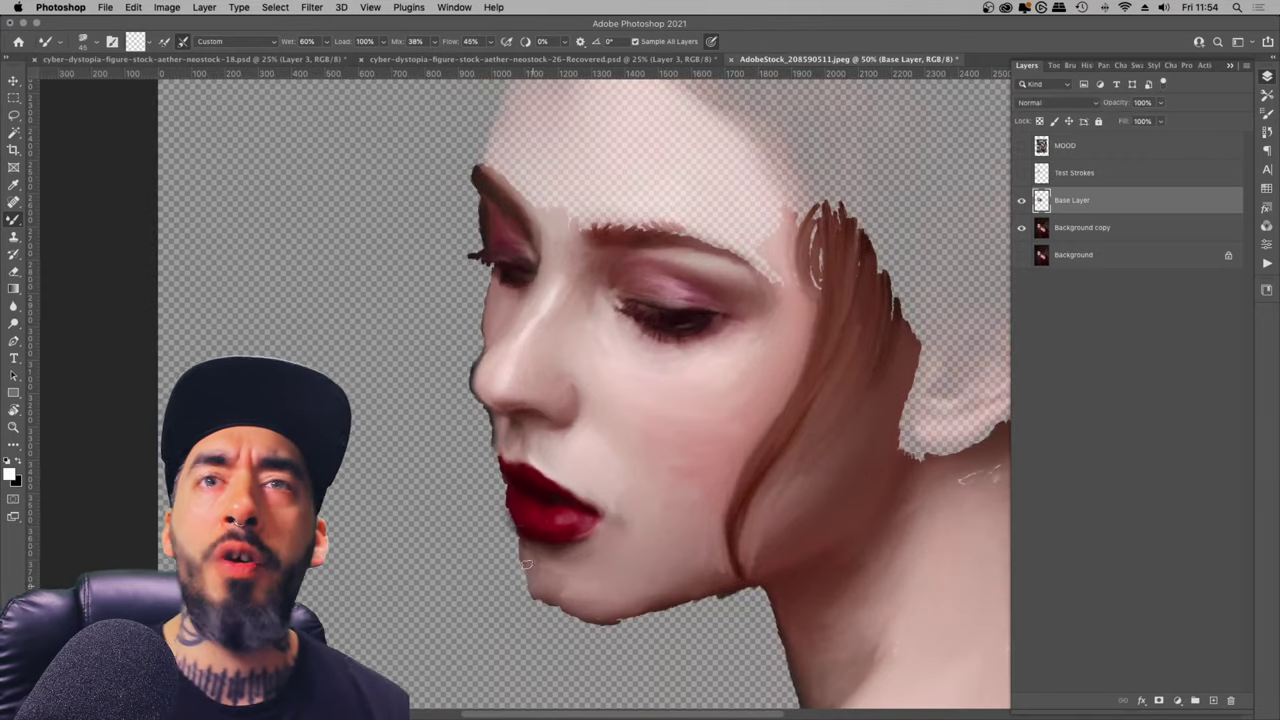
click(1022, 254)
Step: Compare the painted face with the original photo by toggling the Base Layer at full-image view and at closer range
click(1022, 200)
click(1022, 200)
key(super+minus)
key(super+minus)
key(super+minus)
key(super+minus)
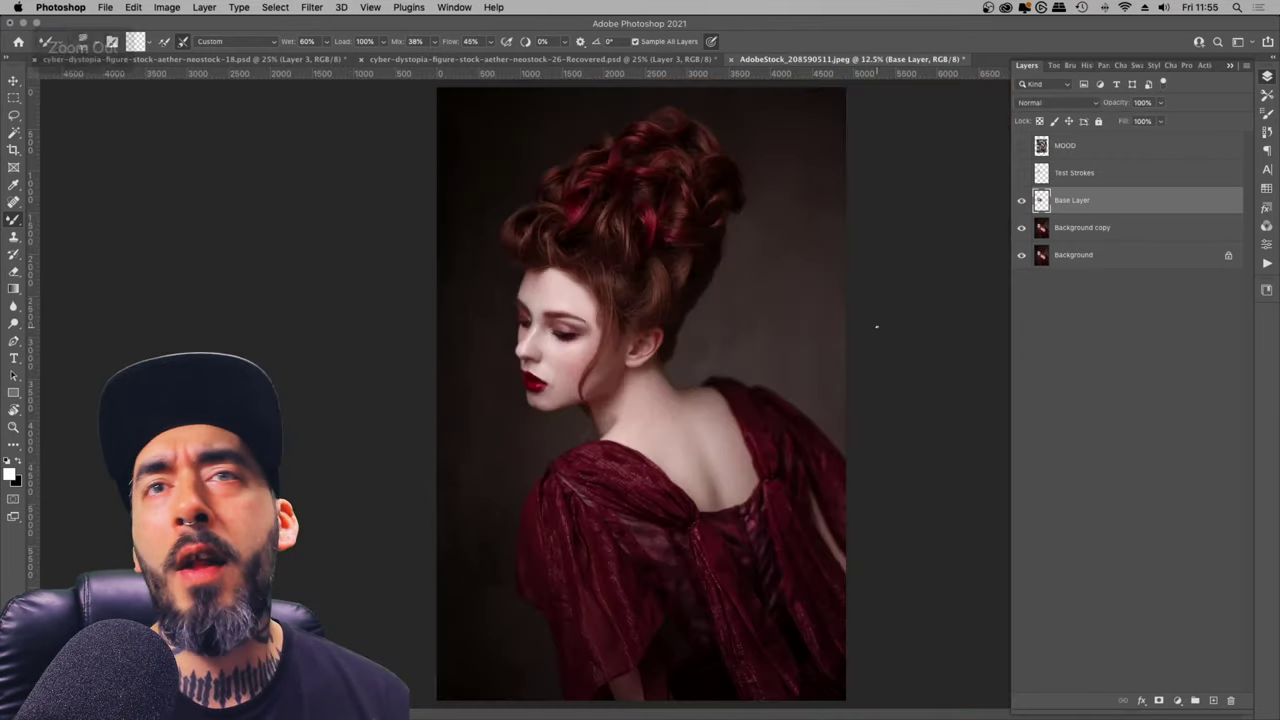
key(super+plus)
key(super+plus)
key(super+plus)
click(1022, 200)
click(1021, 200)
Step: Enlarge the Mixer Brush, paint the hairline gaps at the temple with the Background hidden, and show the Background again
key(bracketright)
key(bracketright)
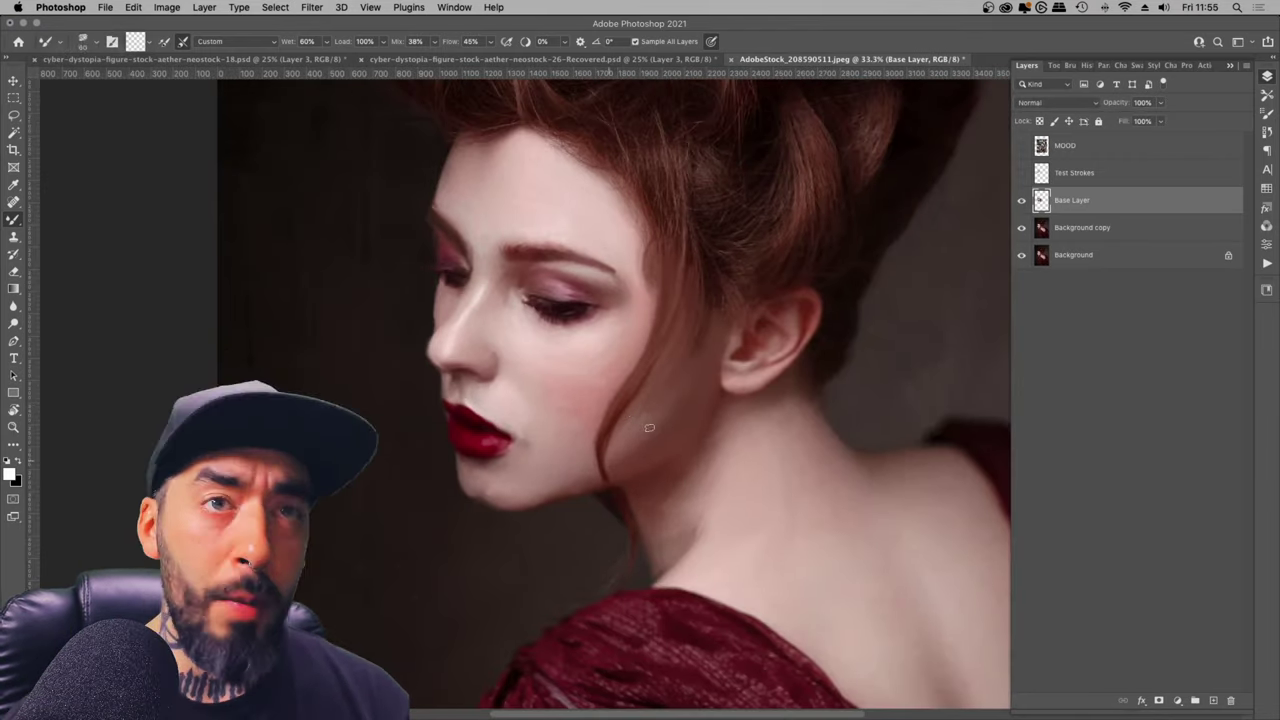
click(1021, 254)
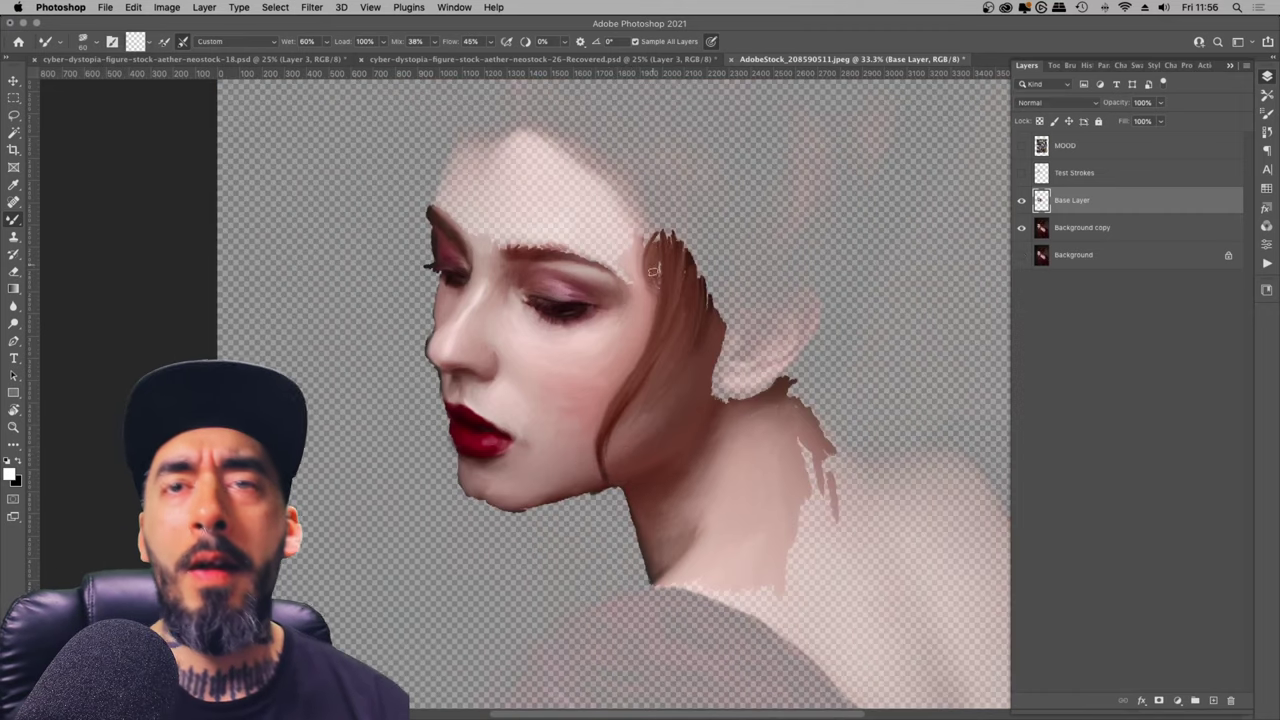
drag(651, 275, 645, 205)
key(super+minus)
key(super+minus)
click(1021, 254)
Step: Enlarge the Mixer Brush to about 200 px for the skin of the neck and back
key(bracketright)
key(bracketright)
key(bracketright)
key(bracketright)
key(bracketright)
key(bracketright)
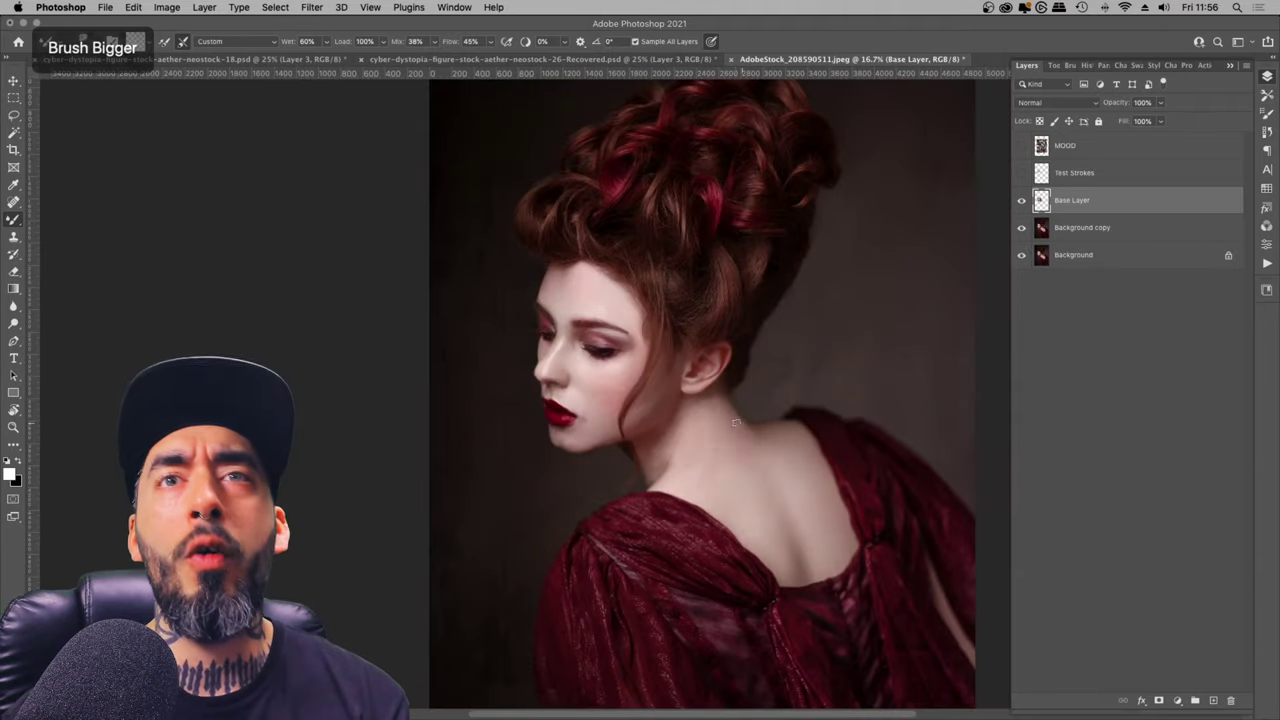
key(bracketright)
key(bracketright)
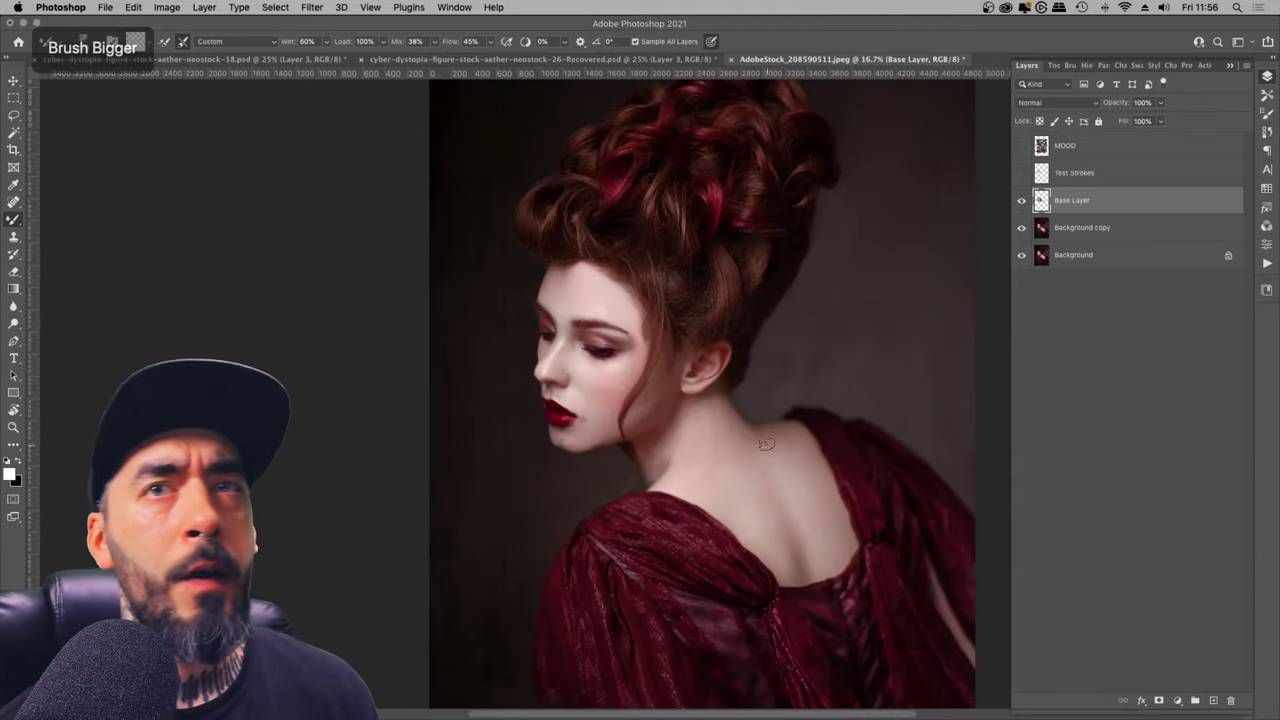
key(e)
key(bracketright)
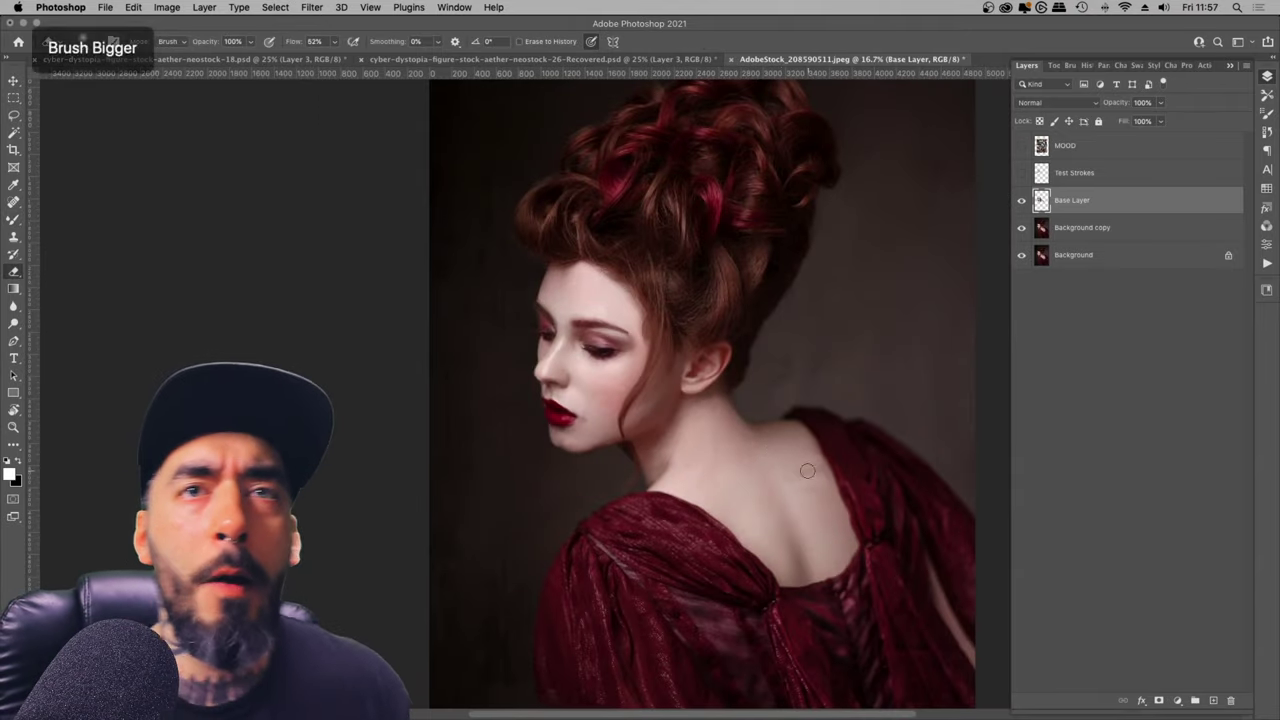
key(b)
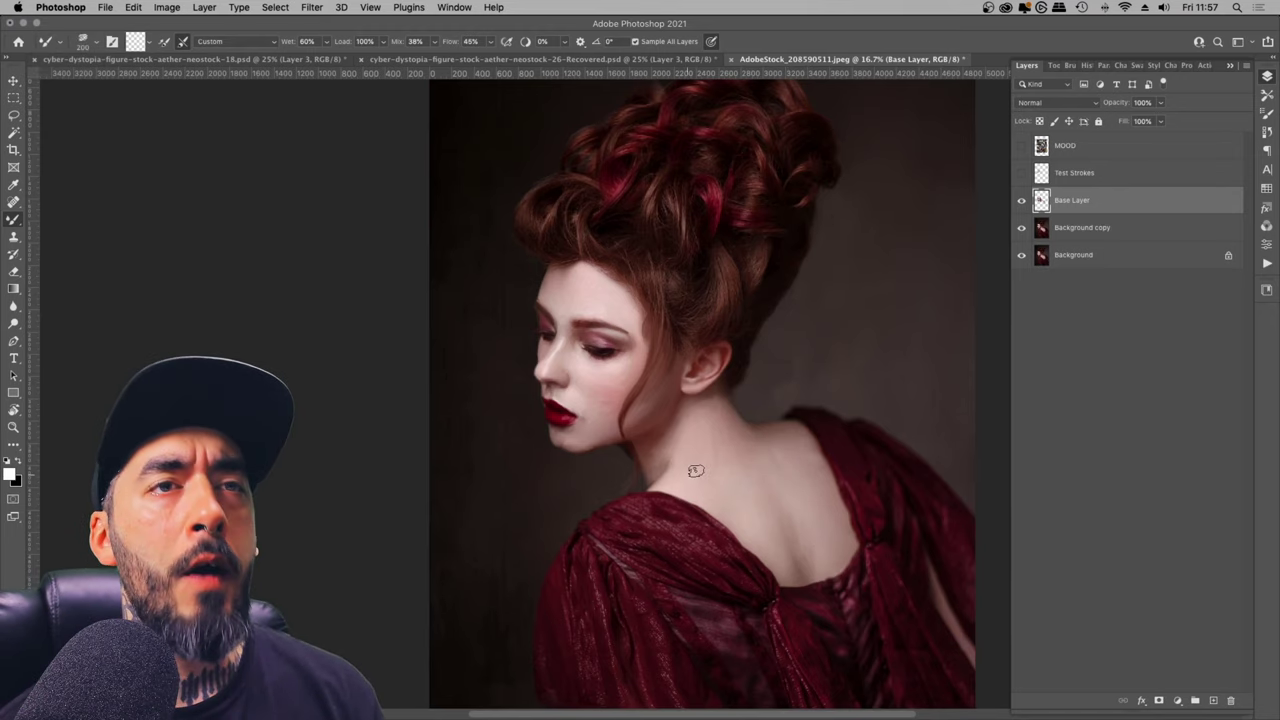
Step: Paint the skin of the upper back along the dress, undo the last stroke and reduce the Mixer Brush to 175 px
click(1021, 255)
key(super+plus)
drag(752, 501, 605, 377)
drag(582, 433, 665, 513)
key(super+z)
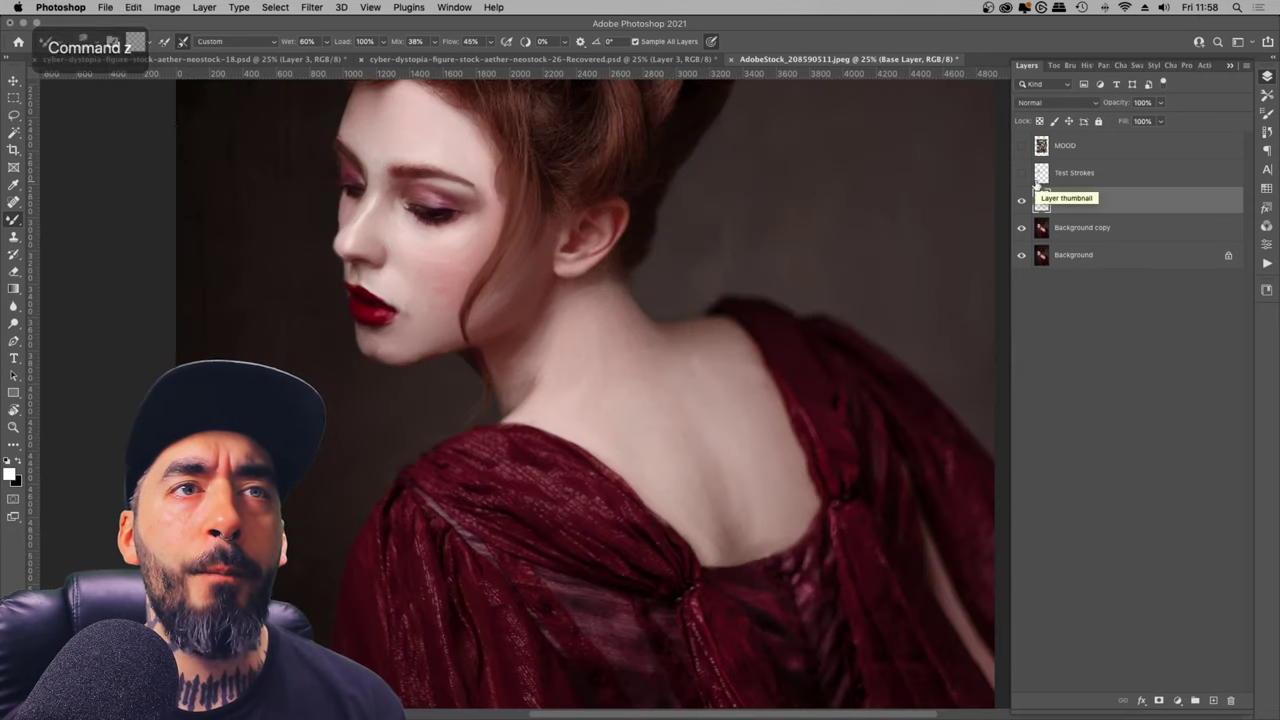
key(bracketleft)
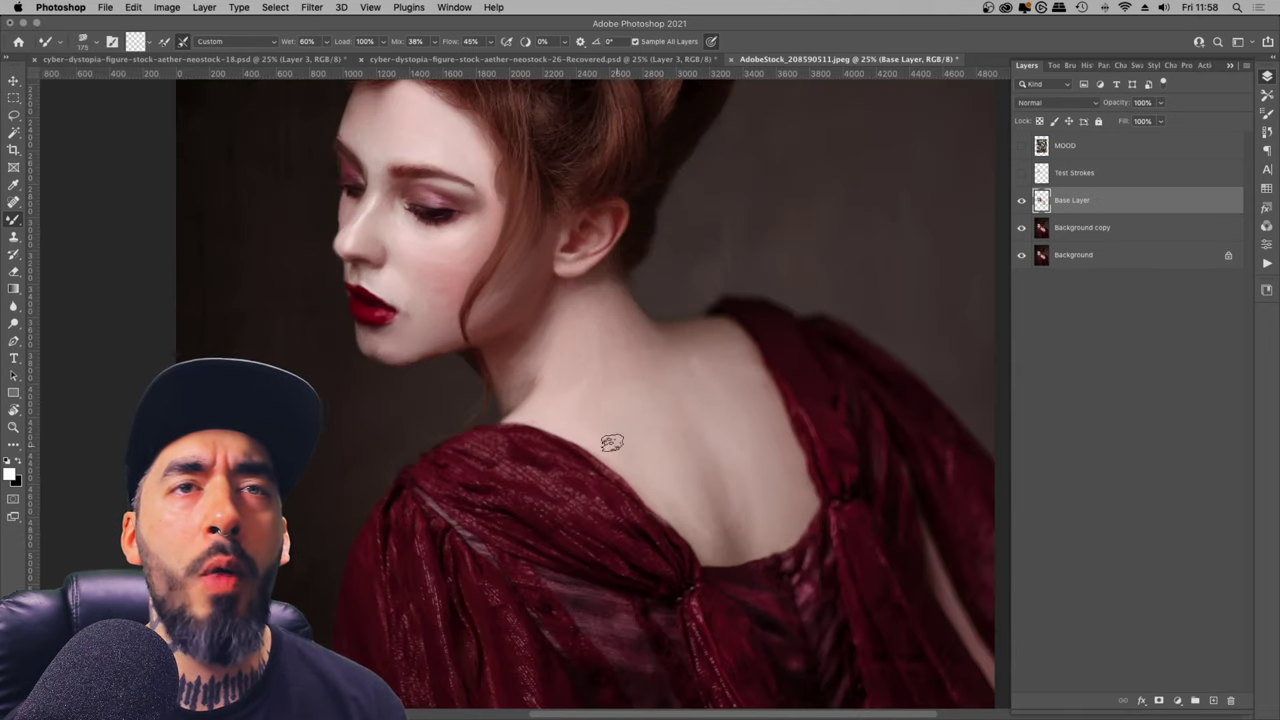
Step: Check the coverage of the neck and back by toggling the Background, and undo the latest strokes there
click(1021, 255)
click(1021, 255)
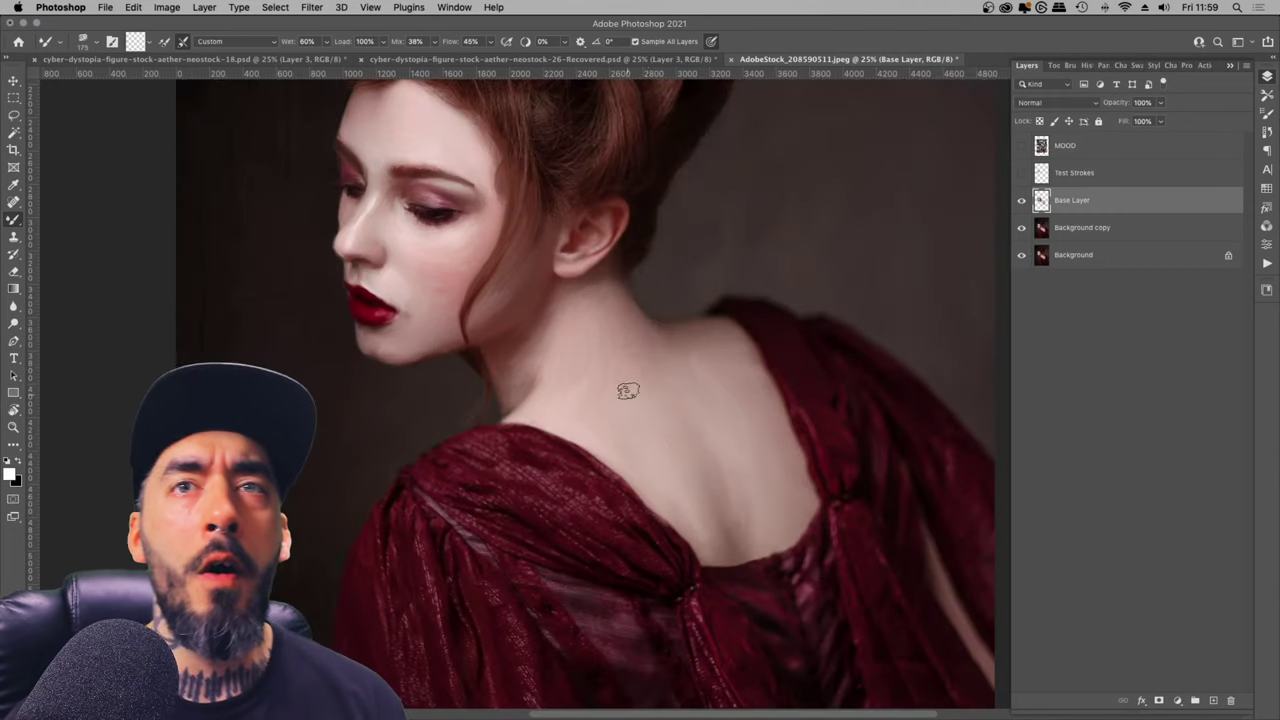
key(super+z)
key(super+z)
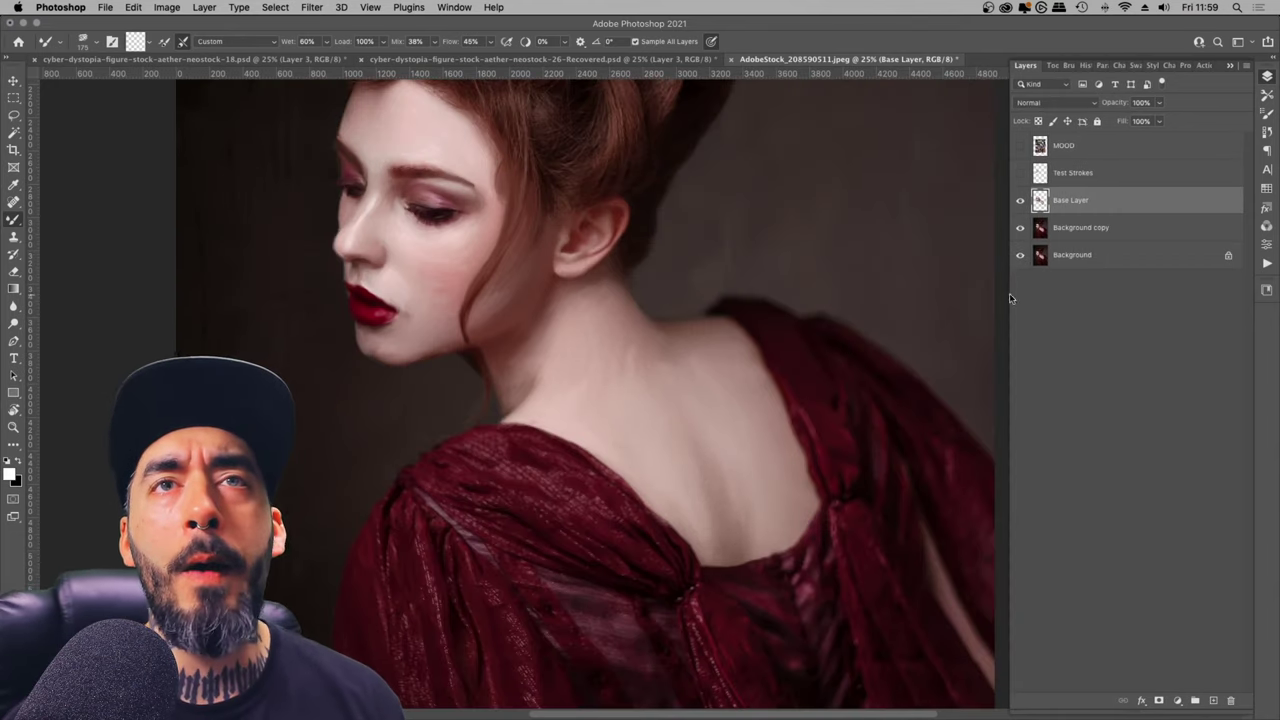
key(super+z)
key(super+z)
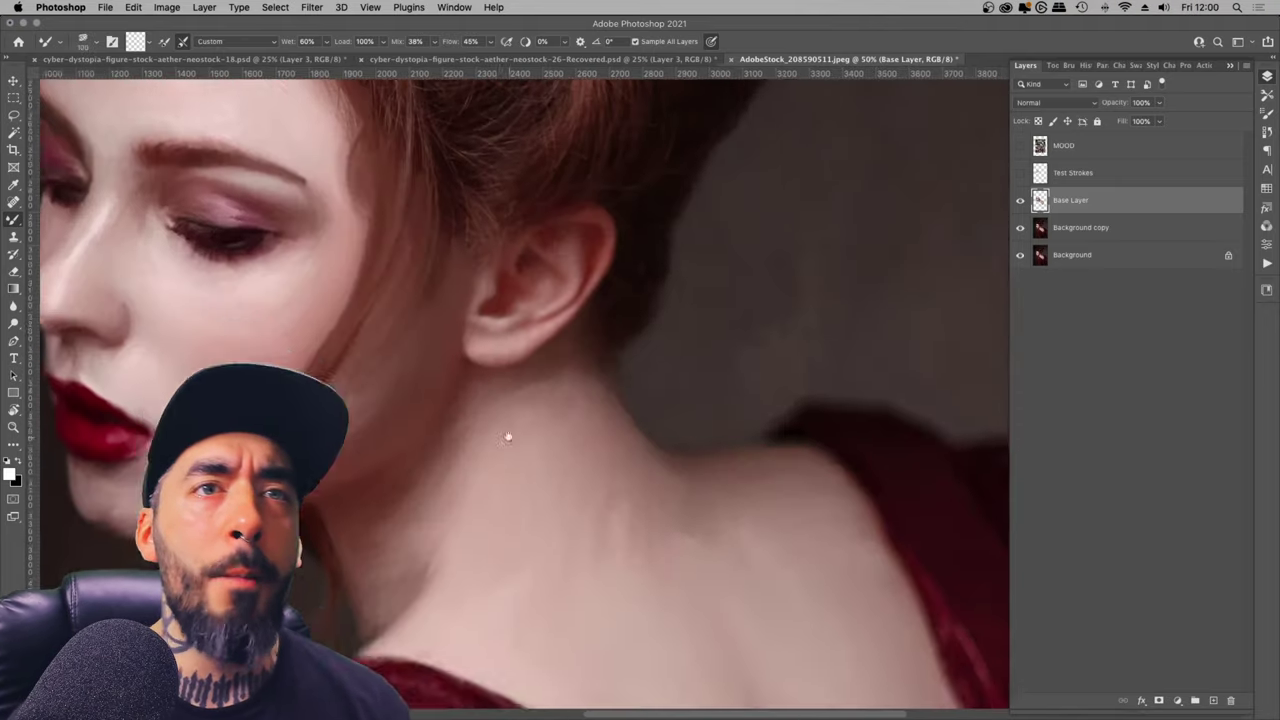
Step: Paint along the ear's rim and lobe with a smaller Mixer Brush and check the Base Layer on its own
scroll(508, 437, up, 2)
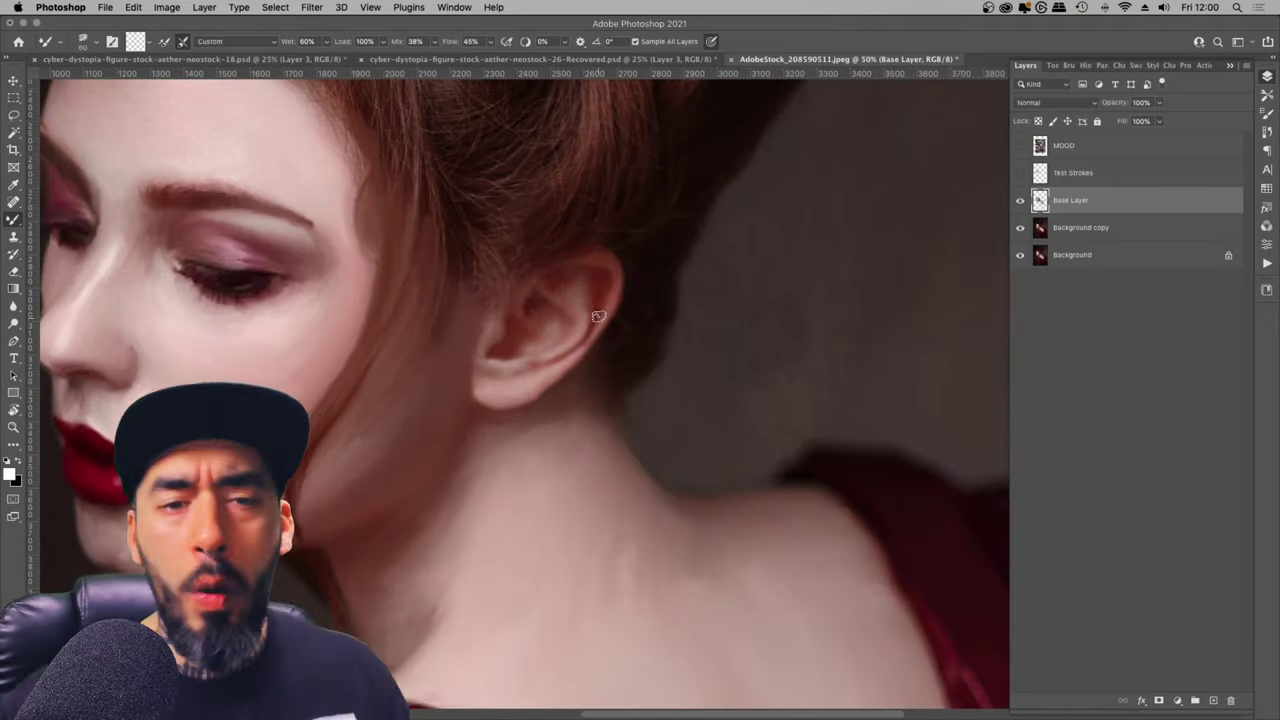
key([)
mouse_move(606, 285)
mouse_down()
mouse_move(607, 315)
mouse_move(533, 377)
mouse_up()
alt+click(1020, 200)
alt+click(1020, 200)
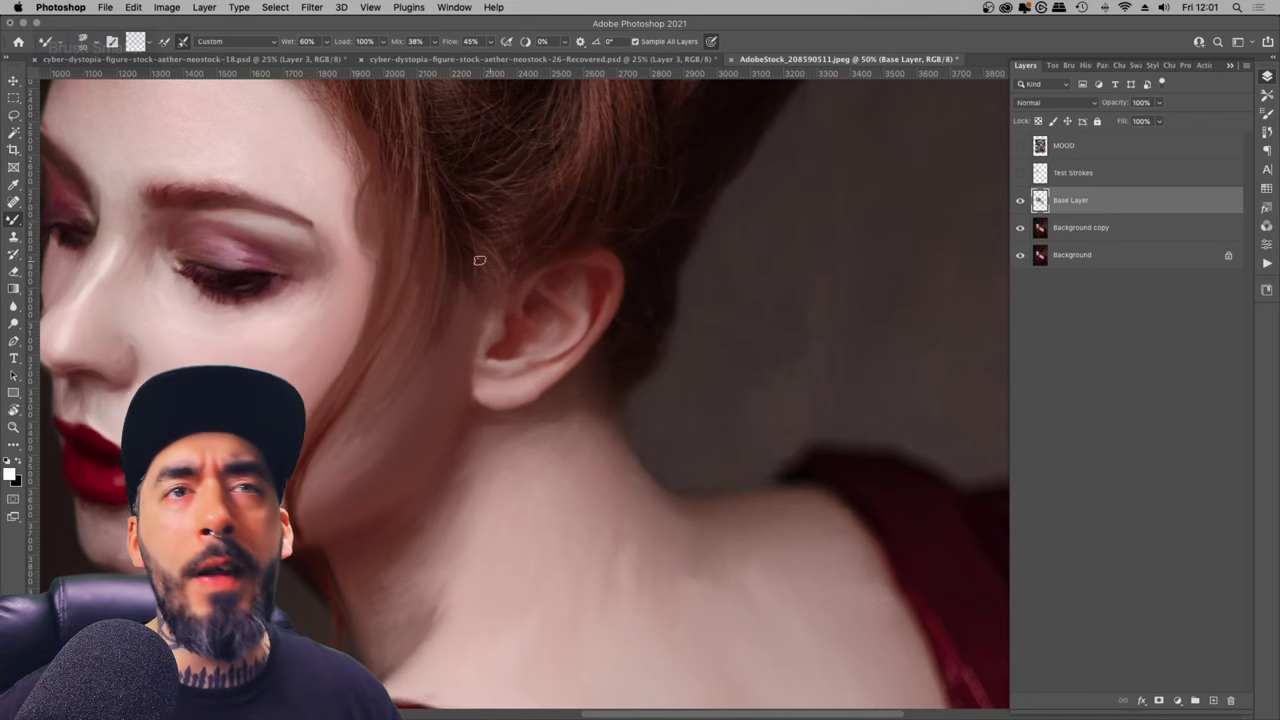
Step: Fill the unpainted gaps inside the ear, toggling the Background to check the coverage
mouse_move(488, 328)
mouse_down()
mouse_move(505, 306)
mouse_move(522, 310)
mouse_up()
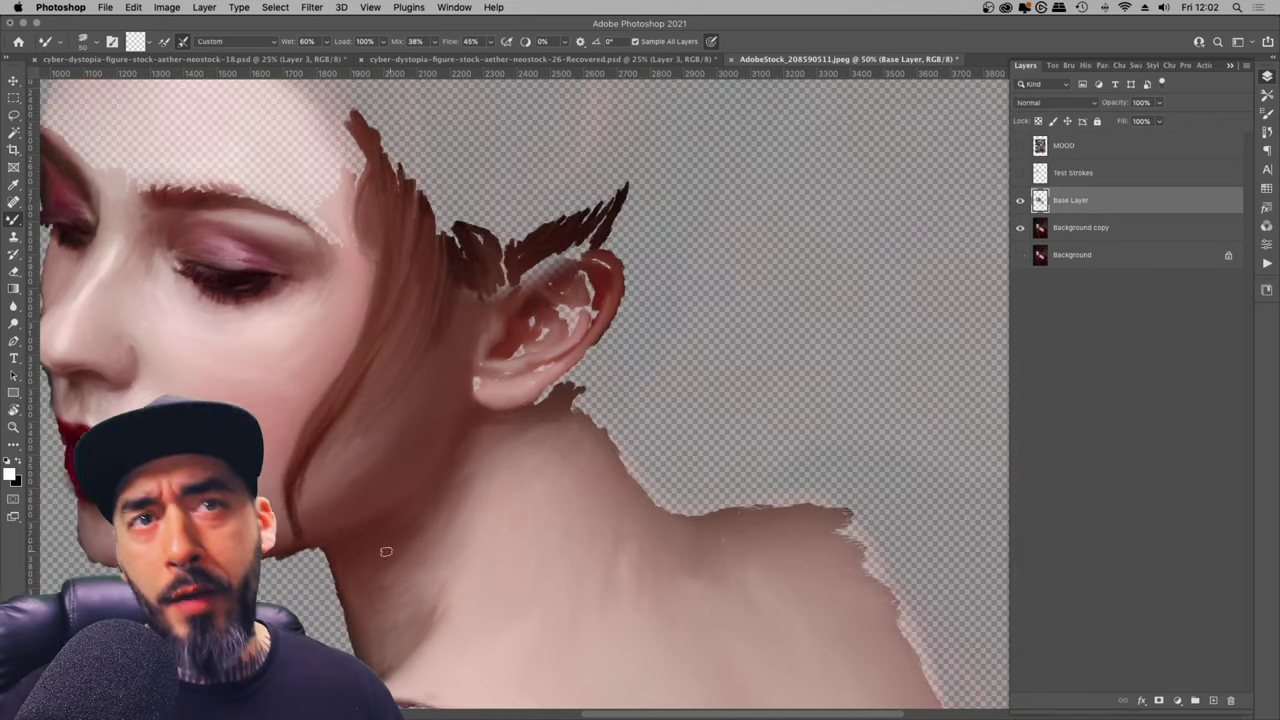
mouse_move(514, 354)
mouse_down()
mouse_move(547, 315)
mouse_move(494, 340)
mouse_move(580, 295)
mouse_move(585, 328)
mouse_up()
click(1020, 254)
click(1020, 254)
drag(582, 276, 606, 262)
click(1020, 254)
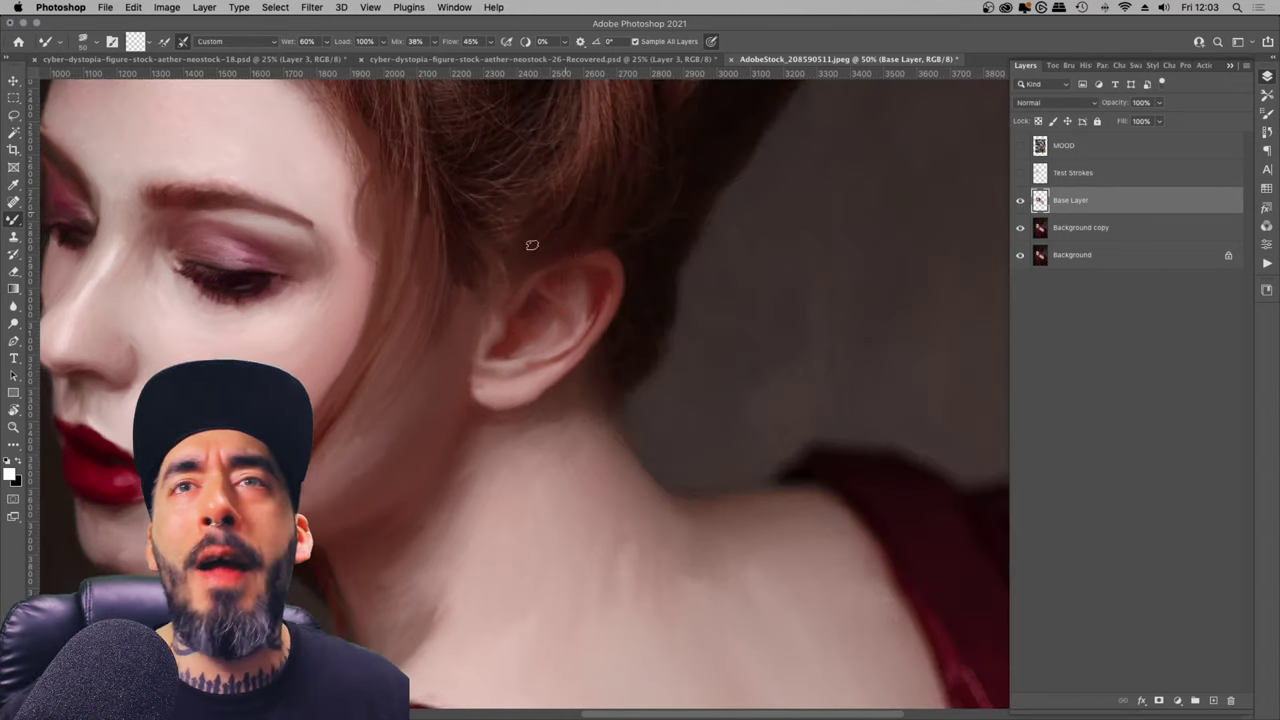
Step: Hide the Background, fill the gaps between the ear and the hair above it, and blend along the ear's outer edge
click(1021, 252)
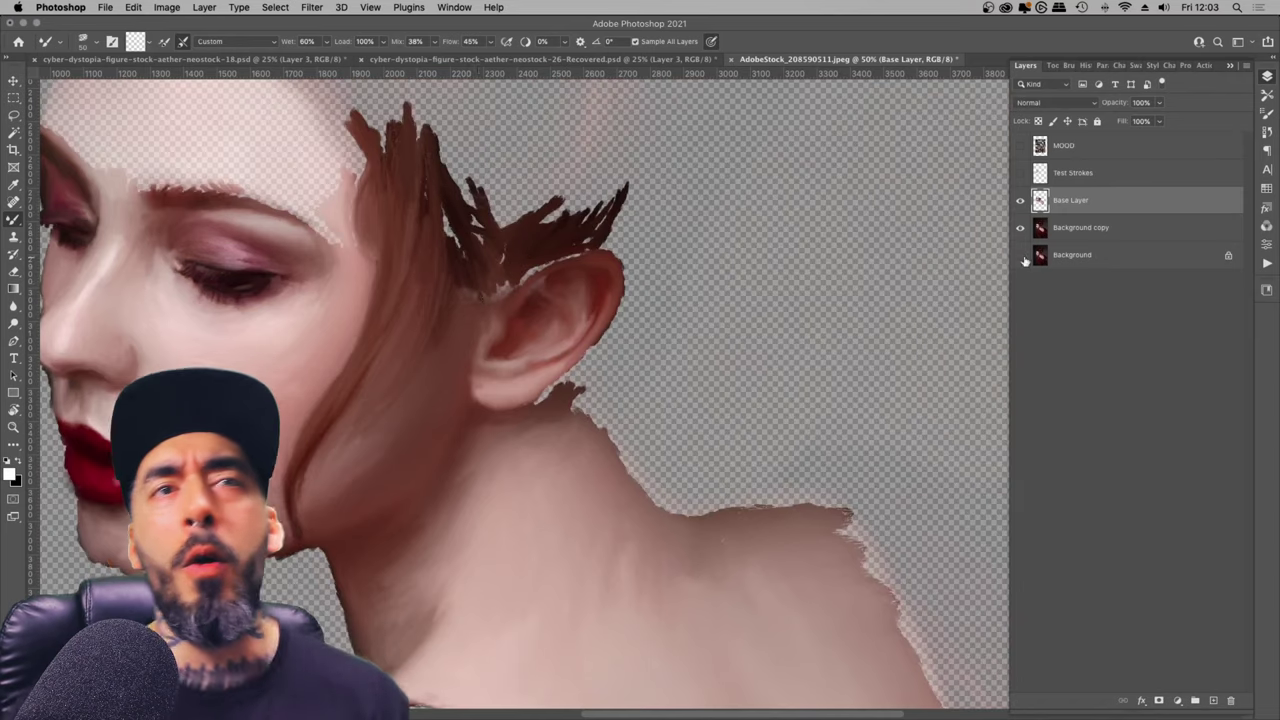
mouse_move(510, 281)
mouse_down()
mouse_move(541, 267)
mouse_move(532, 288)
mouse_move(522, 276)
mouse_move(590, 287)
mouse_up()
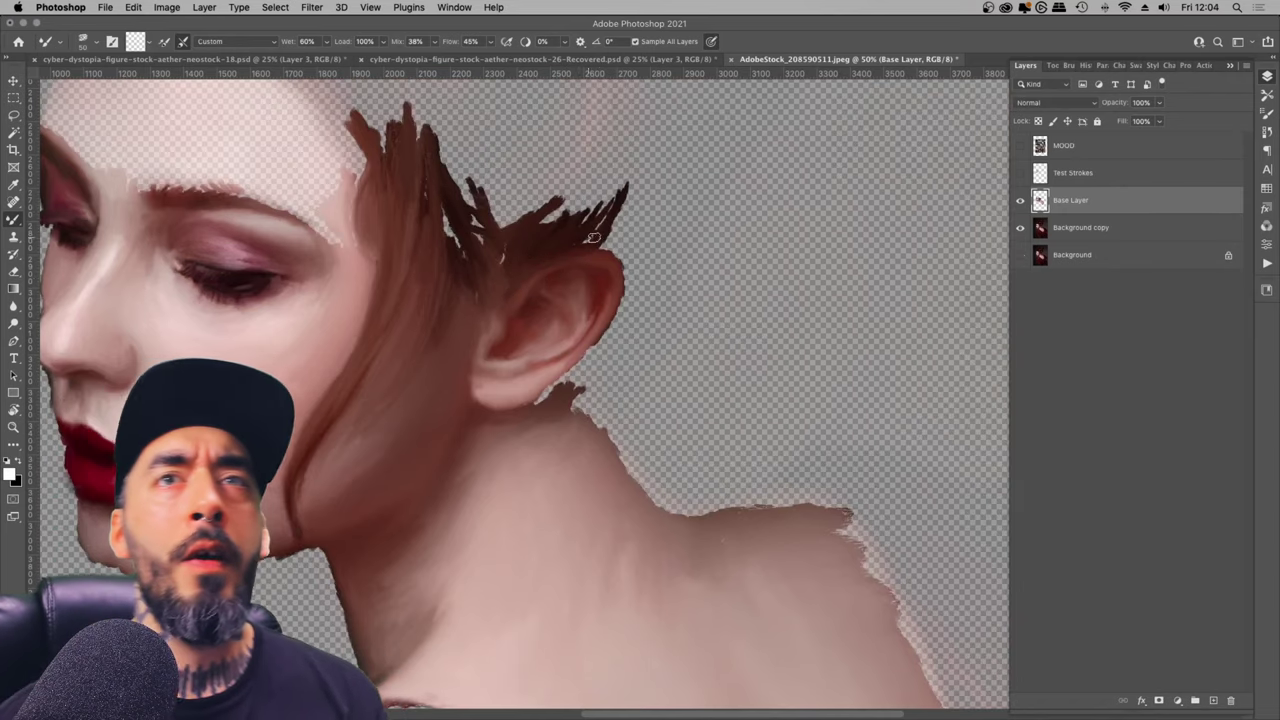
mouse_move(536, 390)
mouse_down()
mouse_move(587, 361)
mouse_move(620, 262)
mouse_up()
key(super+minus)
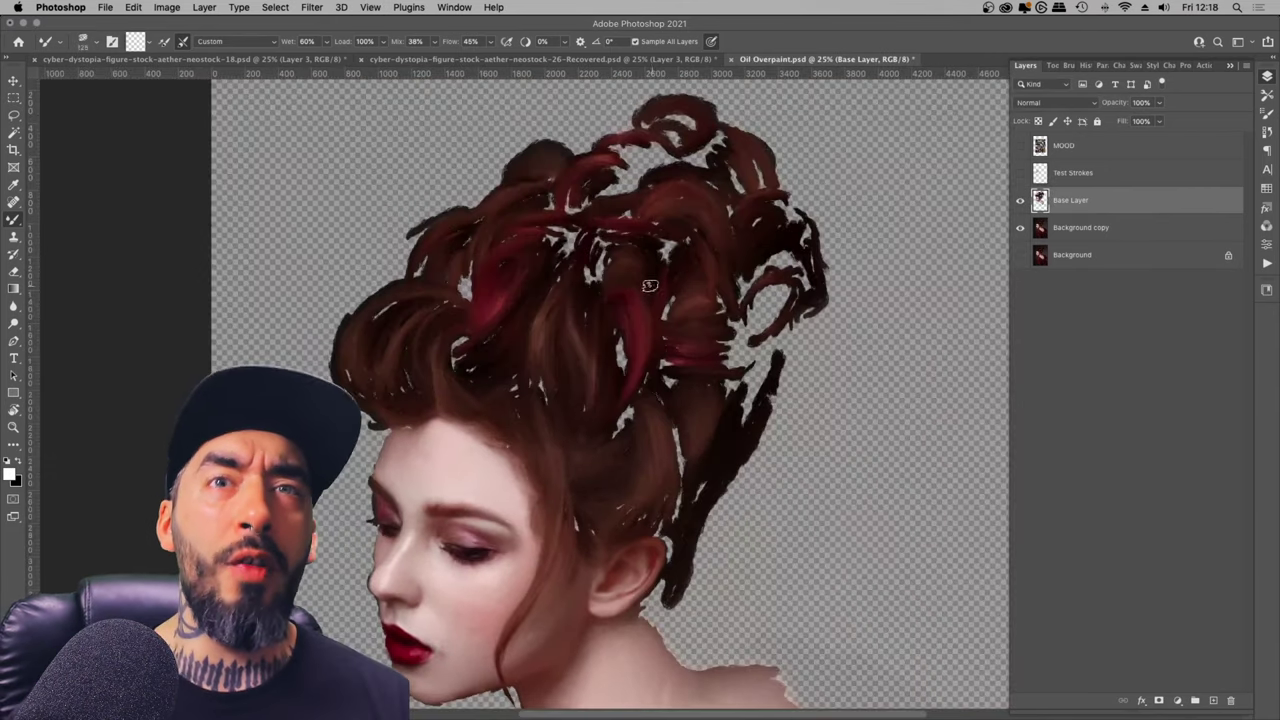
Step: Fill the unpainted gaps in the front roll and upper centre of the hair with the Mixer Brush on the Base Layer
mouse_move(666, 254)
mouse_down()
mouse_move(610, 234)
mouse_move(592, 280)
mouse_up()
drag(456, 362, 461, 345)
mouse_move(406, 425)
mouse_down()
mouse_move(405, 395)
mouse_move(354, 343)
mouse_move(410, 407)
mouse_move(461, 247)
mouse_up()
mouse_move(543, 233)
mouse_down()
mouse_move(588, 224)
mouse_move(563, 249)
mouse_up()
drag(516, 380, 512, 388)
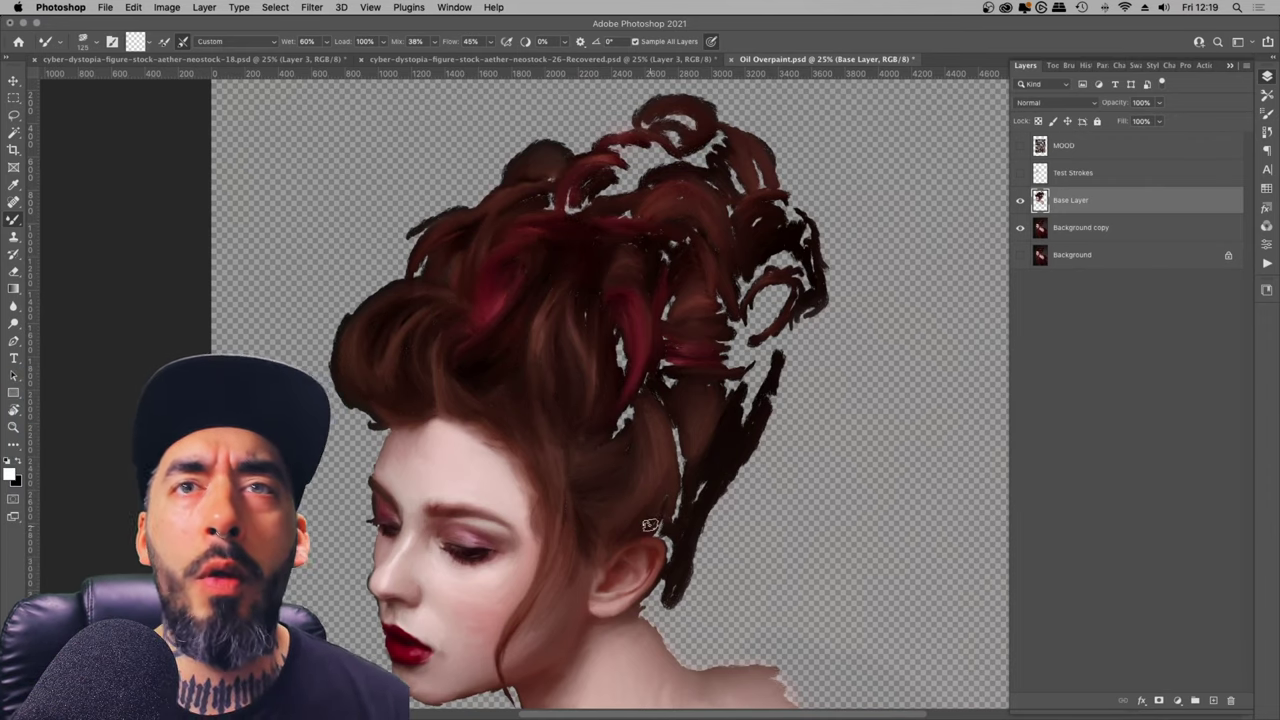
Step: Blend over the remaining gaps above the ear, down the back of the hair and in the top and rear curls
mouse_move(618, 434)
mouse_down()
mouse_move(652, 371)
mouse_move(620, 355)
mouse_up()
mouse_move(656, 527)
mouse_down()
mouse_move(671, 469)
mouse_move(672, 542)
mouse_move(690, 512)
mouse_move(668, 410)
mouse_move(686, 312)
mouse_move(665, 317)
mouse_move(653, 229)
mouse_move(701, 168)
mouse_up()
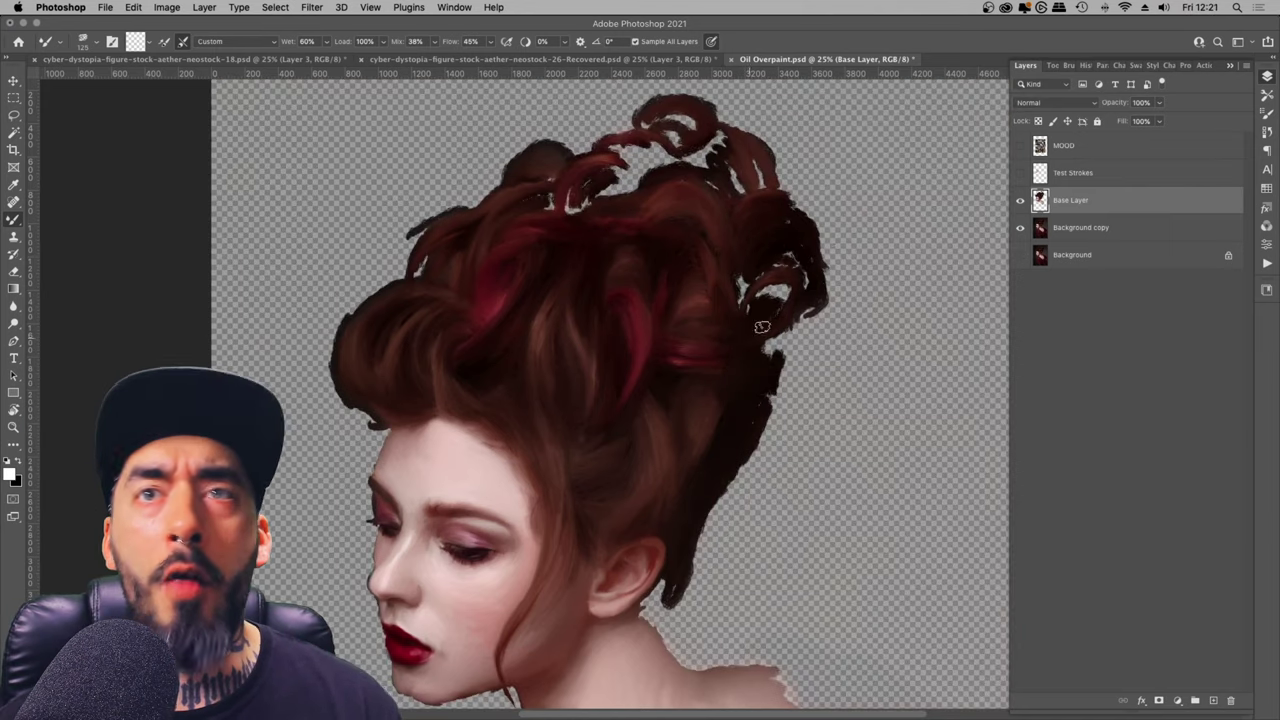
drag(793, 285, 805, 260)
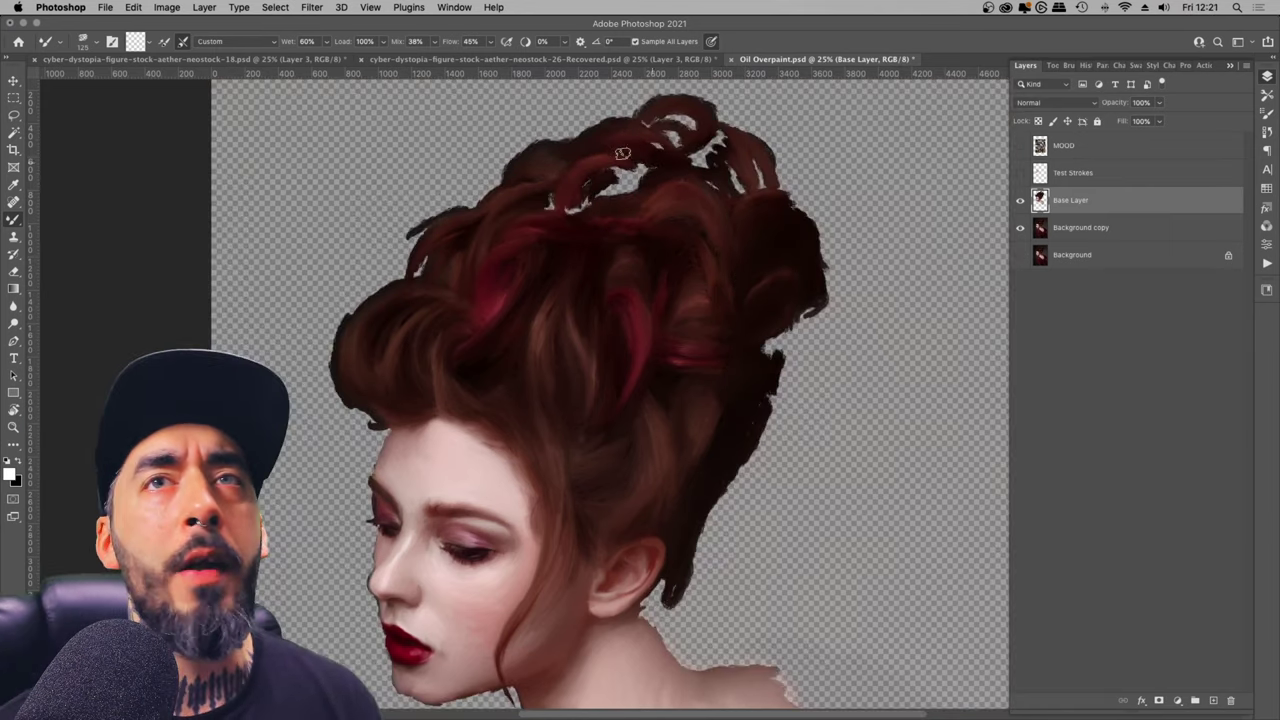
mouse_move(614, 145)
mouse_down()
mouse_move(600, 200)
mouse_move(689, 110)
mouse_move(673, 130)
mouse_move(707, 142)
mouse_move(703, 182)
mouse_move(742, 172)
mouse_up()
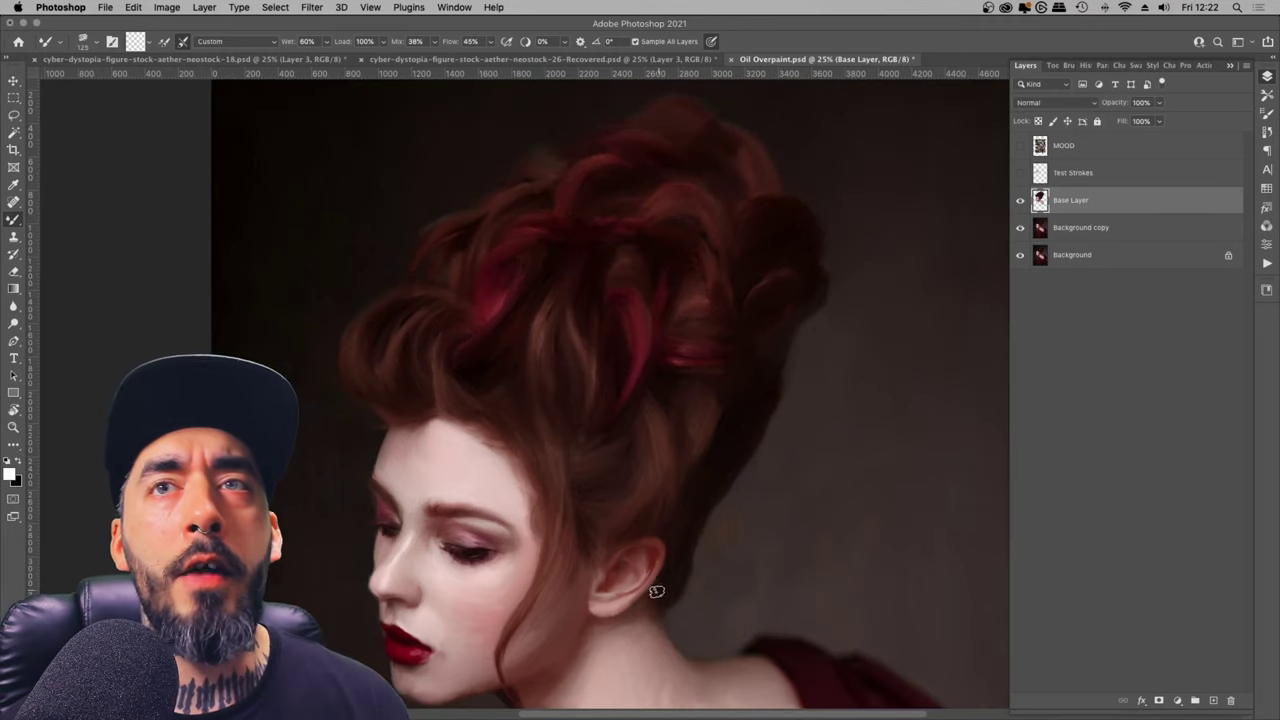
Step: Compare the painted face, neck and back with the photo by toggling the Base Layer and Background visibility
drag(657, 591, 604, 400)
key(bracketleft)
key(bracketright)
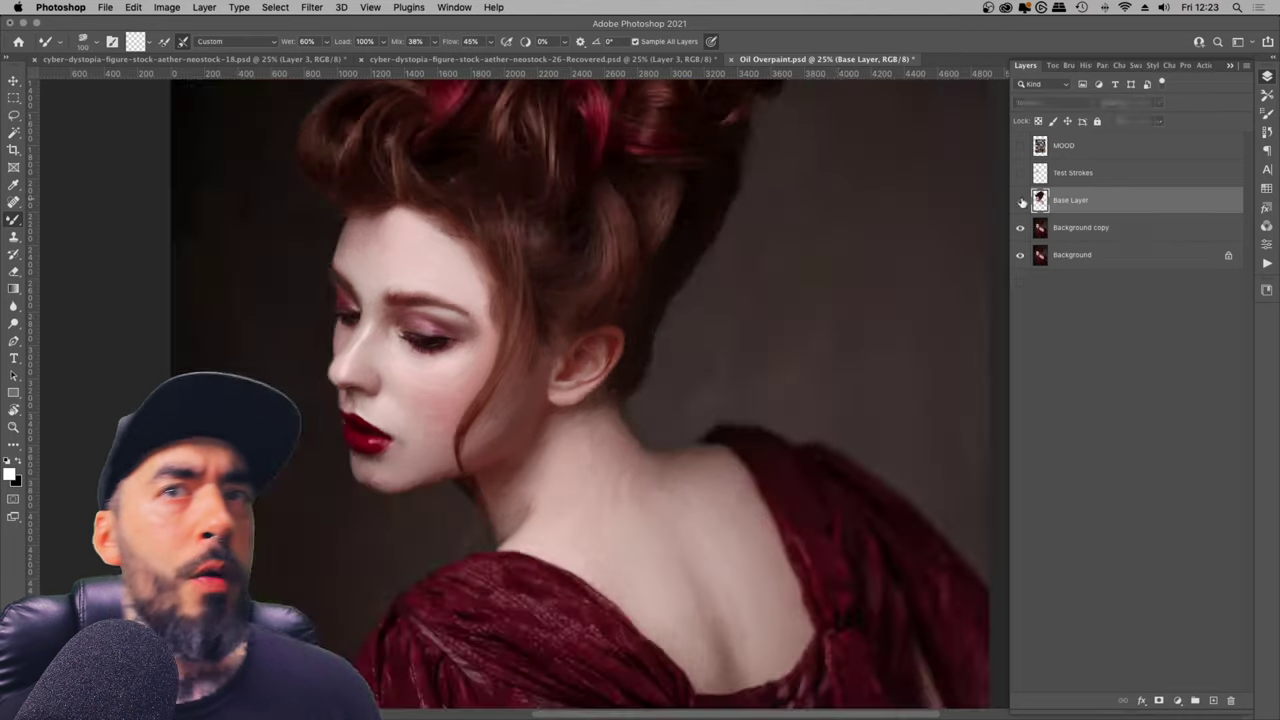
click(1020, 200)
key(bracketright)
key(bracketright)
key(bracketright)
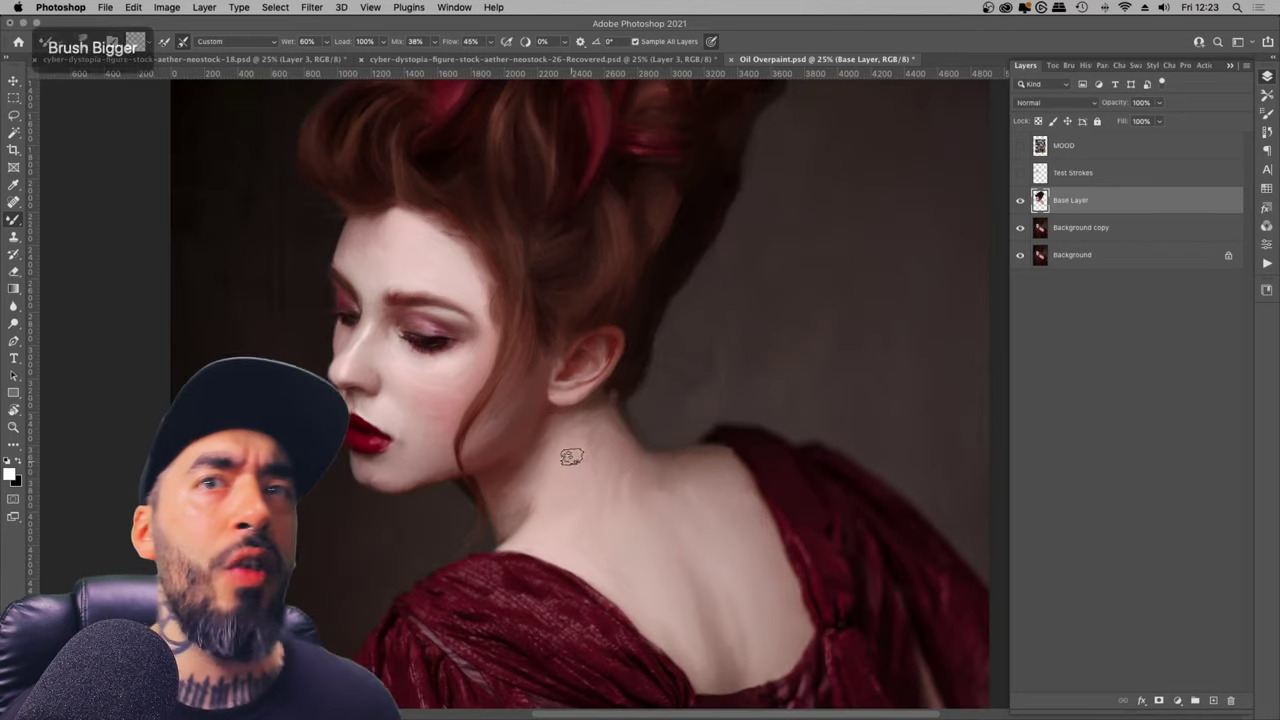
key(super+minus)
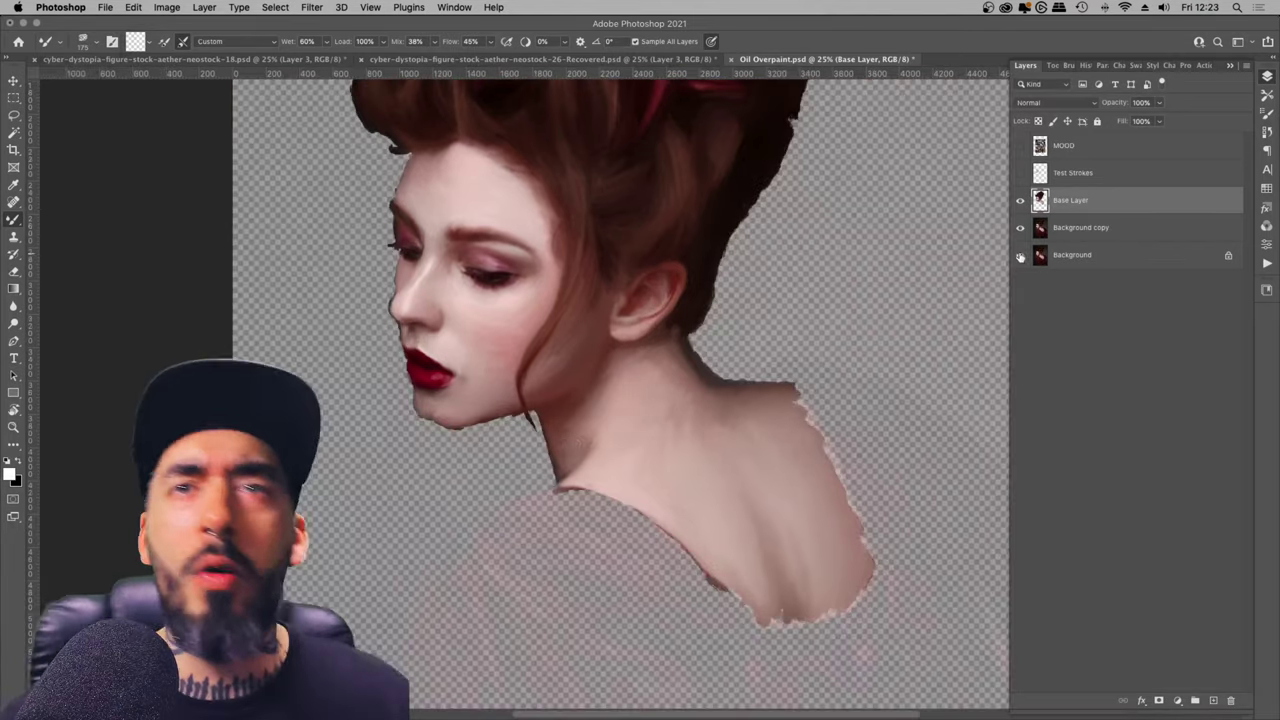
key(super+equal)
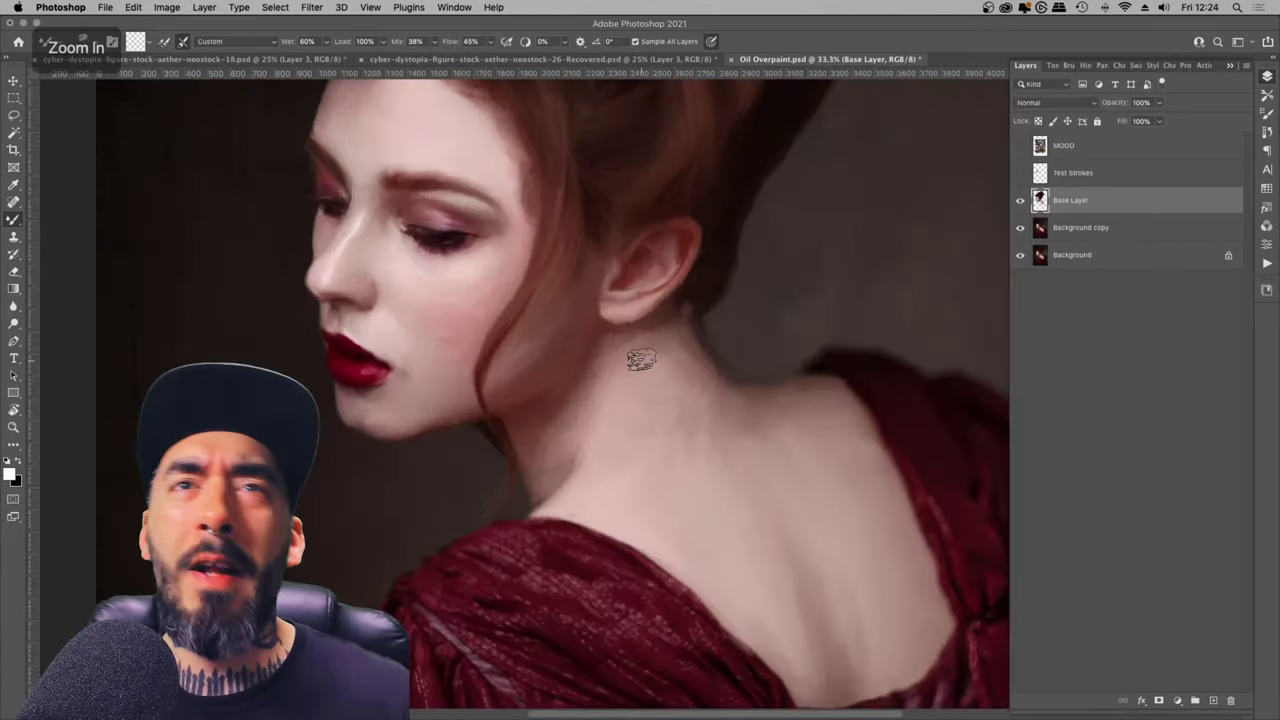
key(bracketleft)
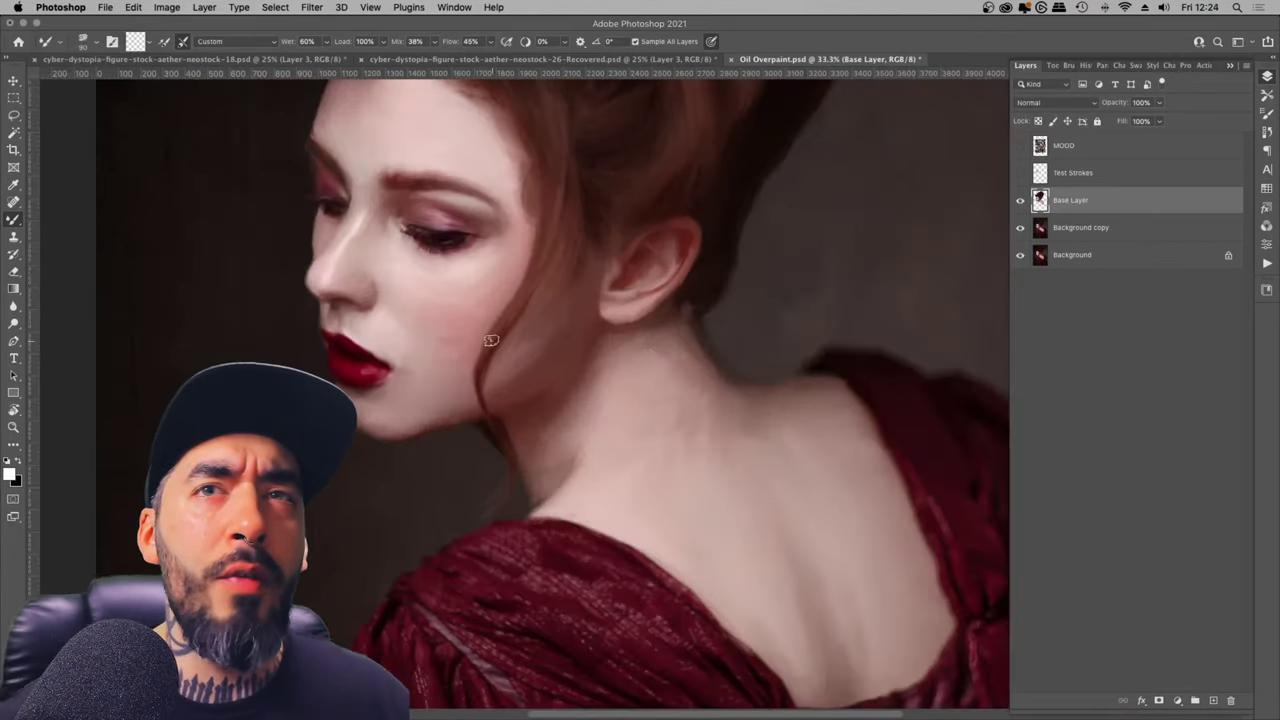
key(super+minus)
key(super+equal)
key(super+equal)
key(super+equal)
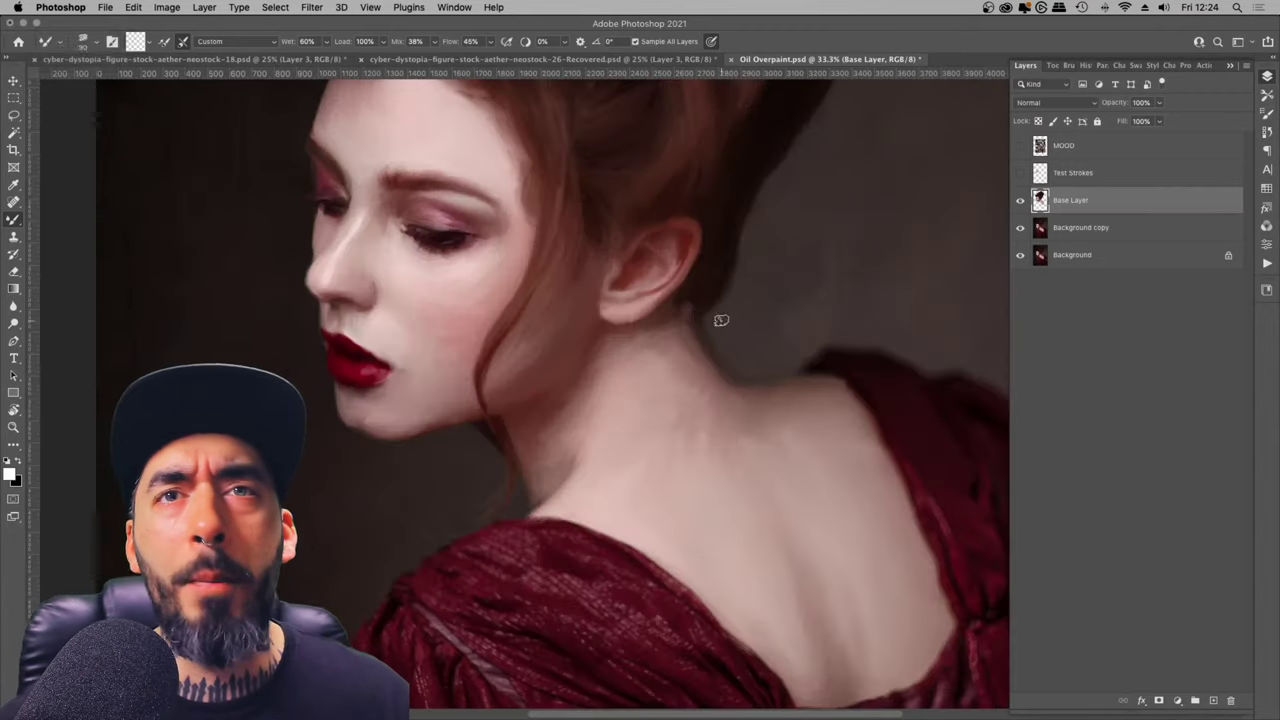
Step: Save the document and duplicate the Background copy layer above the Base Layer
key(super+minus)
key(super+minus)
key(super+minus)
key(super+s)
right_click(1080, 227)
click(1122, 204)
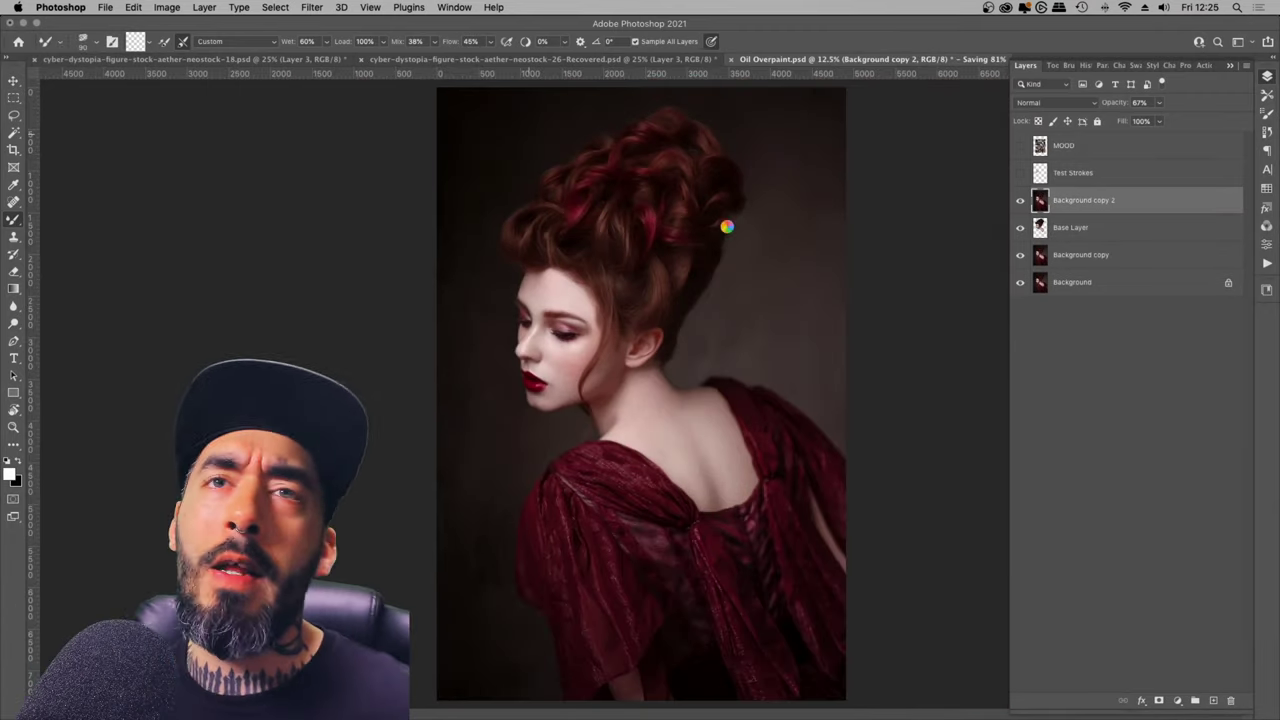
Step: Apply the Camera Raw Filter to Background copy 2 with Clarity at +47
key(shift+super+a)
drag(1158, 480, 1190, 467)
scroll(1191, 584, down, 1)
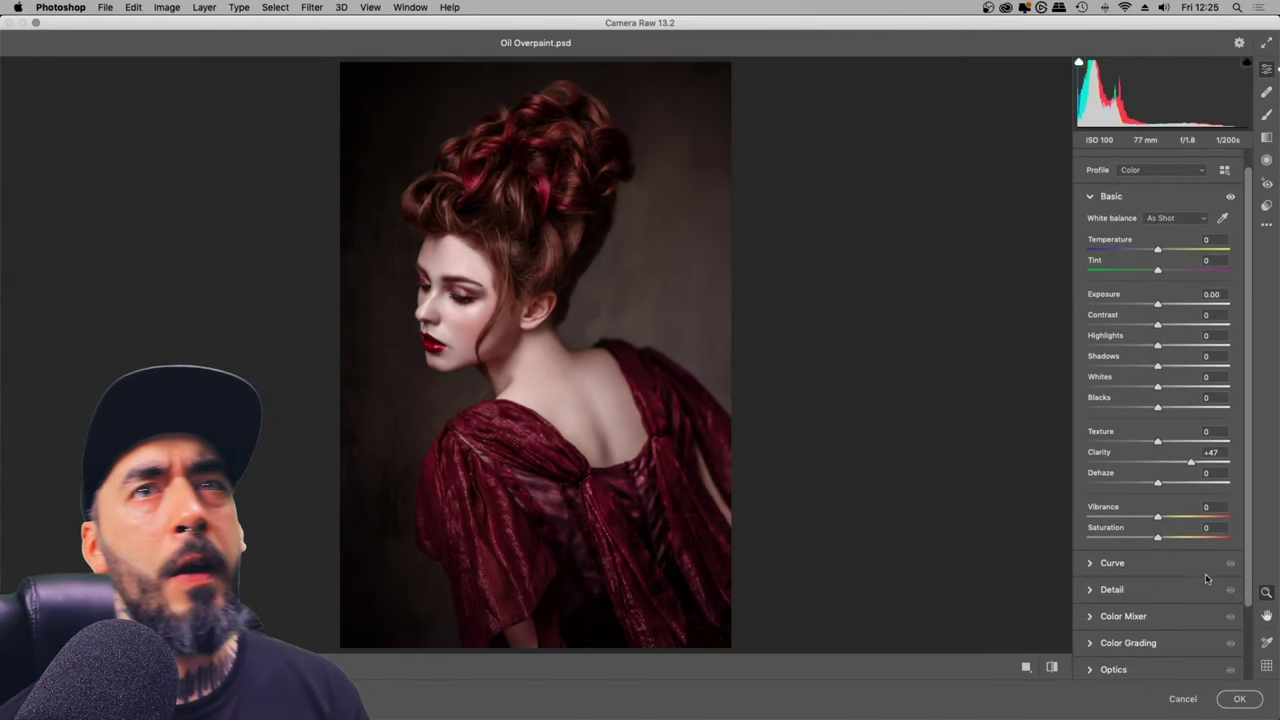
Step: Set the Camera Raw noise reduction to 75 with Detail 33 and Contrast 63, and apply the filter
click(1089, 591)
drag(1088, 328, 1196, 322)
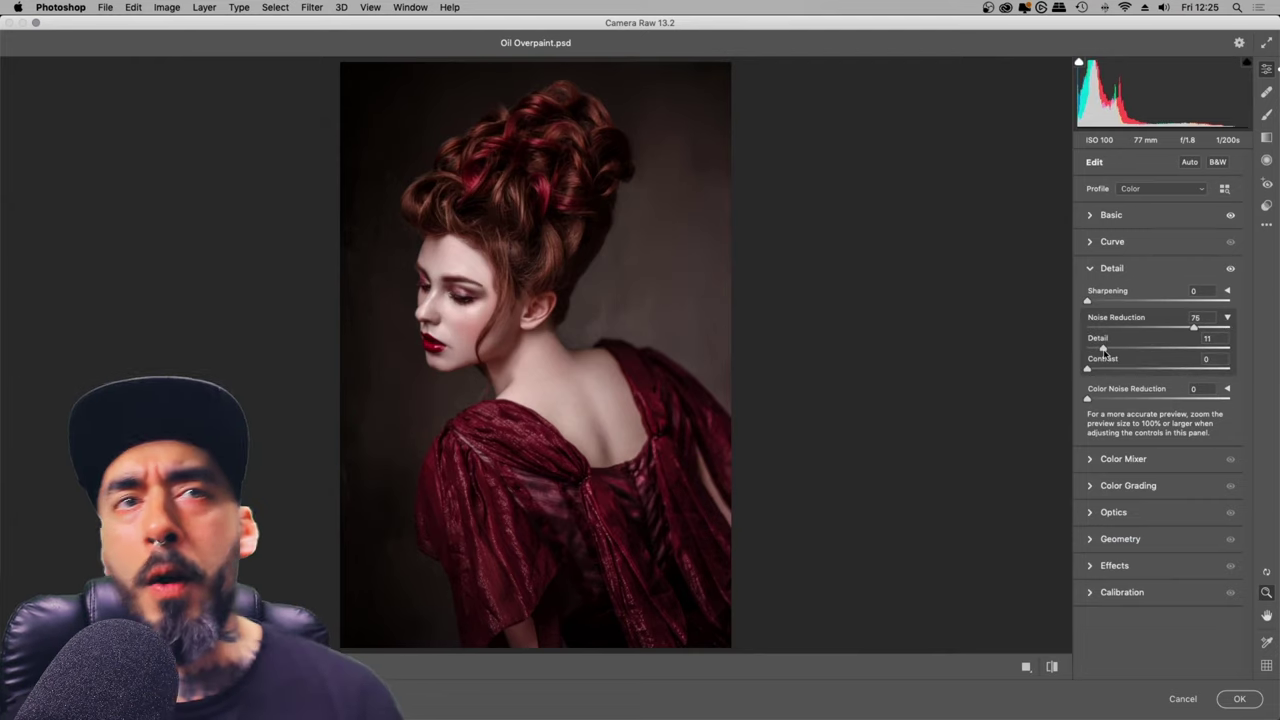
drag(1107, 353, 1136, 348)
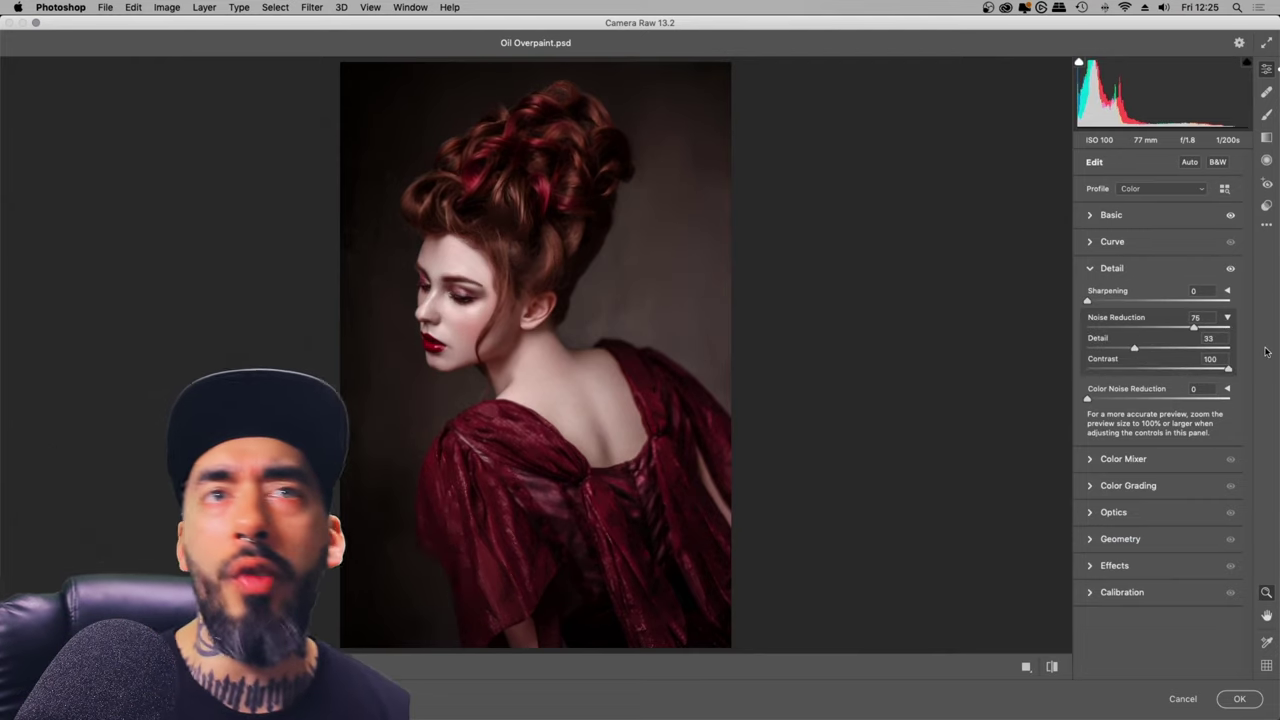
drag(1228, 368, 1176, 369)
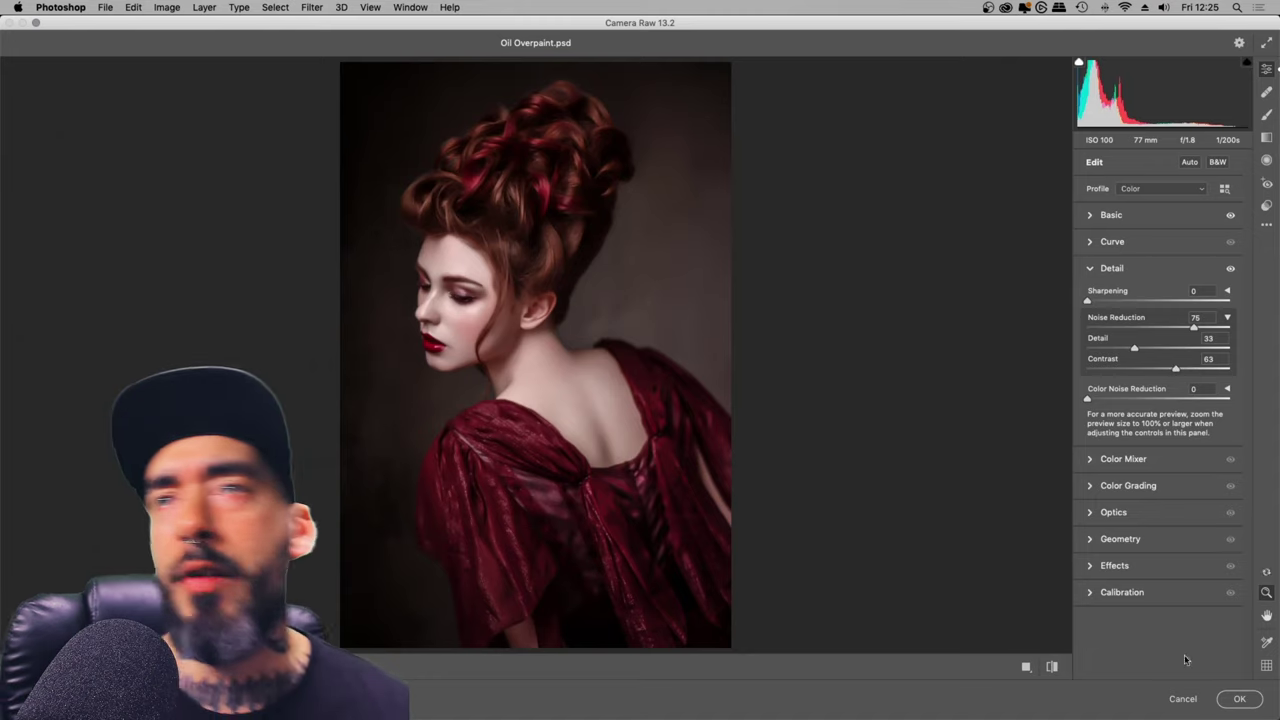
click(1234, 699)
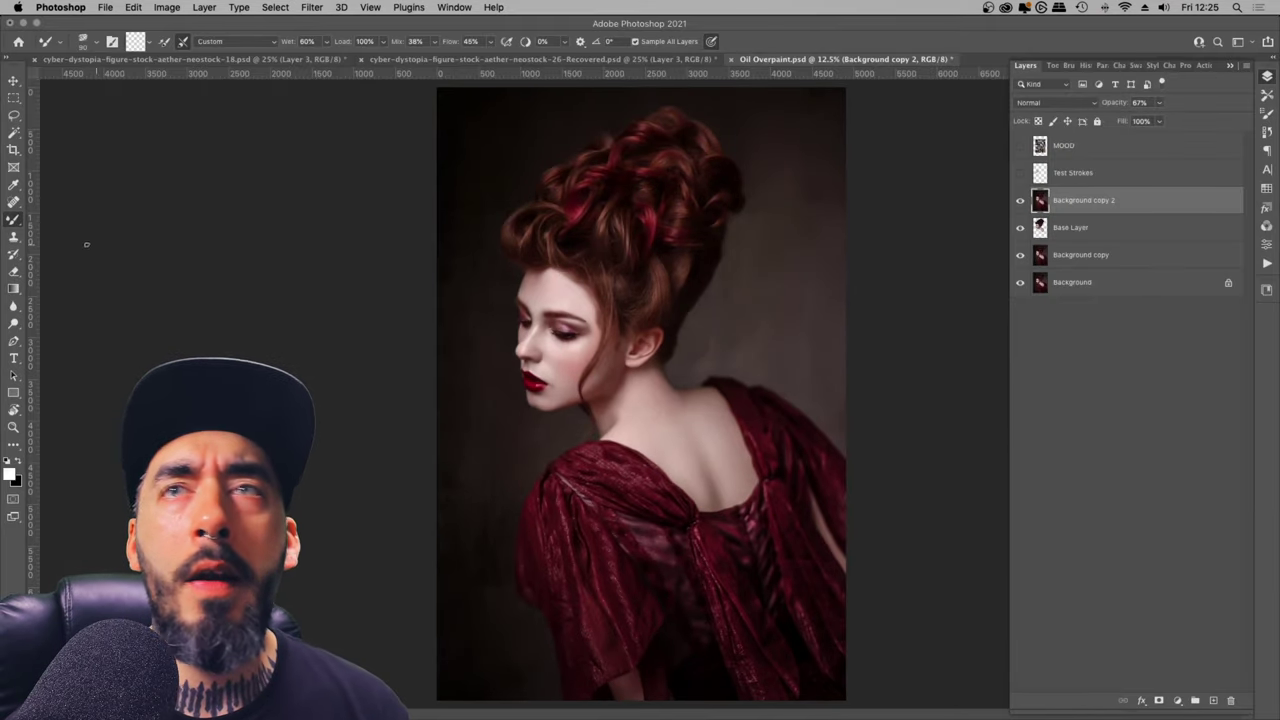
Step: Inspect the hair up close and run the Camera Raw Filter again with Noise Reduction 100 and Detail 8
click(12, 426)
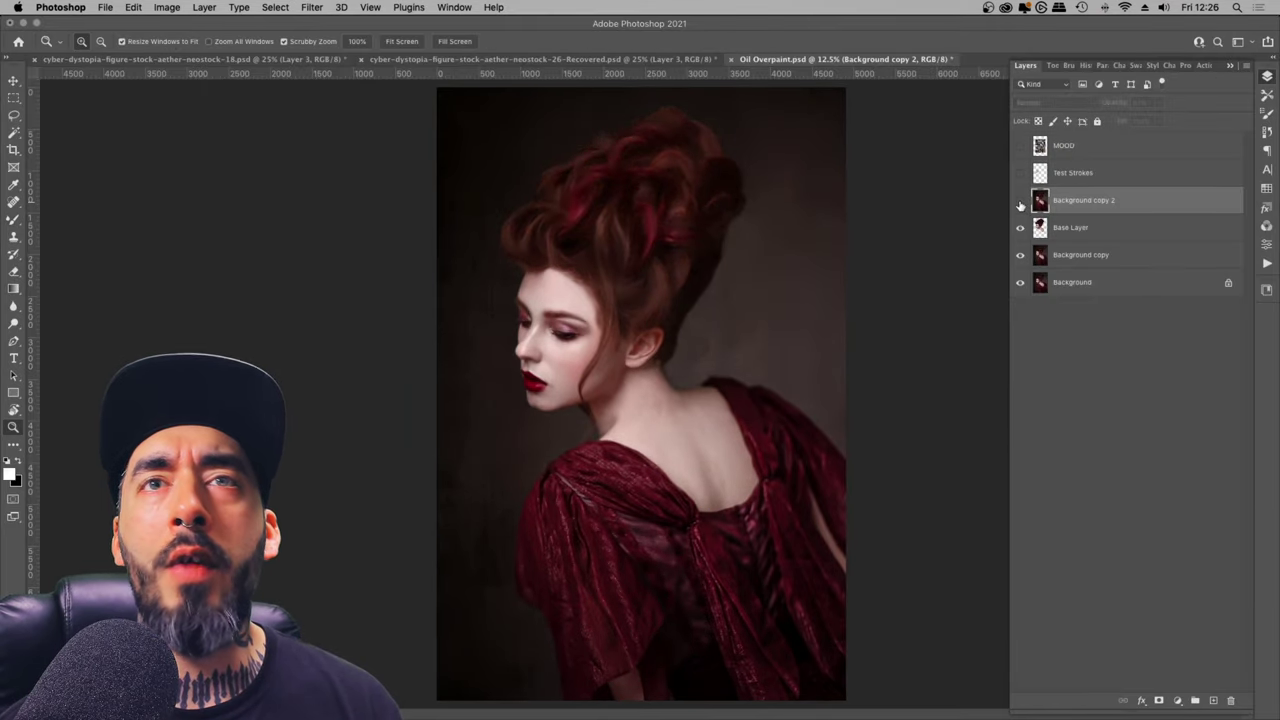
click(643, 185)
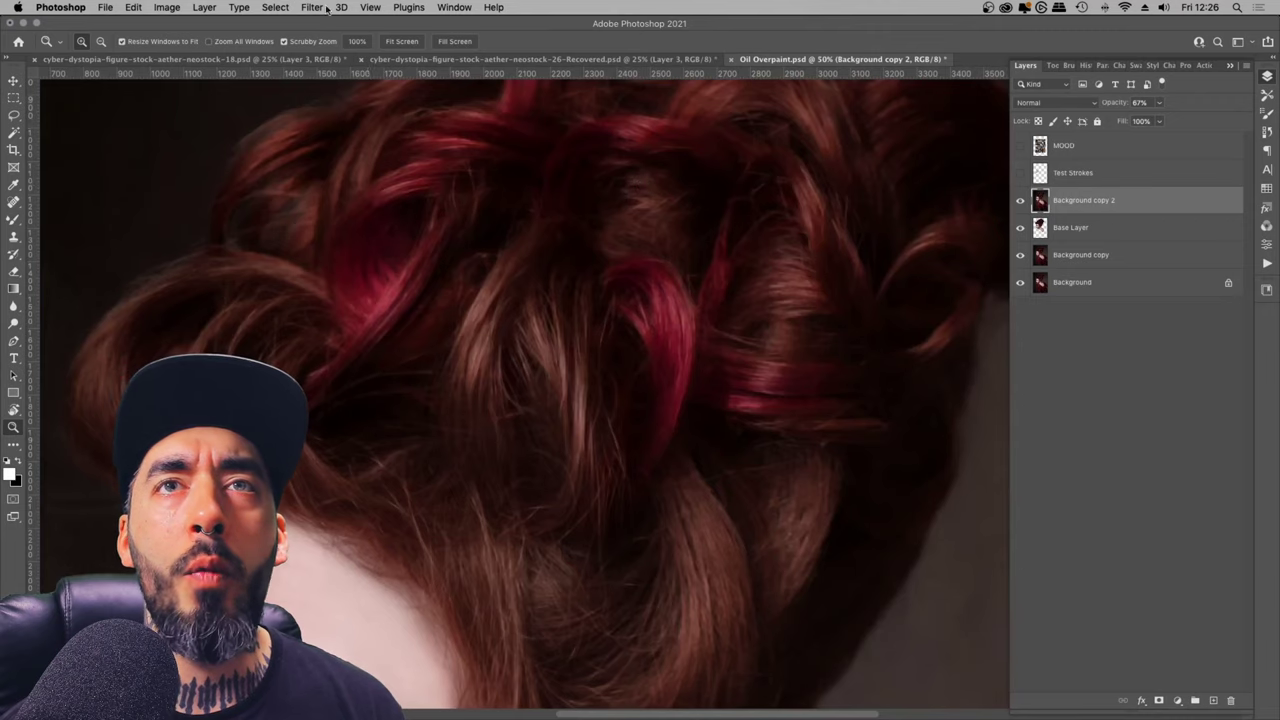
click(312, 7)
click(395, 113)
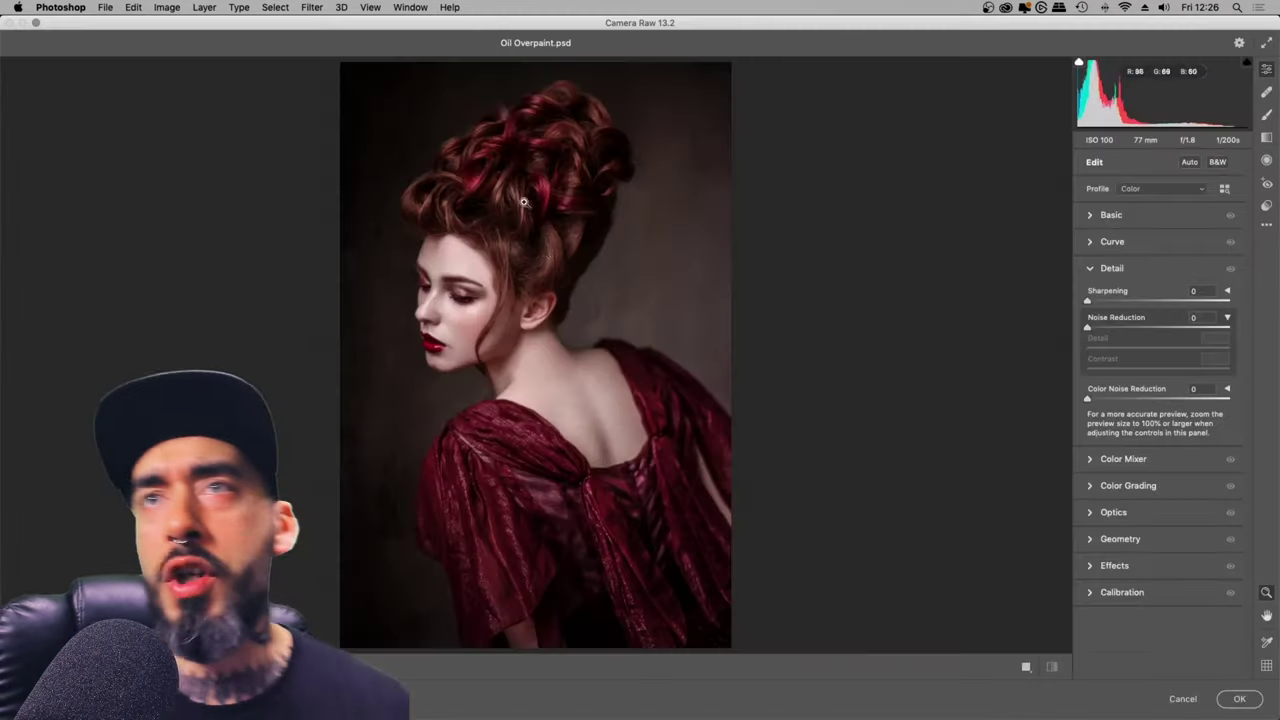
click(523, 202)
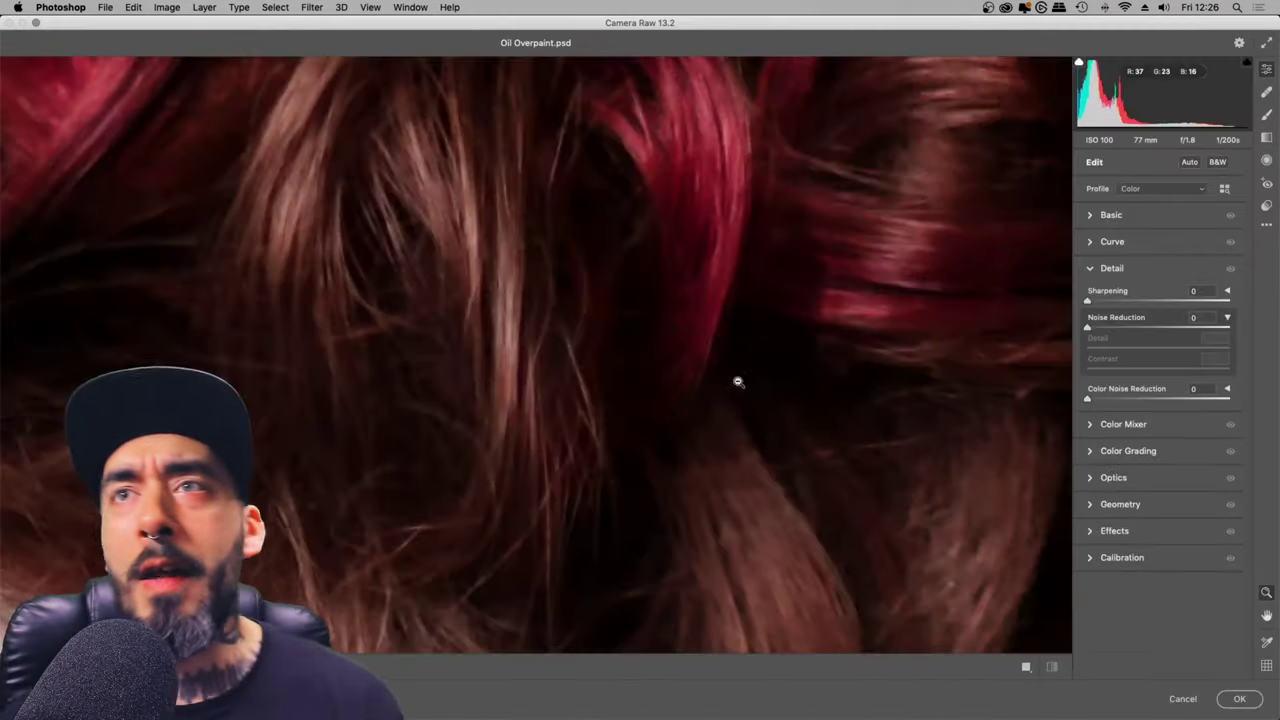
drag(1089, 328, 1278, 314)
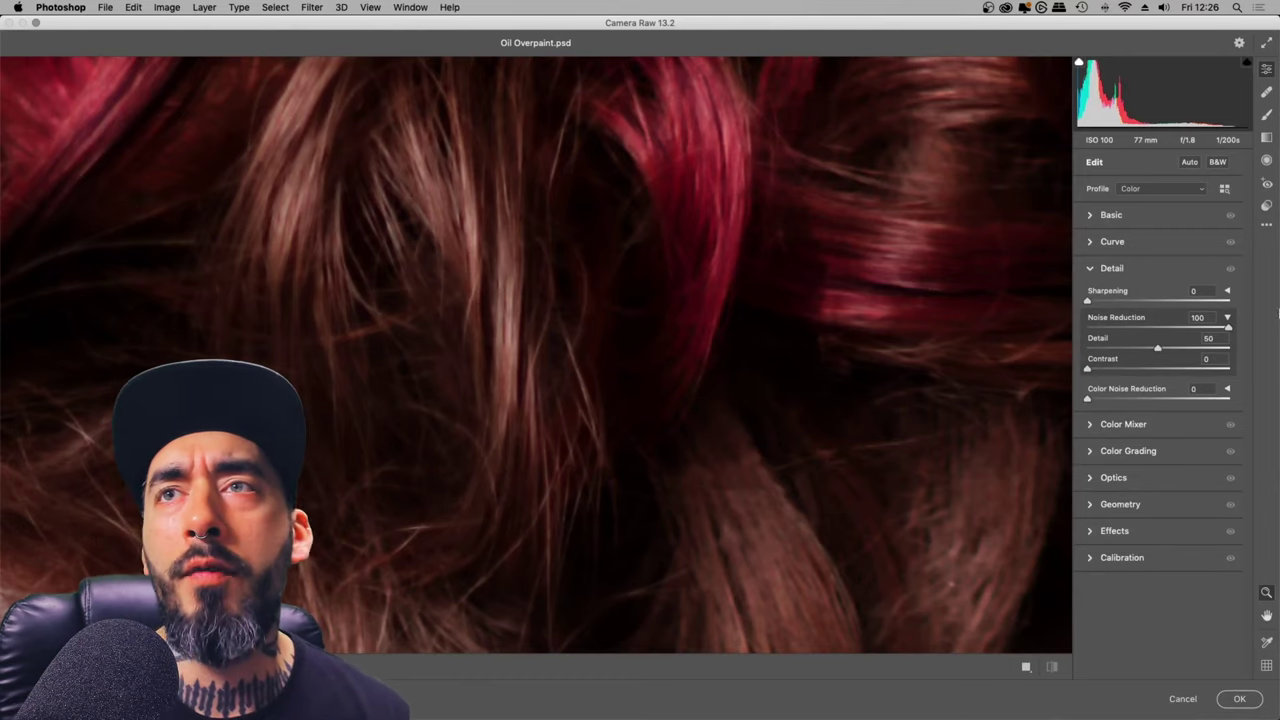
drag(1158, 350, 971, 366)
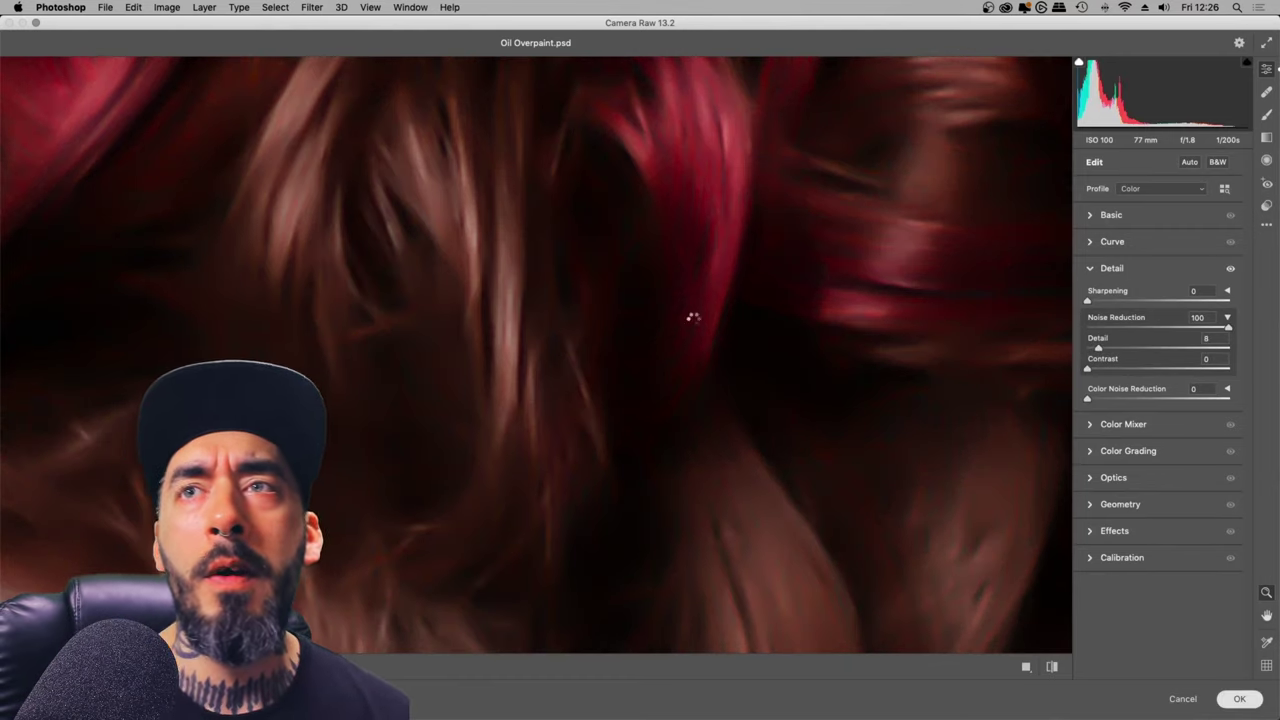
key(Return)
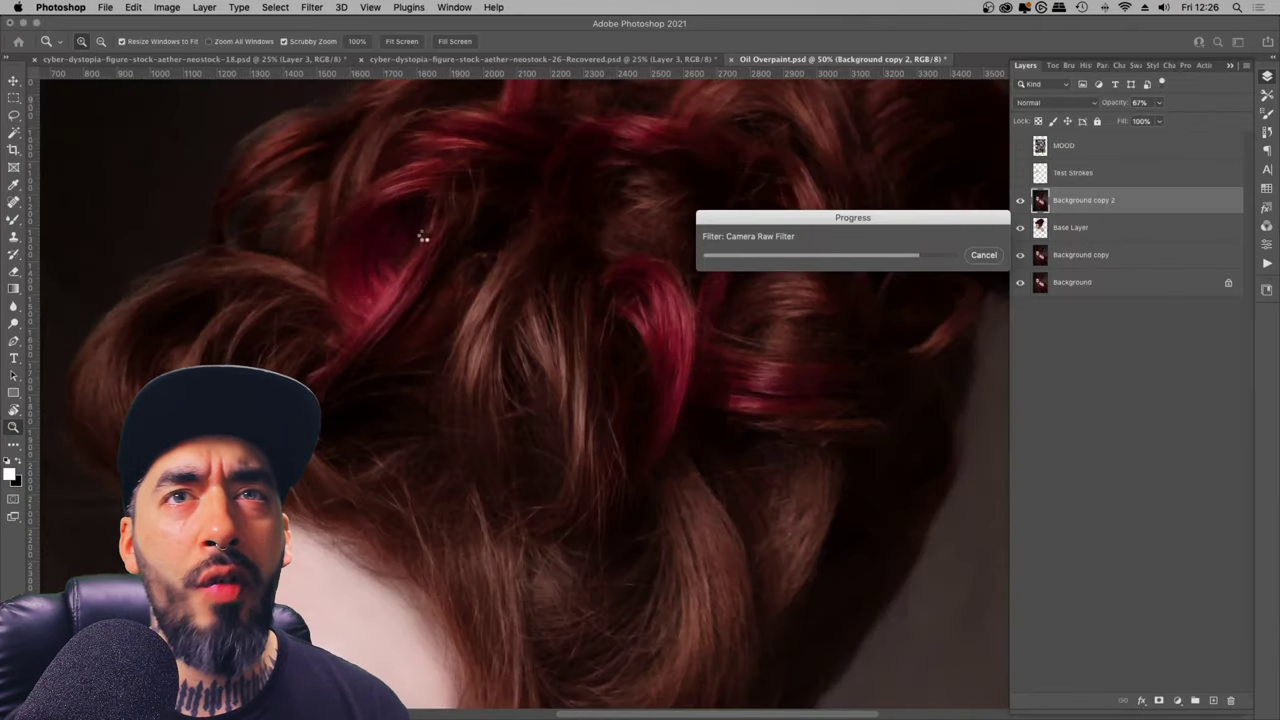
Step: Compare the filtered hair with the painted Base Layer and the photo by toggling the visibility of Background copy 2 and Base Layer
right_click(485, 260)
click(545, 268)
click(625, 198)
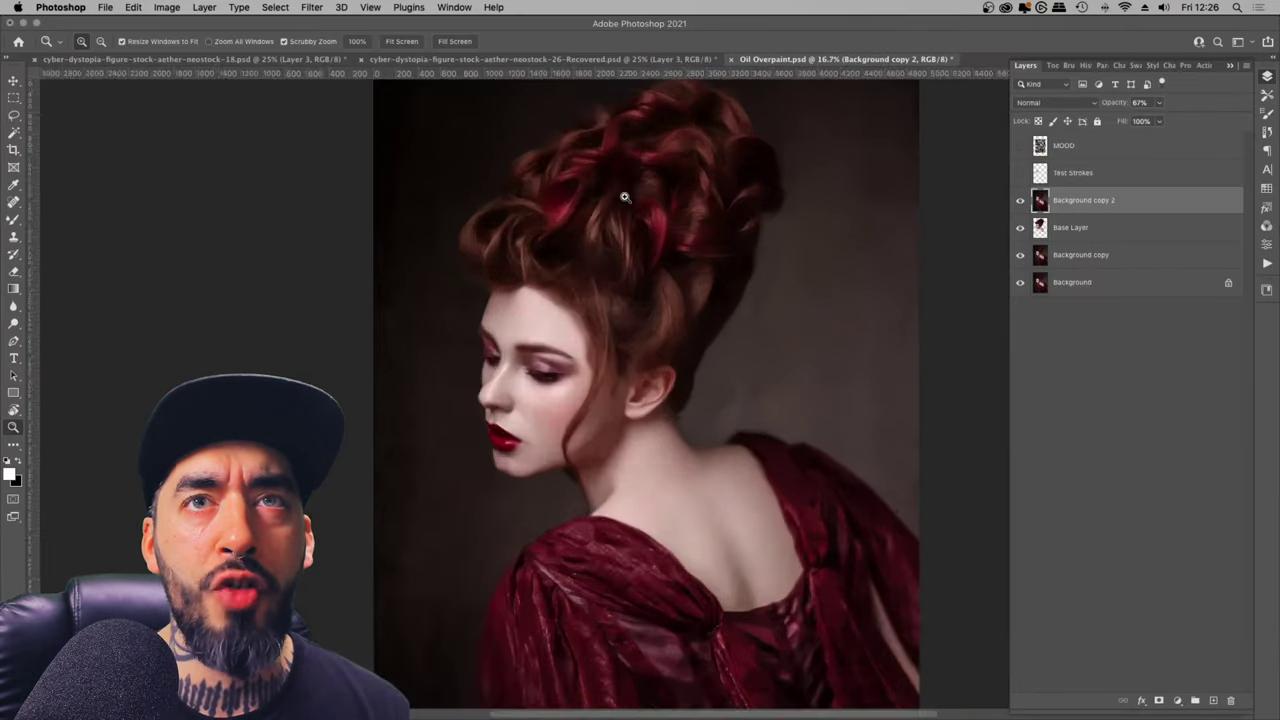
click(625, 197)
scroll(651, 316, up, 3)
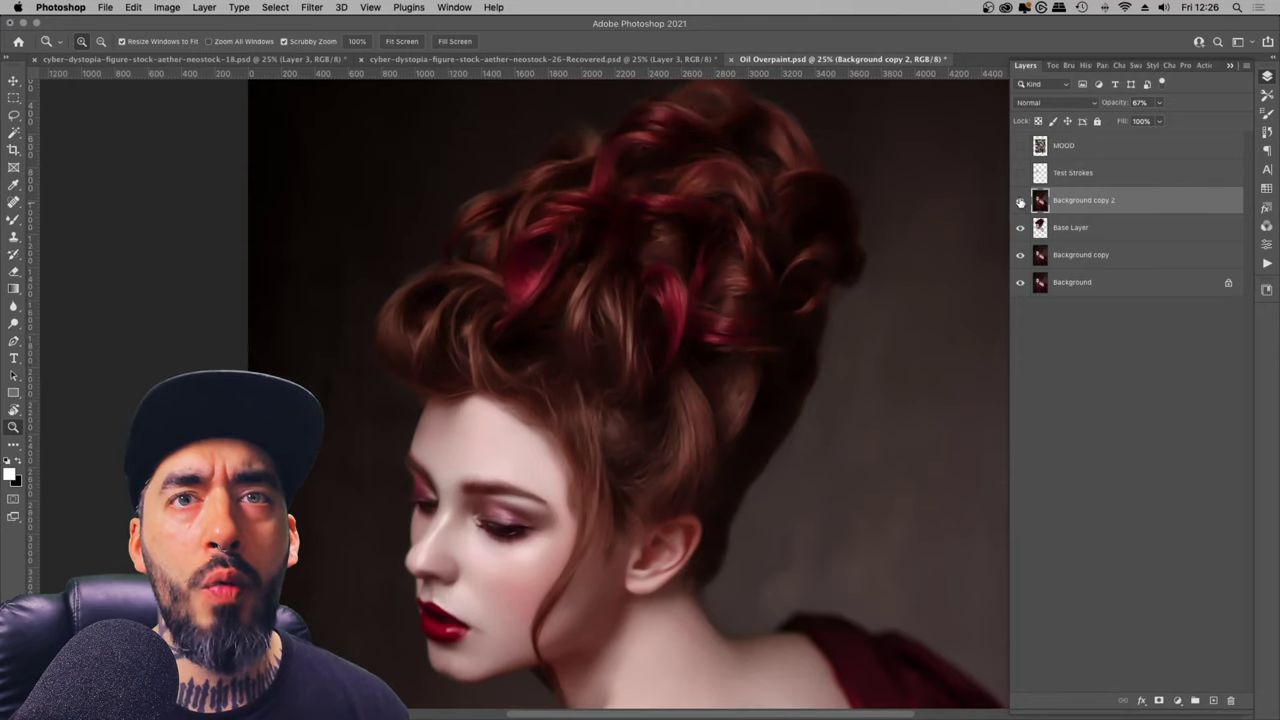
click(1020, 201)
click(1018, 228)
click(1070, 257)
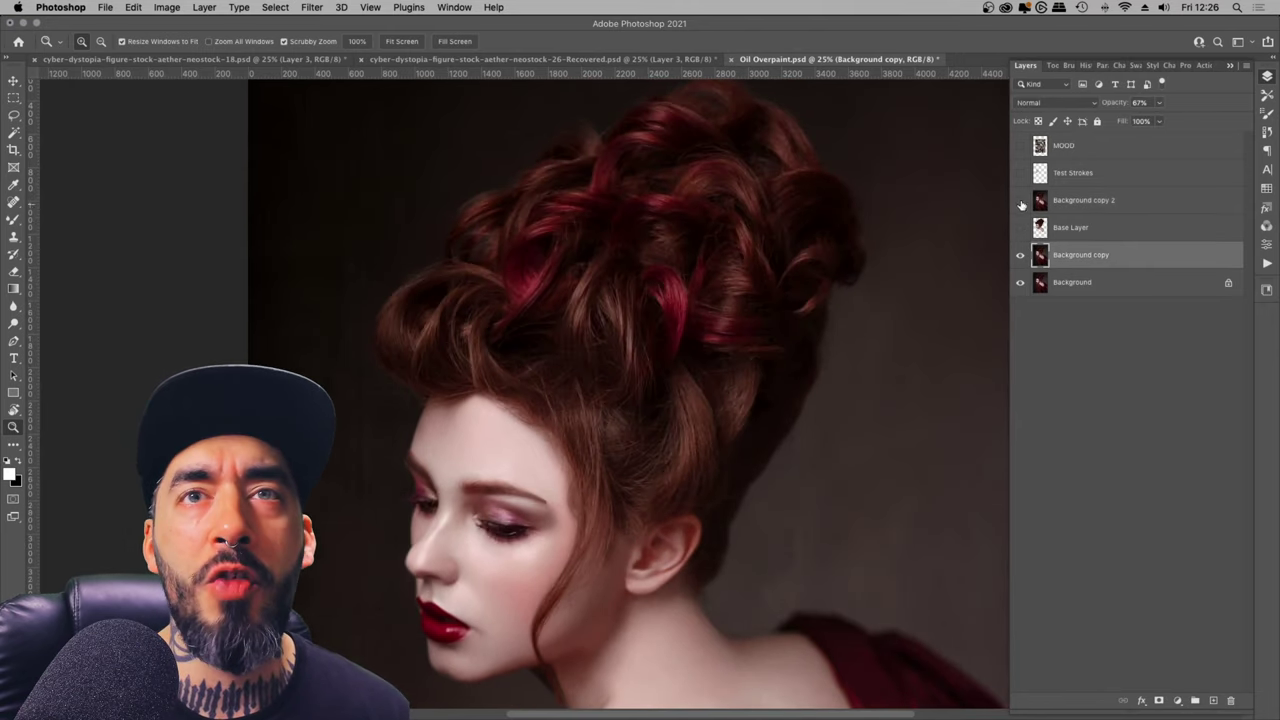
click(1020, 202)
click(1020, 228)
click(1020, 201)
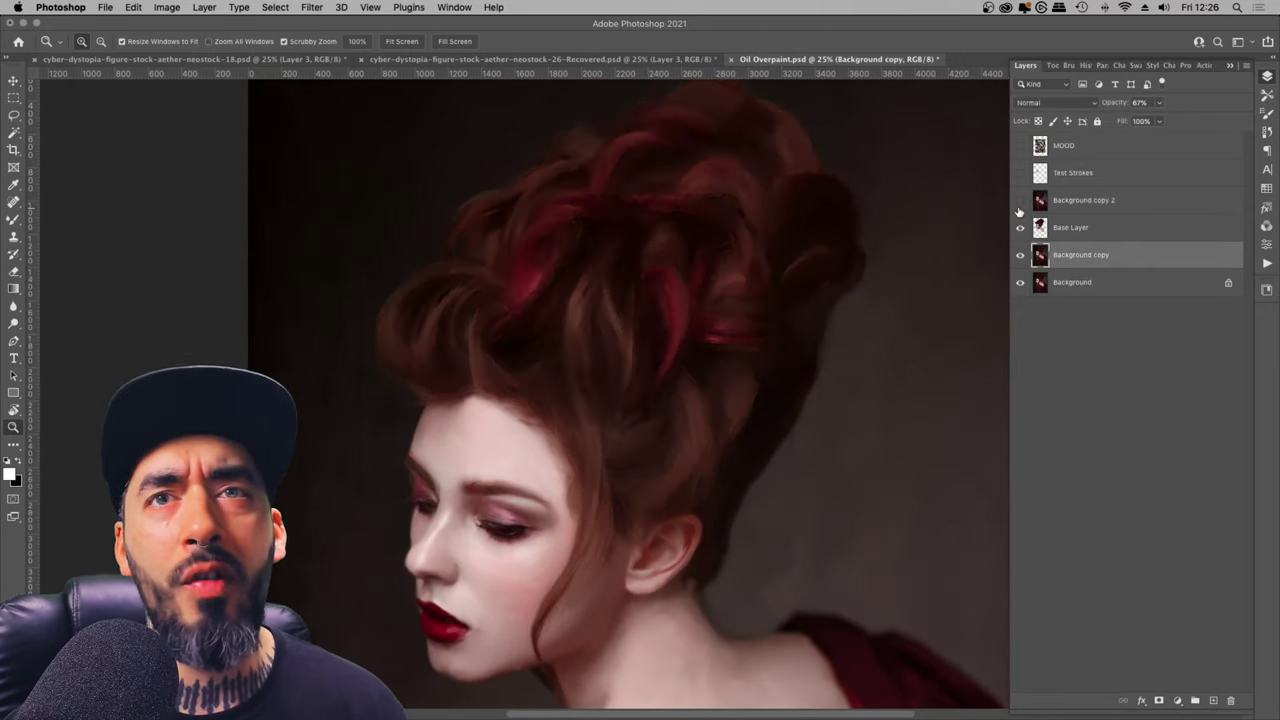
click(1020, 202)
Step: Hide Background copy 2 behind a black layer mask and choose the regular Brush at size 250
click(1068, 208)
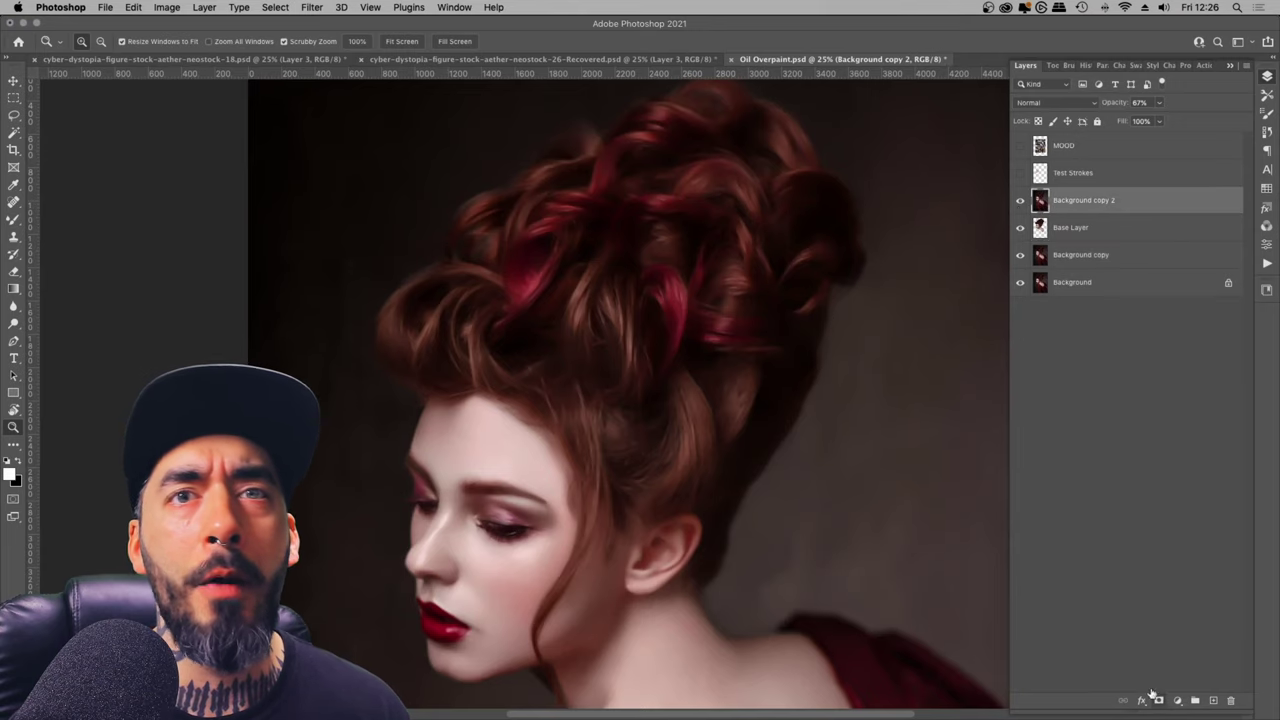
key(ctrl+i)
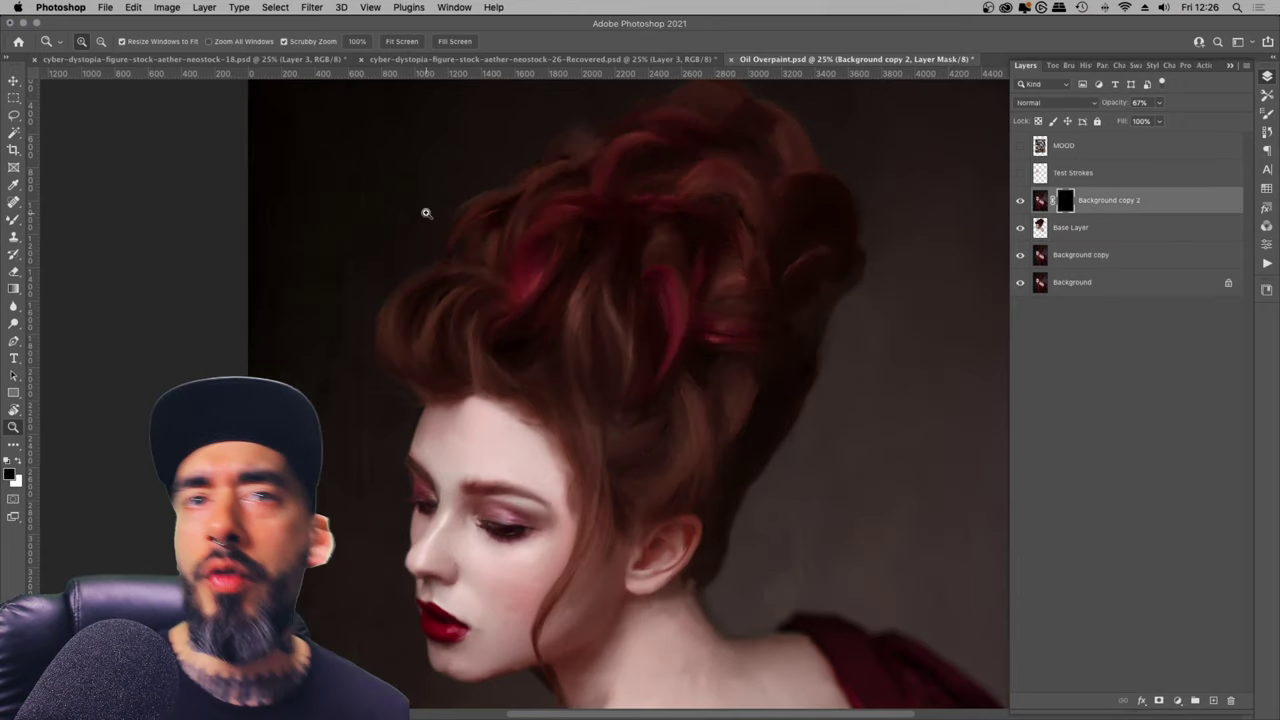
drag(14, 219, 76, 217)
key(bracketright)
key(bracketright)
key(bracketright)
key(bracketright)
key(bracketright)
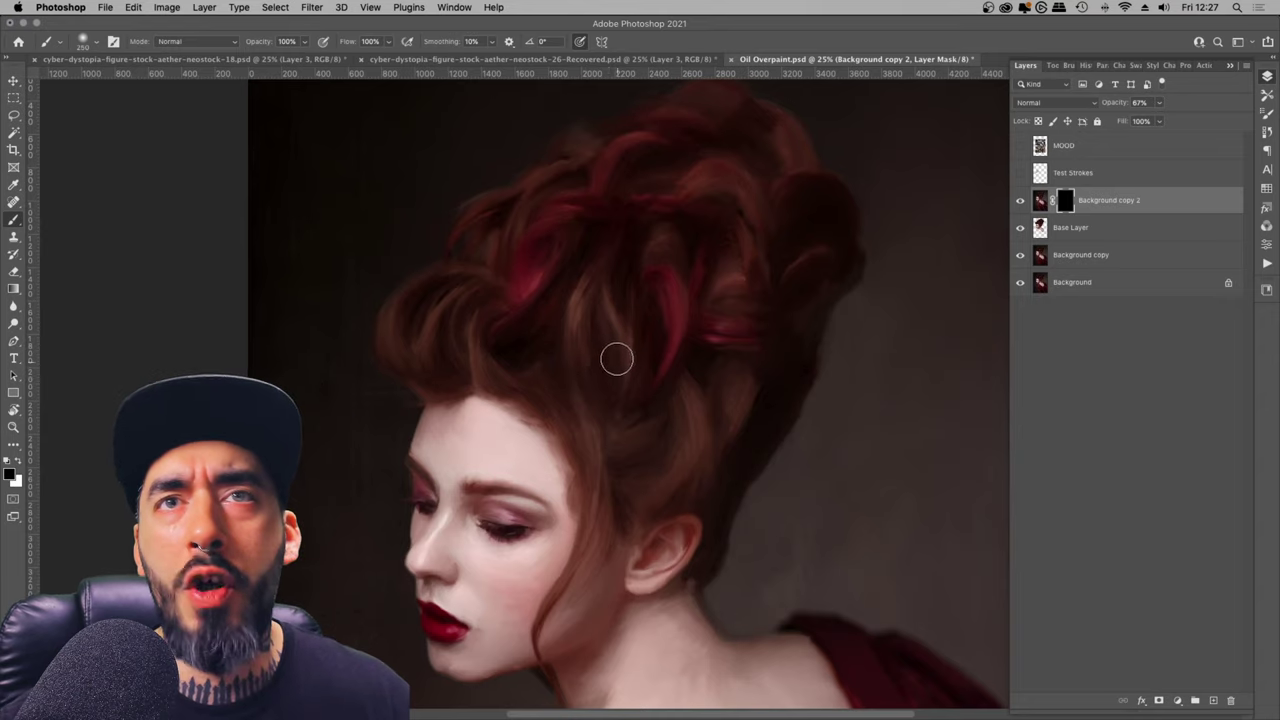
Step: Make white the foreground colour, undo the first test stroke on the mask and set the brush flow to 26%
key(x)
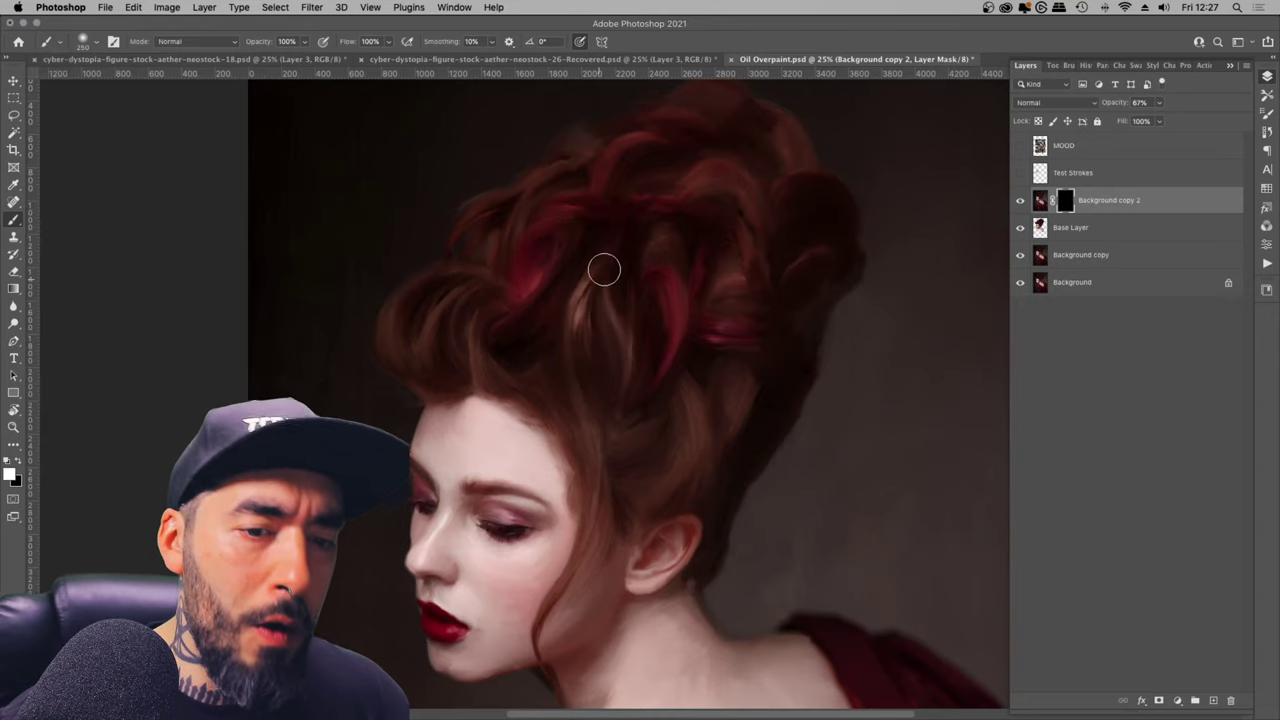
key(super+z)
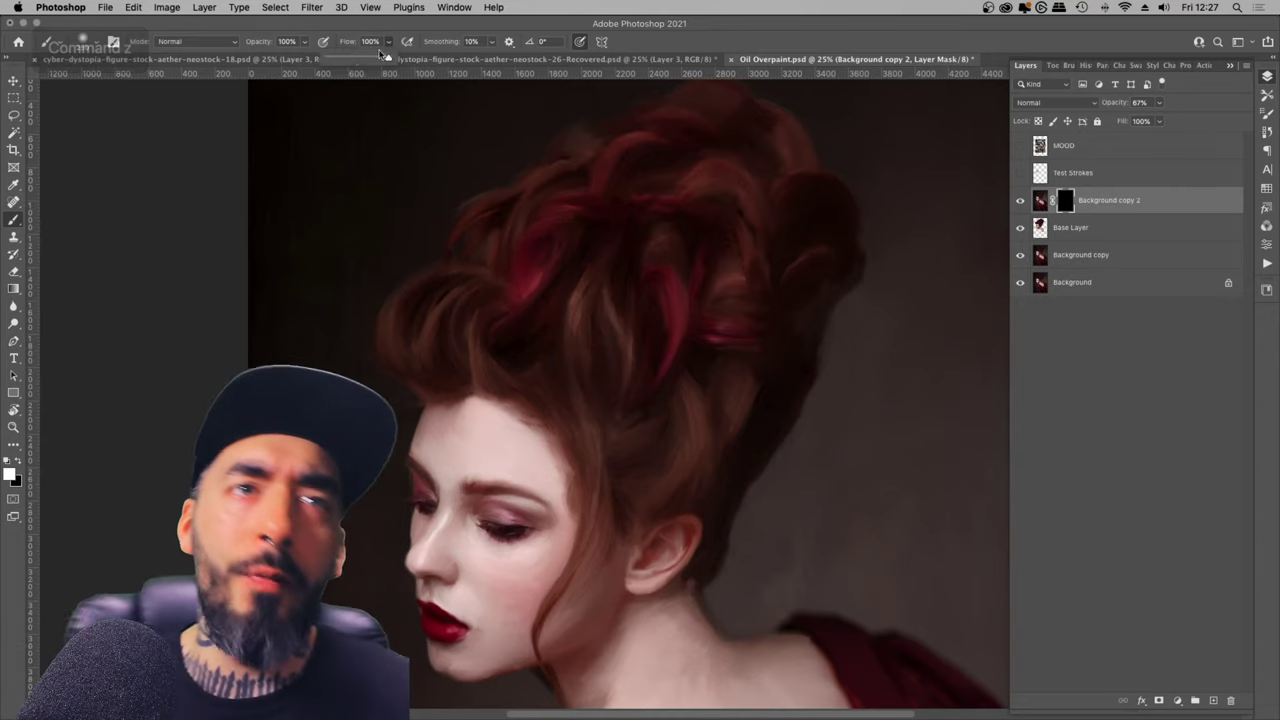
drag(390, 43, 340, 59)
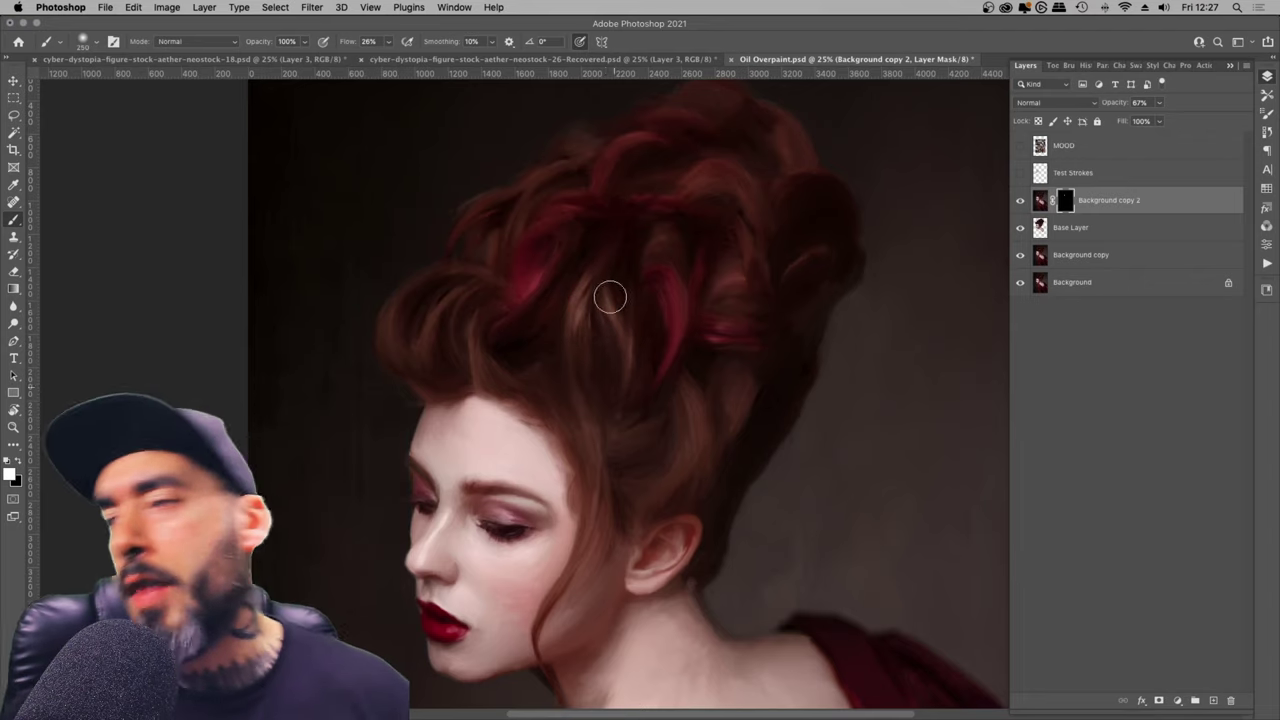
Step: Paint white over the hair on Background copy 2's mask with a size 175 brush to reveal the smoothed detail
key(bracketleft)
key(bracketleft)
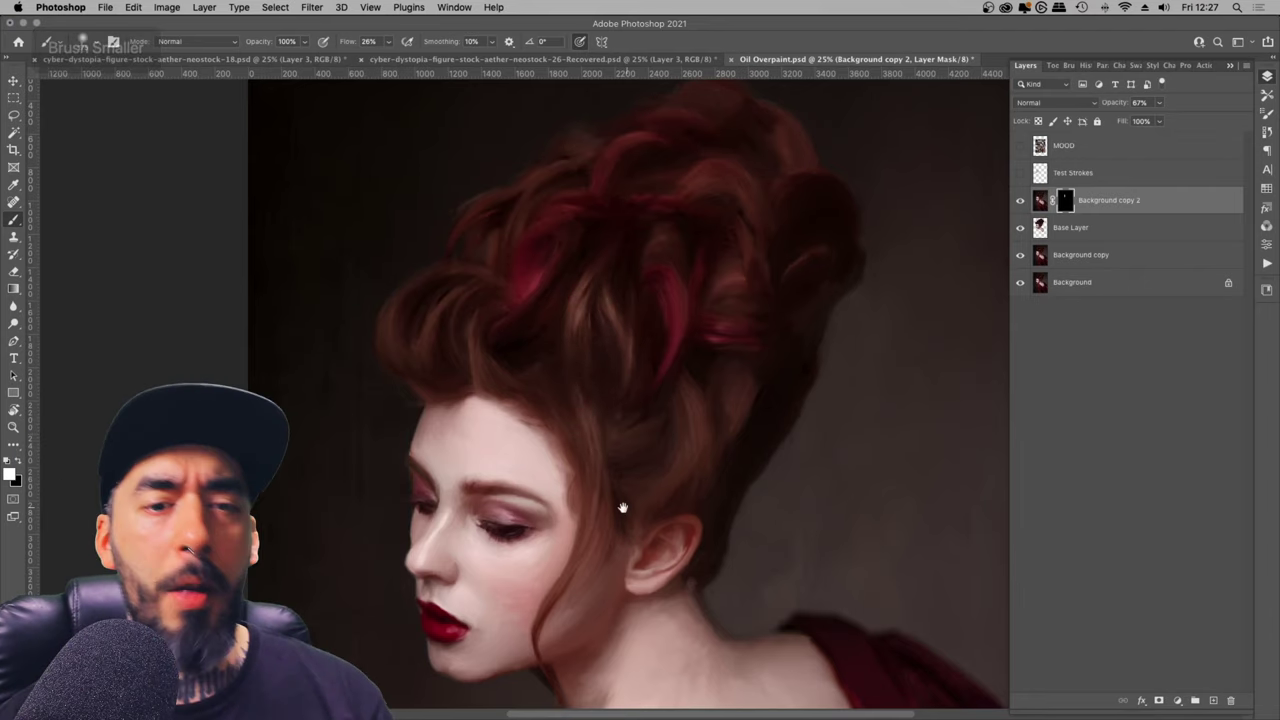
drag(620, 506, 600, 367)
key(bracketleft)
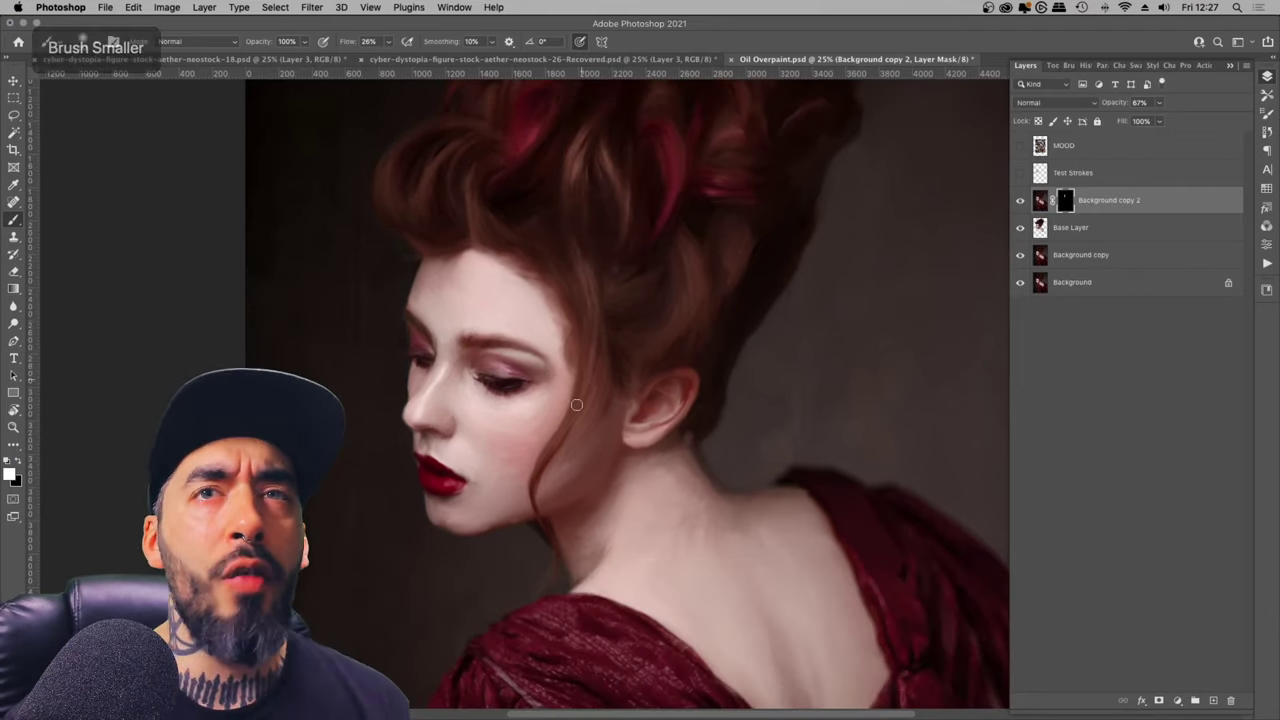
key(bracketright)
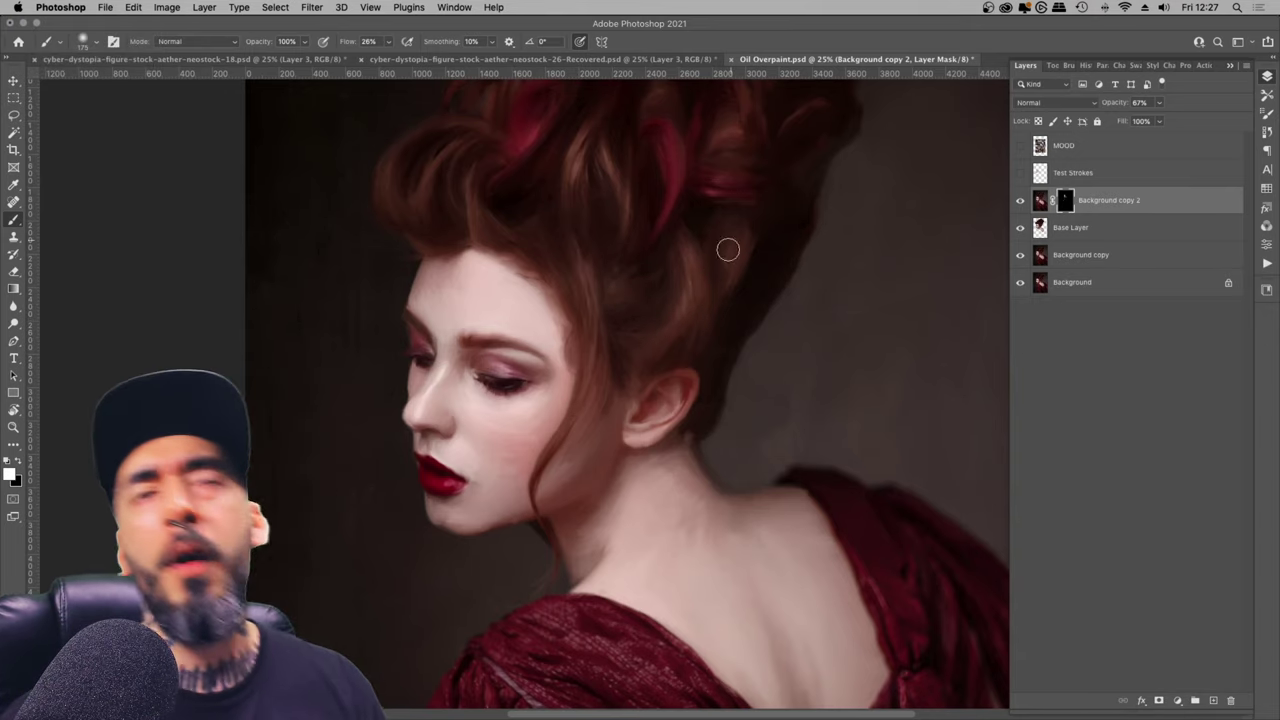
drag(703, 317, 732, 447)
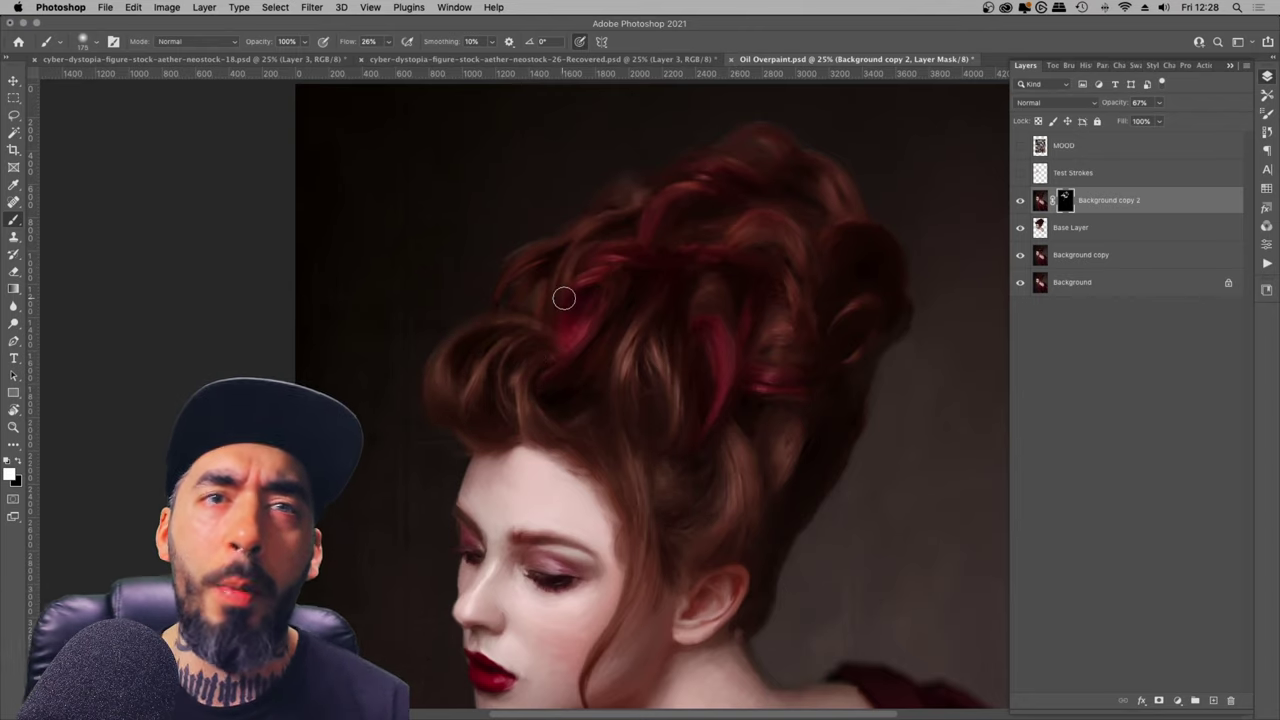
Step: Compare the hair with and without the masked smoothing by toggling the visibility of Background copy 2
click(1021, 201)
click(1021, 201)
click(1021, 201)
click(1021, 201)
key(super+minus)
key(super+minus)
key(super+plus)
key(super+plus)
key(super+plus)
drag(733, 240, 721, 392)
key(super+minus)
key(super+minus)
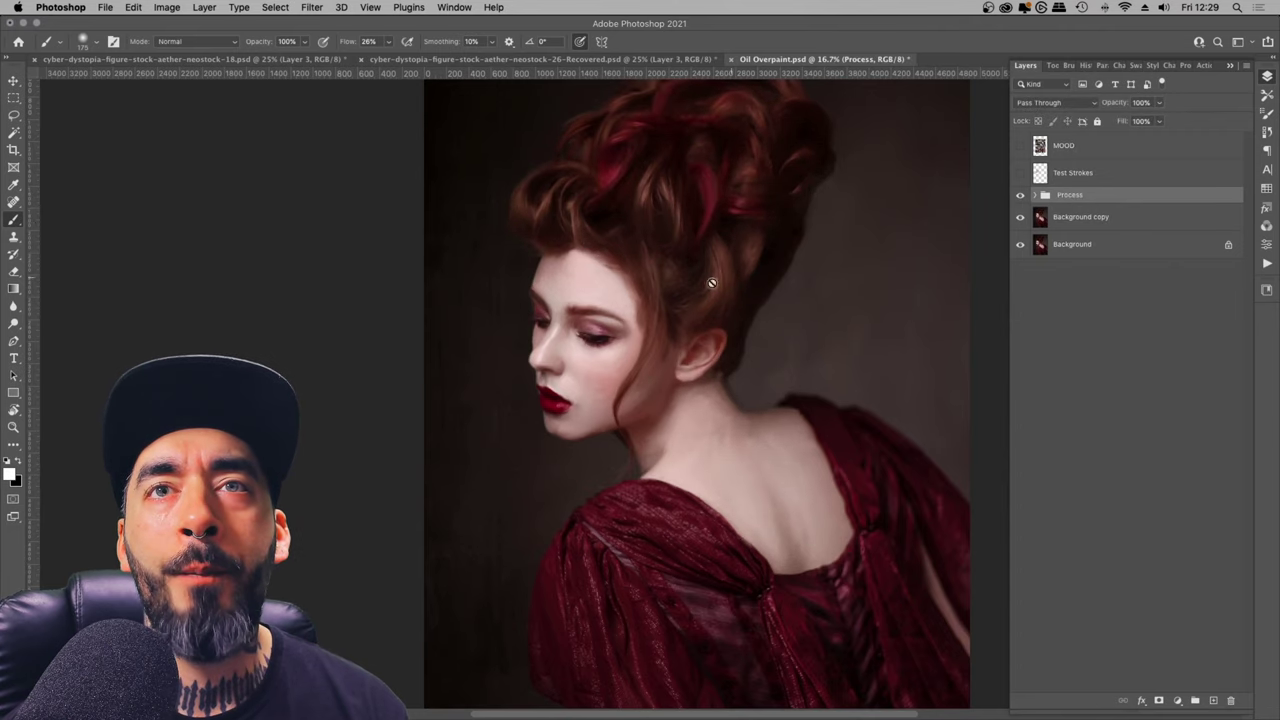
Step: Add a new layer above Base Layer inside the Process group and name it Dress
key(z)
key(super+0)
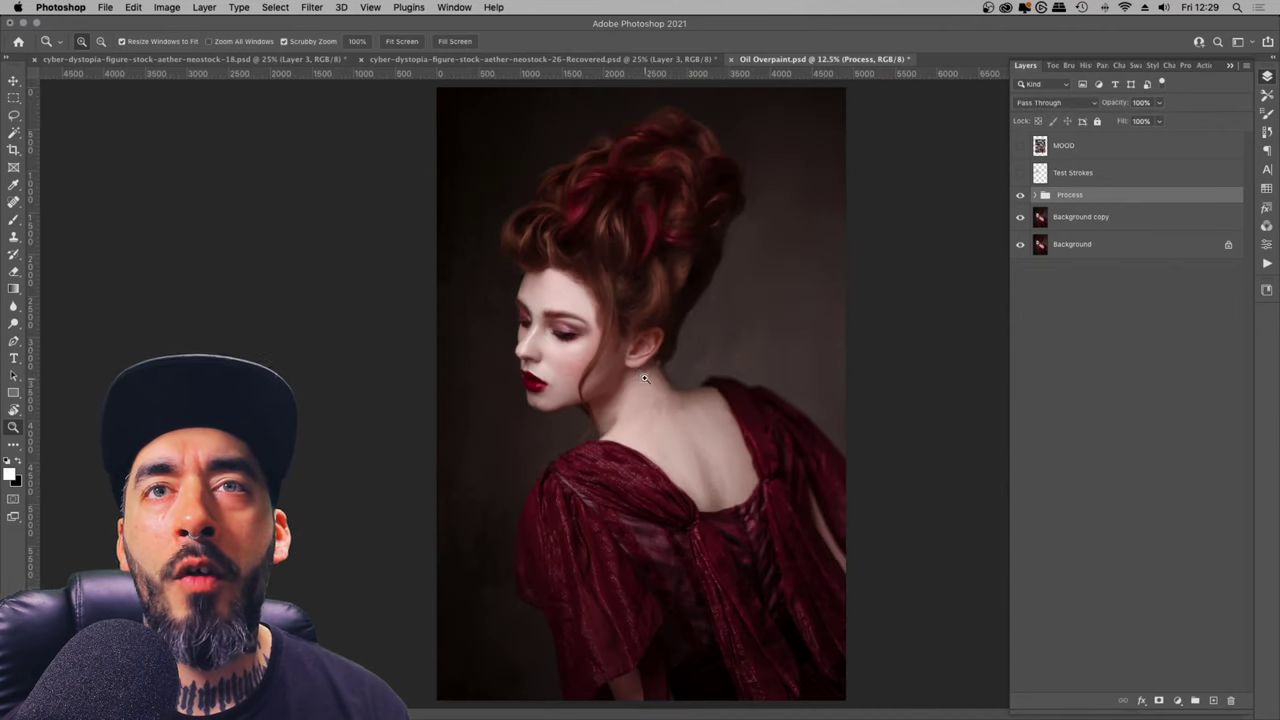
drag(560, 370, 729, 295)
key(super+0)
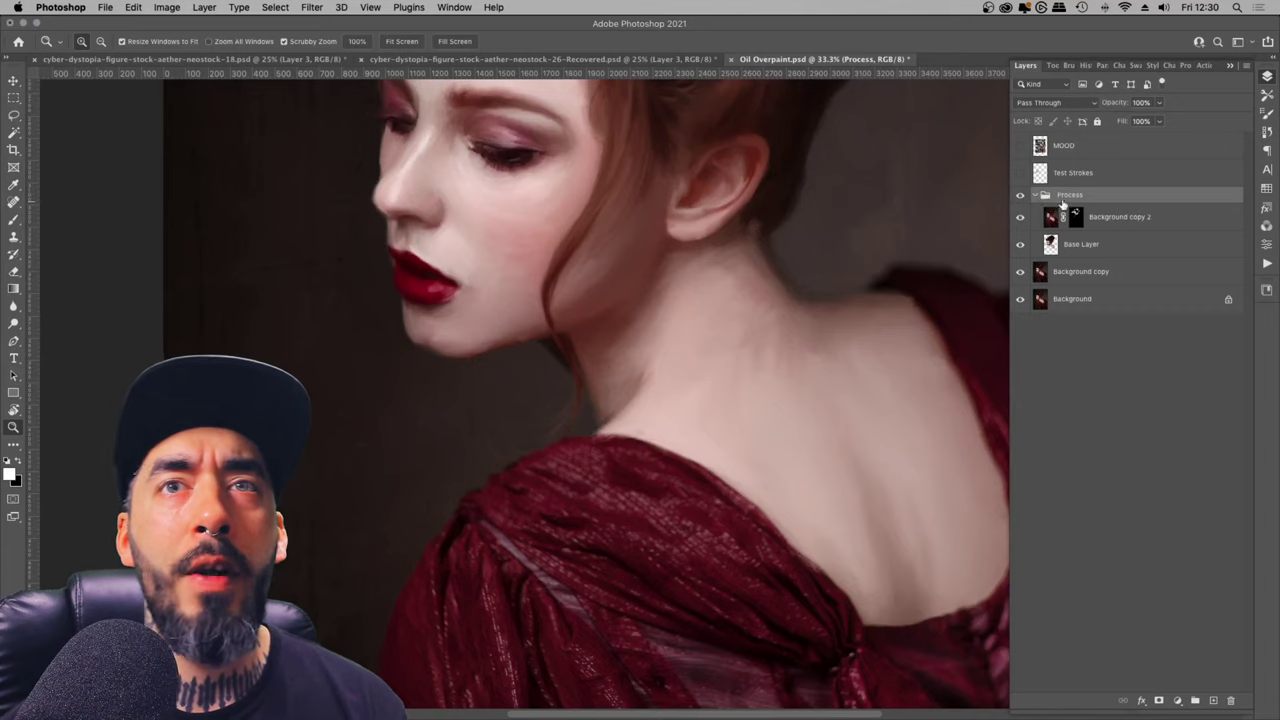
click(1073, 243)
key(s)
double_click(1073, 243)
text(Dress)
key(Return)
Step: Try painting the dress's shoulder on the Dress layer with a size 45 brush and the Background hidden, and undo the stroke
key(b)
key(bracketright)
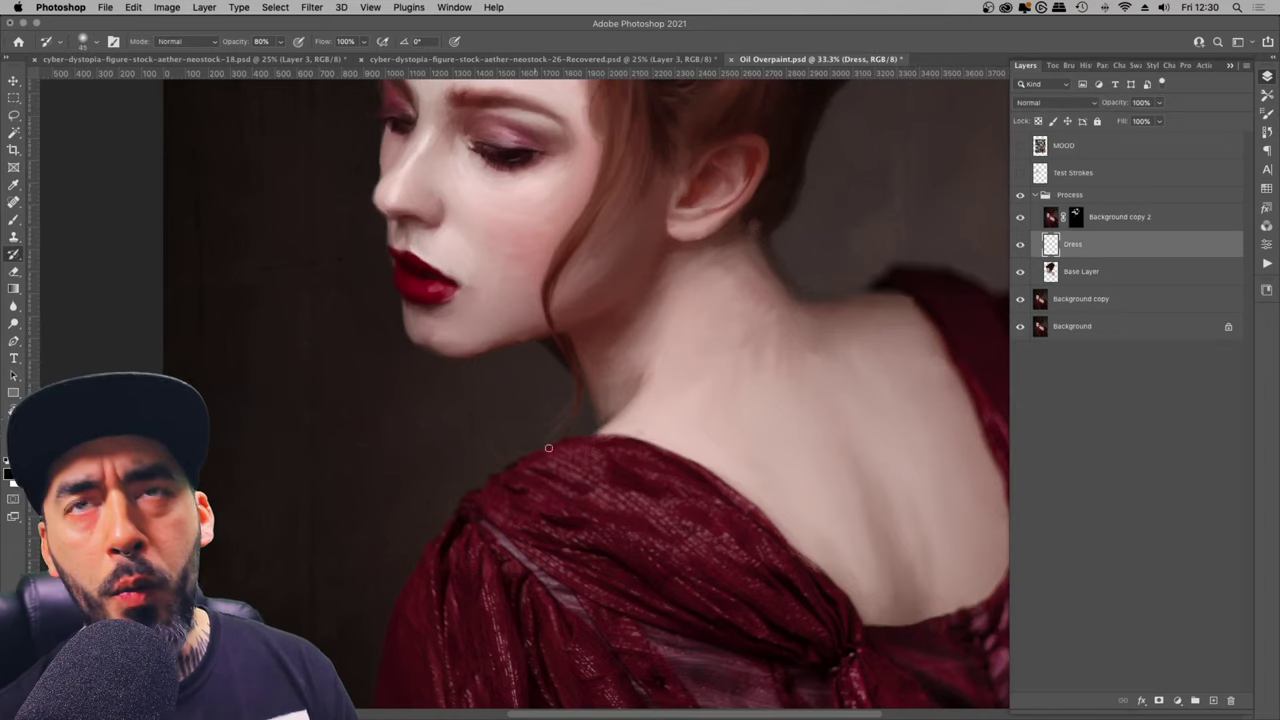
key(super+equal)
scroll(417, 440, down, 10)
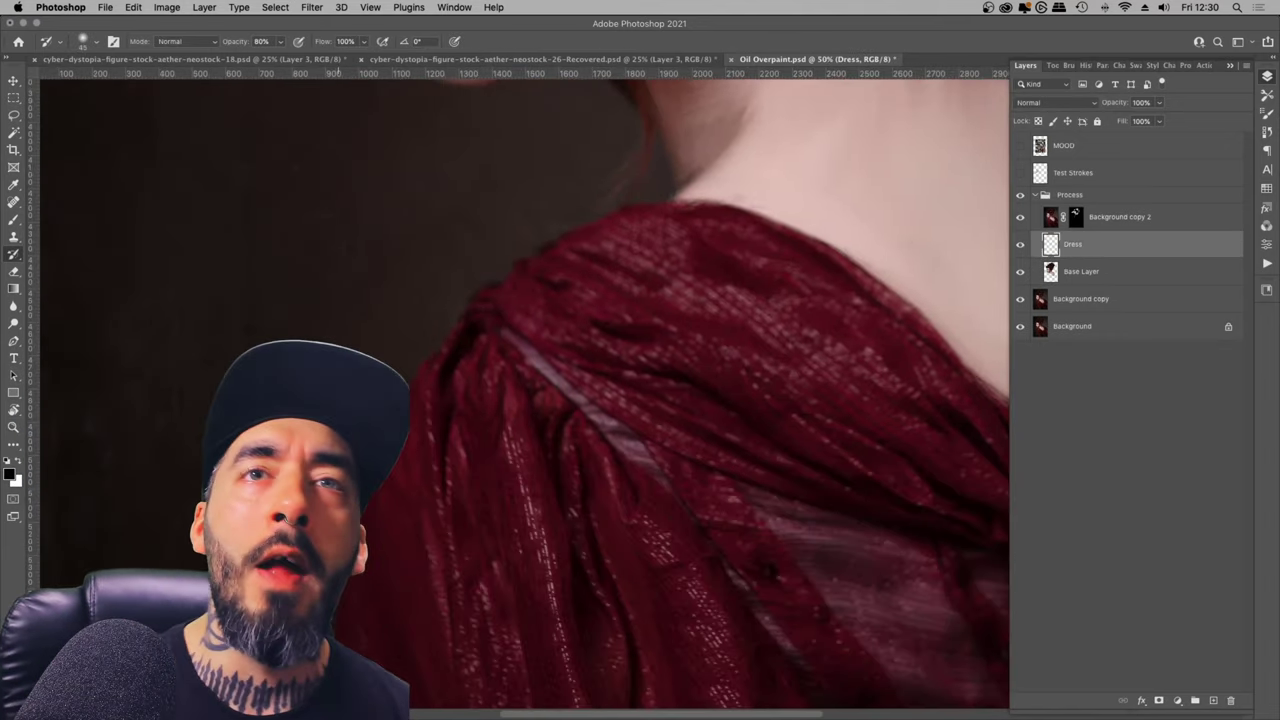
drag(502, 306, 549, 514)
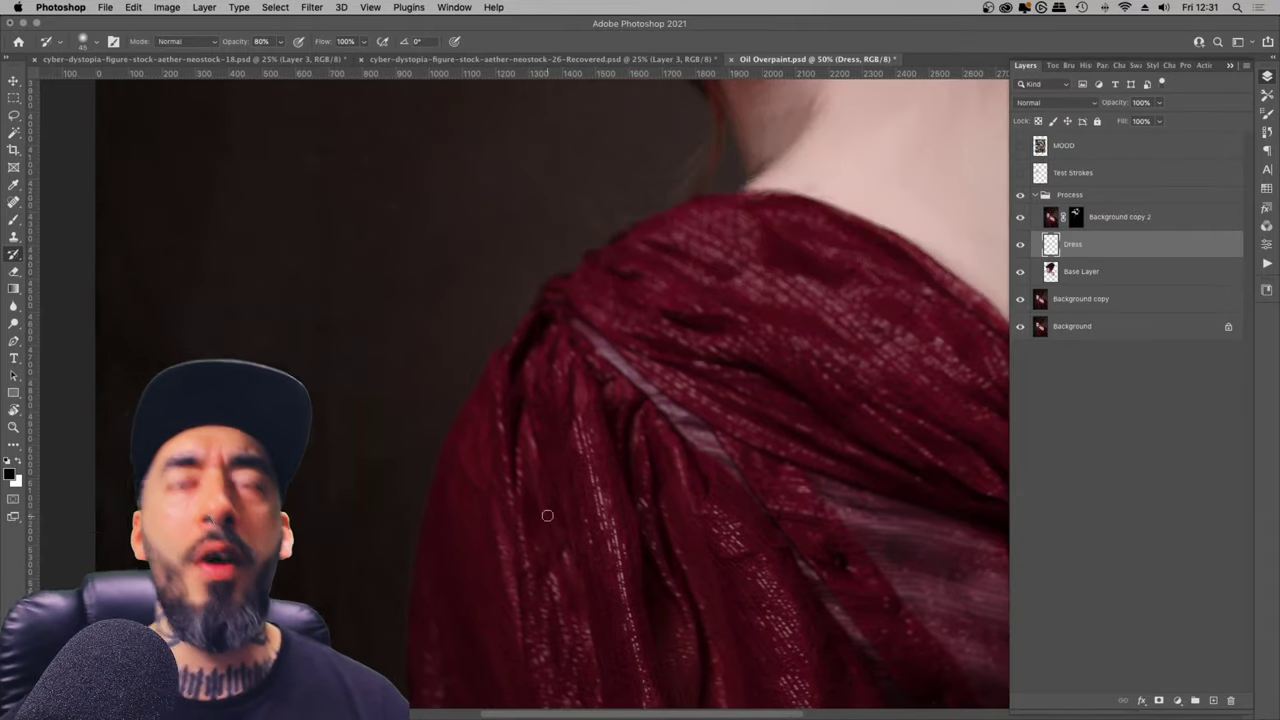
click(1022, 327)
mouse_move(650, 222)
mouse_down()
mouse_move(520, 309)
mouse_move(425, 616)
mouse_up()
drag(455, 535, 517, 311)
key(super+z)
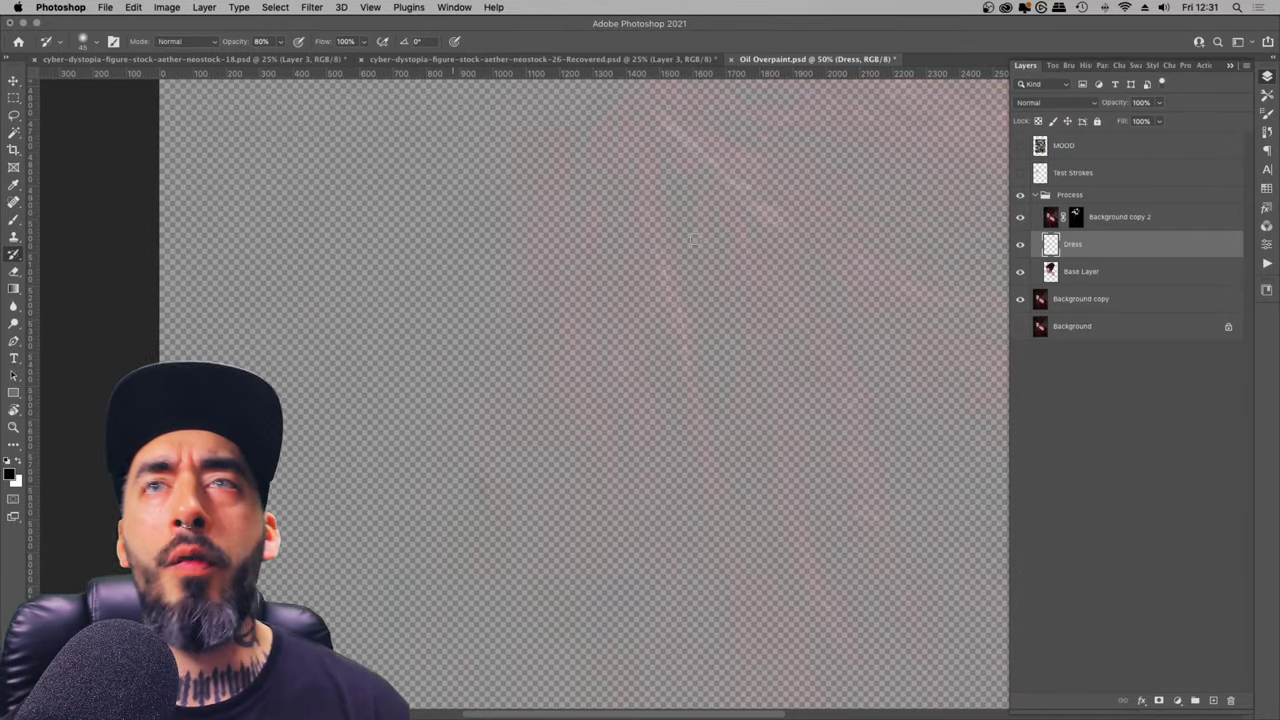
Step: Choose the size 100 Mixer Brush preset with Wet 60%, Mix 38% and Flow 45%, and select the Dress layer
drag(737, 262, 552, 602)
right_click(642, 379)
scroll(826, 620, down, 20)
click(1002, 566)
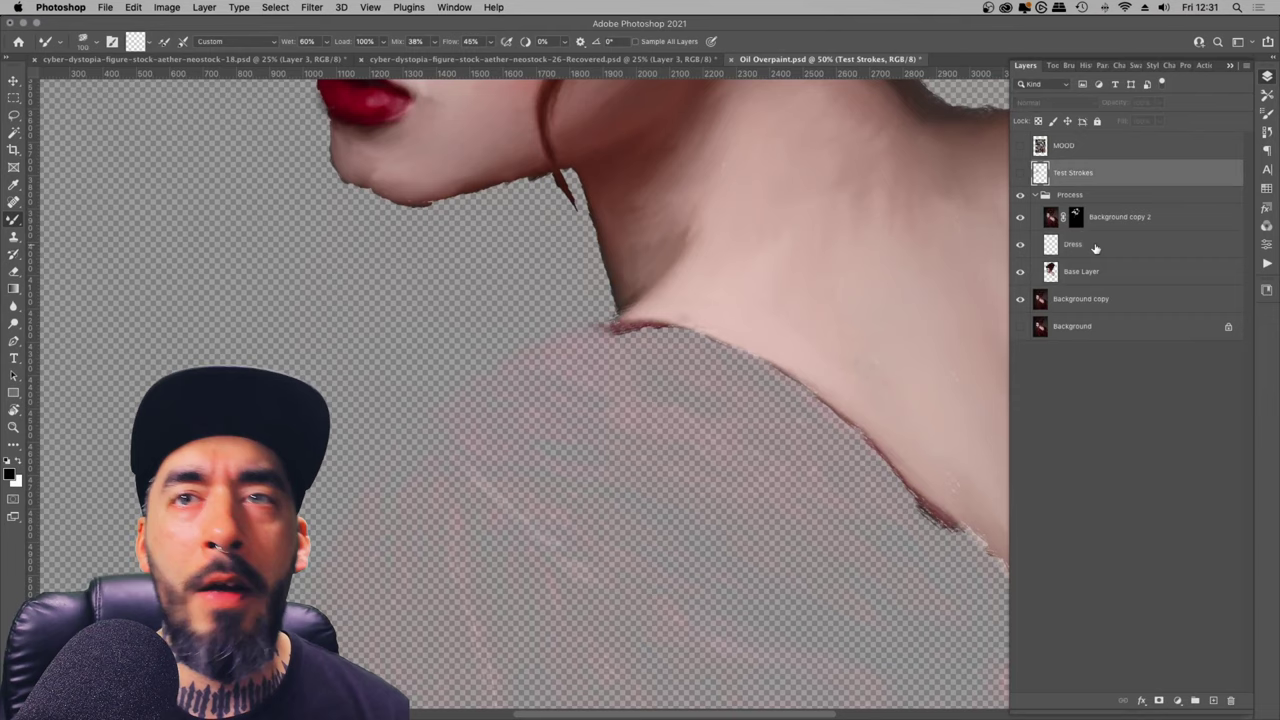
click(1094, 249)
Step: Test Mixer Brush strokes on the near shoulder of the dress, undo the last stroke and show the Background layer again
drag(535, 368, 620, 333)
drag(663, 374, 595, 394)
key(super+z)
drag(538, 342, 474, 382)
click(1020, 326)
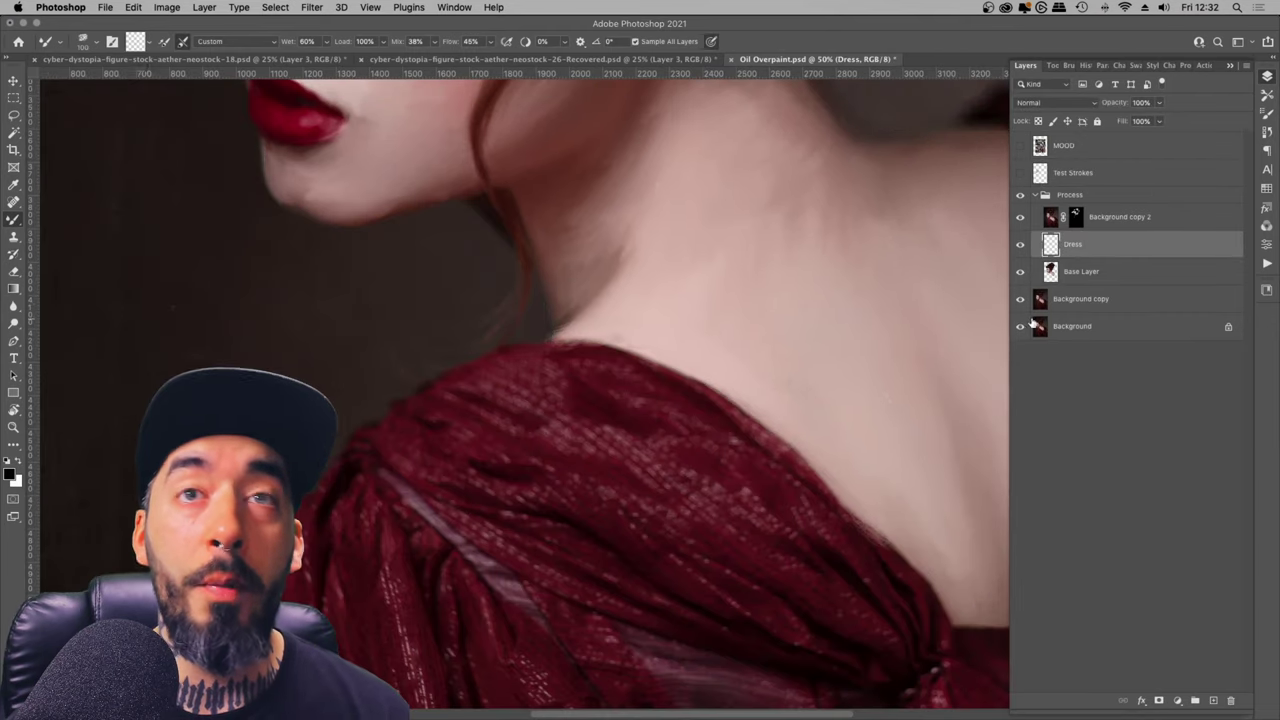
Step: Paint the outer edge of the near shoulder and sleeve with the Mixer Brush at size 60, checking coverage with the Background hidden
drag(614, 418, 535, 458)
key([)
key([)
key([)
key([)
drag(470, 388, 365, 418)
click(1020, 327)
click(1019, 328)
scroll(290, 380, down, 10)
drag(428, 636, 403, 306)
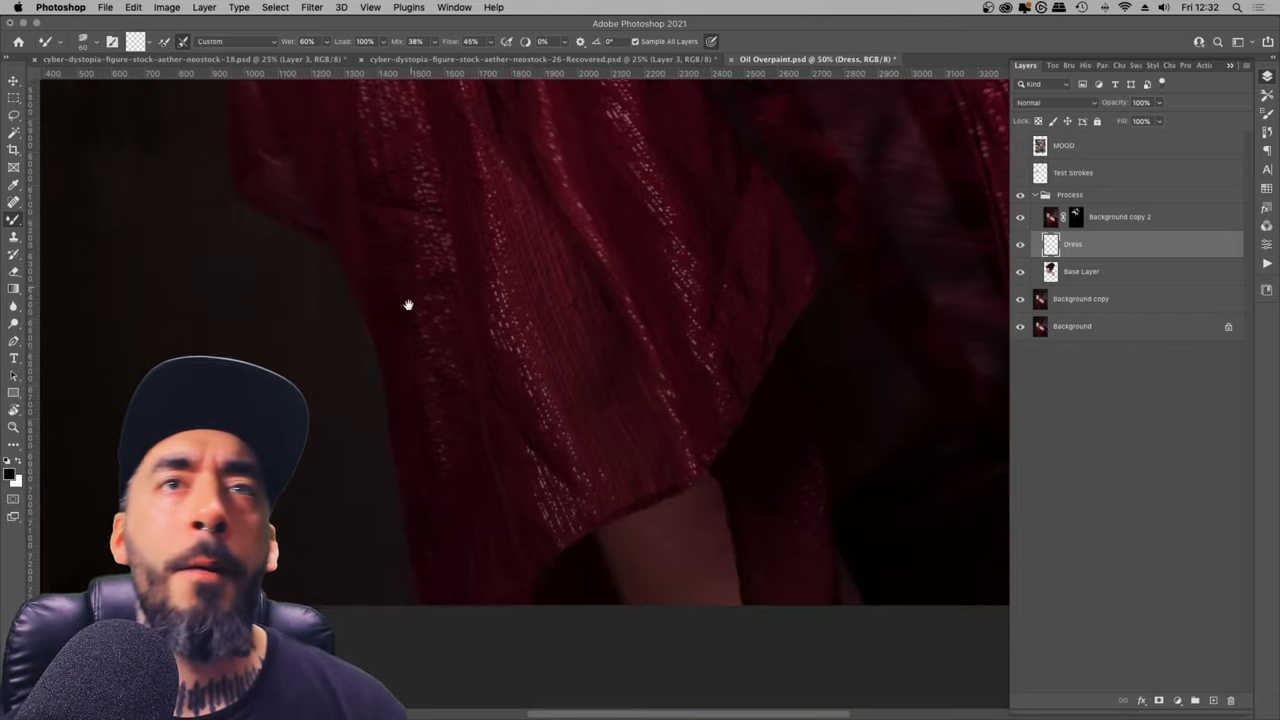
Step: Paint the dress edge along the far shoulder and the back neckline with the Mixer Brush at size 70
key(super+minus)
key(super+minus)
key(super+minus)
drag(720, 339, 545, 555)
key(super+plus)
key(super+plus)
drag(703, 262, 647, 508)
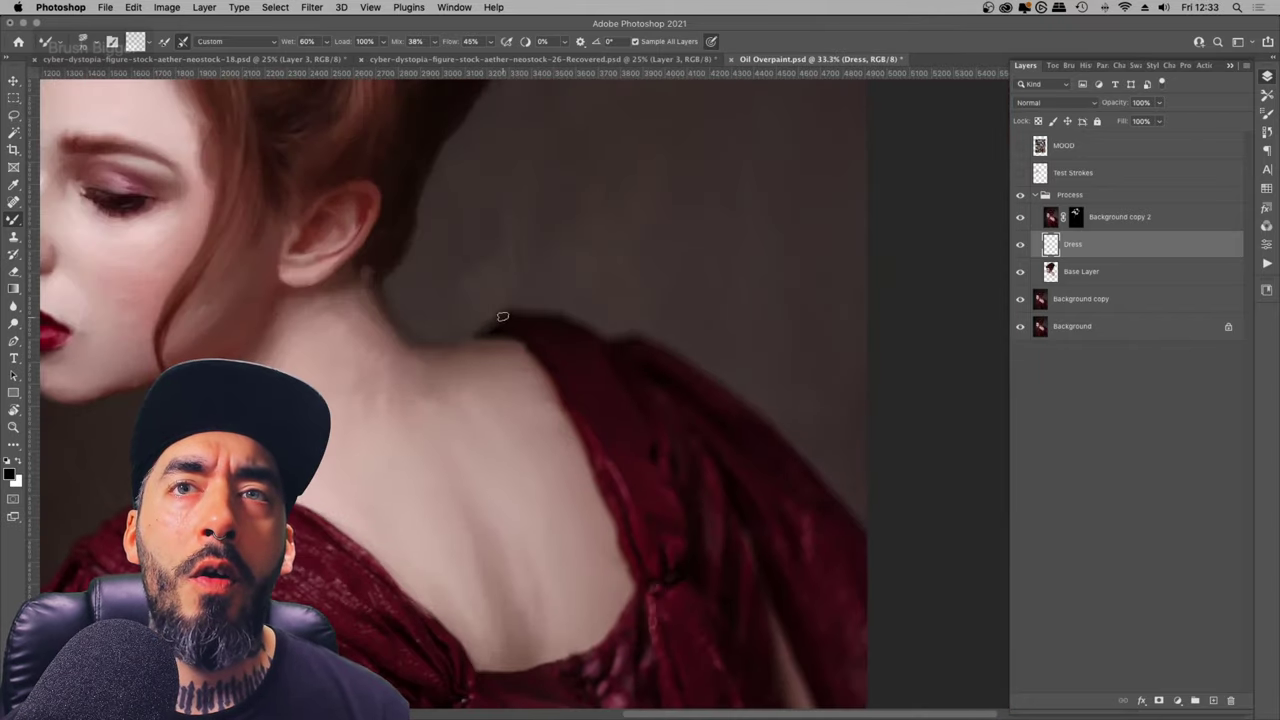
mouse_move(548, 367)
mouse_down()
mouse_move(490, 334)
mouse_move(535, 337)
mouse_up()
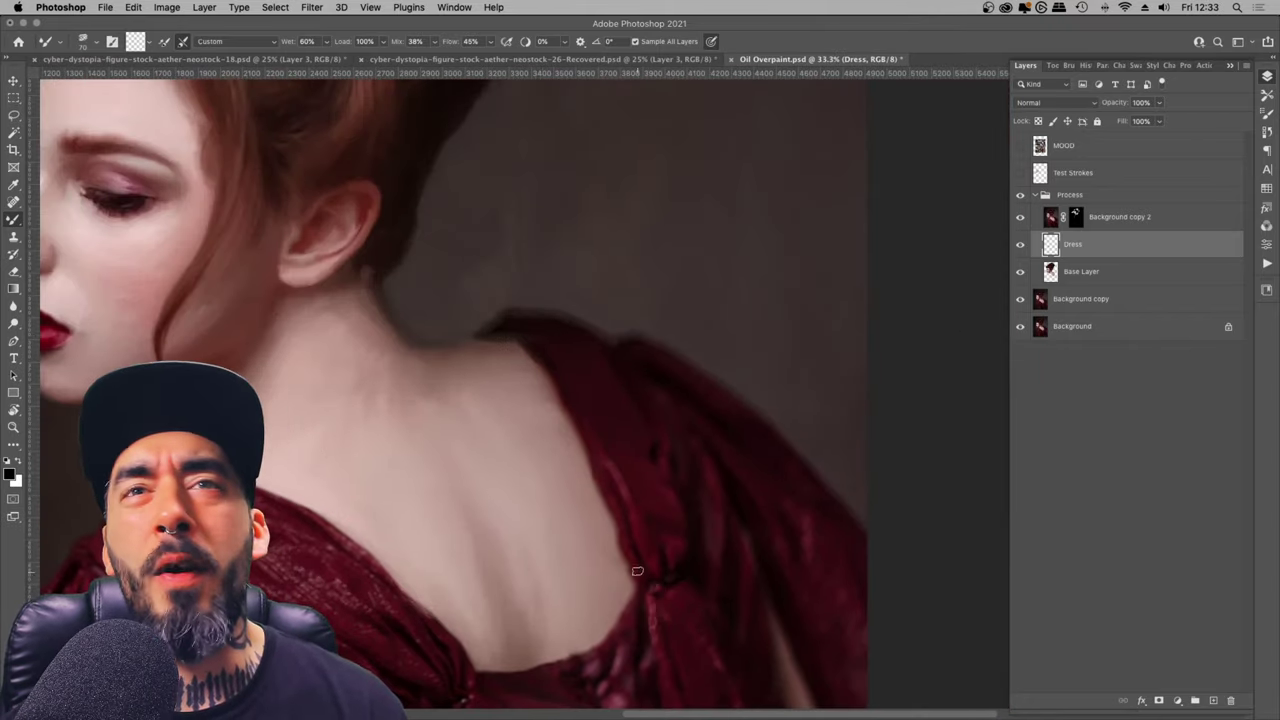
Step: Fill the unpainted gaps between the skin and the dress along the back neckline while the Background is hidden
scroll(701, 382, down, 5)
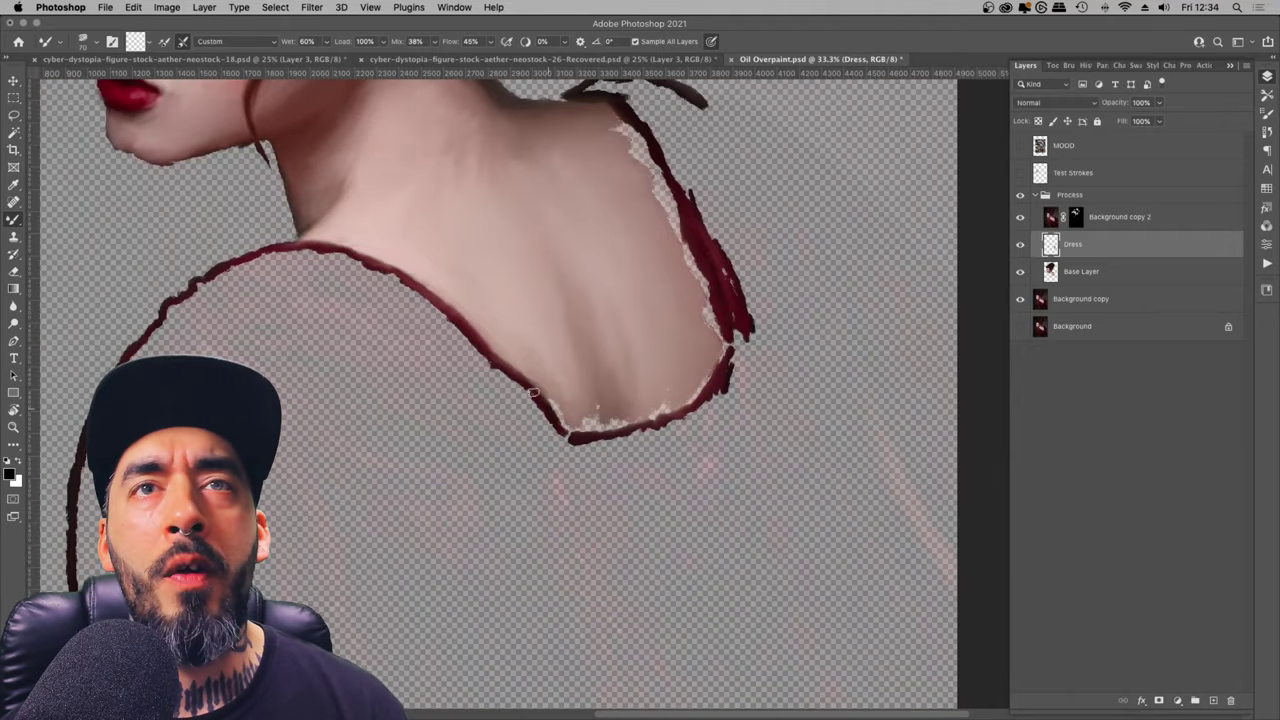
scroll(597, 403, left, 3)
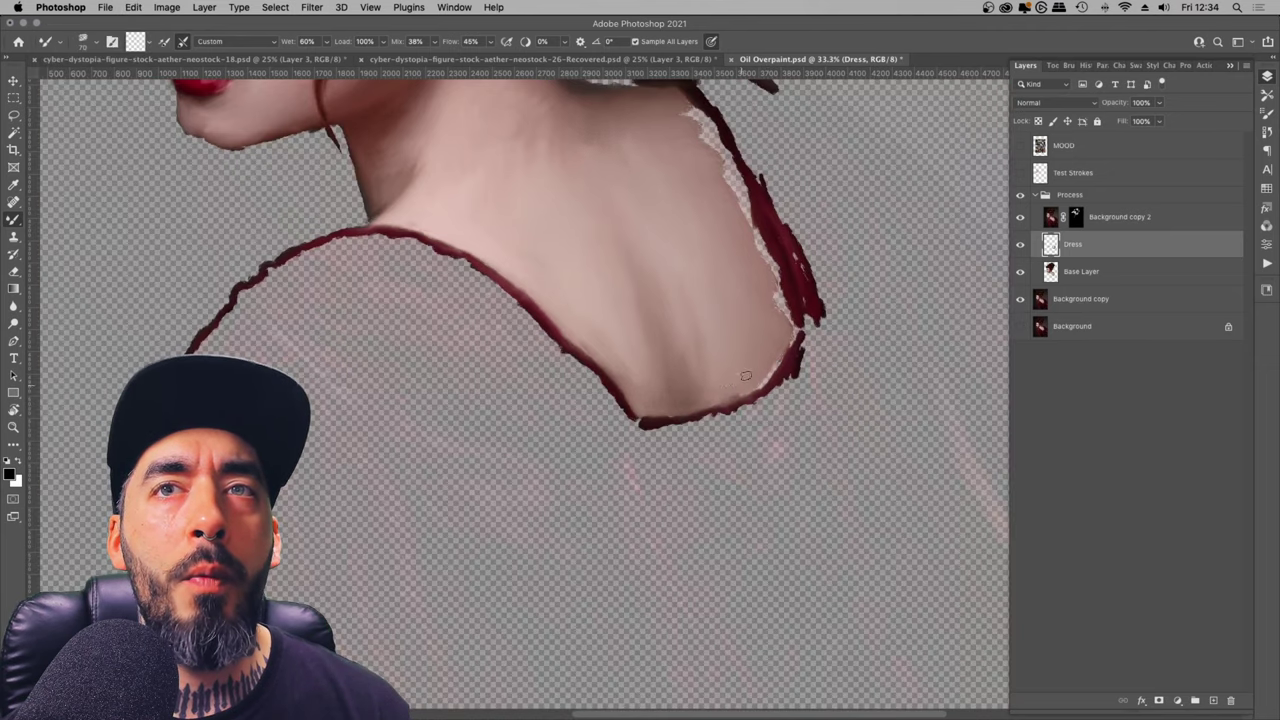
scroll(714, 344, up, 3)
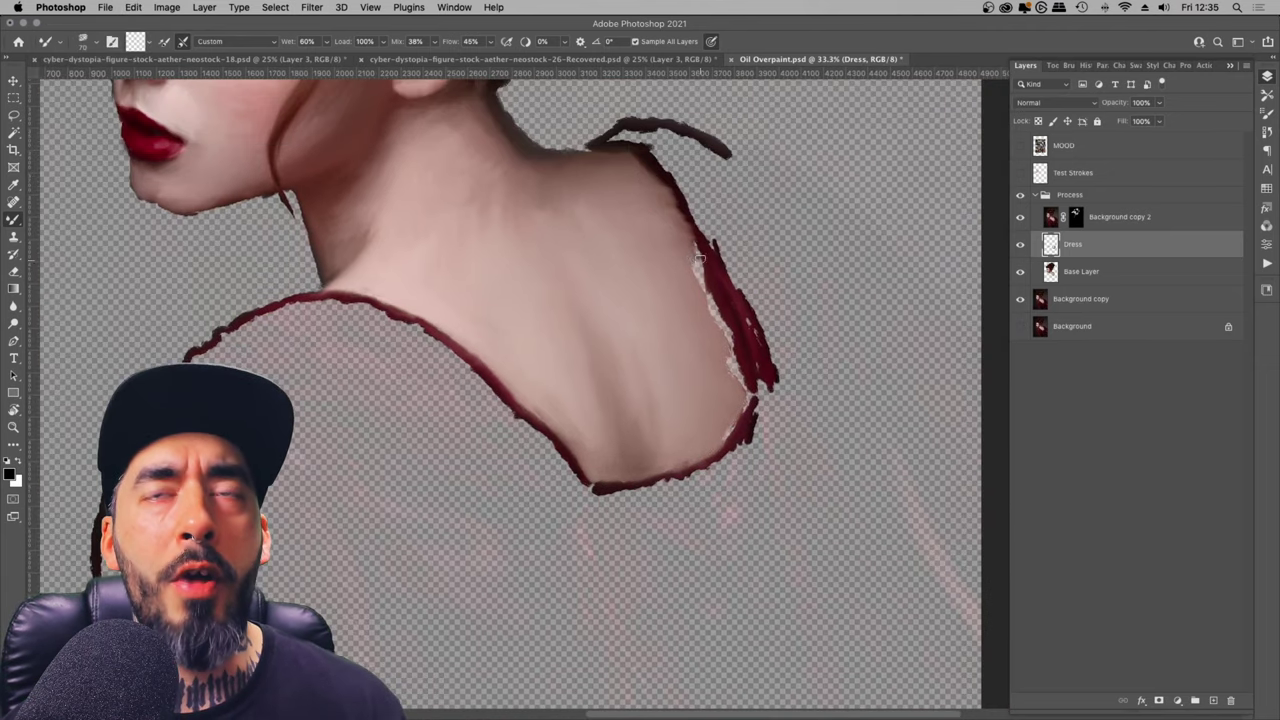
key(super+equal)
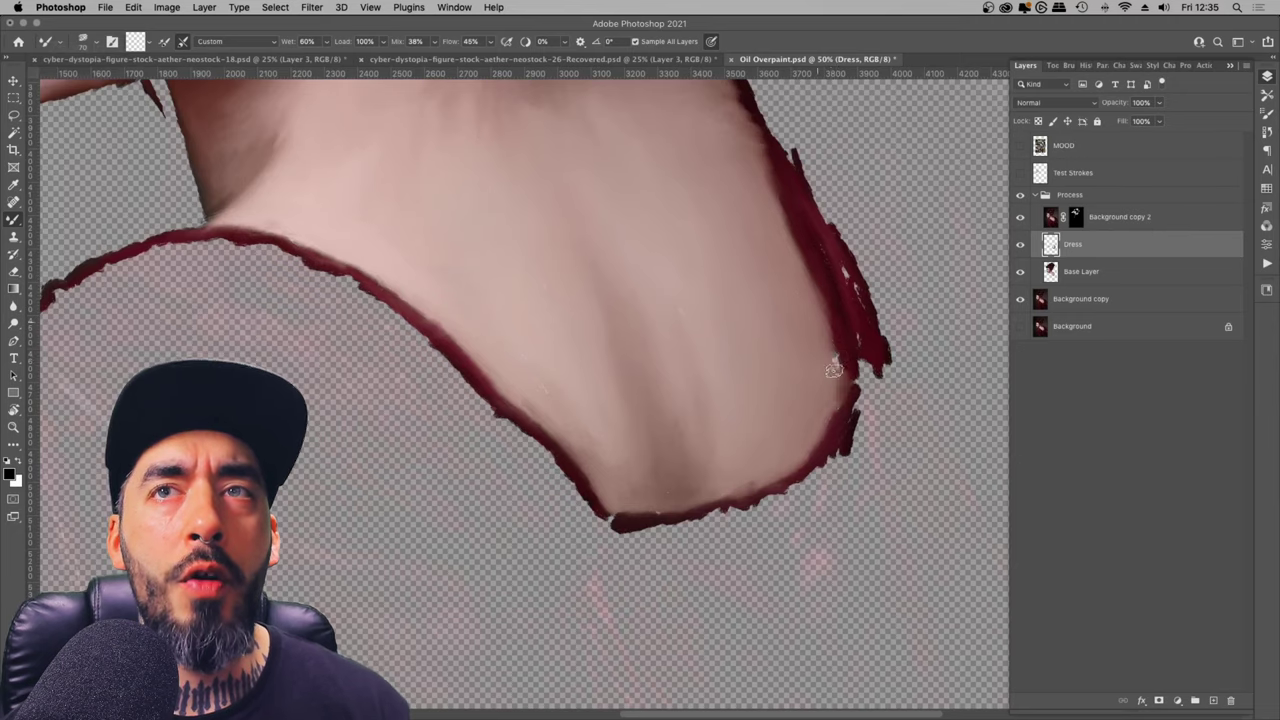
Step: Paint the outer contour of the far shoulder and sleeve out to the canvas edge with the size 70 Mixer Brush
key(super+minus)
key(super+minus)
key(super+minus)
key(super+minus)
key(super+equal)
key(super+equal)
drag(634, 330, 634, 340)
drag(576, 533, 417, 397)
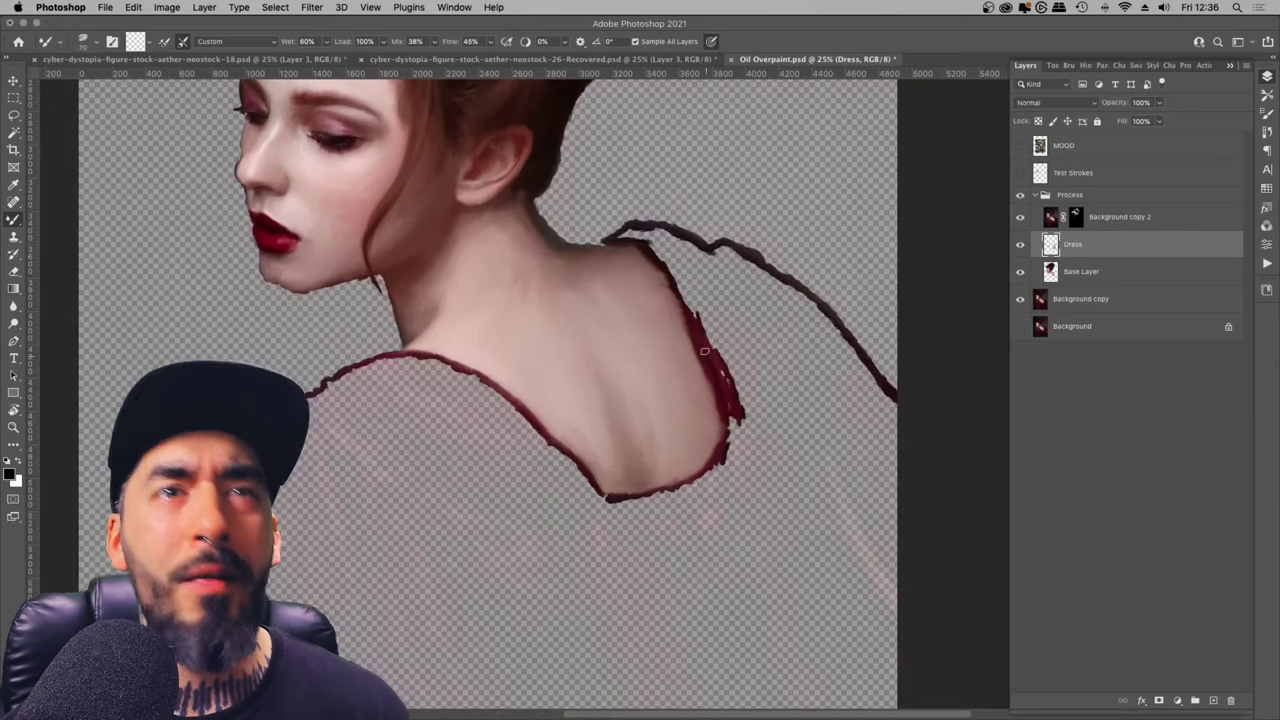
Step: Blend the folds of the far sleeve with the Mixer Brush at size 100
key(bracketright)
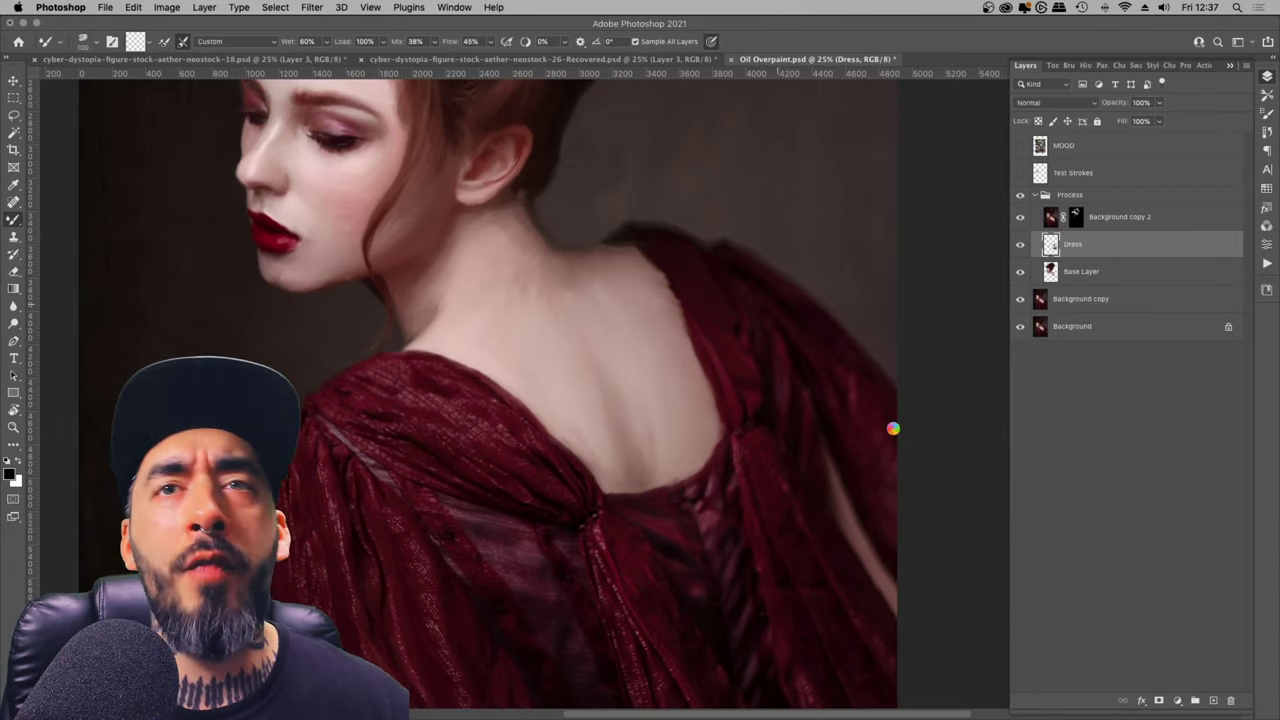
drag(779, 332, 725, 337)
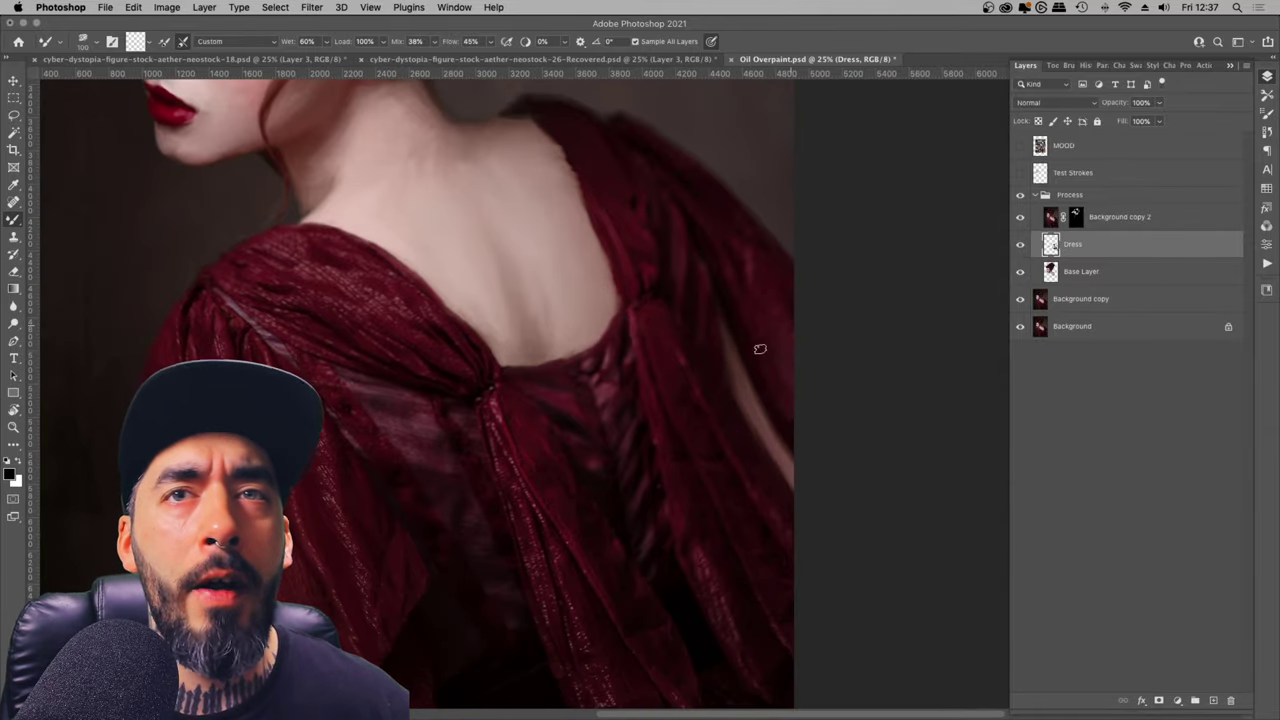
drag(530, 420, 814, 420)
Step: Smooth the sparkling texture on the back bodice and the hanging fabric below it with the Mixer Brush at size 90
key(super+plus)
key(bracketleft)
mouse_move(773, 705)
mouse_down()
mouse_move(684, 469)
mouse_move(691, 551)
mouse_up()
mouse_move(677, 258)
mouse_down()
mouse_move(569, 264)
mouse_move(527, 162)
mouse_up()
scroll(611, 527, right, 3)
scroll(611, 527, down, 3)
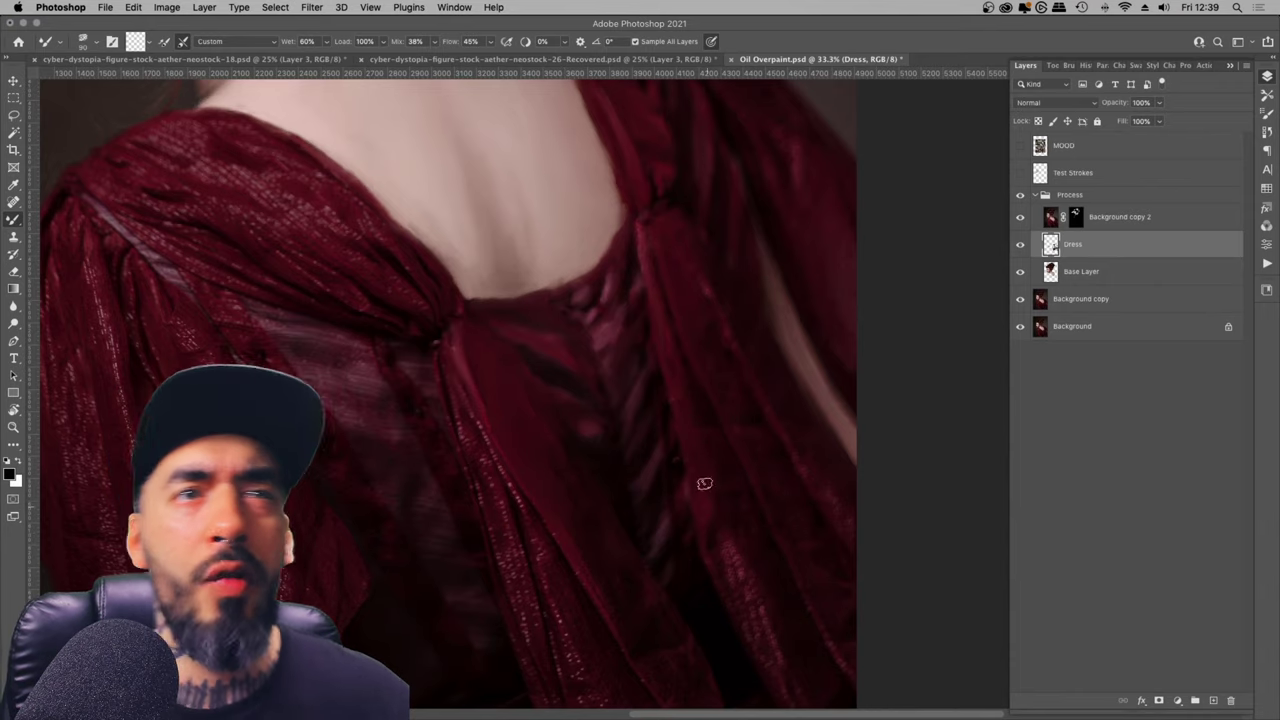
scroll(770, 582, right, 4)
scroll(770, 582, down, 3)
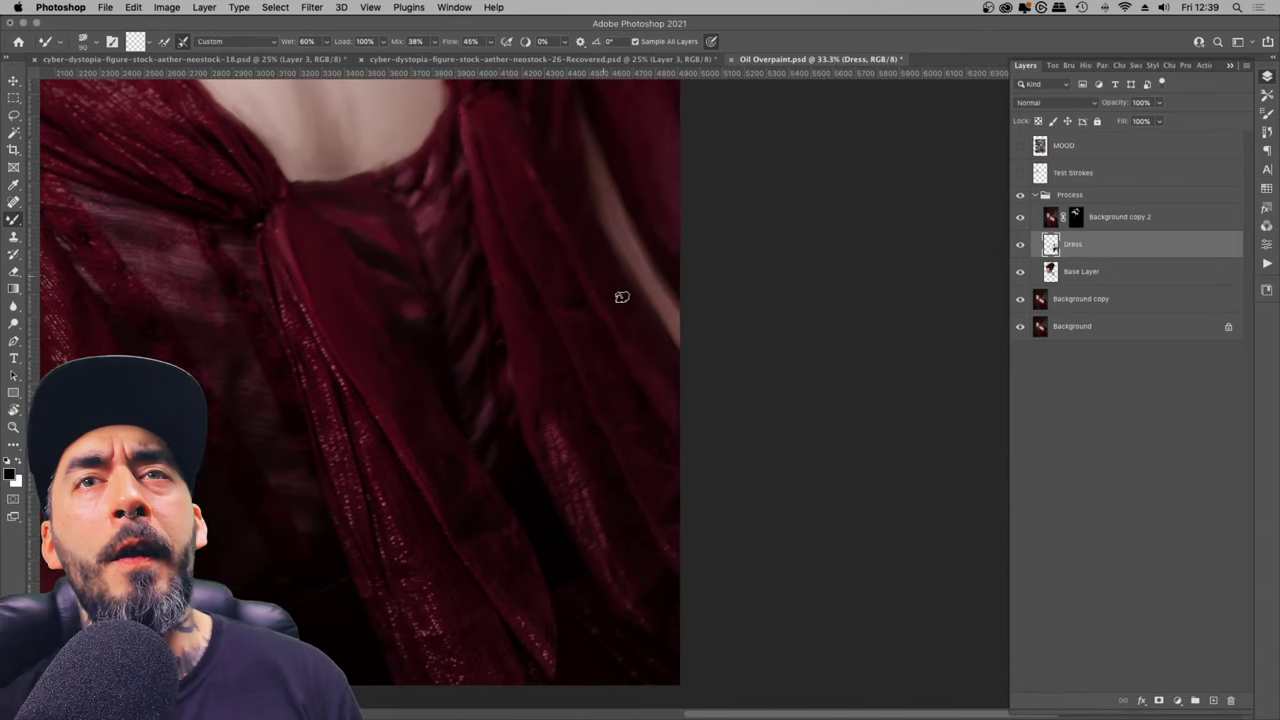
drag(476, 444, 717, 429)
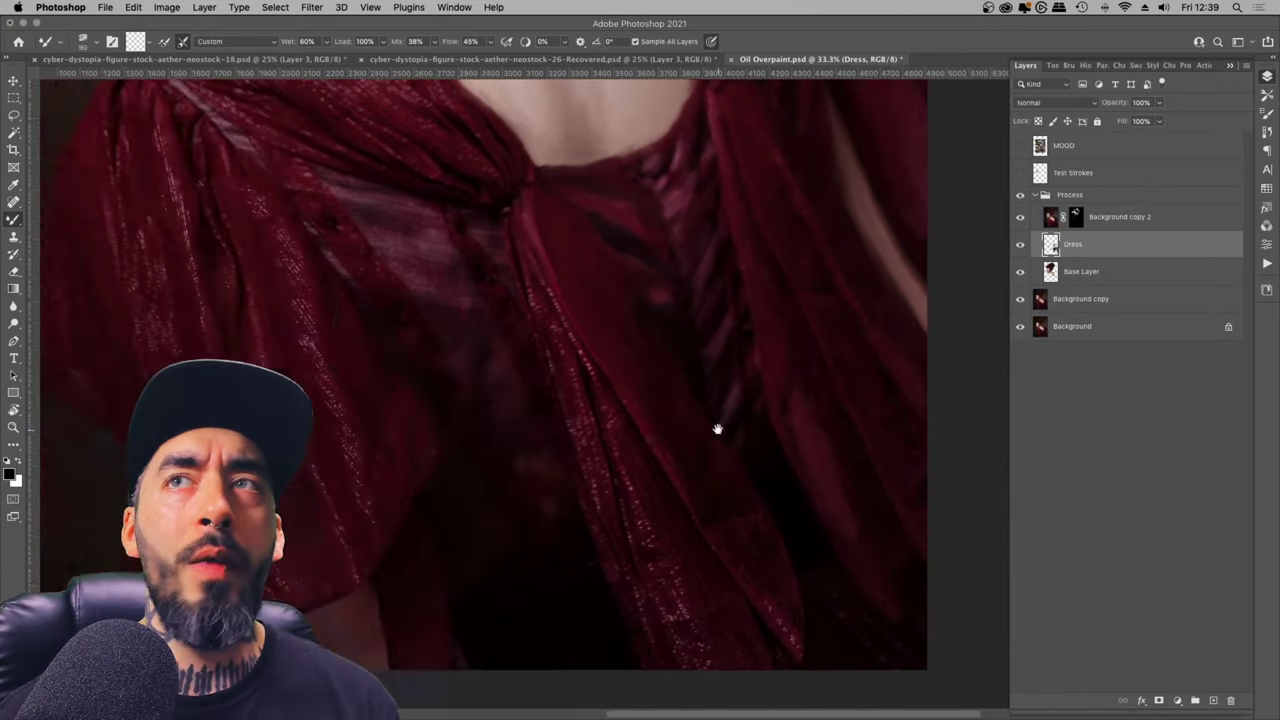
Step: Review the strokes with the Background hidden, fill in the far shoulder strap at brush size 200, and show the Background again
key(super+minus)
key(super+minus)
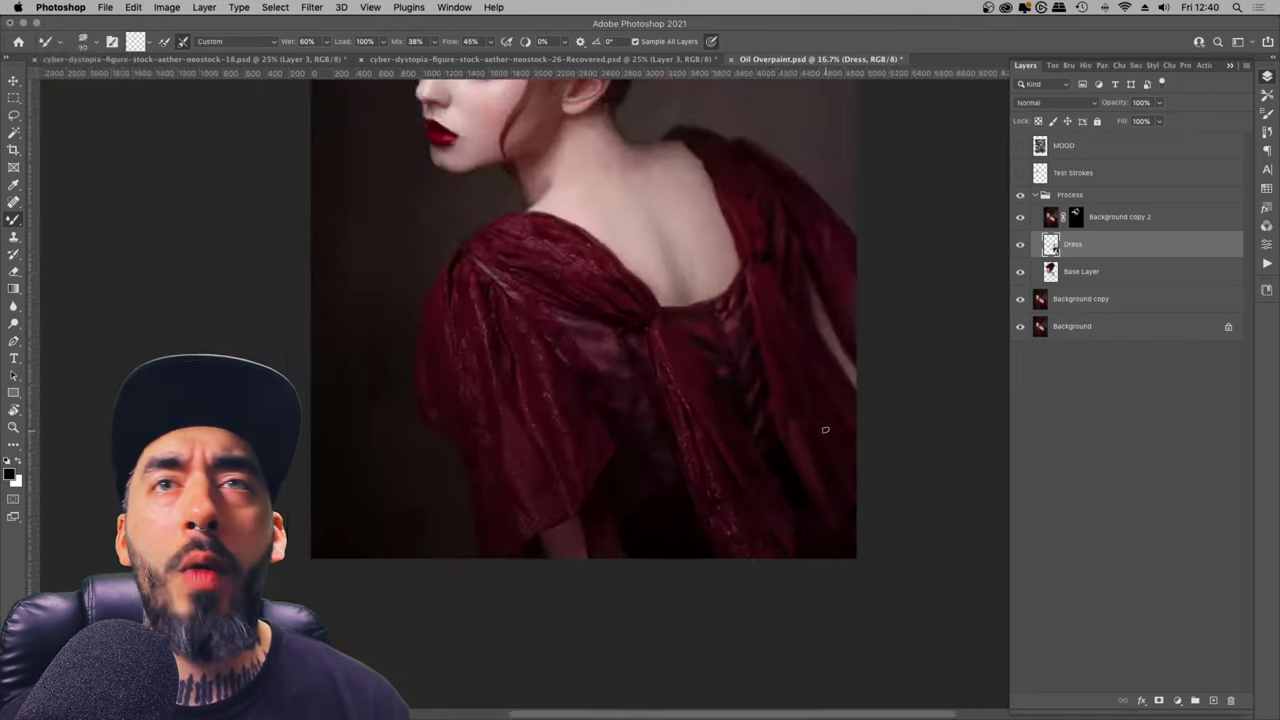
drag(829, 300, 889, 629)
drag(1020, 299, 1021, 326)
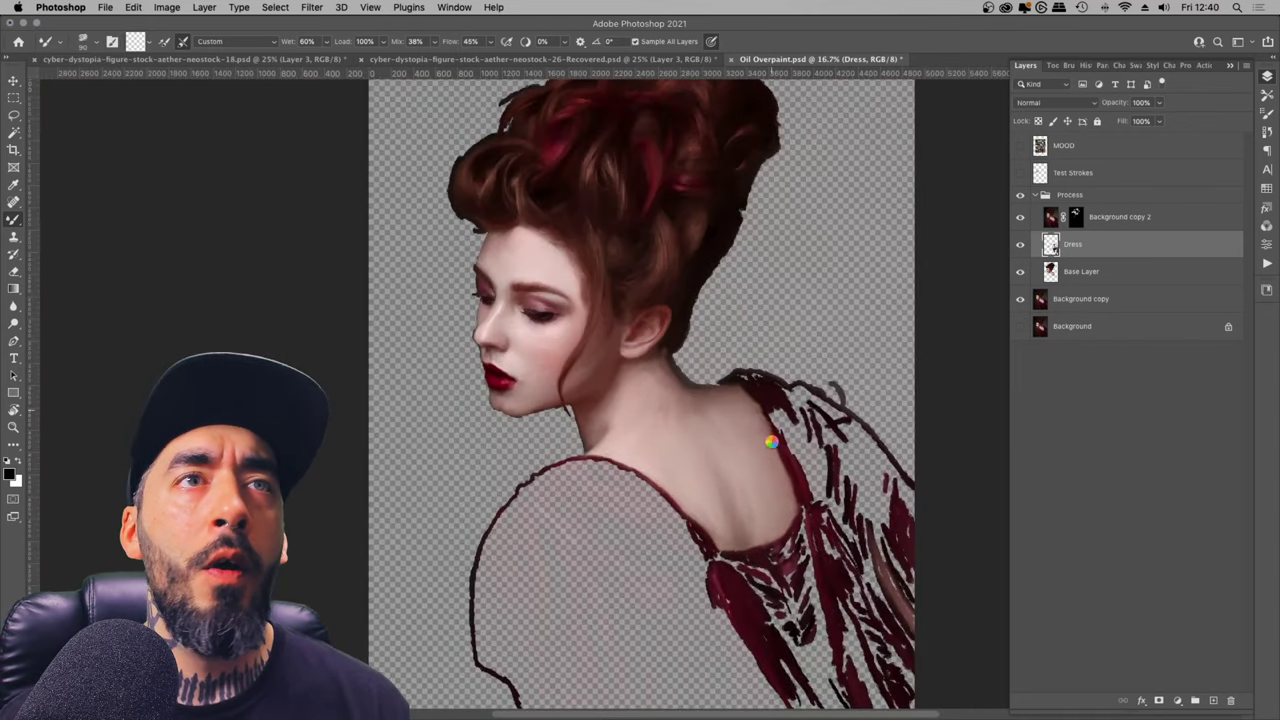
drag(777, 383, 741, 371)
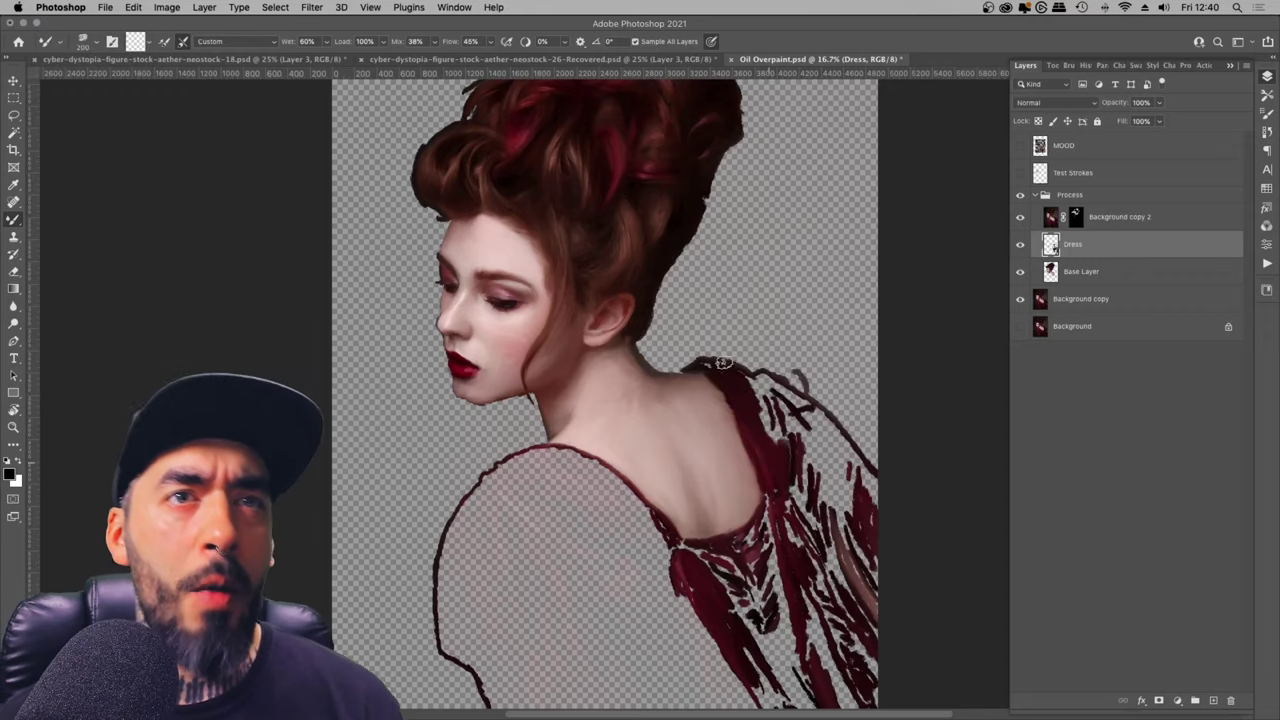
click(1020, 326)
Step: Paint over the sparkling fabric of the near shoulder drape and the sheer back panel with the Mixer Brush at size 175
key(super+plus)
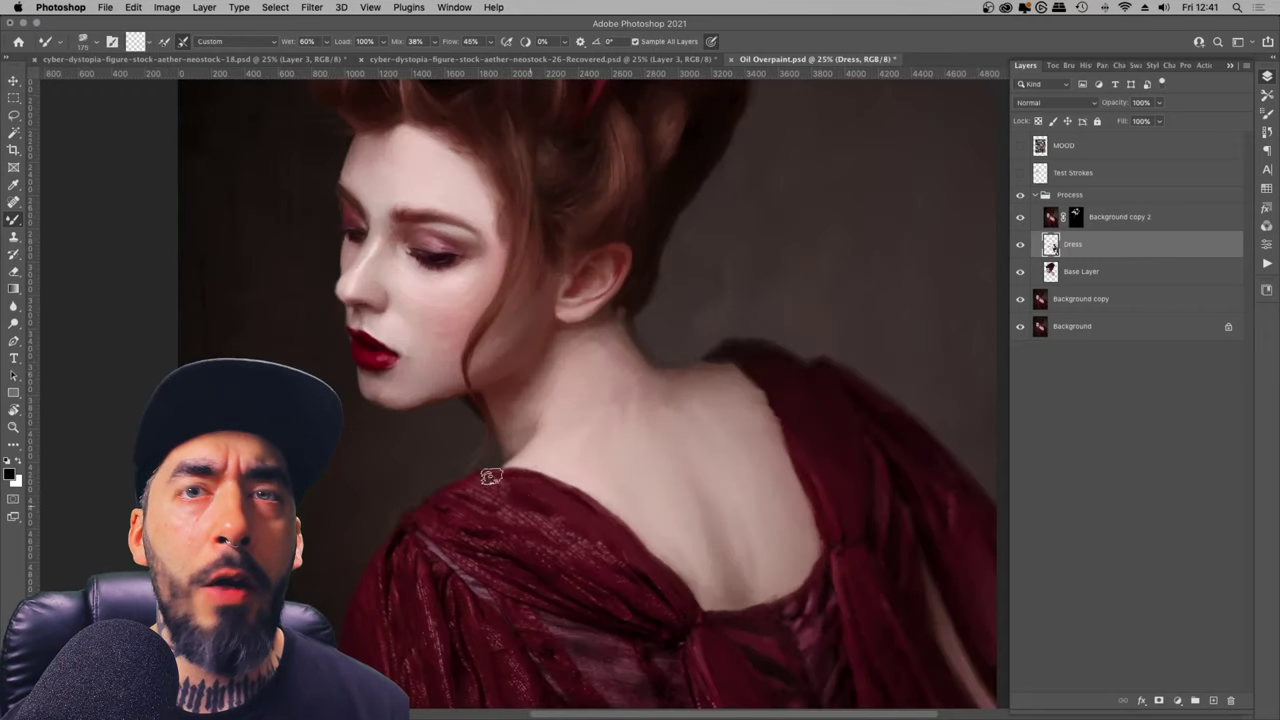
drag(535, 494, 364, 344)
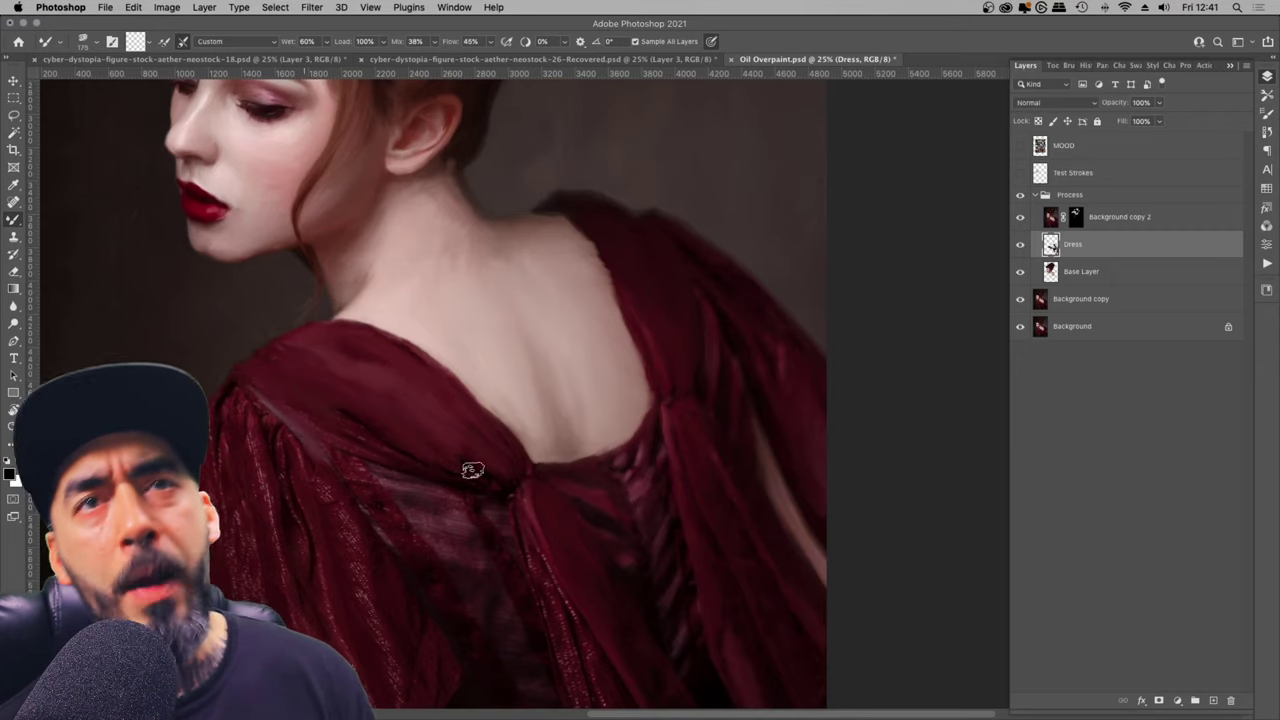
scroll(514, 543, down, 4)
scroll(514, 543, right, 2)
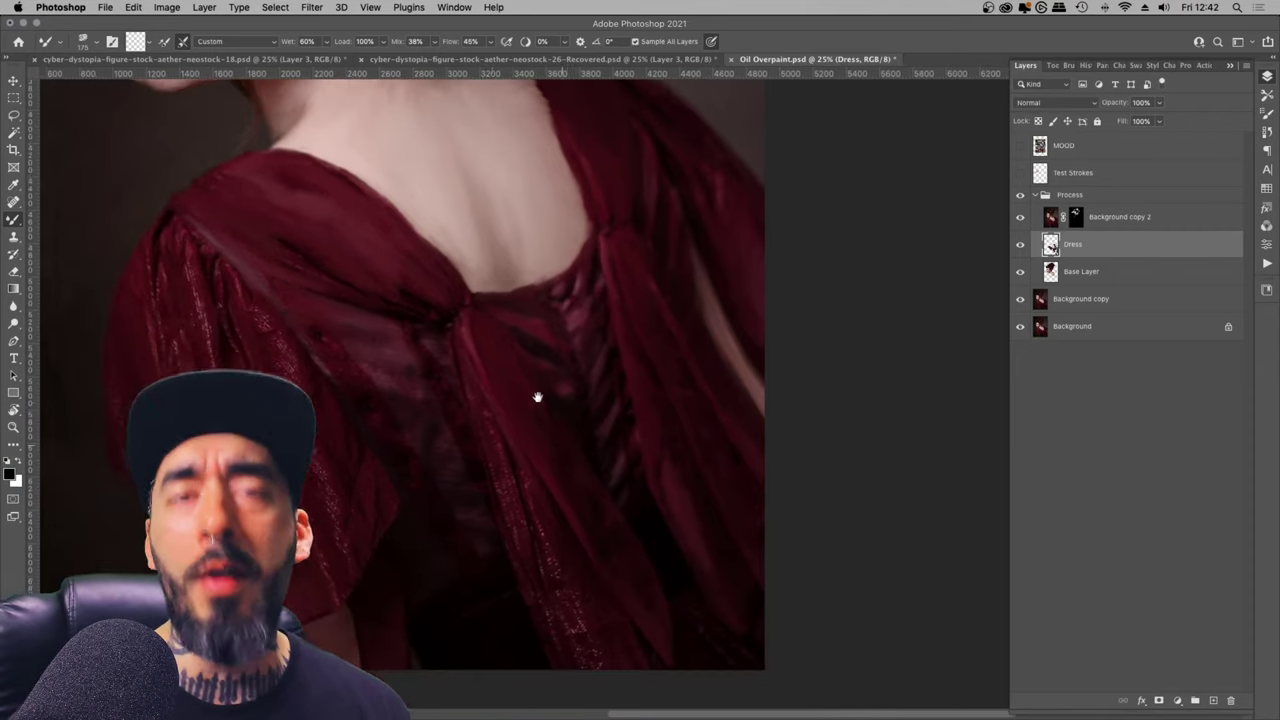
Step: Lower the opacity of the Background copy 2 layer to about 30%
scroll(595, 647, down, 3)
scroll(595, 647, right, 1)
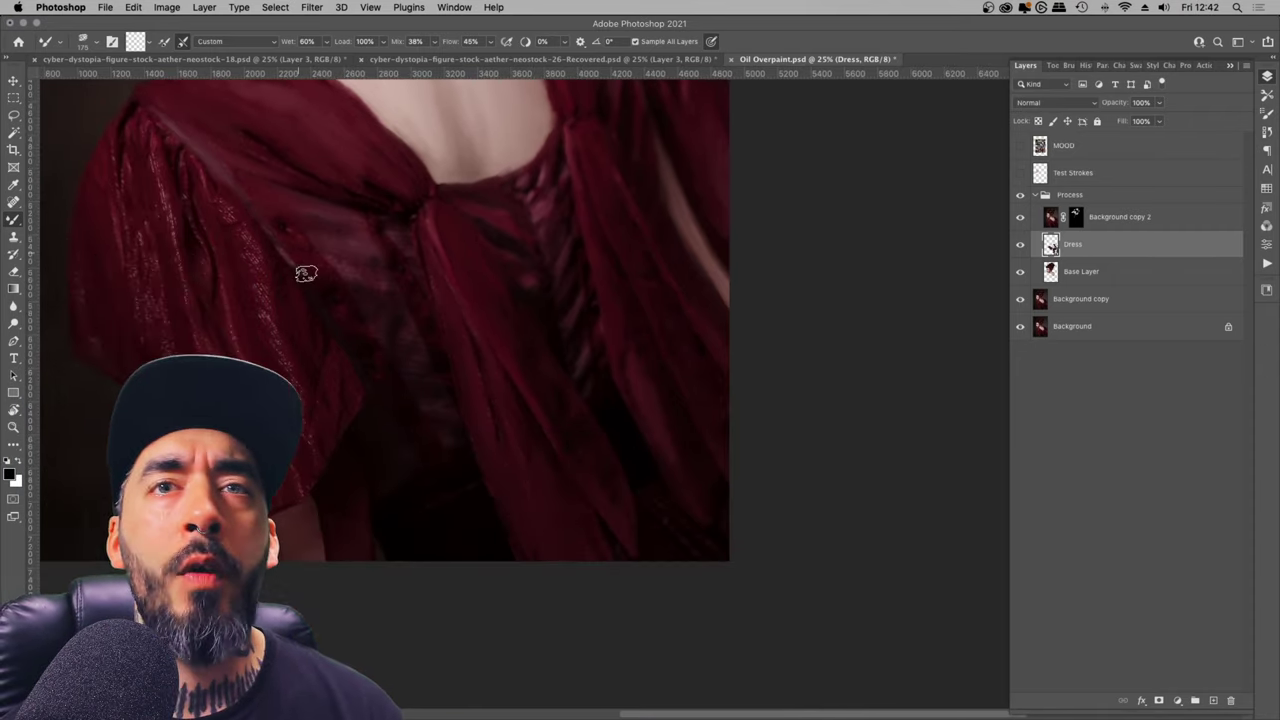
key(super+minus)
key(super+minus)
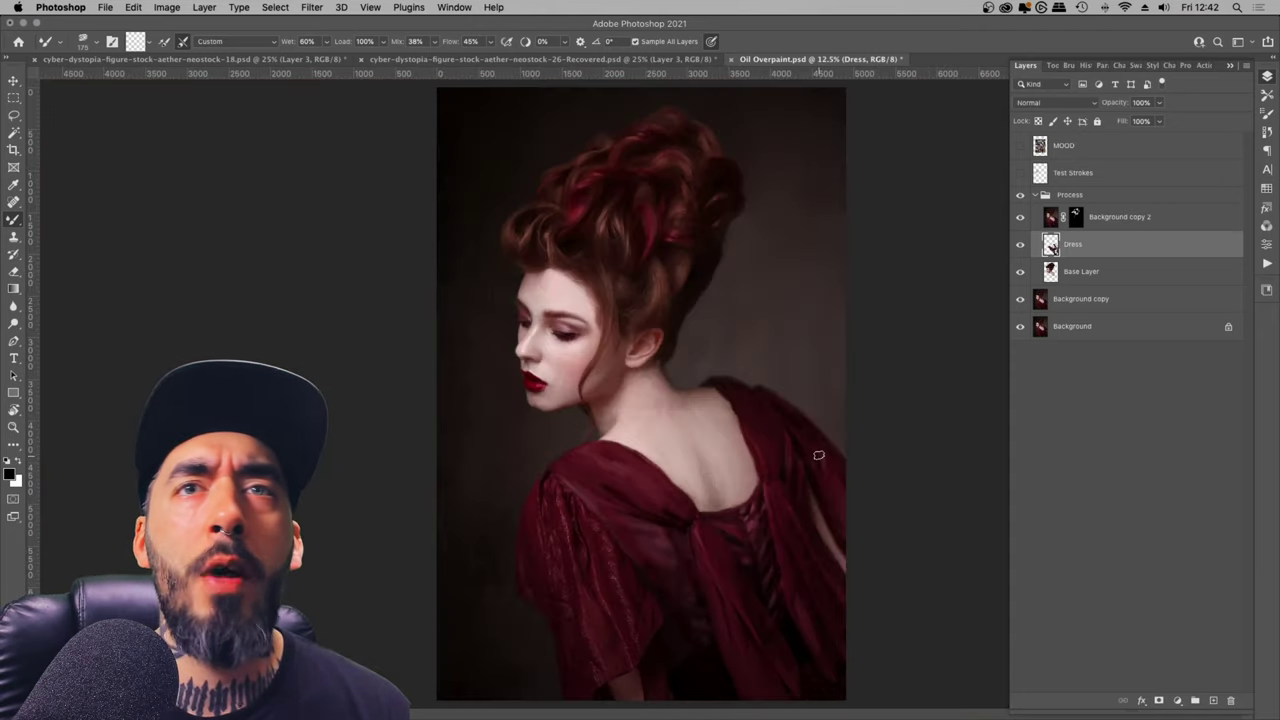
click(1110, 216)
drag(1159, 102, 1155, 121)
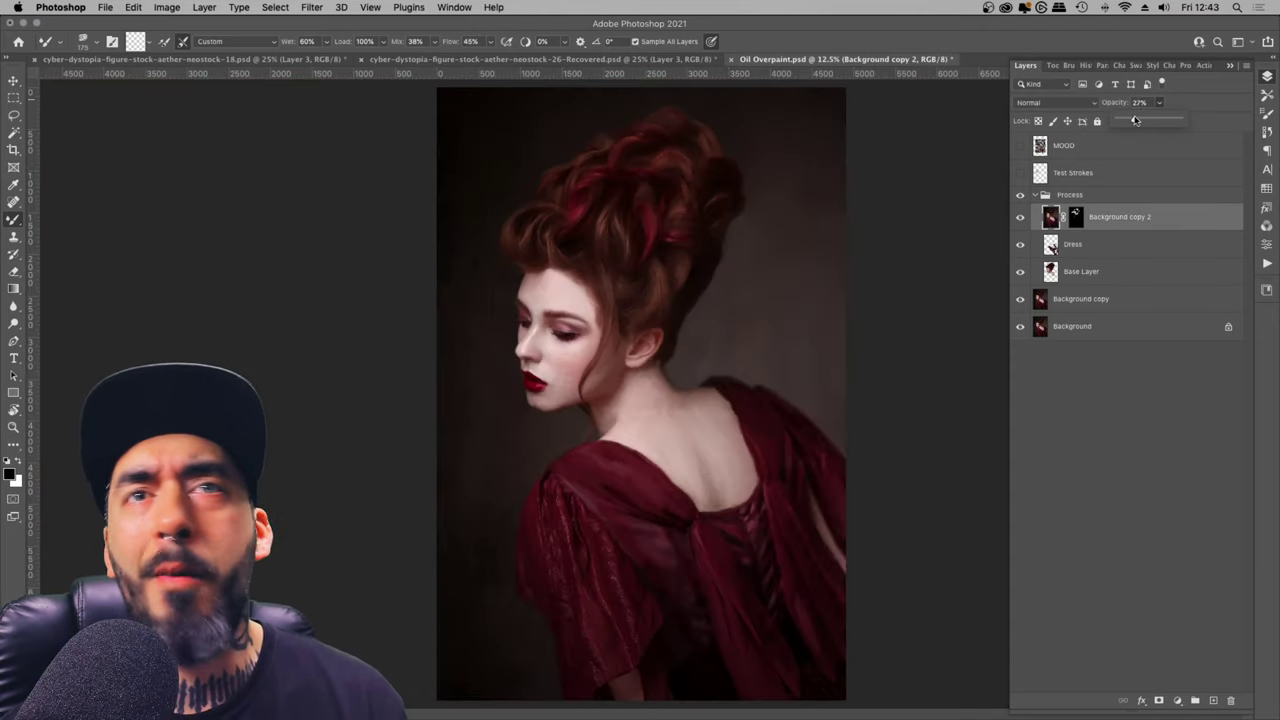
Step: Stamp the visible layers into a new layer above the Process group and raise its clarity with the Camera Raw Filter
click(1103, 196)
key(alt+shift+super+e)
click(311, 7)
click(400, 113)
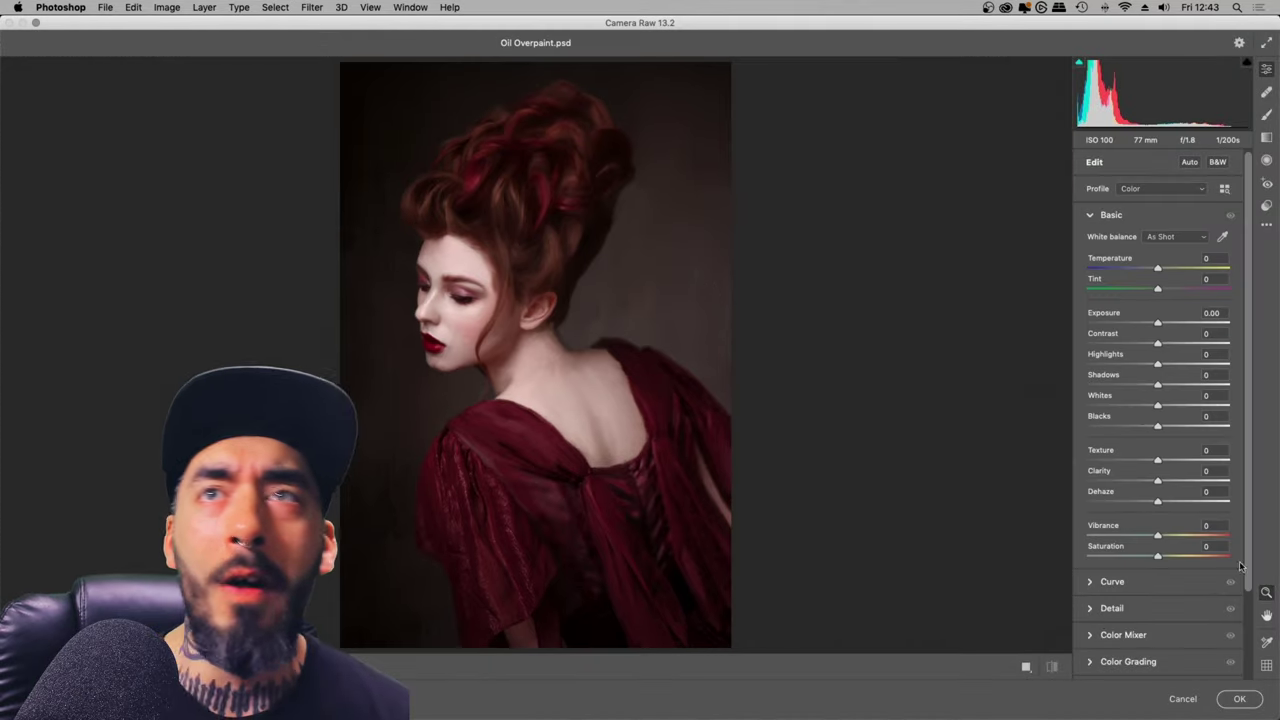
drag(1158, 480, 1229, 453)
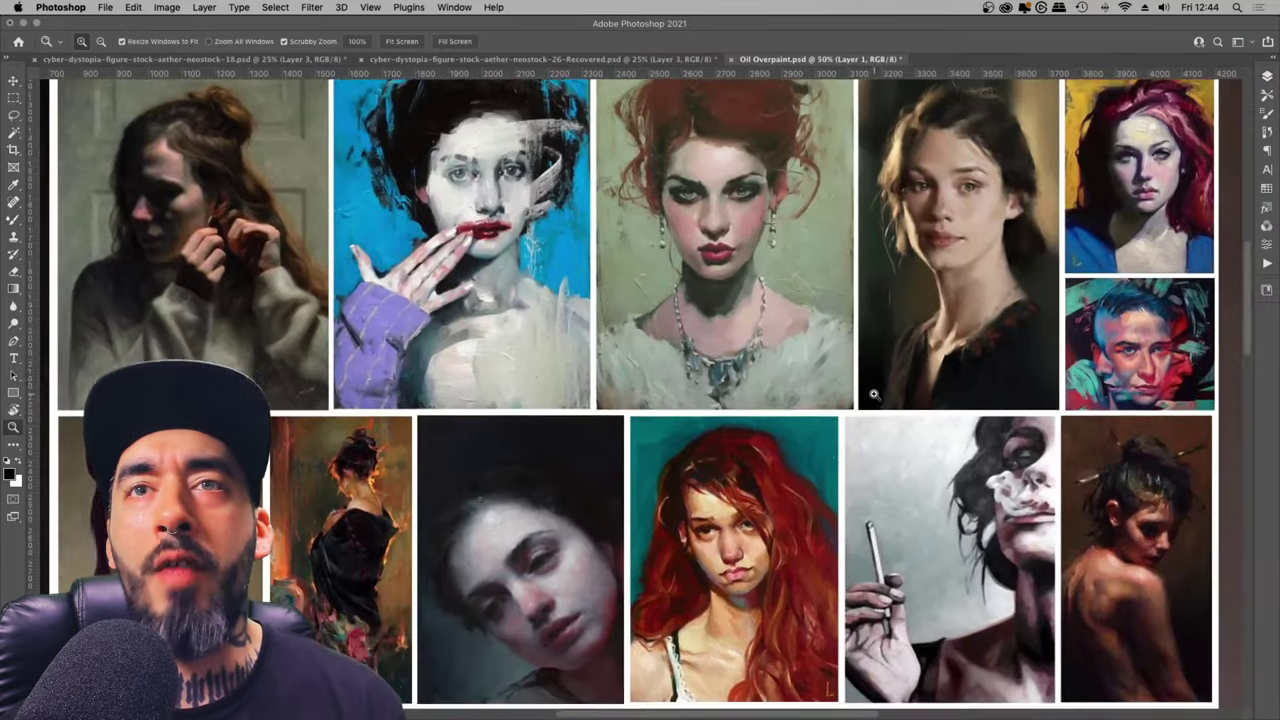
Step: Add a Curves adjustment layer above Layer 1 and raise the red channel's black point to tint the shadows red
drag(1246, 275, 1252, 478)
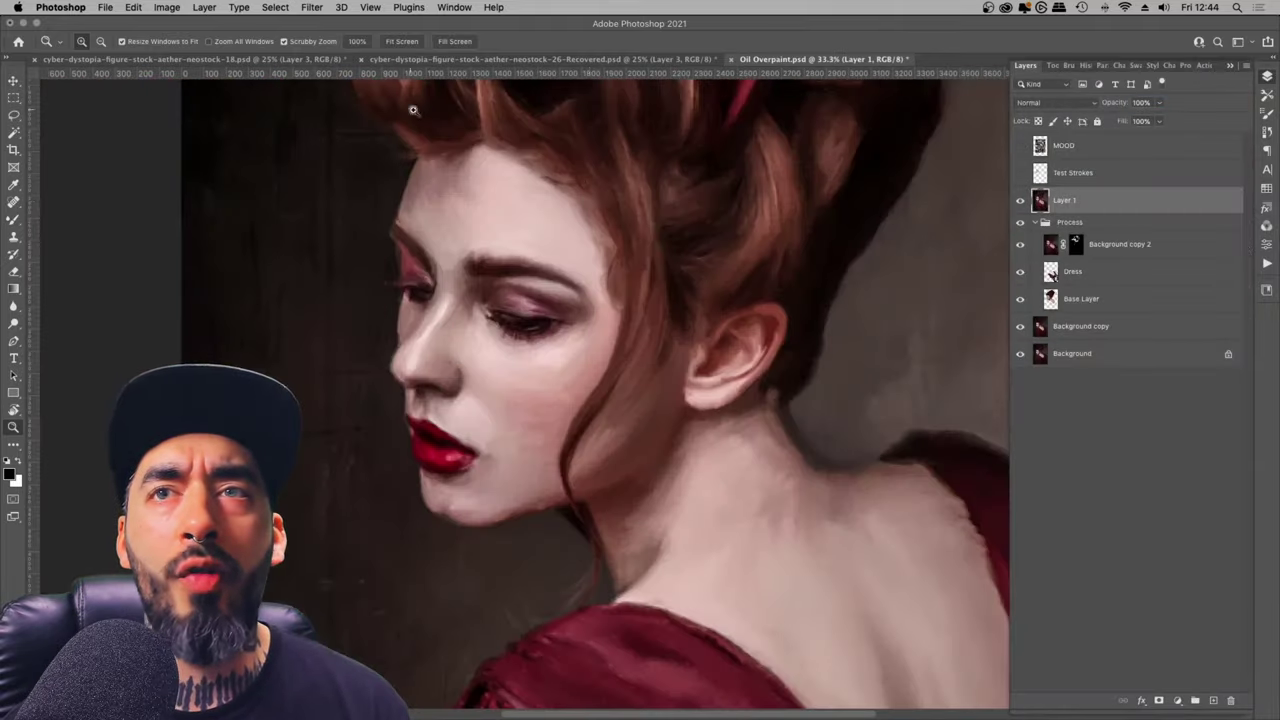
click(1177, 701)
click(1205, 514)
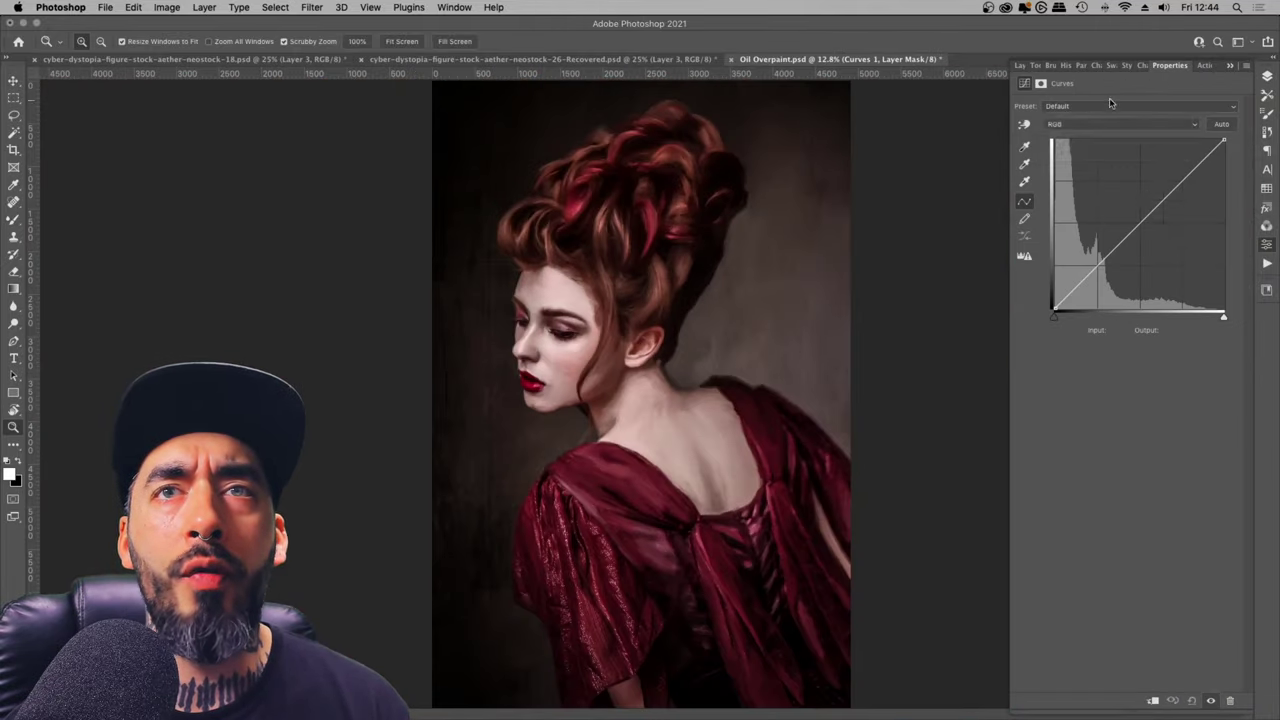
click(1112, 123)
drag(1141, 223, 1141, 223)
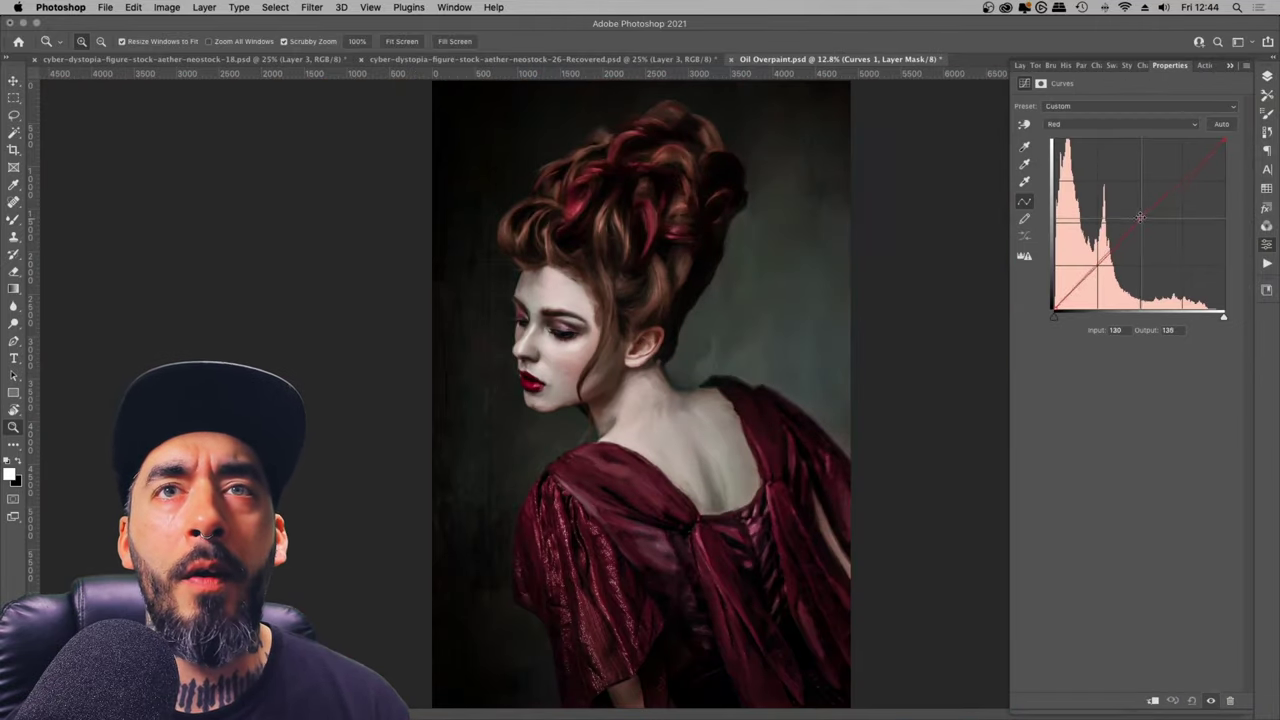
drag(1054, 308, 1052, 297)
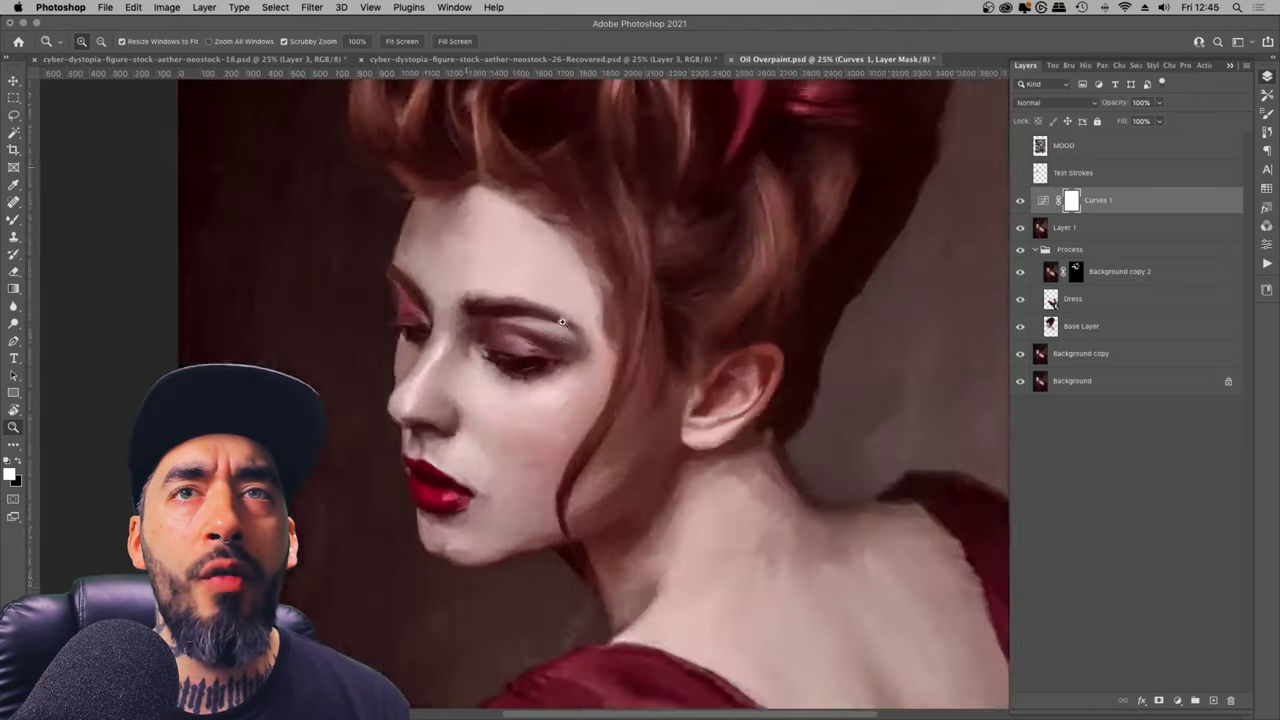
Step: Sharpen Layer 1 with the Unsharp Mask filter and try out different opacities for it
click(312, 7)
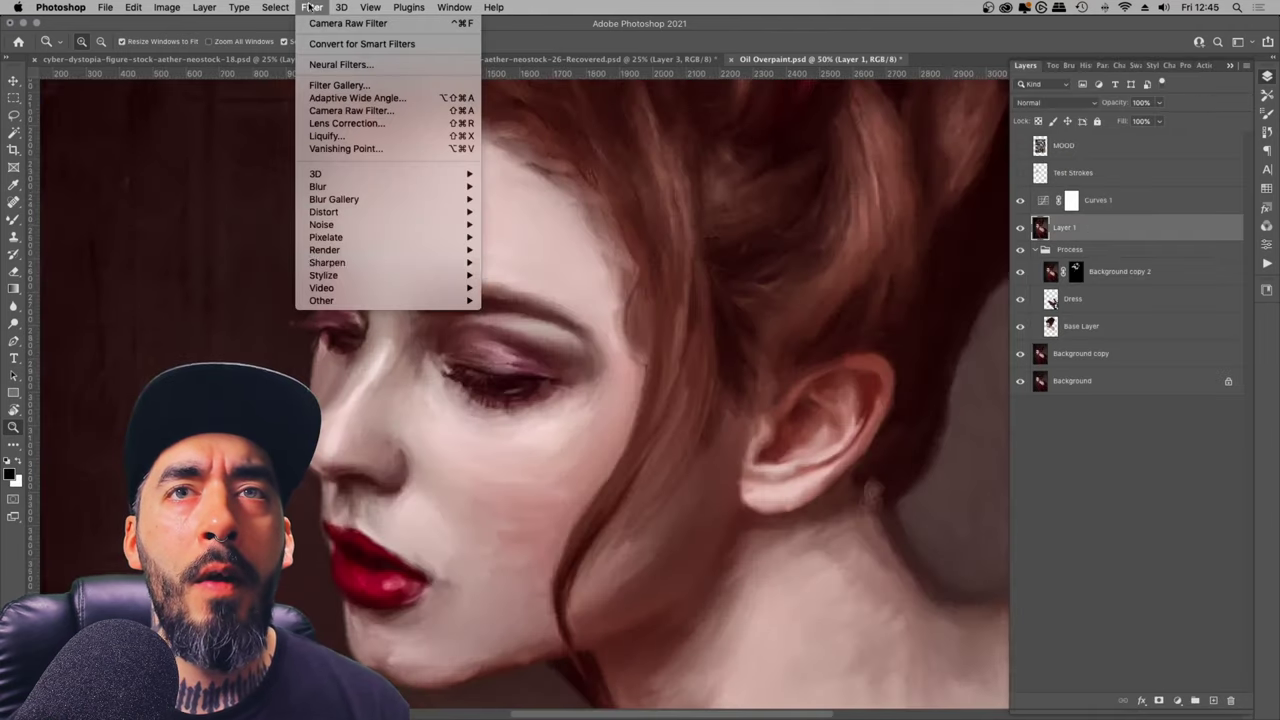
click(583, 325)
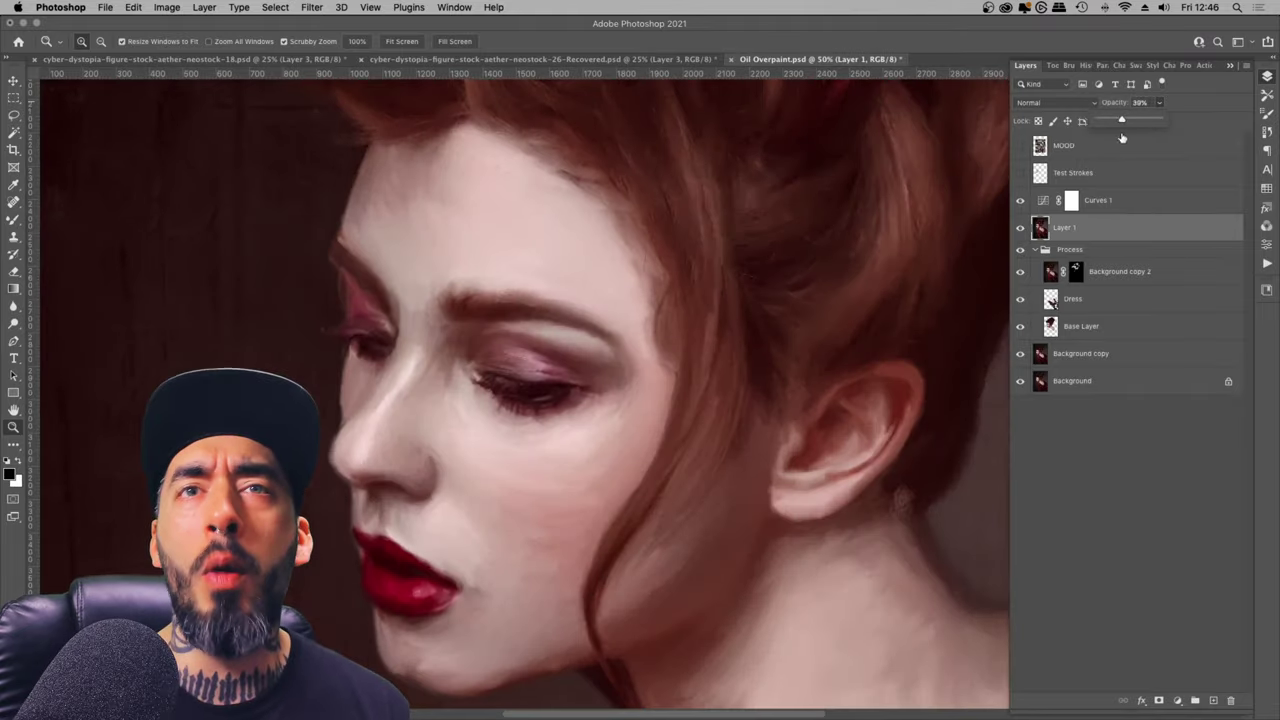
drag(1122, 138, 1225, 117)
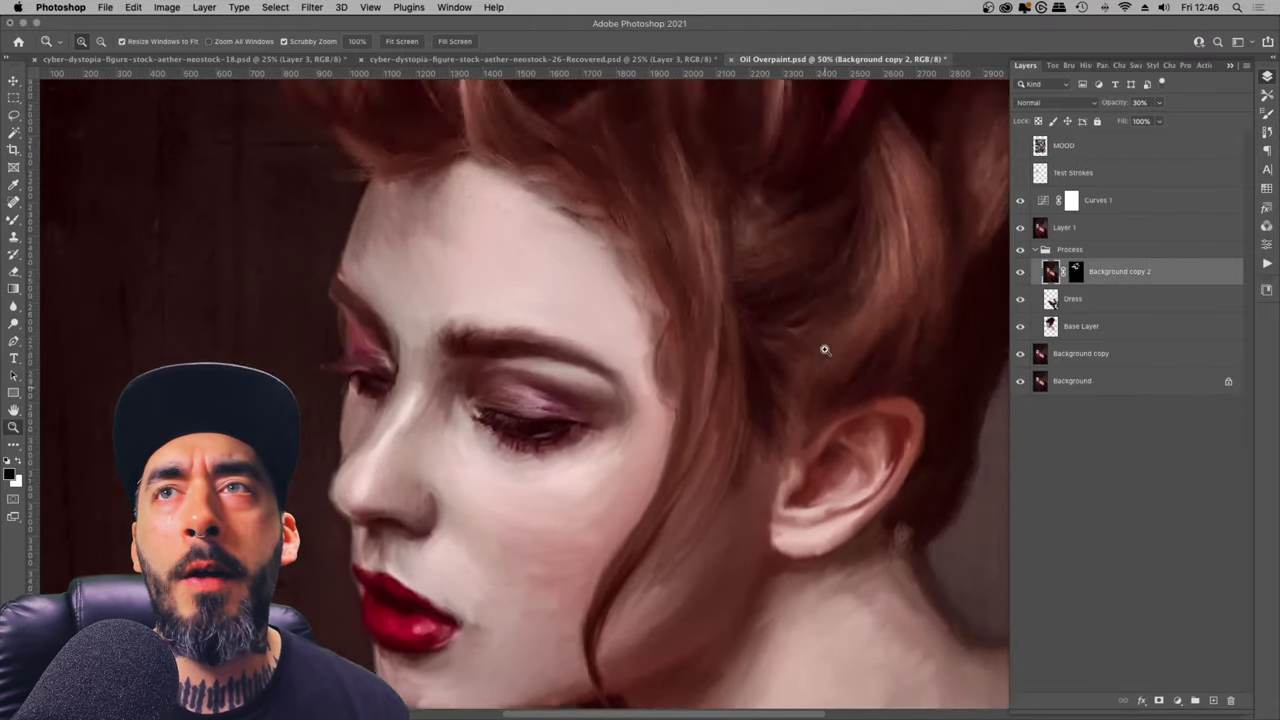
Step: Create a new layer above Layer 1 and blend the hairline and forehead with the Mixer Brush at size 125
drag(823, 349, 697, 349)
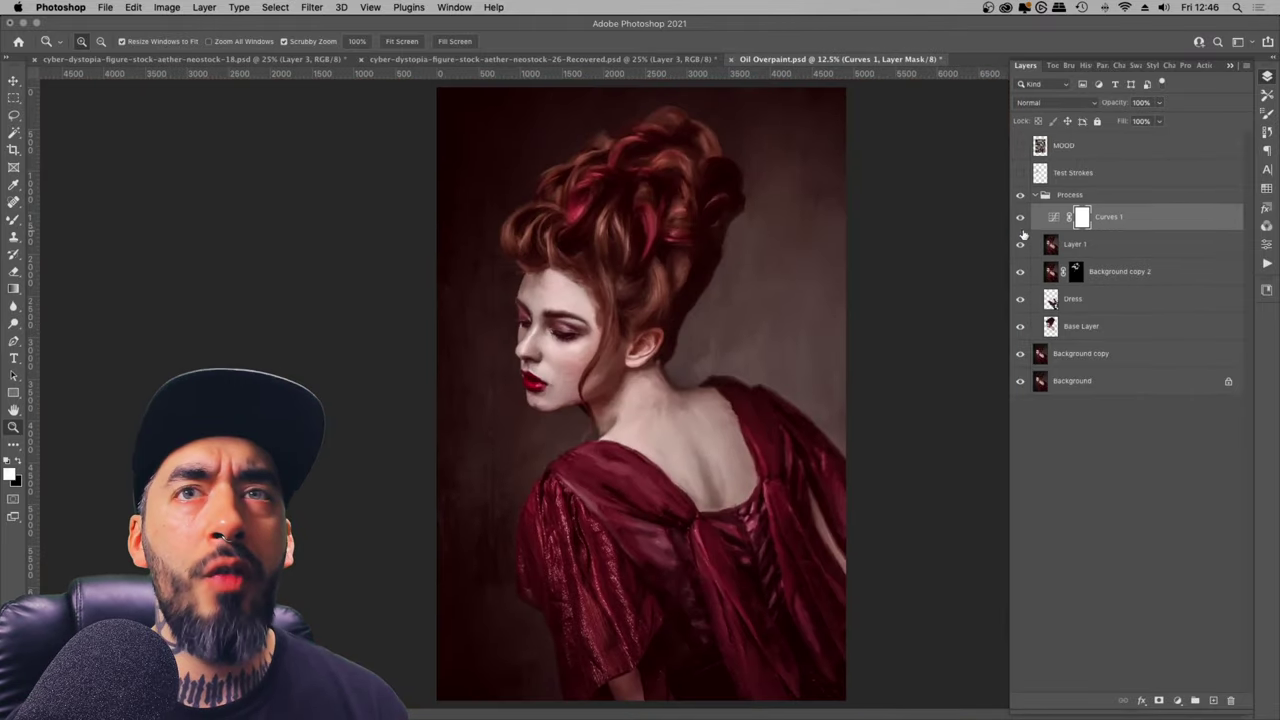
drag(622, 258, 700, 258)
click(1094, 247)
click(1213, 700)
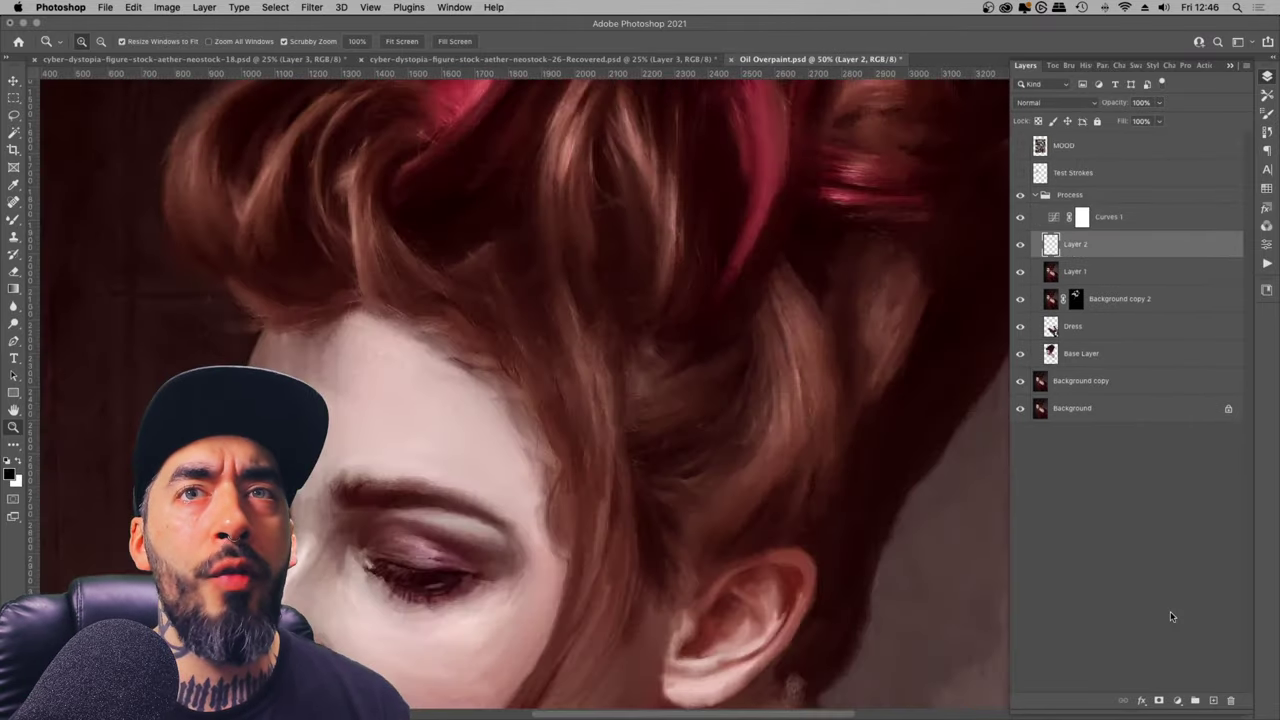
key(b)
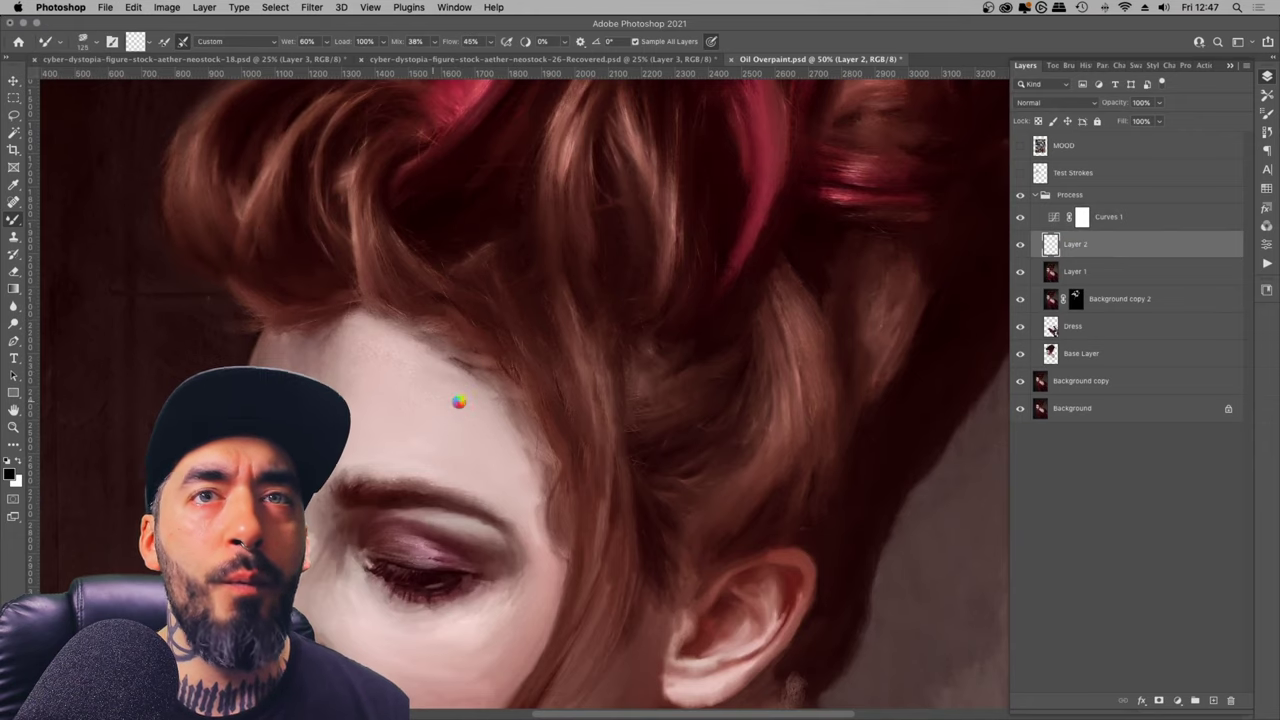
drag(476, 442, 303, 406)
Step: Reduce the brush size to 100, then move Layer 2 above Curves 1 and hide the Curves 1 layer
key([)
key(super+])
click(1018, 246)
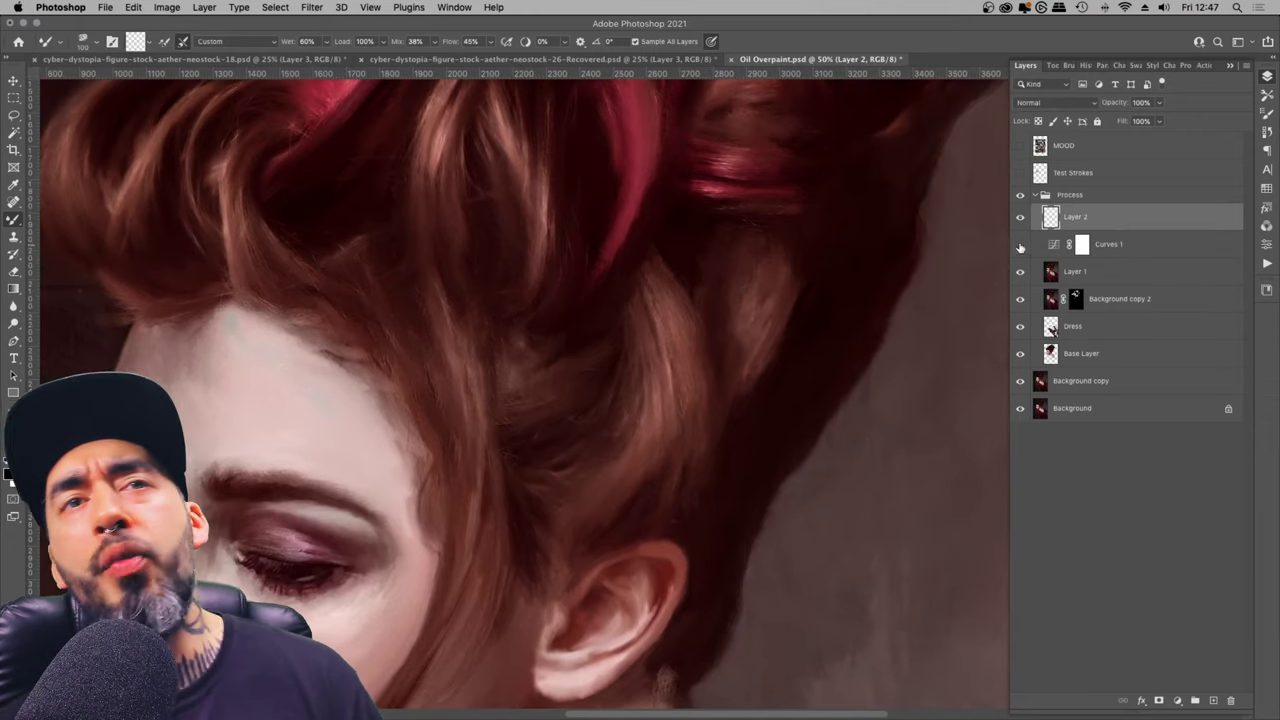
key(super+BackSpace)
key(super+z)
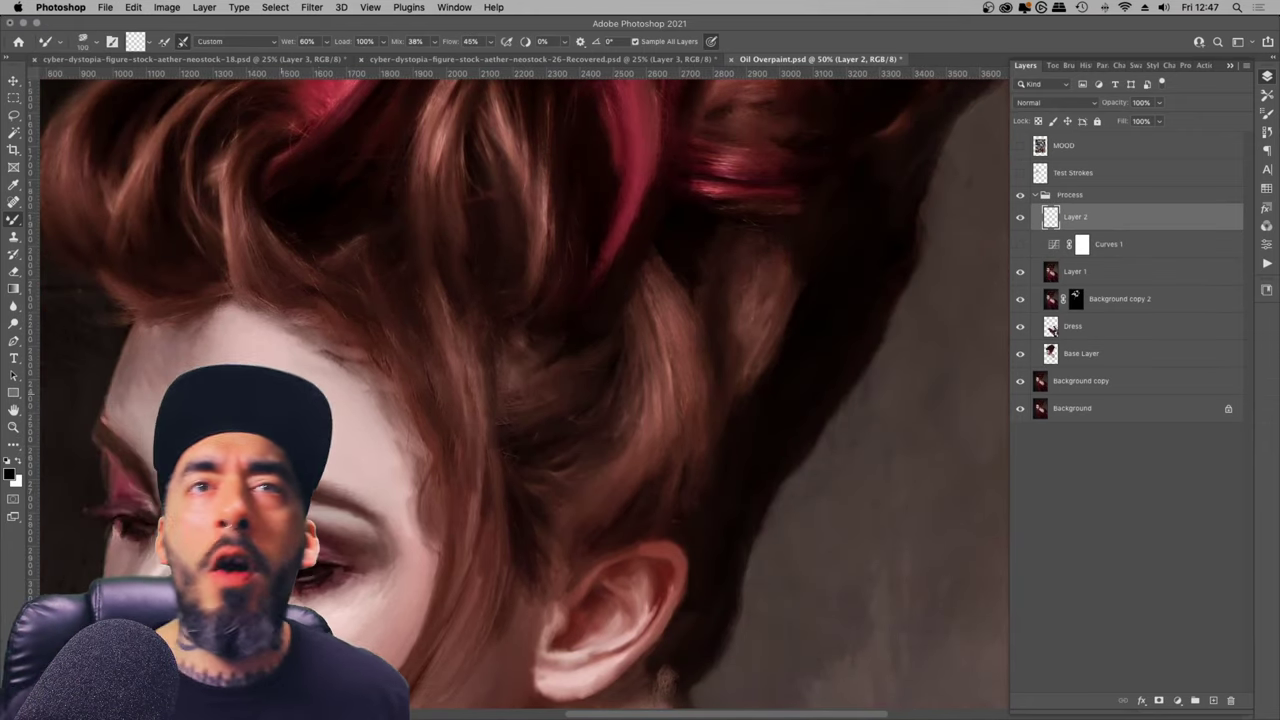
Step: Smooth the hair strands around the temple and above the ear with the Mixer Brush at size 100
scroll(337, 392, right, 2)
scroll(337, 392, up, 1)
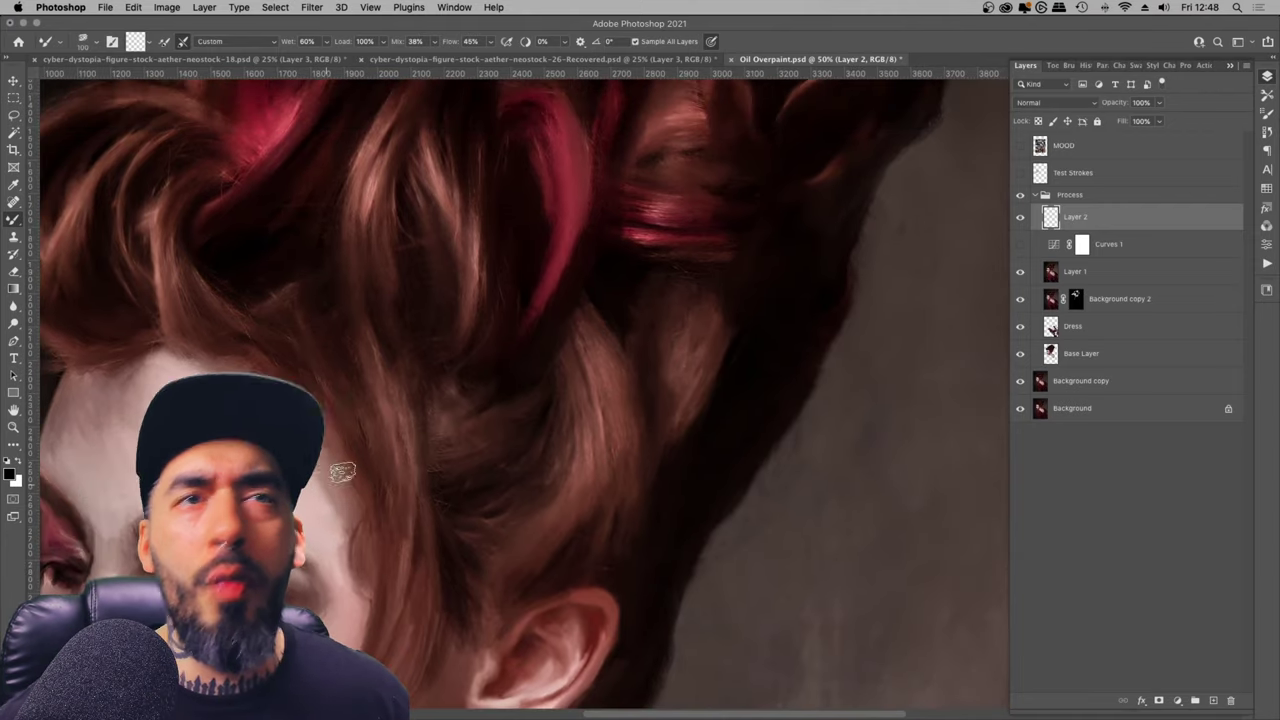
scroll(366, 447, down, 3)
scroll(394, 291, left, 1)
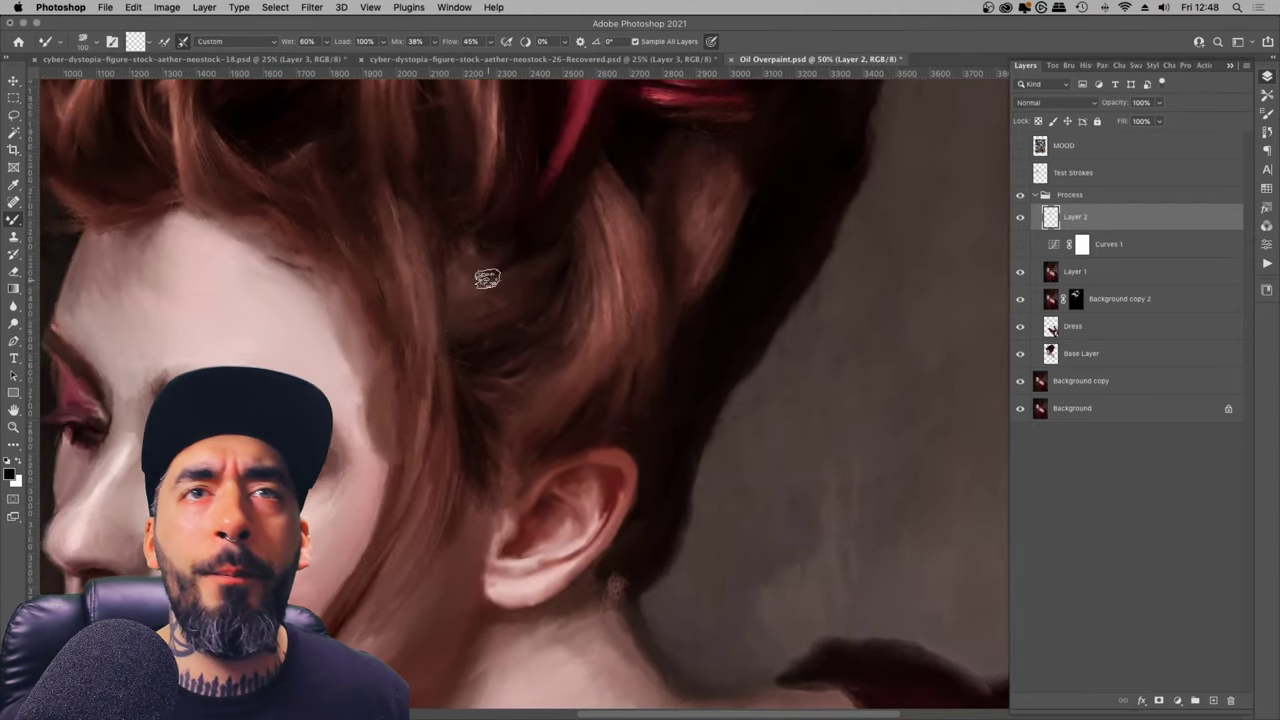
key(super+0)
Step: Undo the recent Mixer Brush work on the new layer above Curves 1
key(super+z)
key(super+z)
key(super+z)
key(super+plus)
key(super+plus)
scroll(521, 251, up, 5)
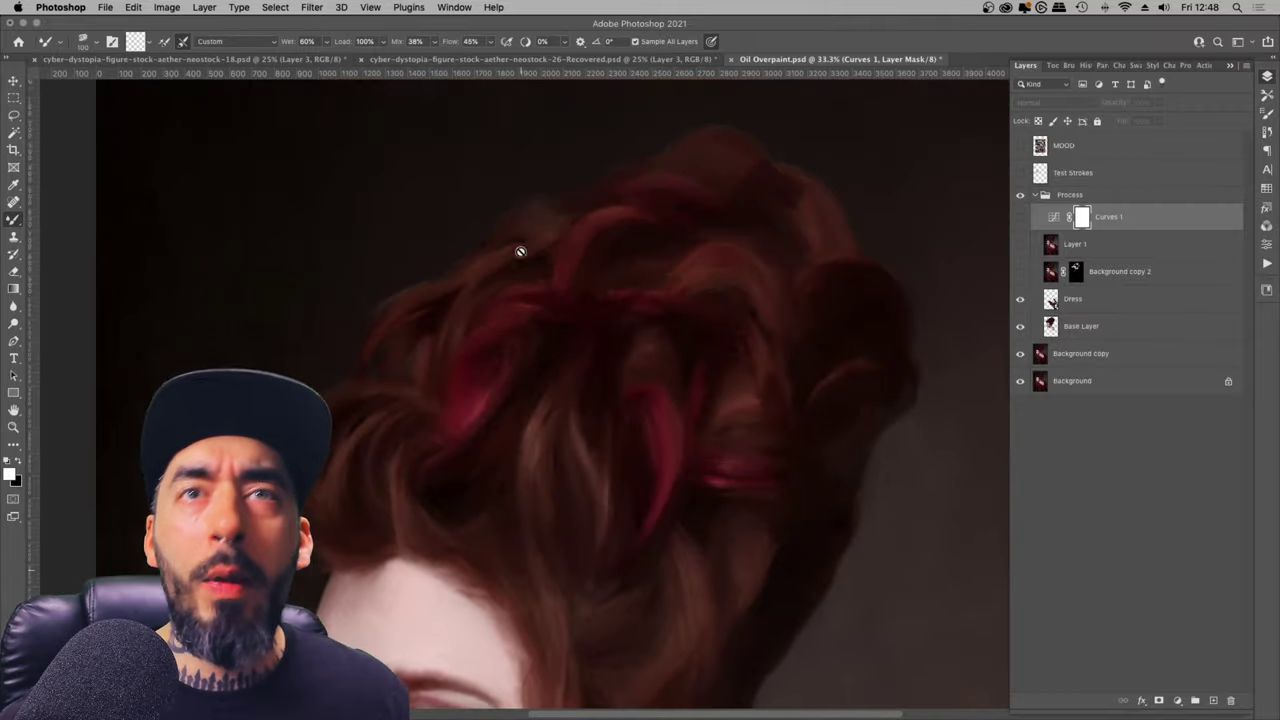
key(super+z)
scroll(697, 214, down, 3)
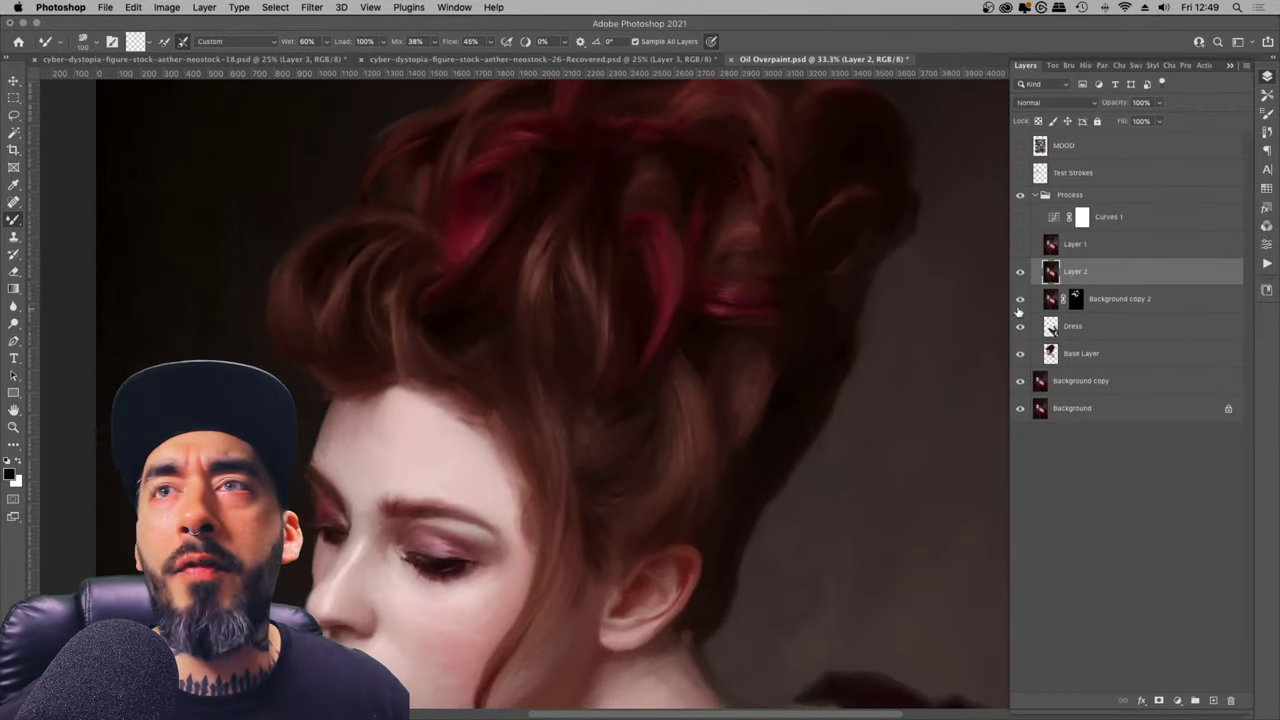
Step: Hide Background and Background copy 2 to inspect the hair, and place Layer 2 directly below Background copy 2
key(super+comma)
click(1018, 381)
click(1019, 273)
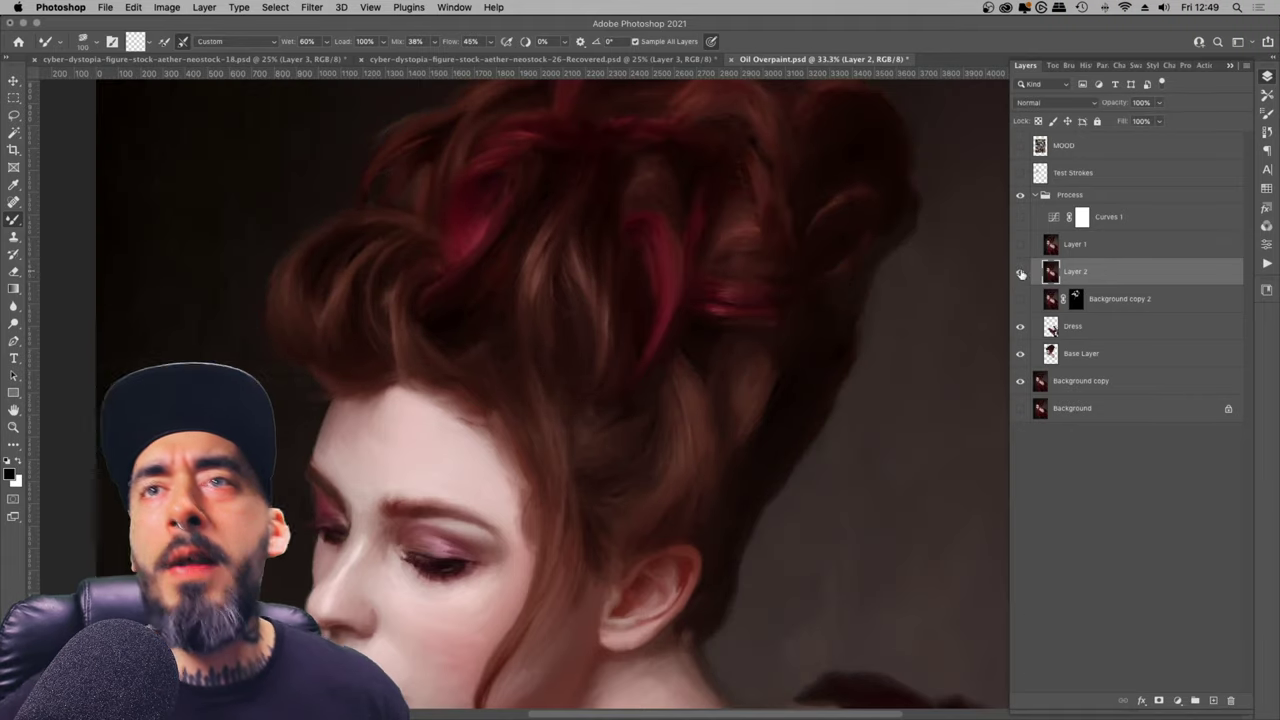
right_click(1090, 298)
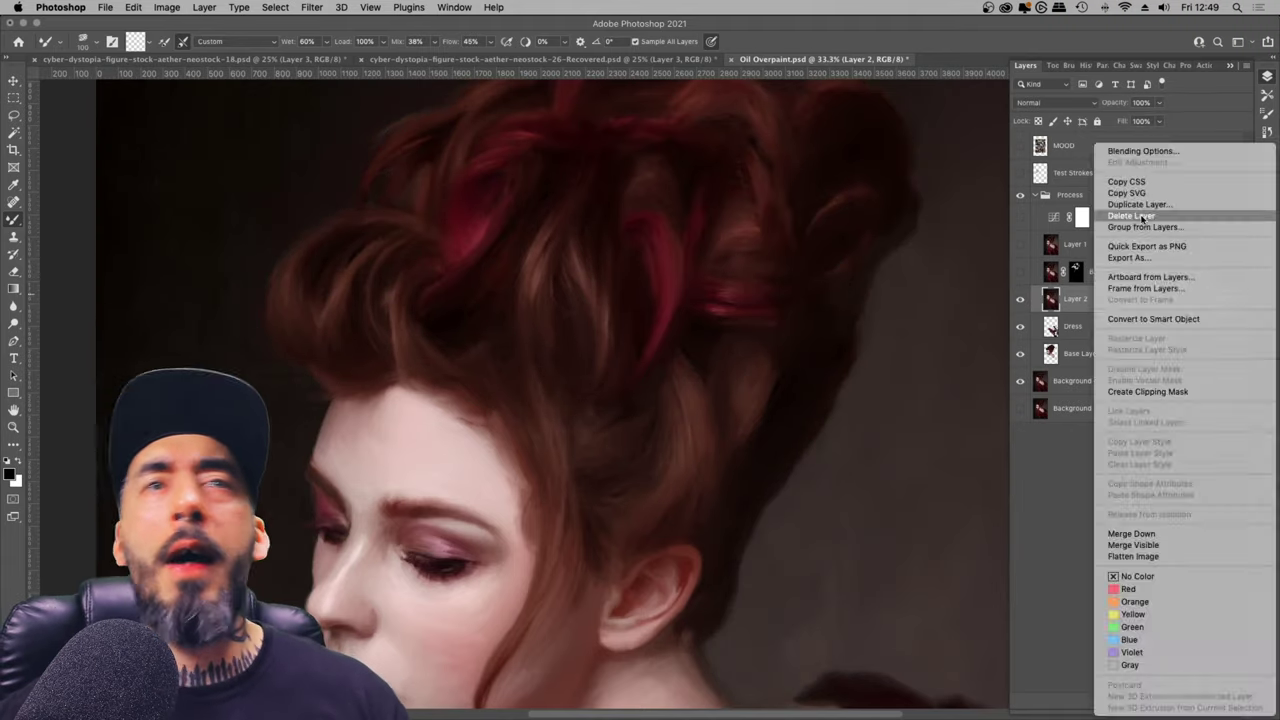
click(1137, 217)
key(super+z)
Step: Apply the Camera Raw Filter to Layer 2 with increased clarity and reduced texture
click(311, 7)
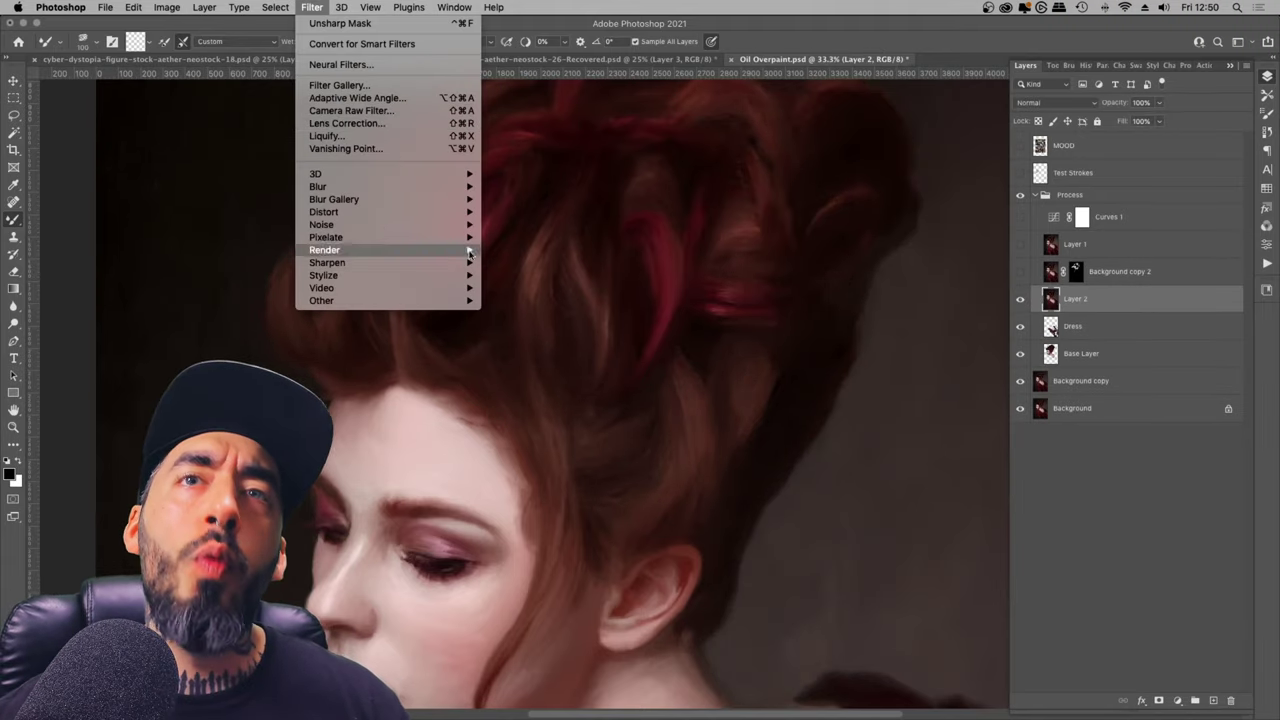
click(643, 281)
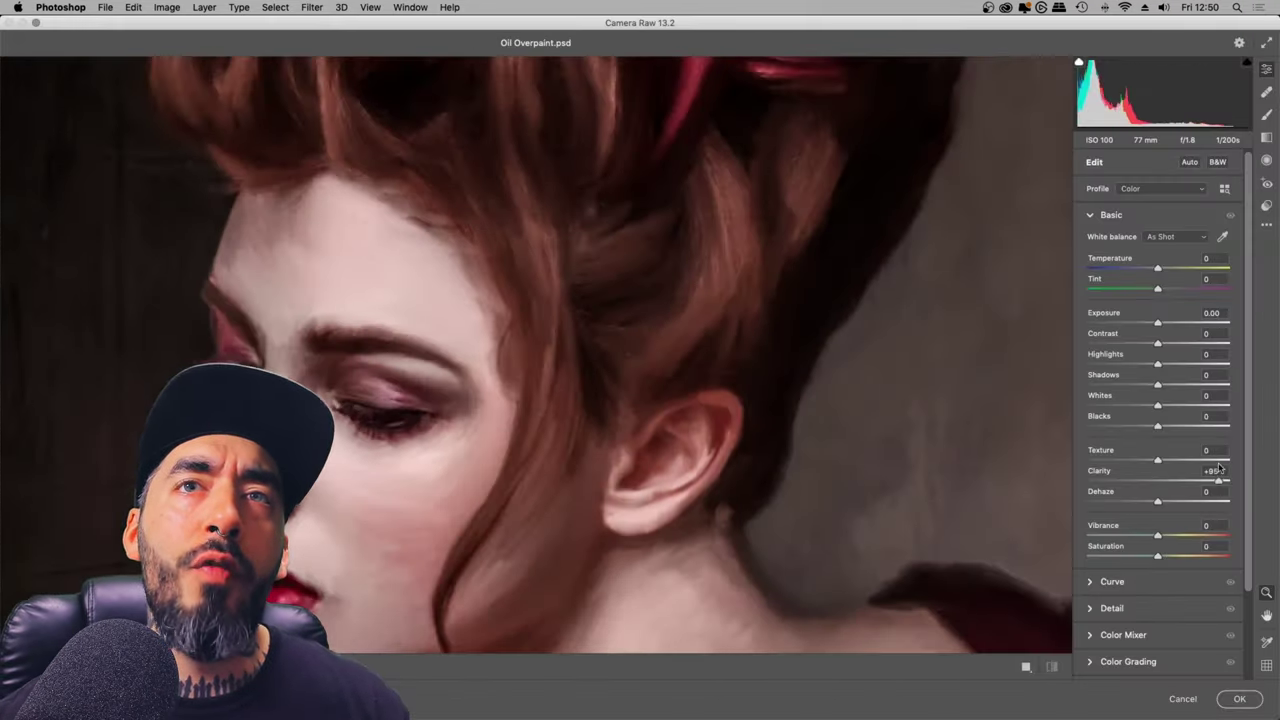
drag(1158, 458, 1124, 450)
mouse_move(1192, 480)
mouse_down()
mouse_move(1177, 480)
mouse_move(1197, 480)
mouse_up()
drag(1126, 457, 1110, 459)
drag(700, 500, 608, 294)
key(Return)
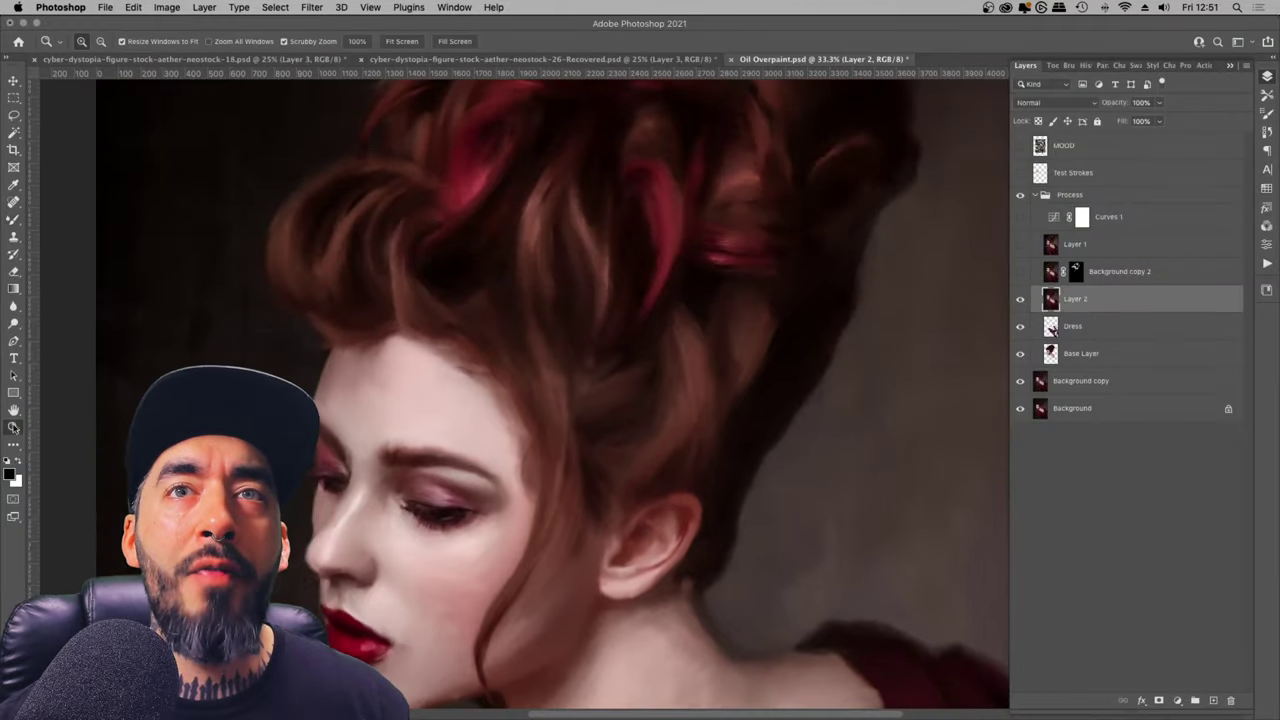
Step: Sharpen Layer 2 using Unsharp Mask with an amount of 92% and a radius of 2.0 pixels
key(super+0)
key(super+plus)
click(311, 7)
mouse_move(327, 262)
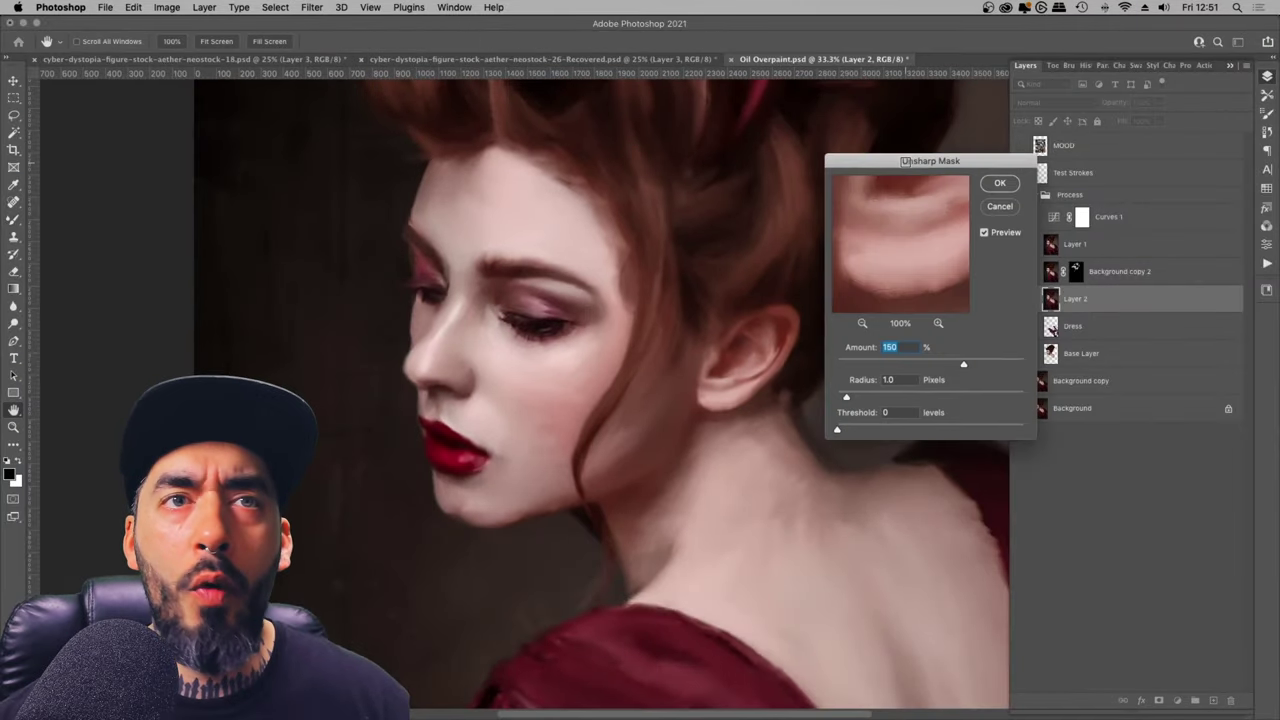
drag(880, 161, 872, 161)
mouse_move(815, 397)
mouse_down()
mouse_move(845, 398)
mouse_move(826, 399)
mouse_up()
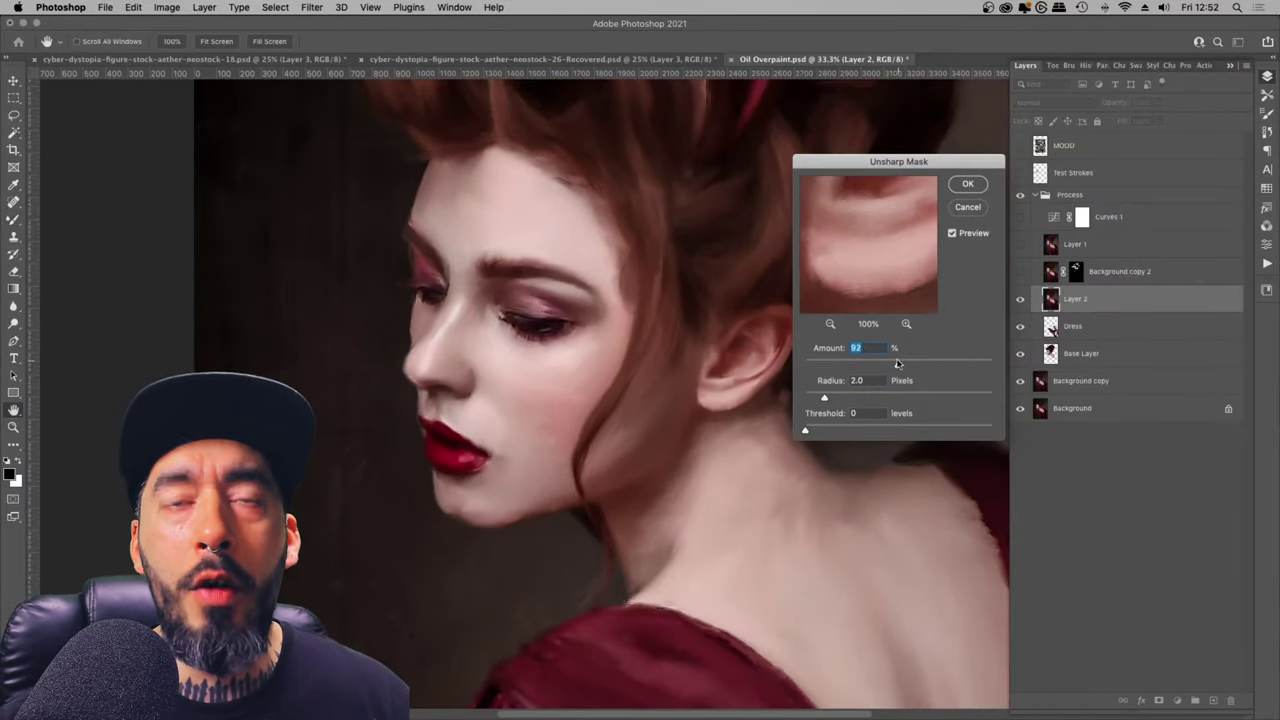
click(967, 184)
Step: Hide Layer 2 and set up a new layer named Hair Fix directly above Background copy 2
key(z)
drag(700, 234, 603, 234)
right_click(603, 363)
drag(625, 435, 700, 435)
right_click(488, 275)
click(497, 280)
click(1020, 299)
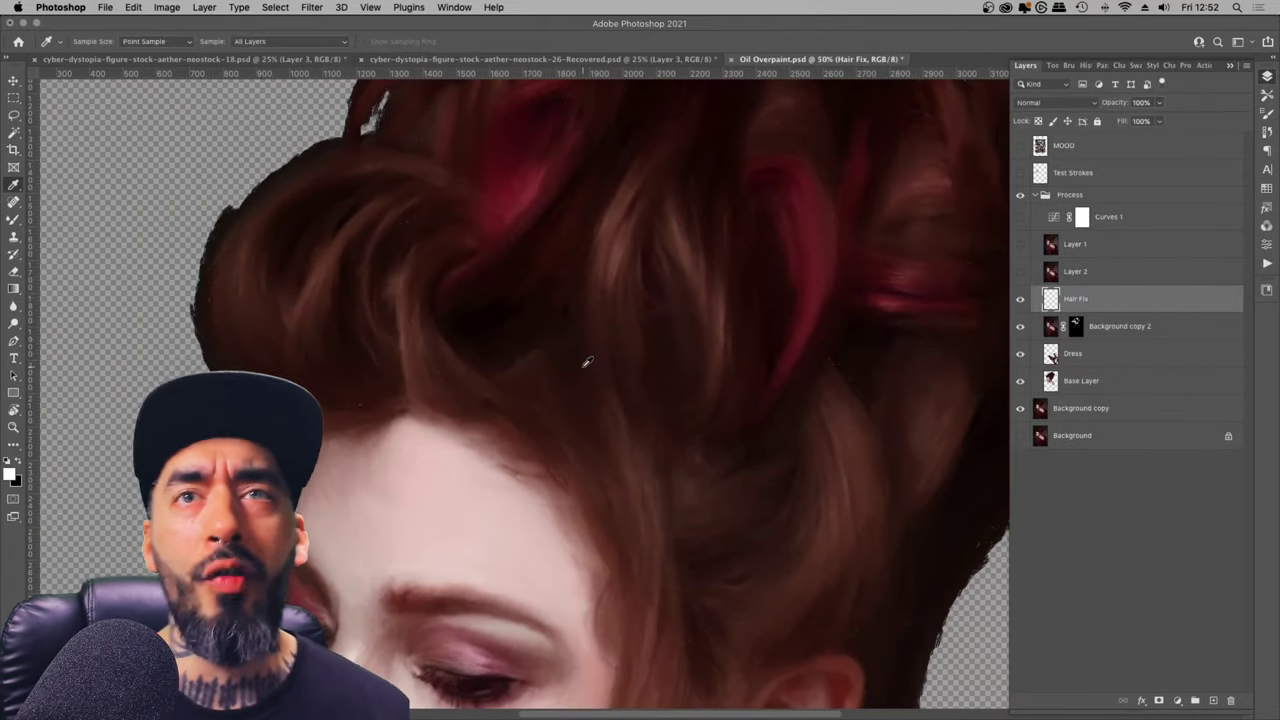
Step: Blend the hair along the forehead and temple on the Hair Fix layer with the Mixer Brush at size 100
key(b)
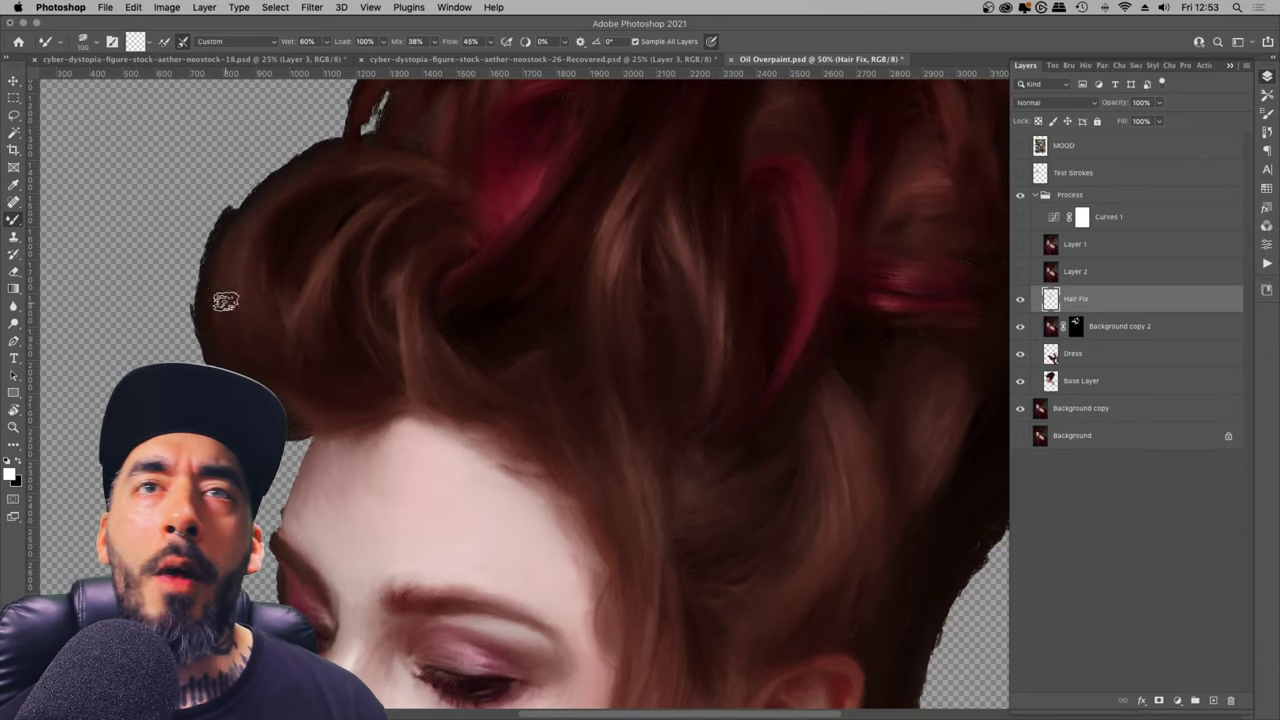
mouse_move(509, 435)
mouse_down()
mouse_move(314, 268)
mouse_move(312, 290)
mouse_up()
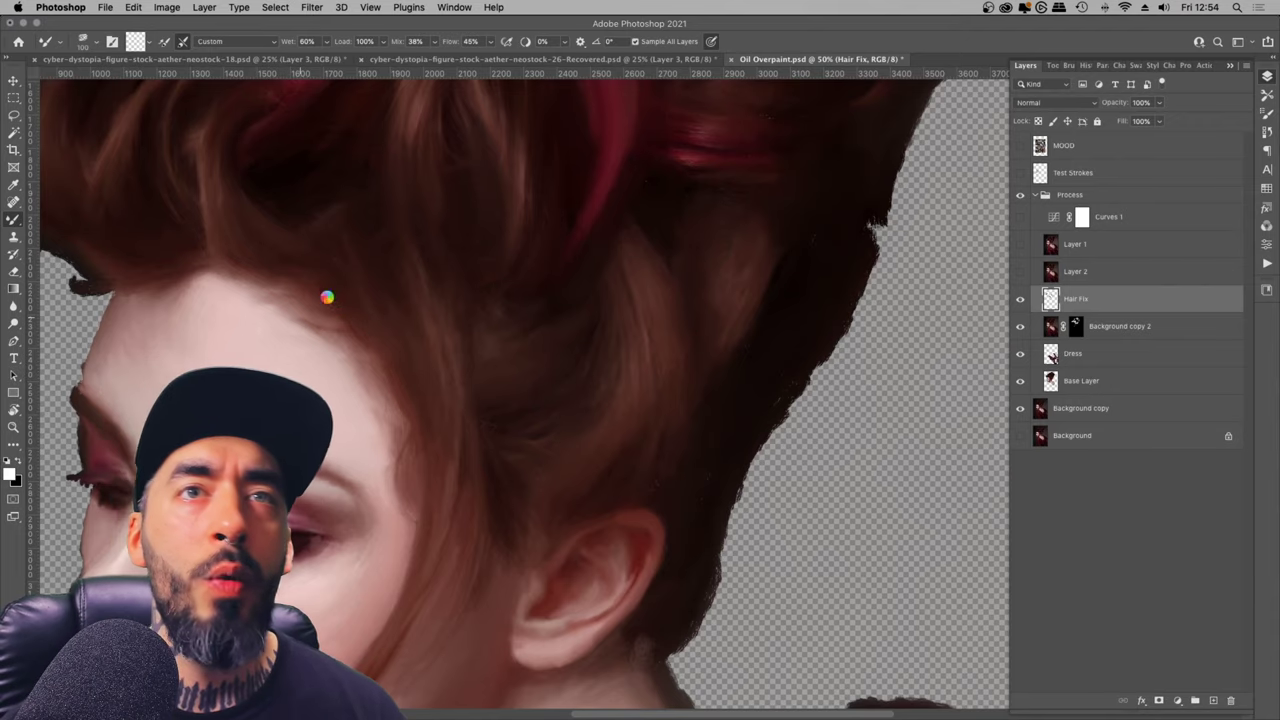
drag(327, 297, 287, 362)
key(super+minus)
key(super+minus)
key(super+minus)
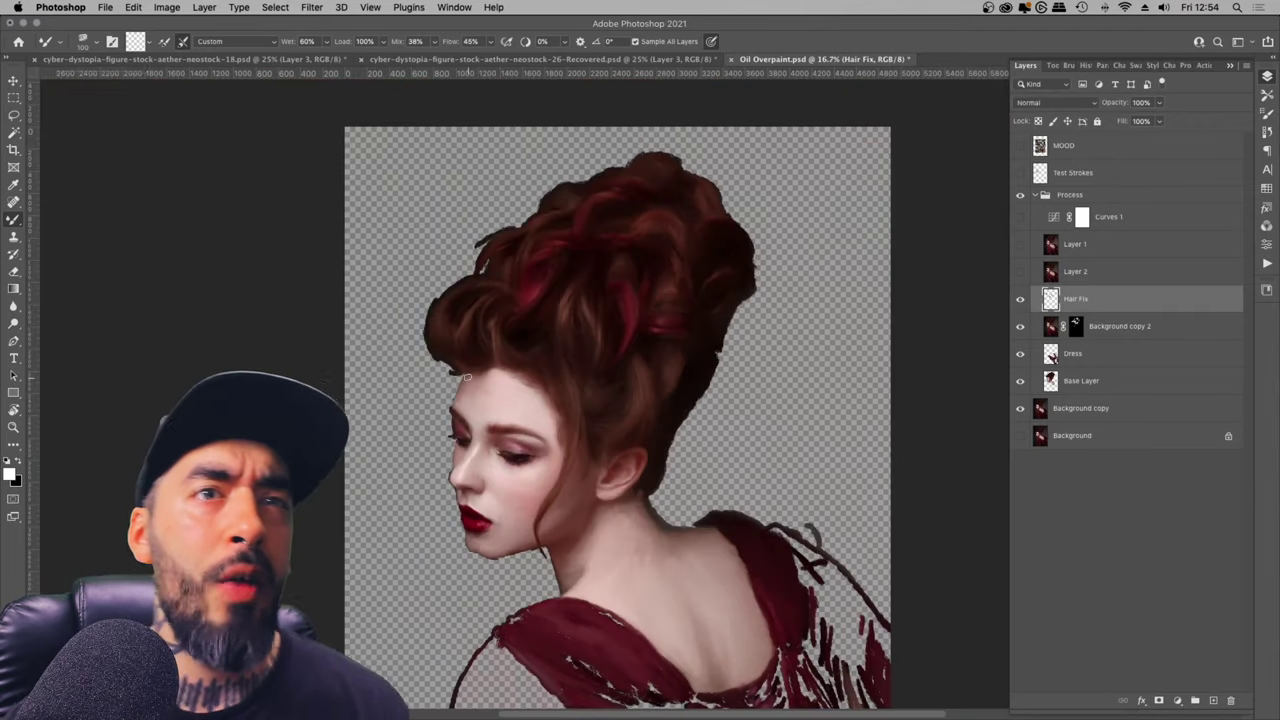
Step: Toggle Layer 1 on and off to compare its hair detail with the Hair Fix overpainting
click(1020, 244)
click(1020, 244)
key(super+plus)
key(super+plus)
mouse_move(523, 428)
mouse_down()
mouse_move(549, 406)
mouse_move(514, 449)
mouse_move(530, 439)
mouse_up()
key(super+comma)
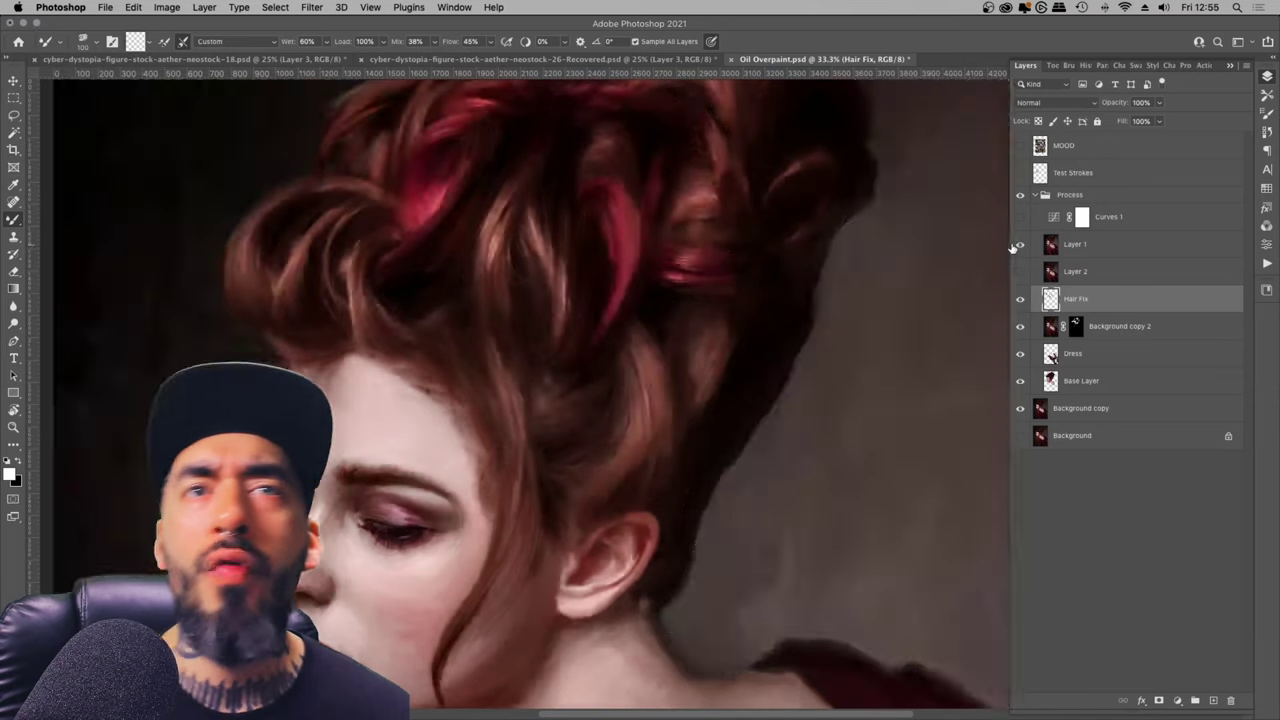
key(super+comma)
Step: Examine the painted hair on the Hair Fix layer with the surrounding background hidden
scroll(410, 290, up, 3)
scroll(410, 290, right, 2)
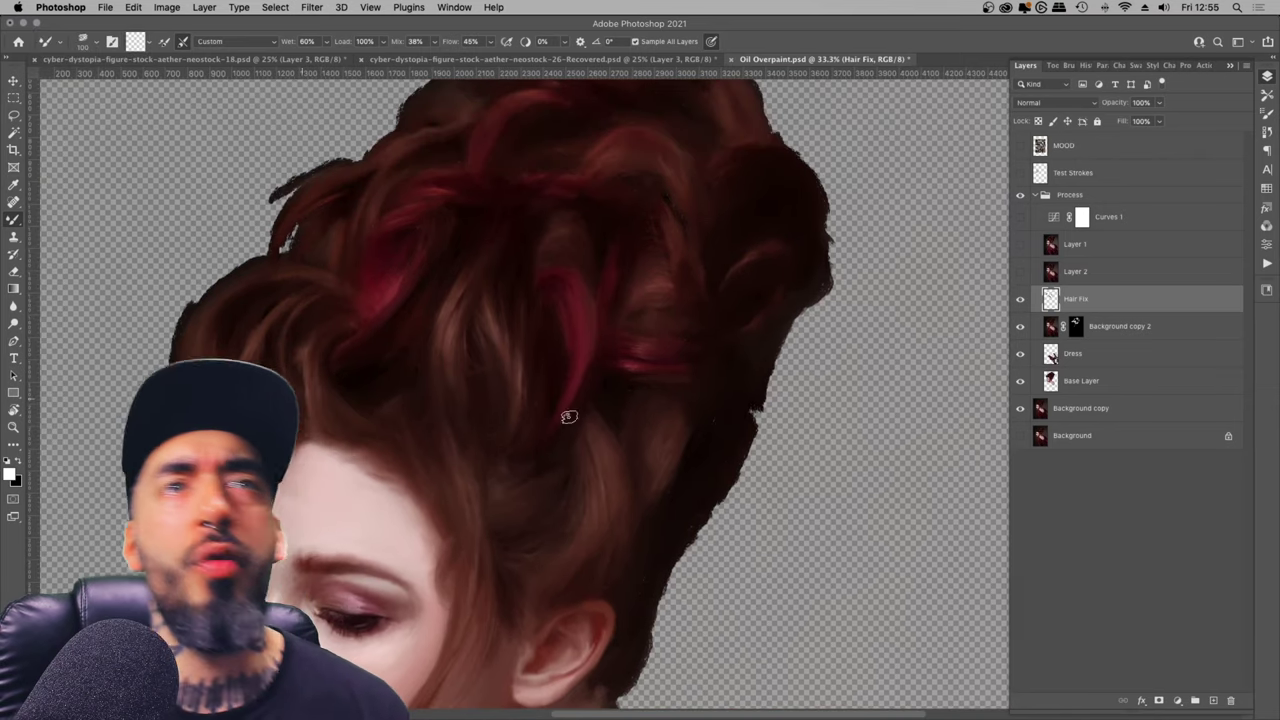
drag(579, 165, 464, 265)
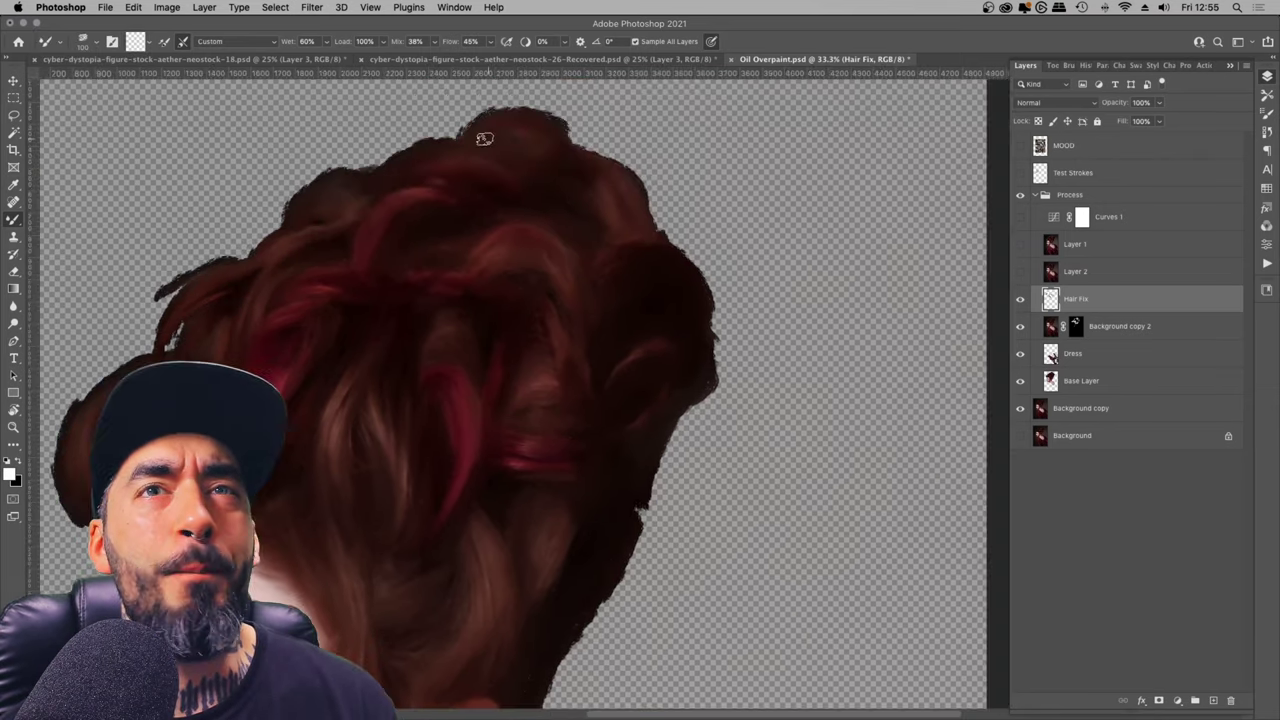
key(super+minus)
key(super+minus)
key(super+minus)
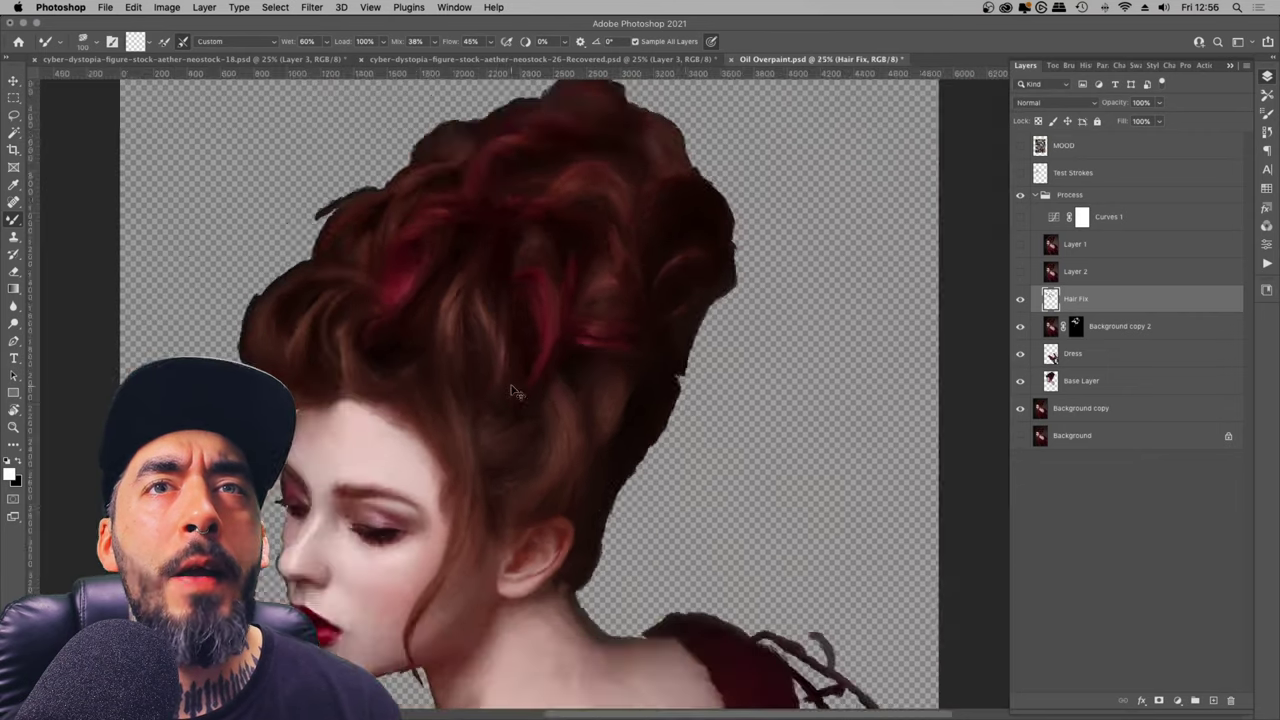
click(1020, 435)
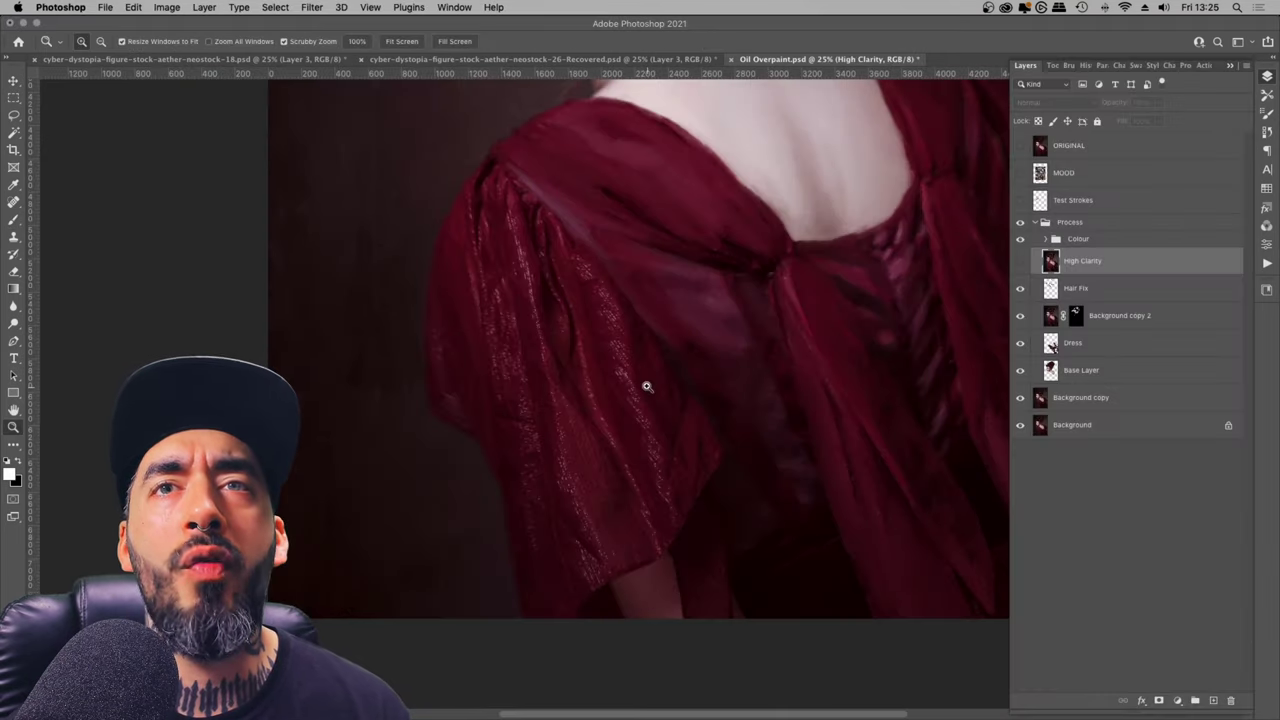
Step: Activate the Mixer Brush on the Dress layer and hide the Colour group
right_click(14, 219)
click(77, 256)
click(1053, 345)
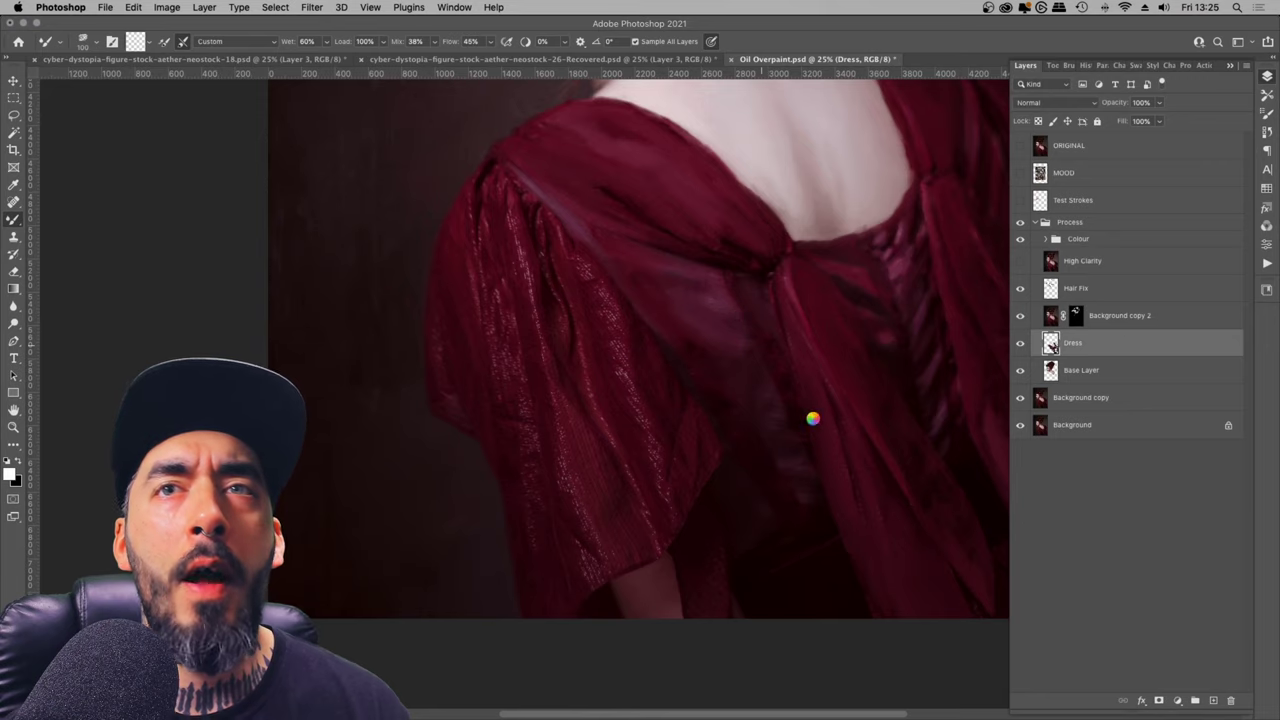
key(super+minus)
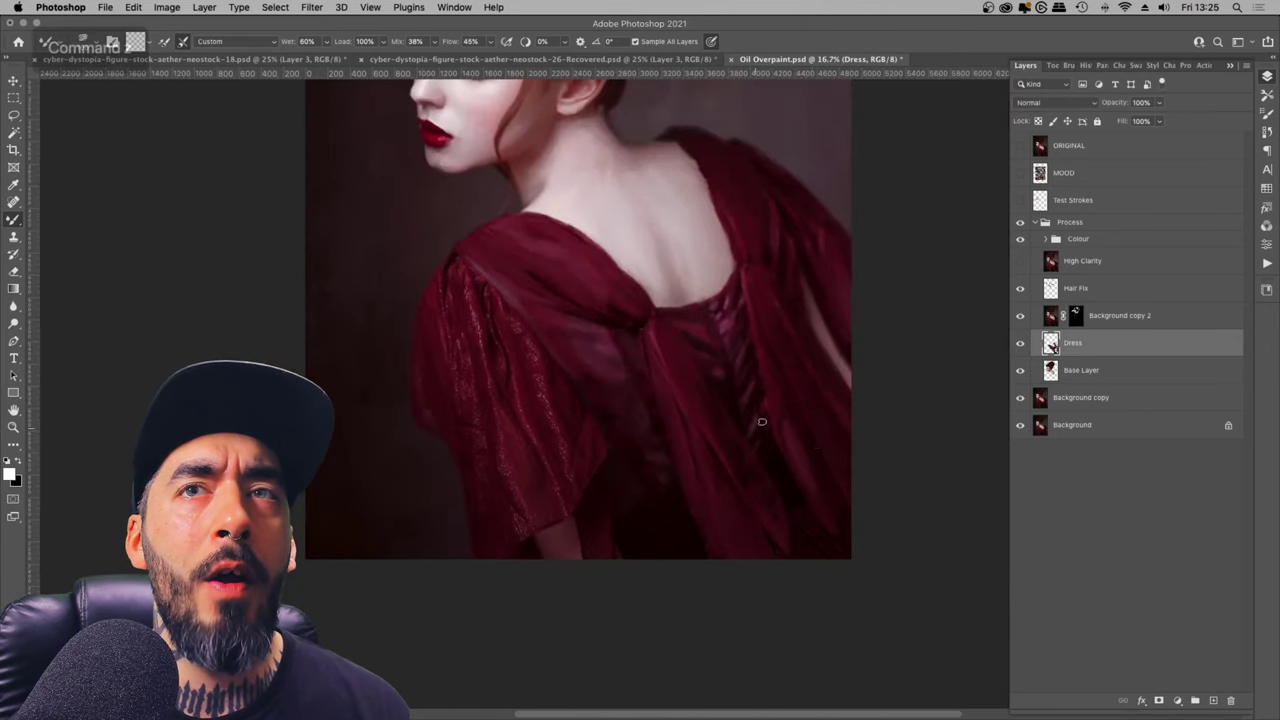
click(1020, 239)
key(super+plus)
key(super+plus)
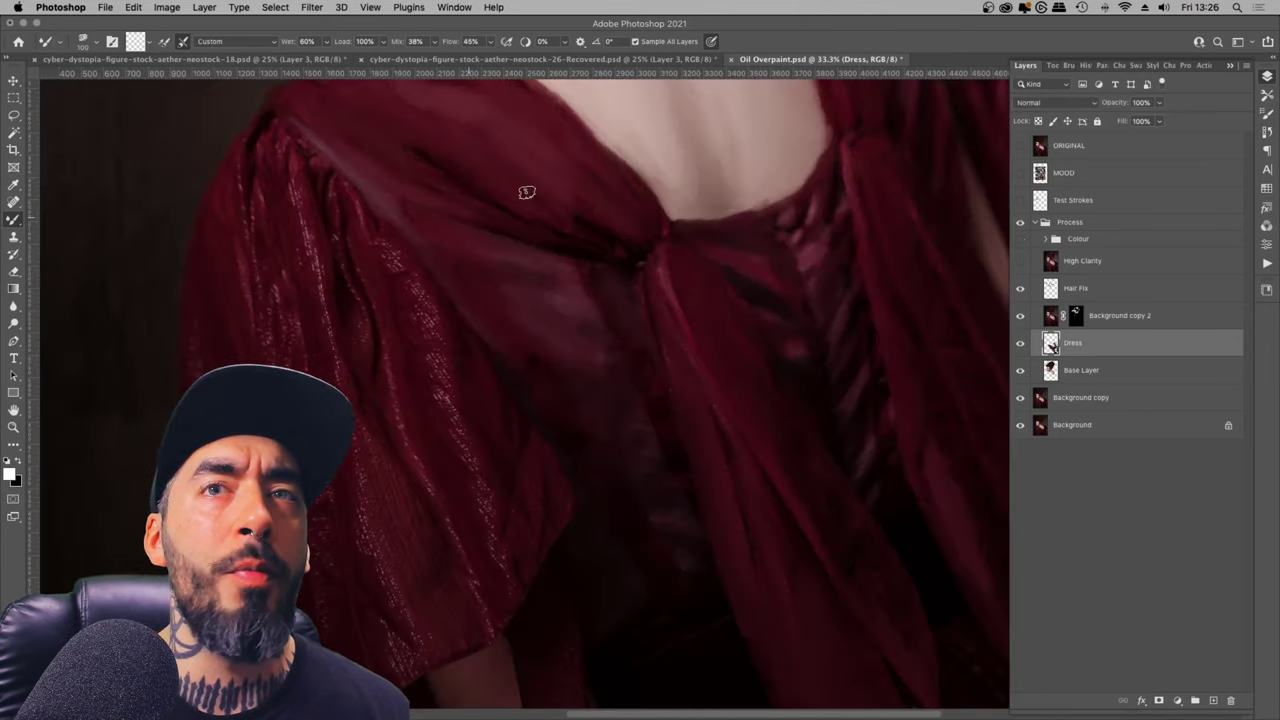
Step: Smooth away the glittery fabric texture on the puffed sleeve with the Mixer Brush at size 125
key(bracketright)
scroll(419, 272, up, 2)
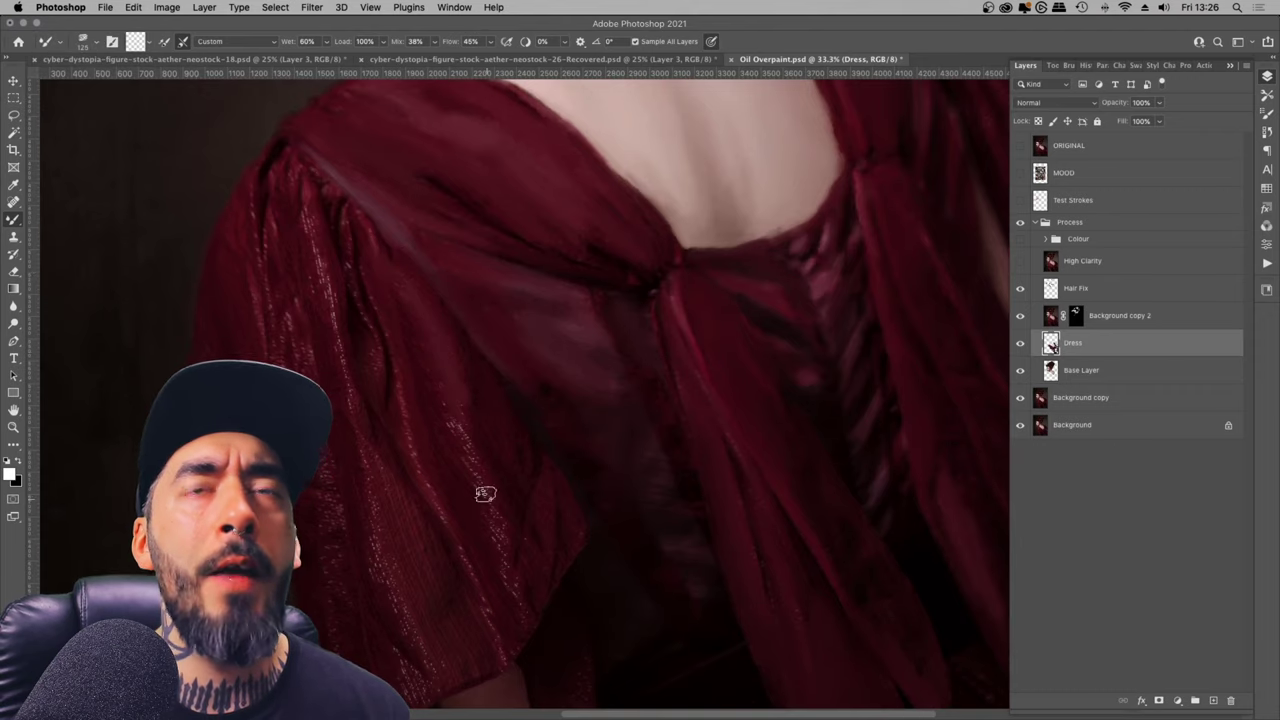
drag(534, 446, 482, 383)
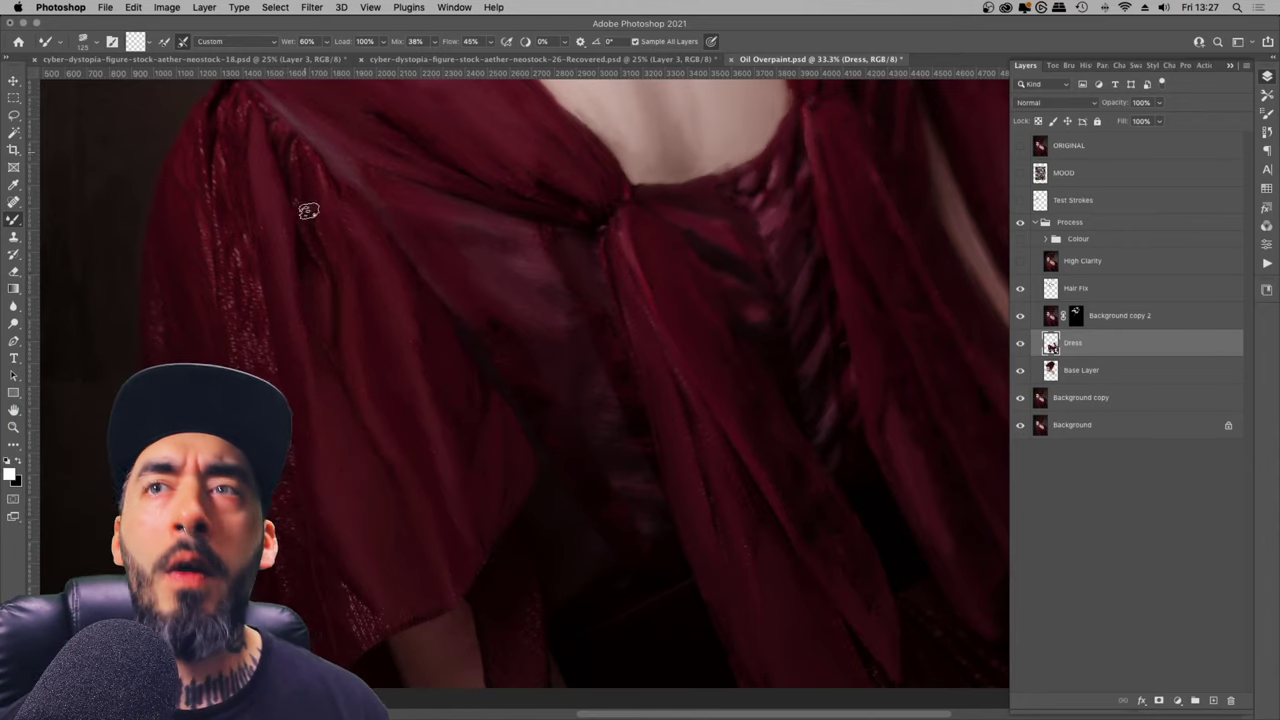
scroll(456, 486, up, 3)
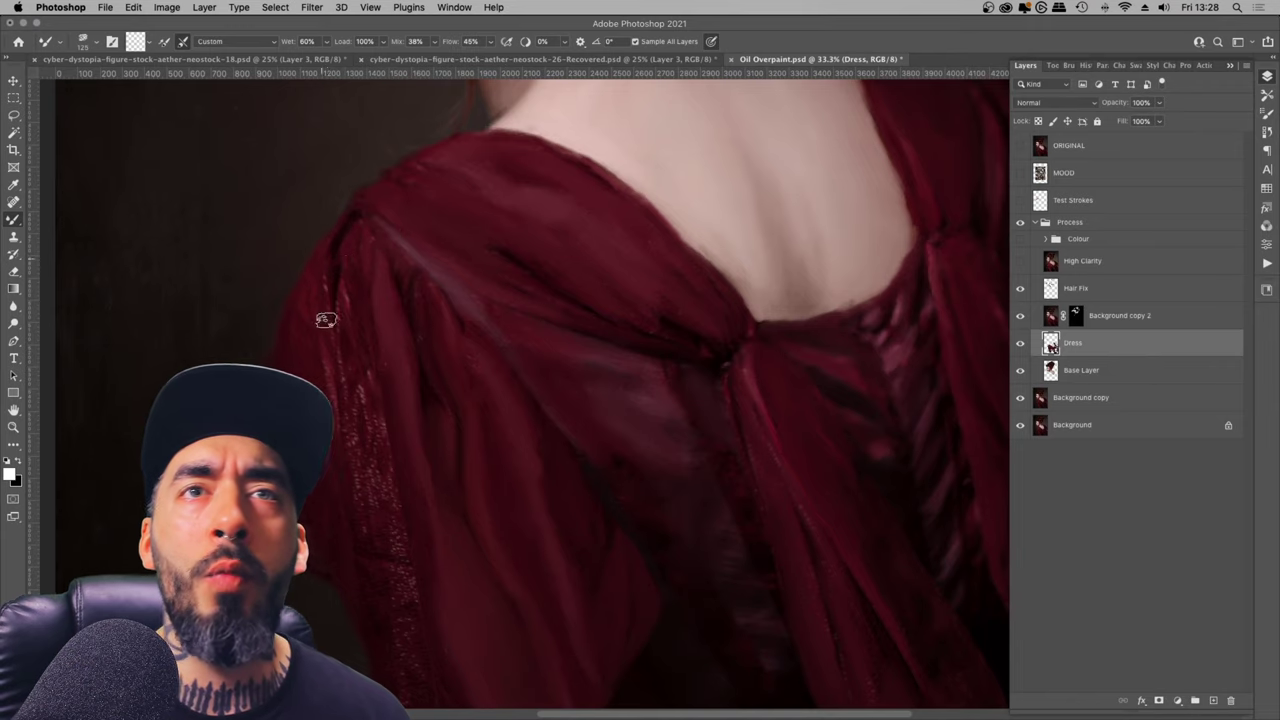
drag(320, 333, 207, 290)
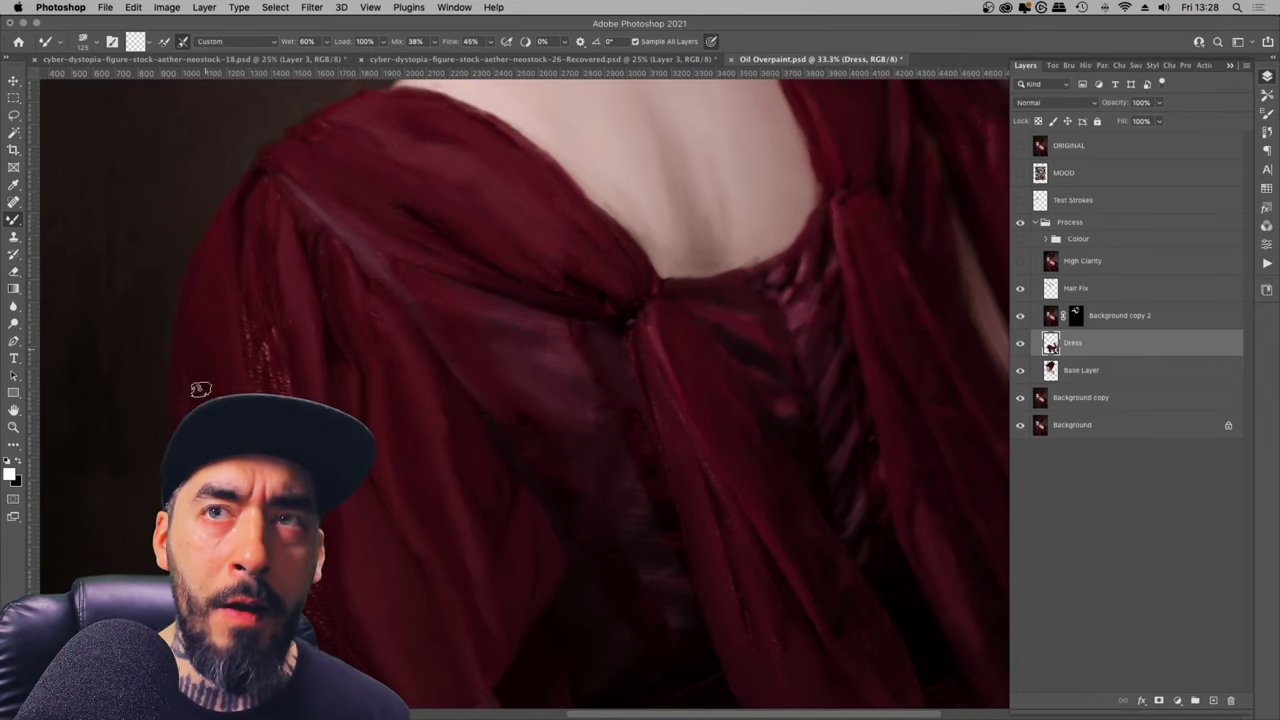
drag(191, 451, 325, 455)
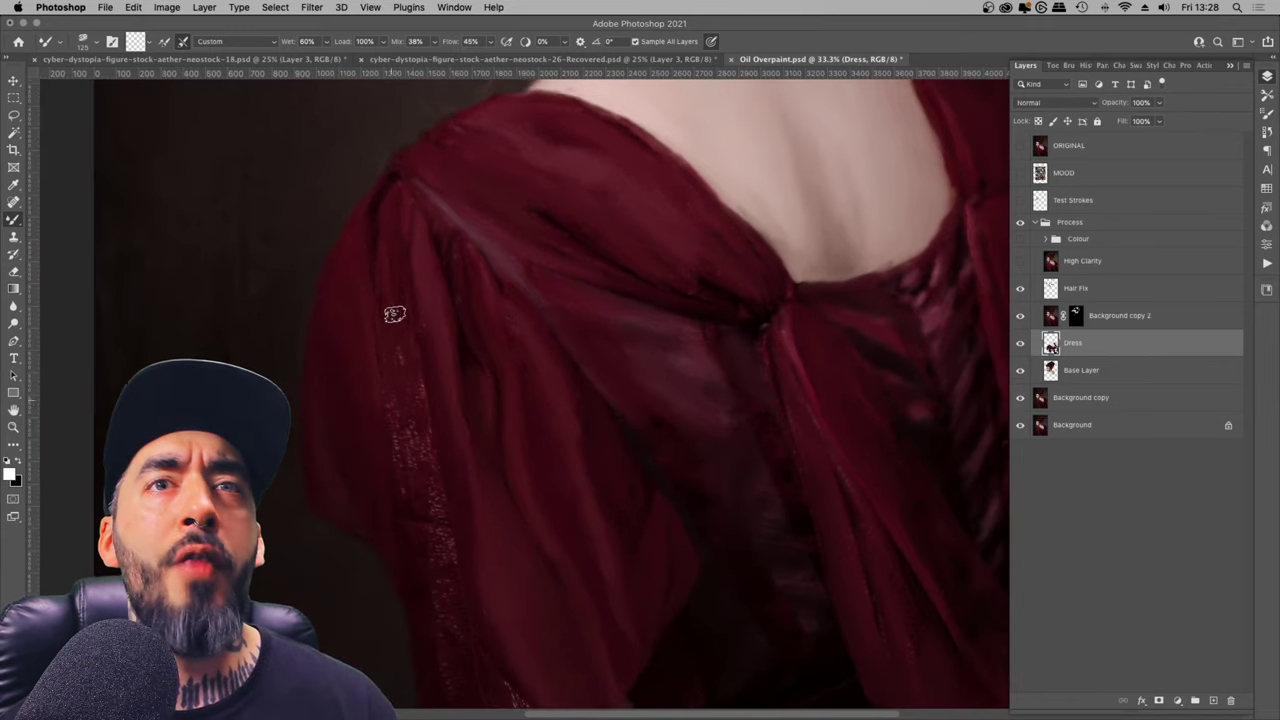
drag(494, 416, 466, 328)
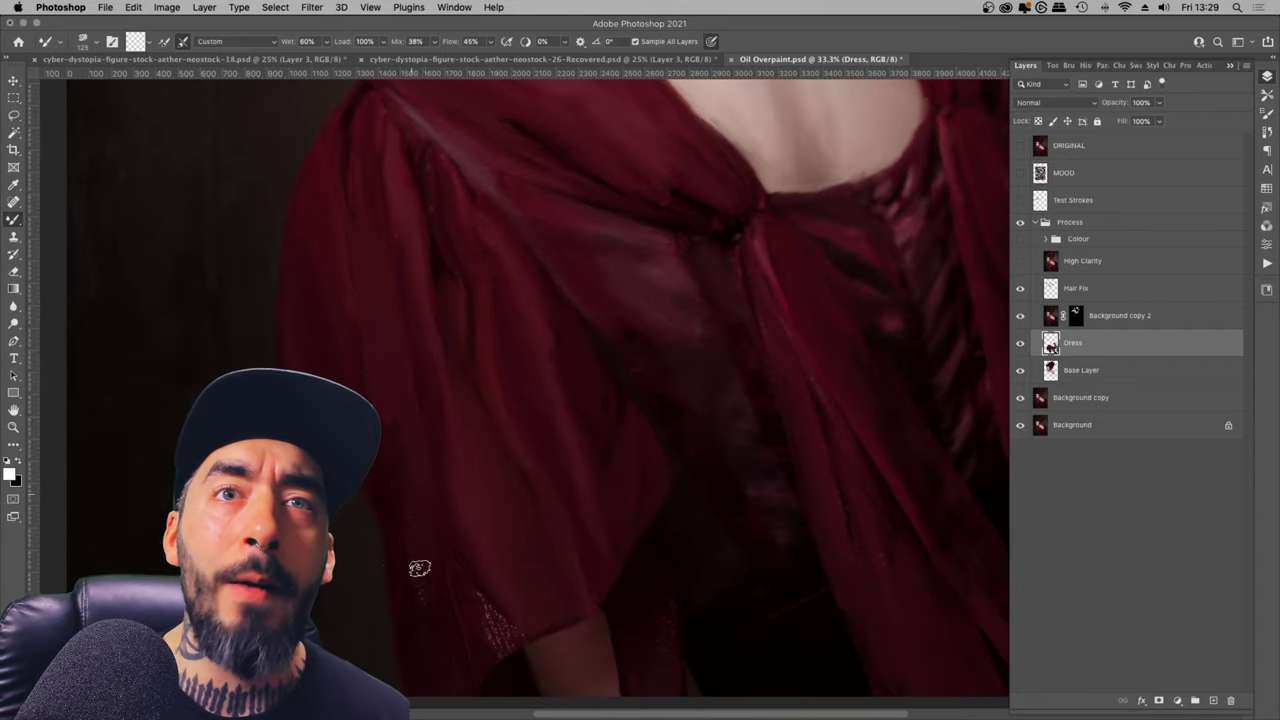
drag(629, 508, 646, 295)
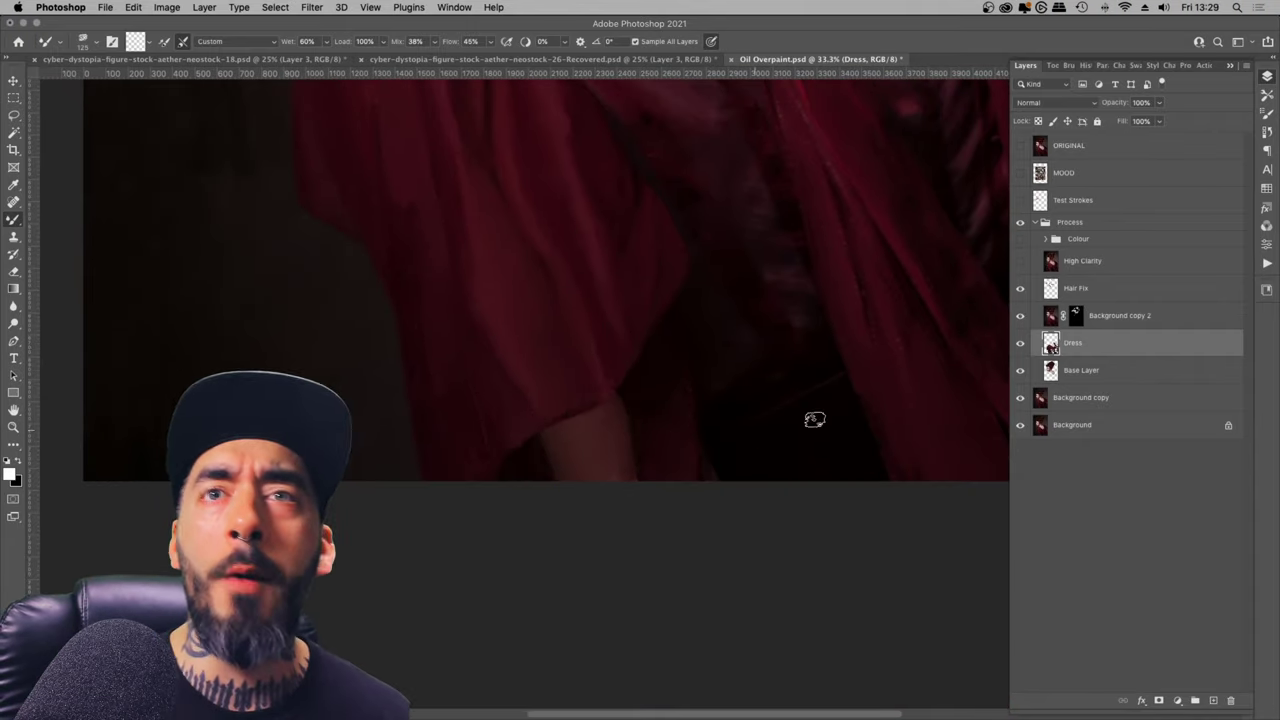
Step: Blend the hanging sash and lower folds of the dress with the Mixer Brush
scroll(483, 413, right, 5)
scroll(483, 413, up, 2)
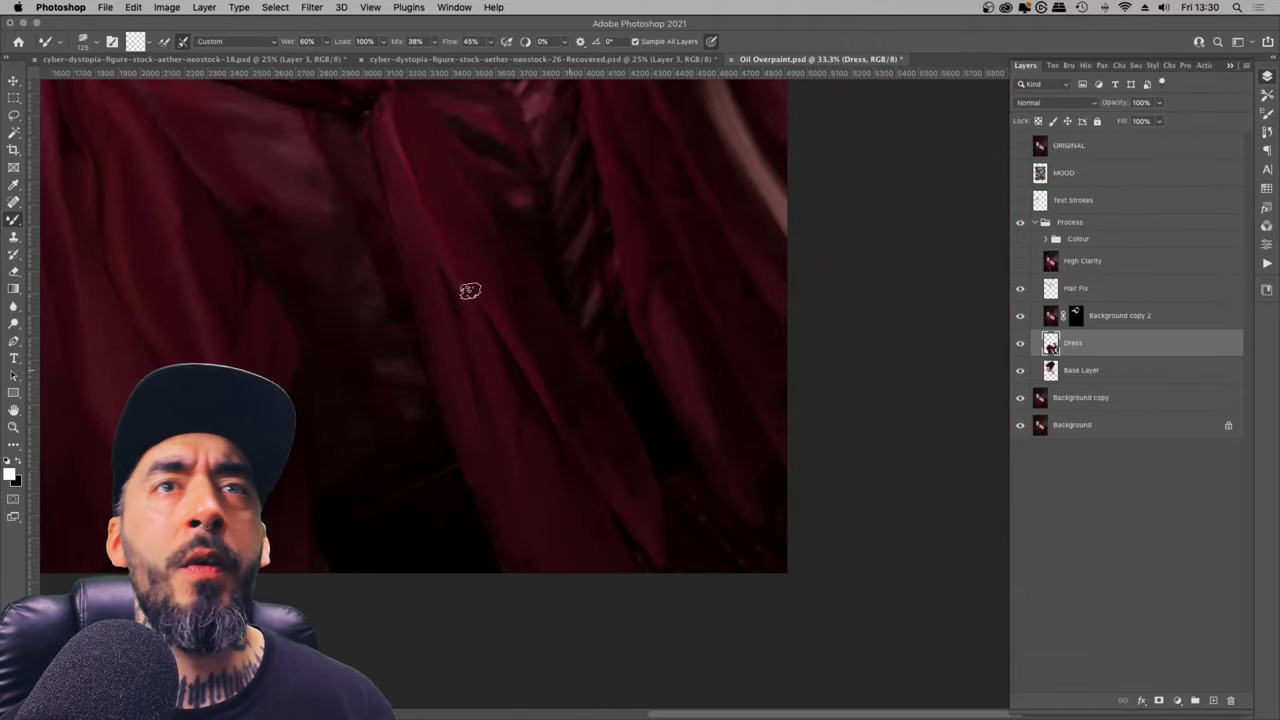
mouse_move(1020, 425)
mouse_down()
mouse_move(1020, 397)
mouse_move(1020, 425)
mouse_up()
drag(649, 401, 681, 489)
key(super+minus)
key(super+minus)
key(super+minus)
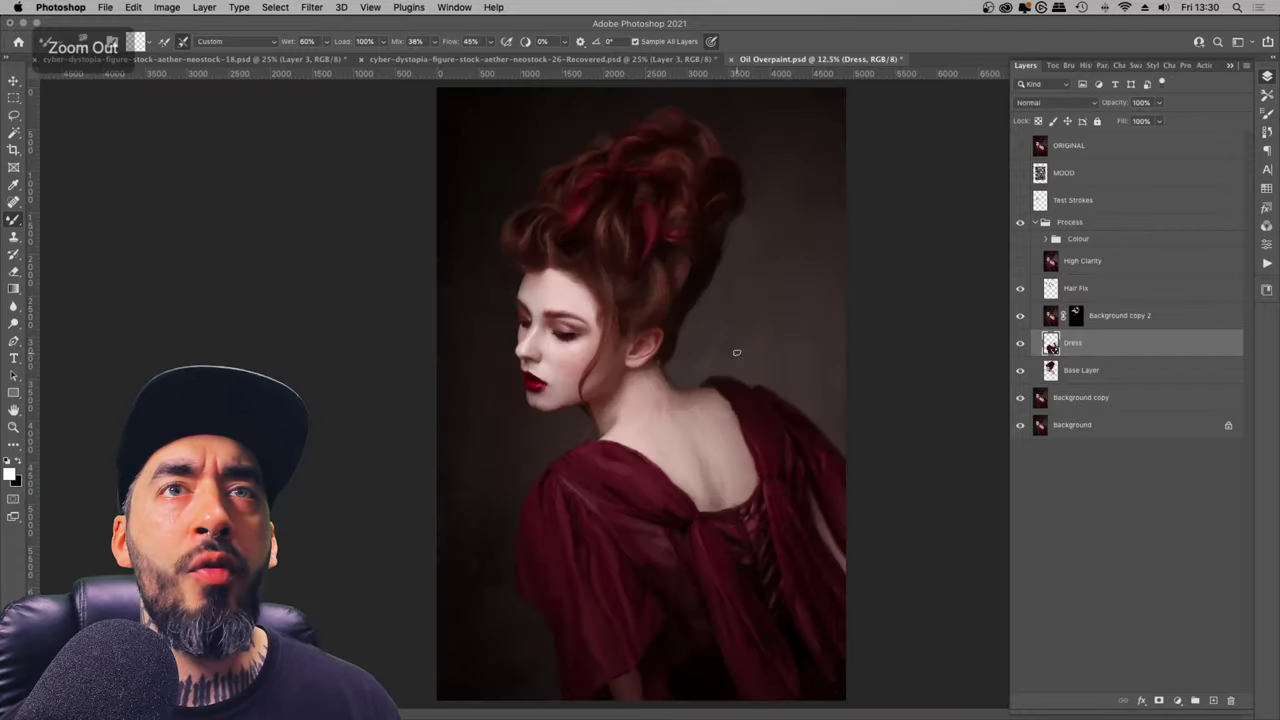
Step: Toggle the Base Layer off and on to compare its painting around the lips and jaw
drag(1020, 425, 1020, 397)
drag(1020, 397, 1020, 425)
key(z)
drag(565, 397, 680, 397)
click(1020, 370)
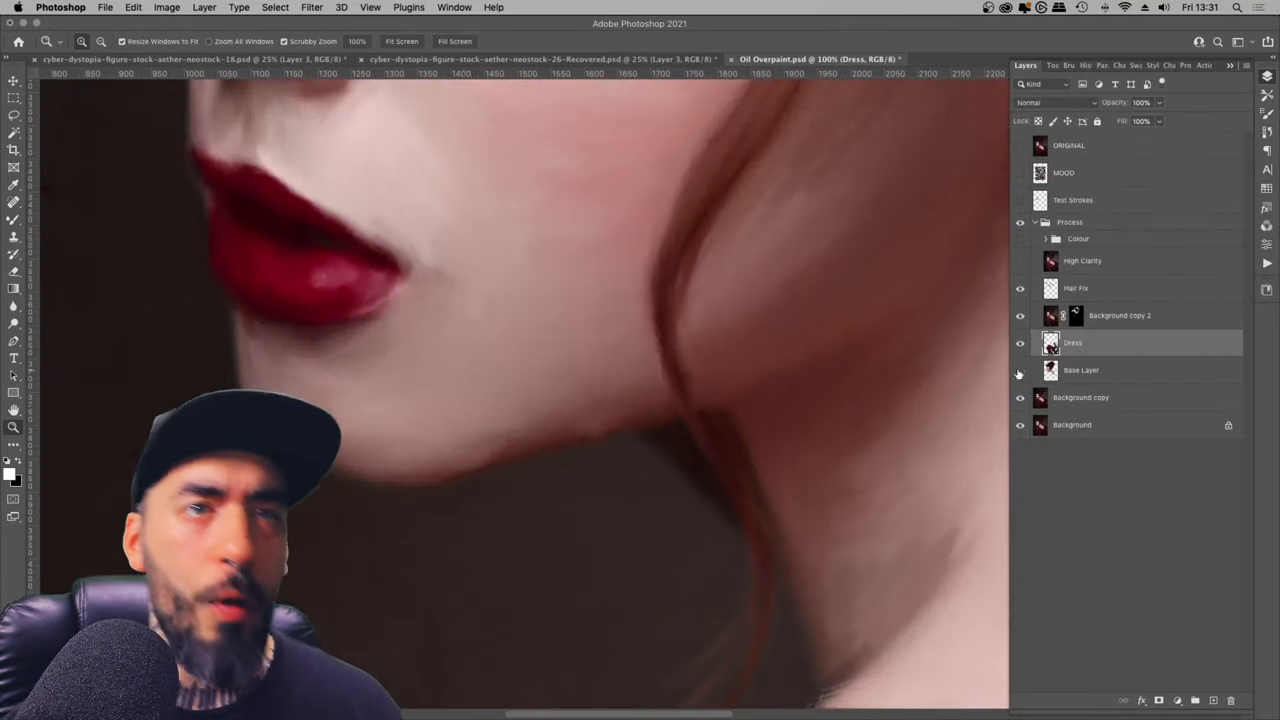
click(1020, 370)
Step: Activate the Base Layer and resize the Mixer Brush to about 40 for the chin and jawline
click(1081, 370)
key(b)
key(bracketleft)
key(bracketleft)
key(bracketleft)
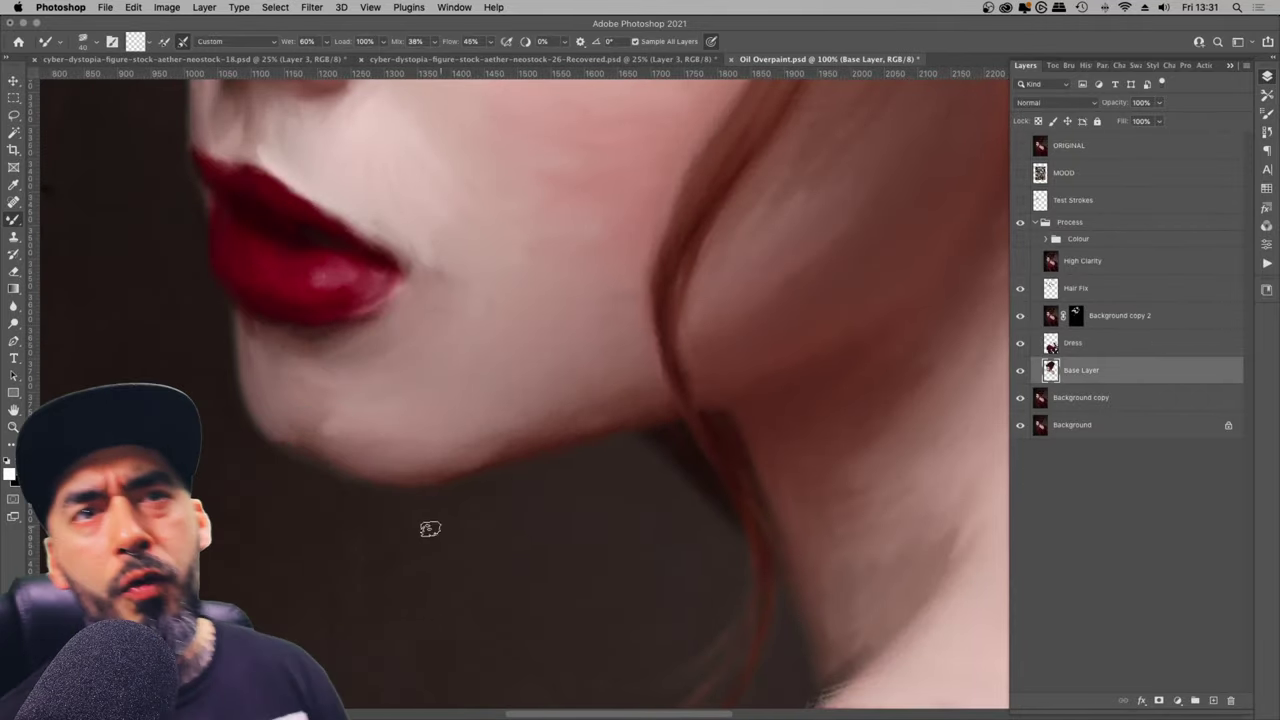
key(bracketright)
key(bracketright)
Step: Examine the overpainted portrait both as a whole and close up
key(super+minus)
key(super+minus)
key(super+minus)
key(super+minus)
key(super+minus)
key(super+minus)
key(z)
drag(594, 280, 700, 280)
key(super+0)
Step: Stamp the visible layers into a new layer above Hair Fix and open it in the Camera Raw Filter
click(1092, 288)
key(super+alt+shift+e)
key(super+minus)
key(super+plus)
key(super+shift+a)
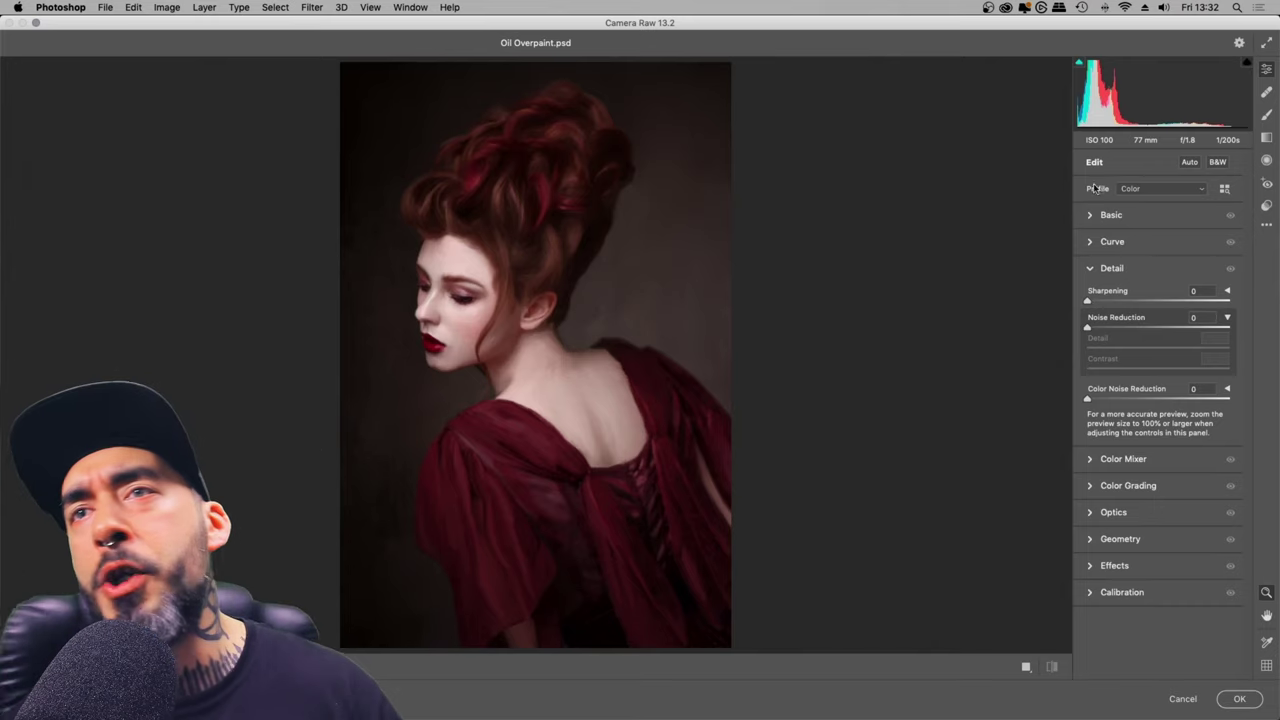
Step: Apply Camera Raw adjustments with Exposure +0.25, Contrast -3, Highlights +1, Shadows +3, Whites +4 and raised Clarity
click(1110, 214)
drag(1158, 322, 1159, 389)
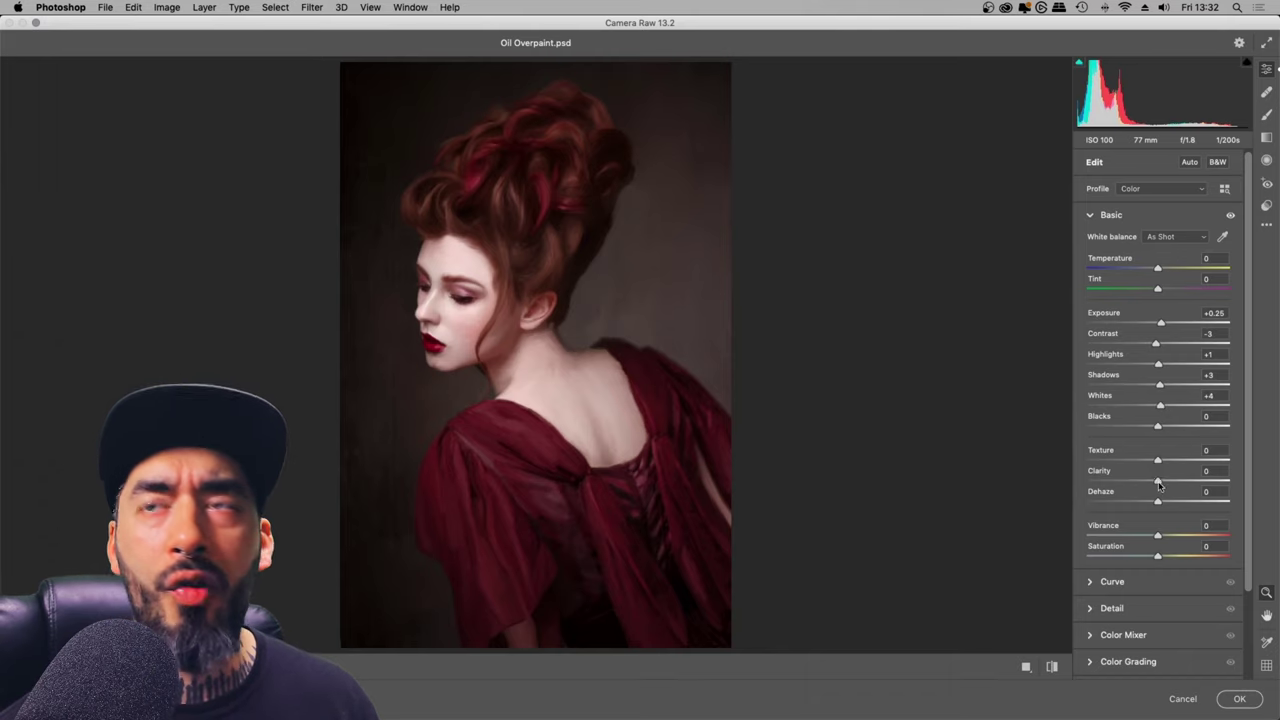
drag(1158, 481, 1200, 474)
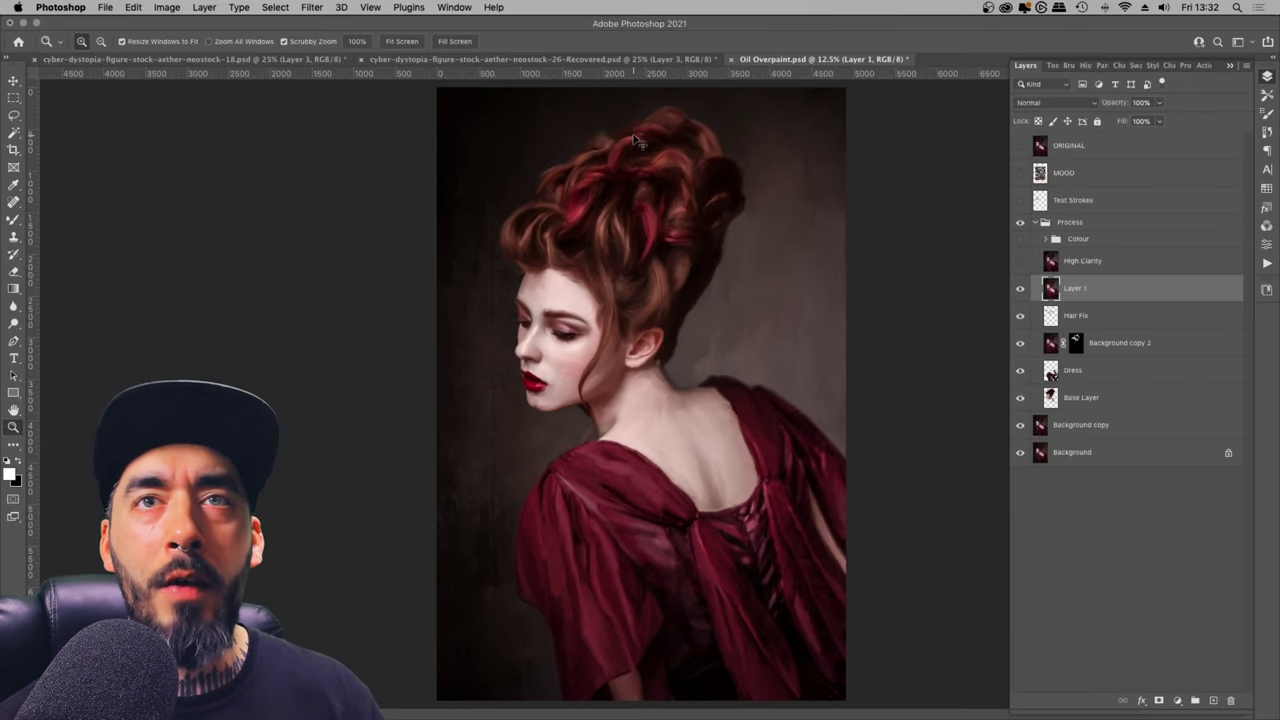
Step: Stamp the visible layers into another new layer and apply High Pass with a radius of 6.6 pixels
key(super+alt+shift+e)
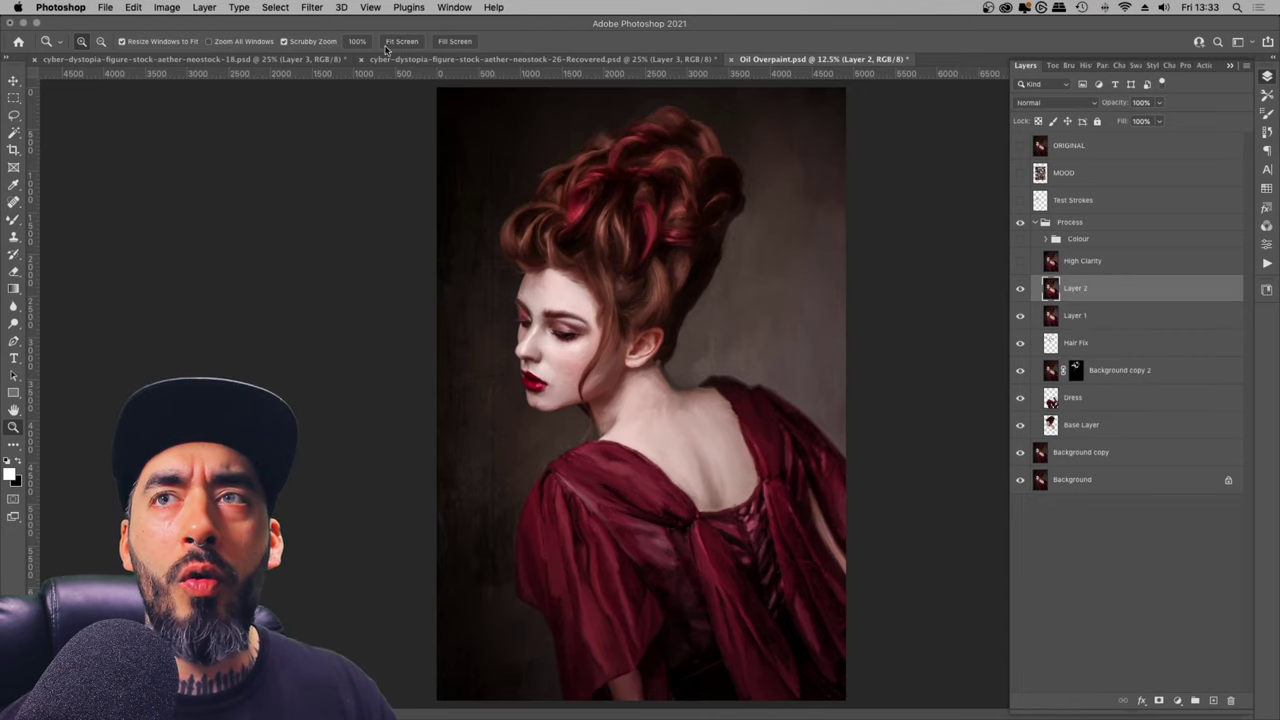
click(312, 7)
mouse_move(440, 275)
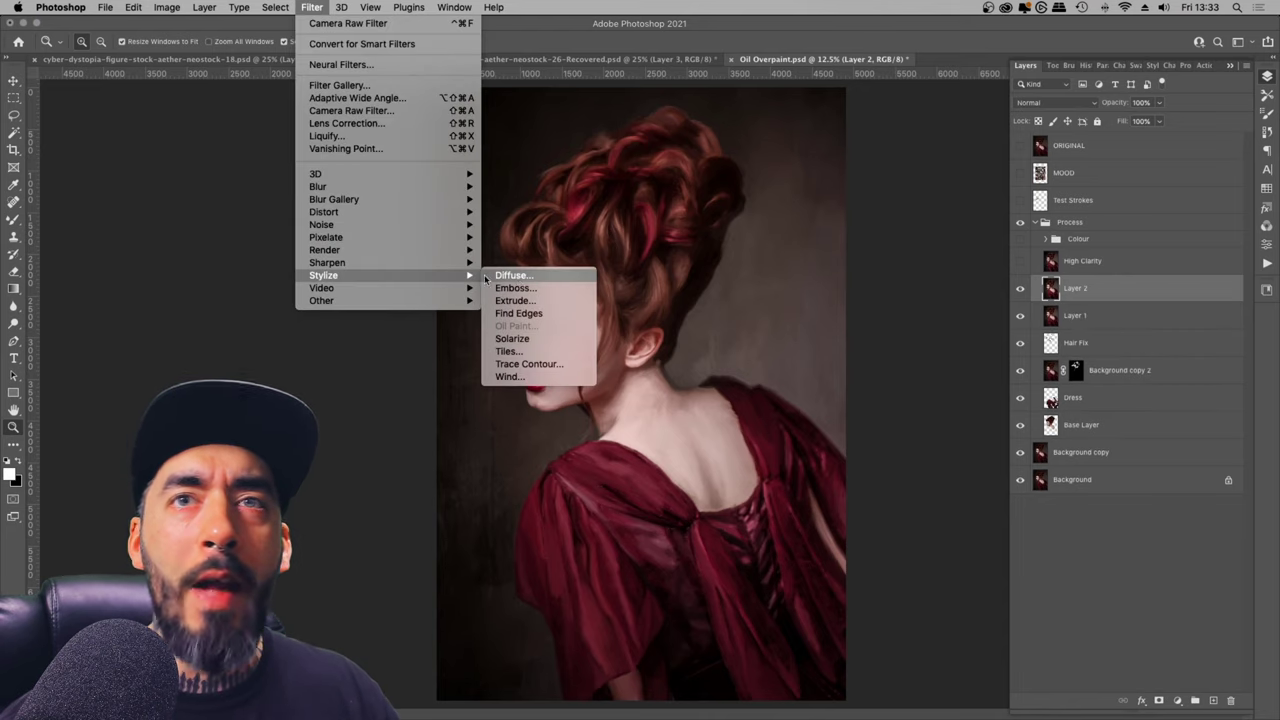
mouse_move(440, 300)
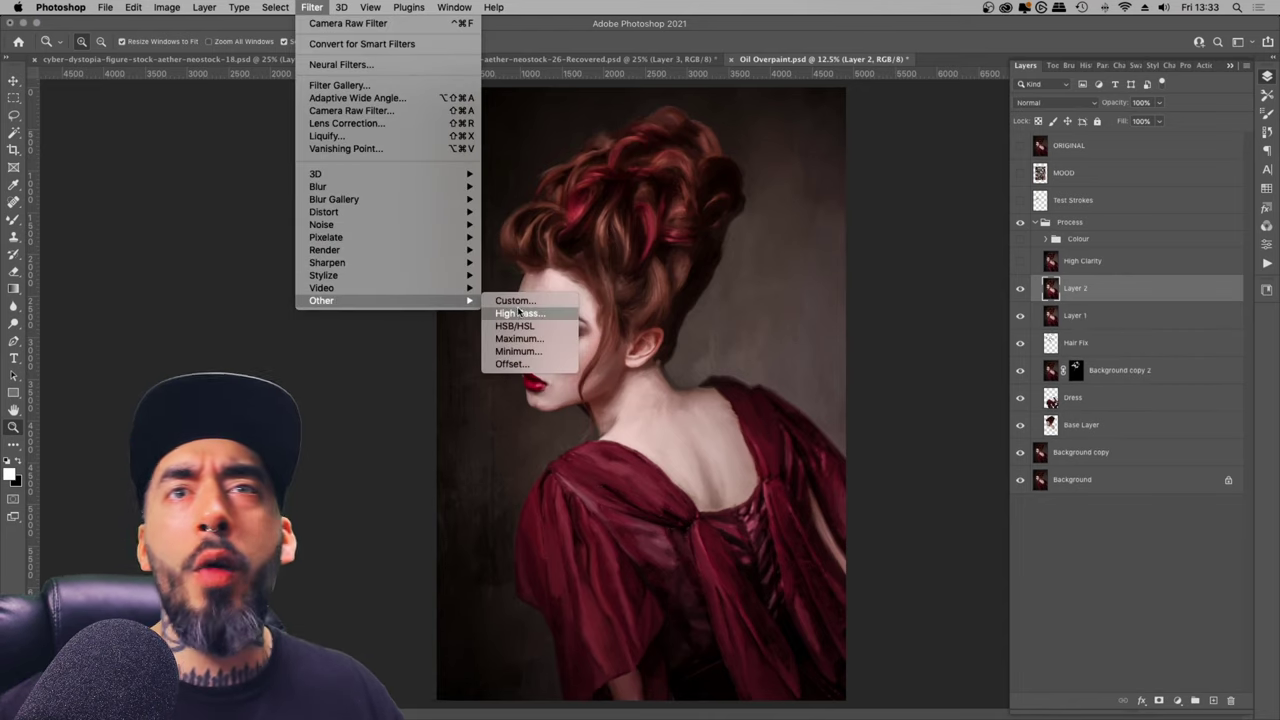
click(518, 313)
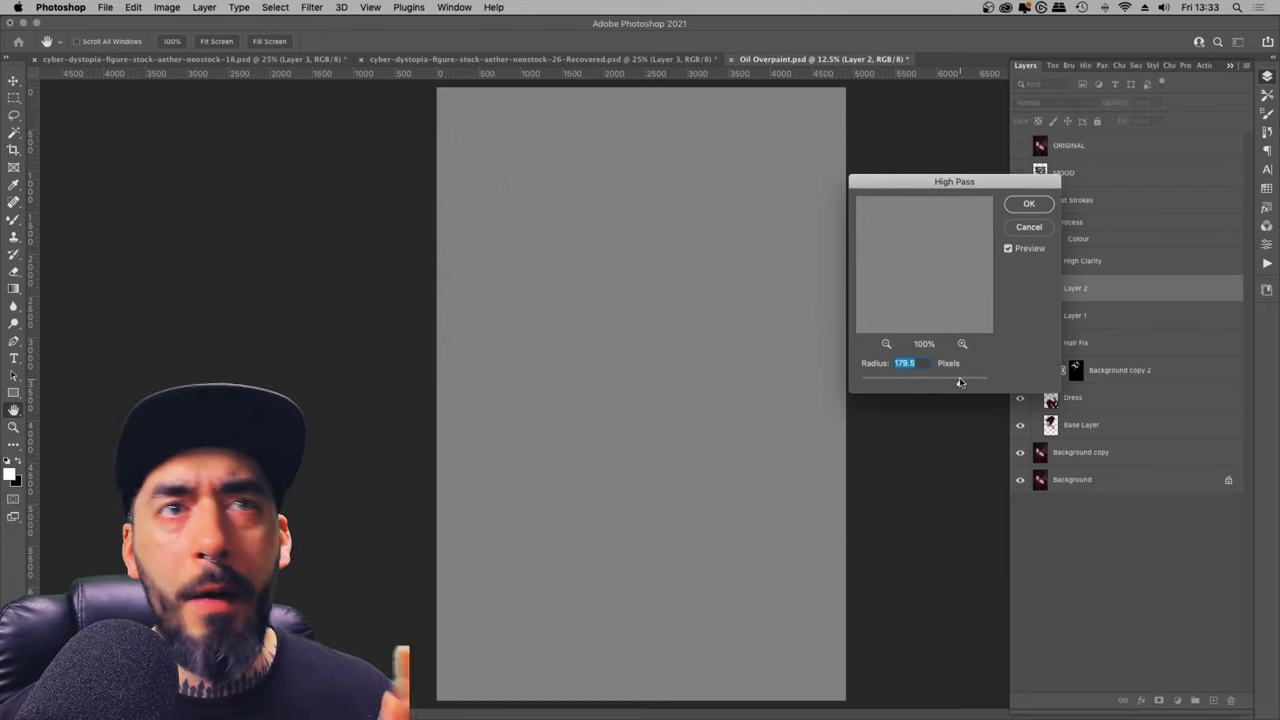
drag(959, 382, 895, 382)
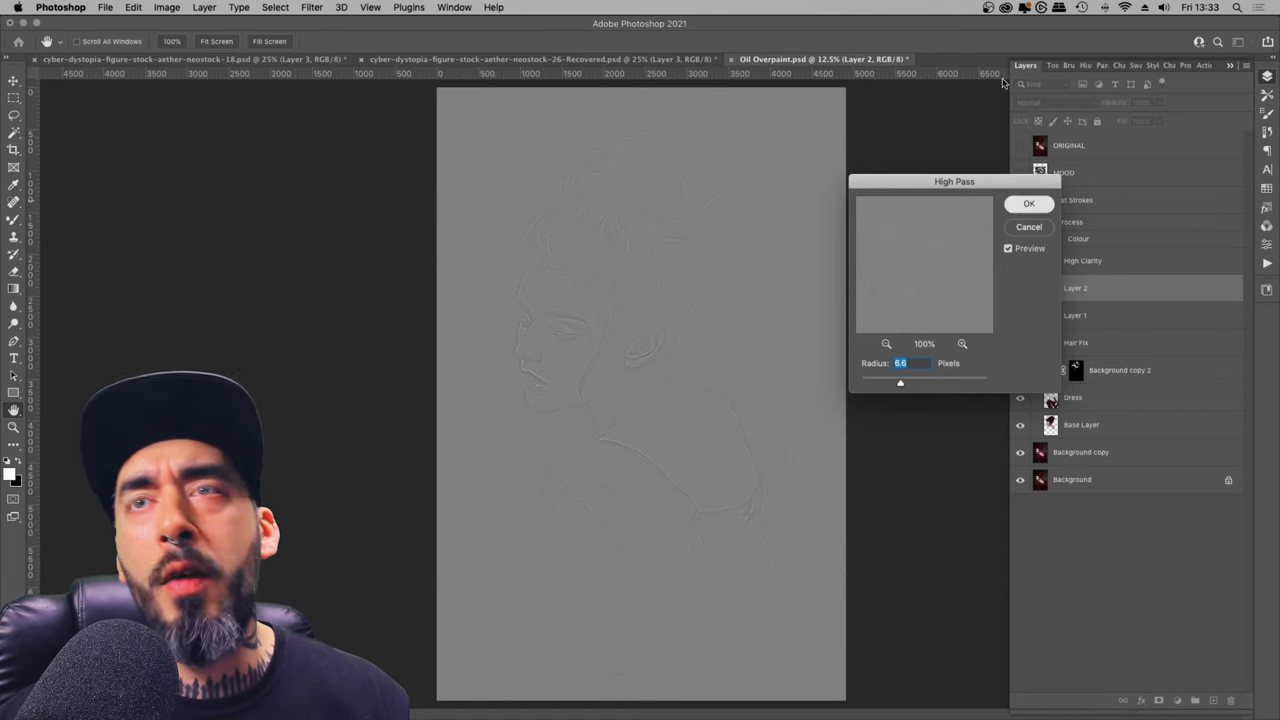
click(1029, 203)
Step: Set the High Pass layer's blend mode to Overlay and inspect the sharpened face
click(1040, 102)
click(1005, 253)
click(591, 339)
click(591, 339)
click(591, 339)
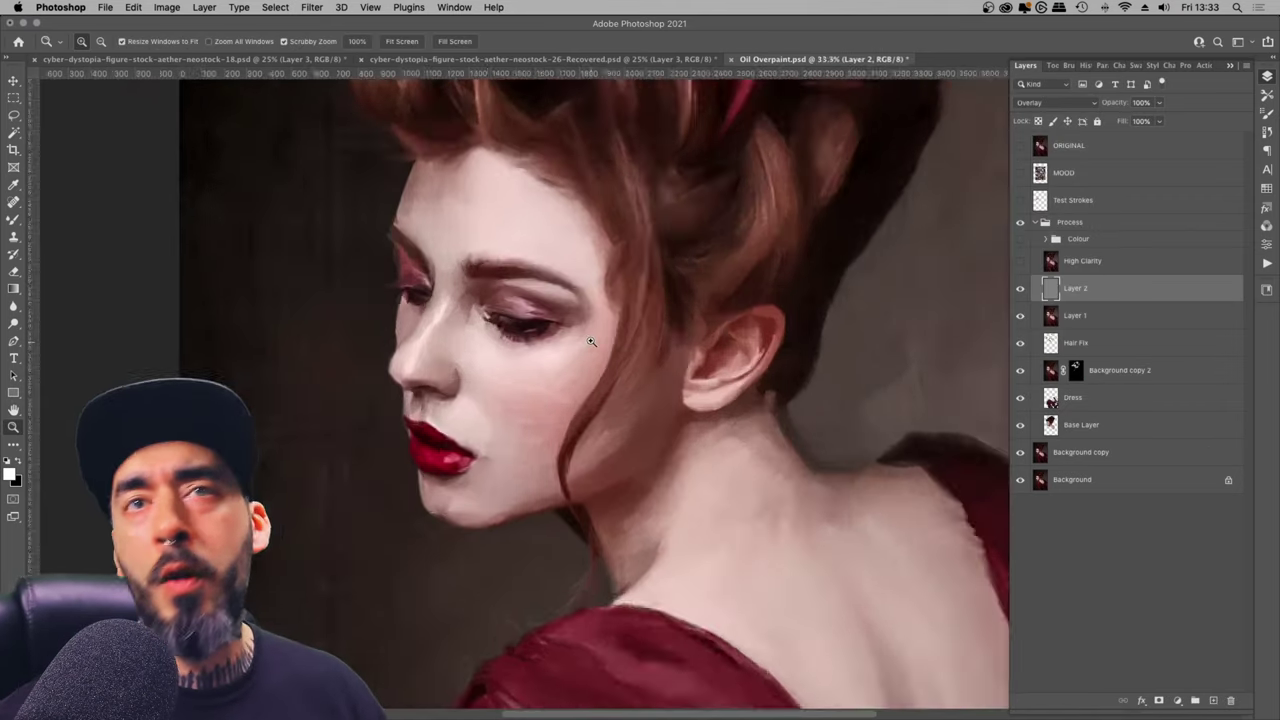
click(591, 339)
click(591, 339)
Step: Lower the High Pass layer's opacity to 0% to compare the sharpening, and delete that layer
click(1161, 102)
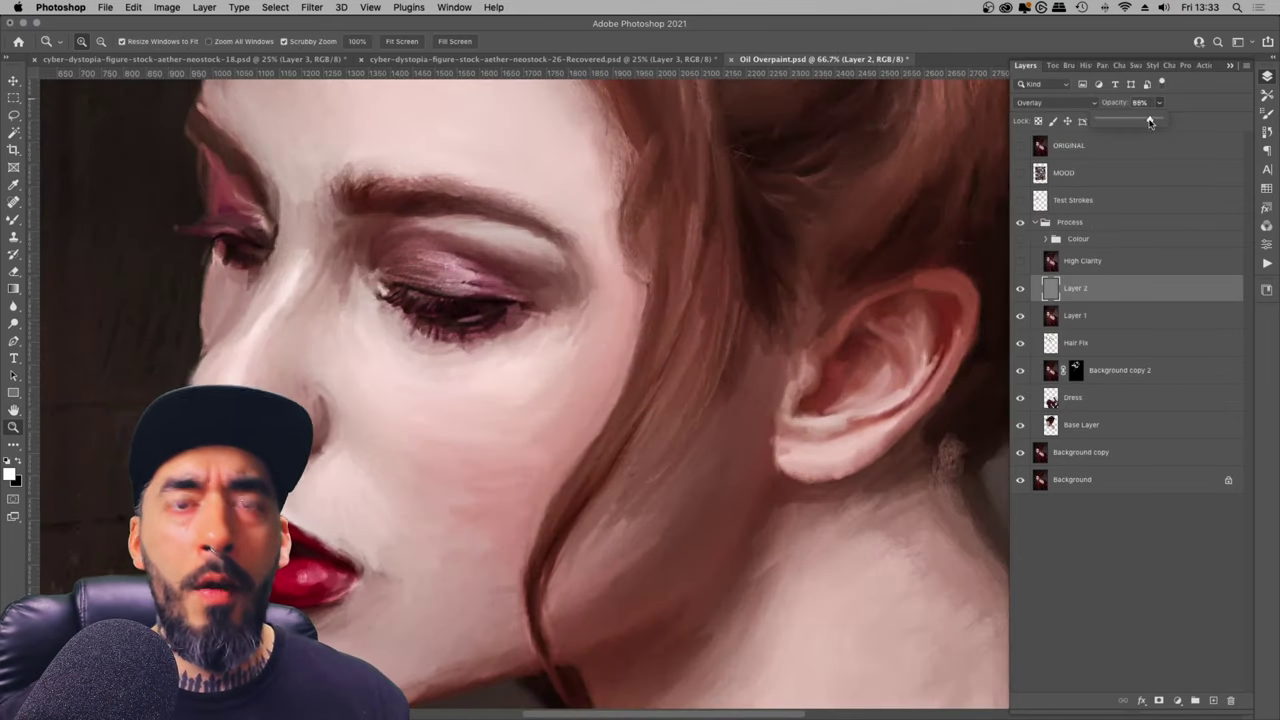
drag(1133, 121, 1044, 125)
drag(1149, 118, 1156, 117)
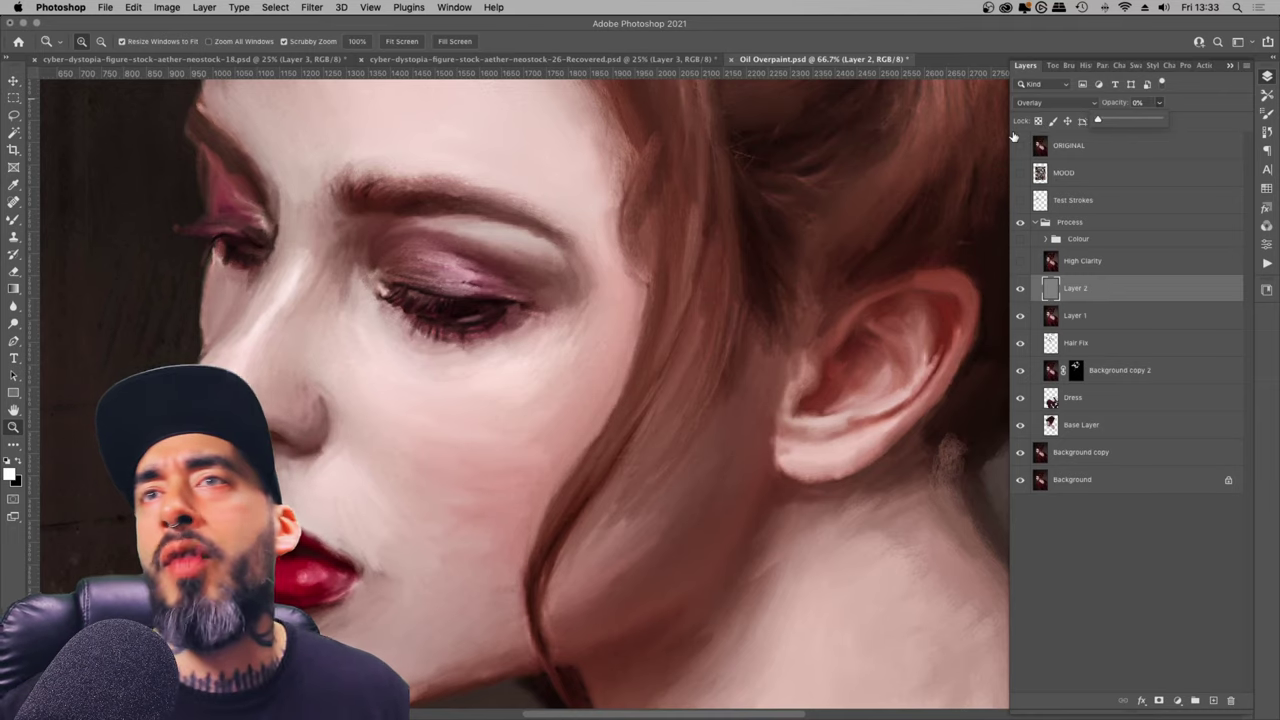
right_click(1072, 288)
click(1100, 214)
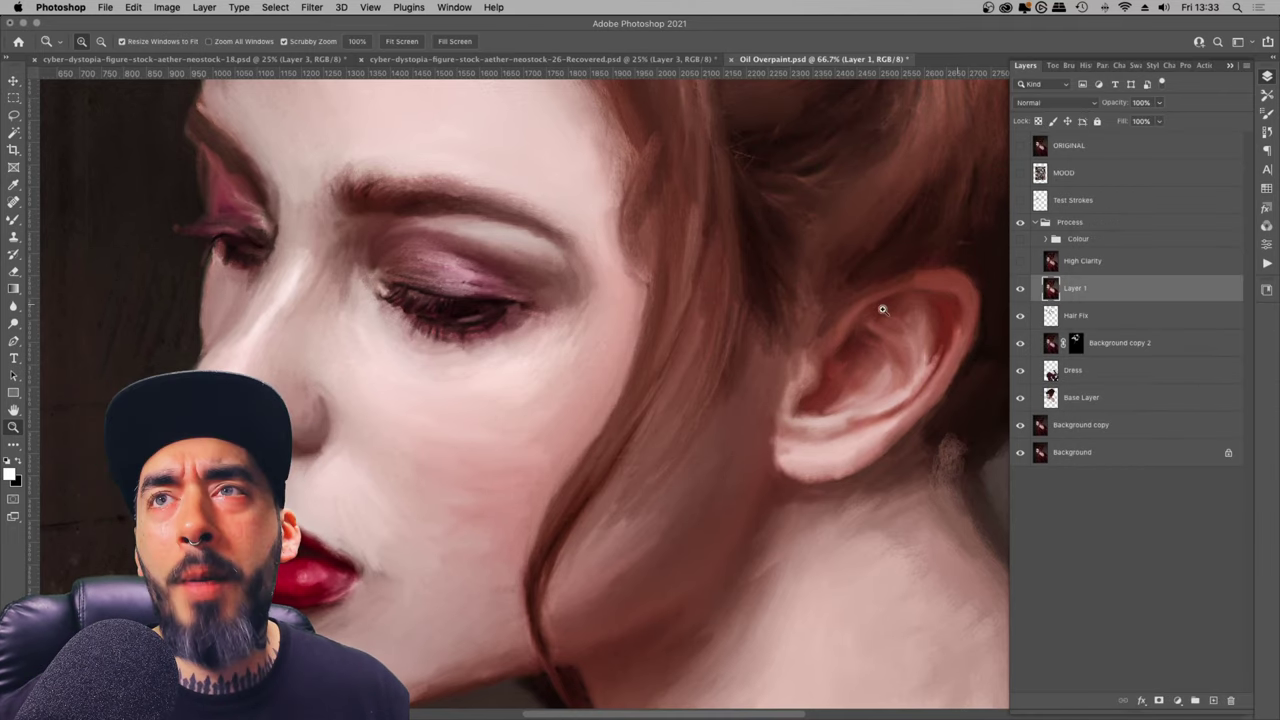
Step: Sharpen Layer 1 using Unsharp Mask with an amount of 100% and a radius of 1.5 pixels, and check the hair
right_click(554, 284)
click(583, 292)
click(573, 334)
click(573, 334)
click(573, 334)
click(573, 334)
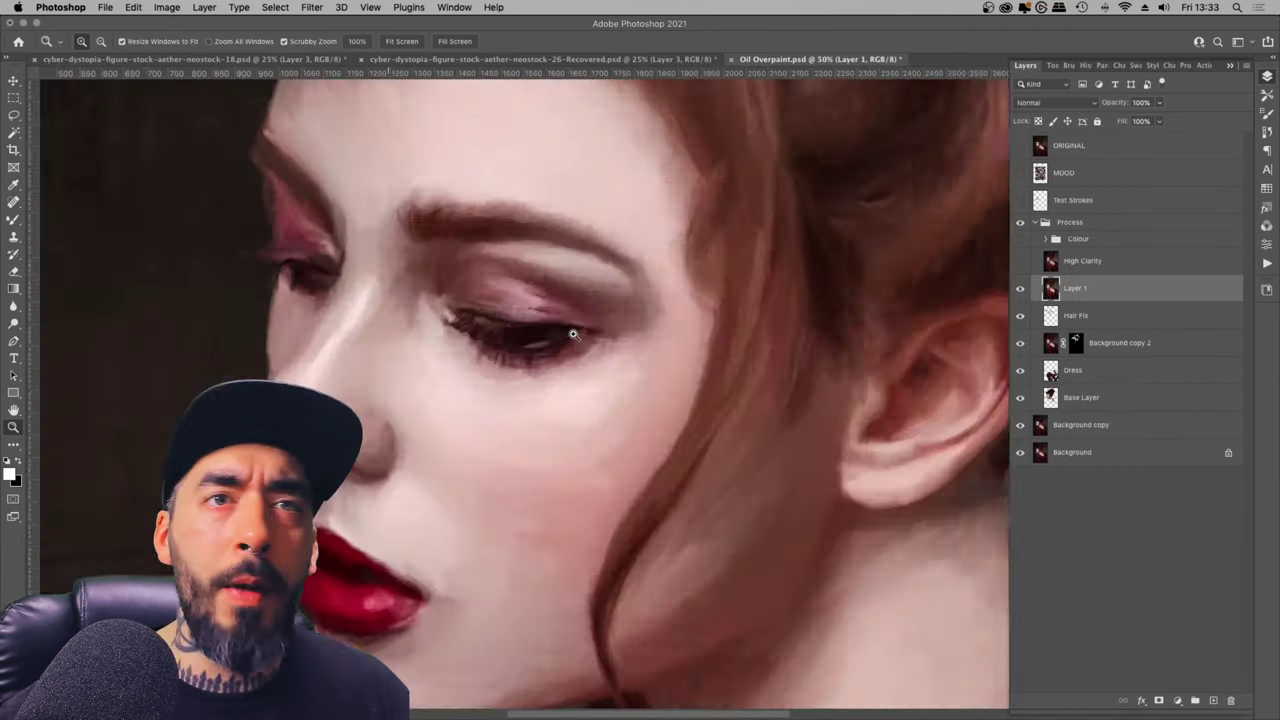
click(311, 7)
mouse_move(440, 262)
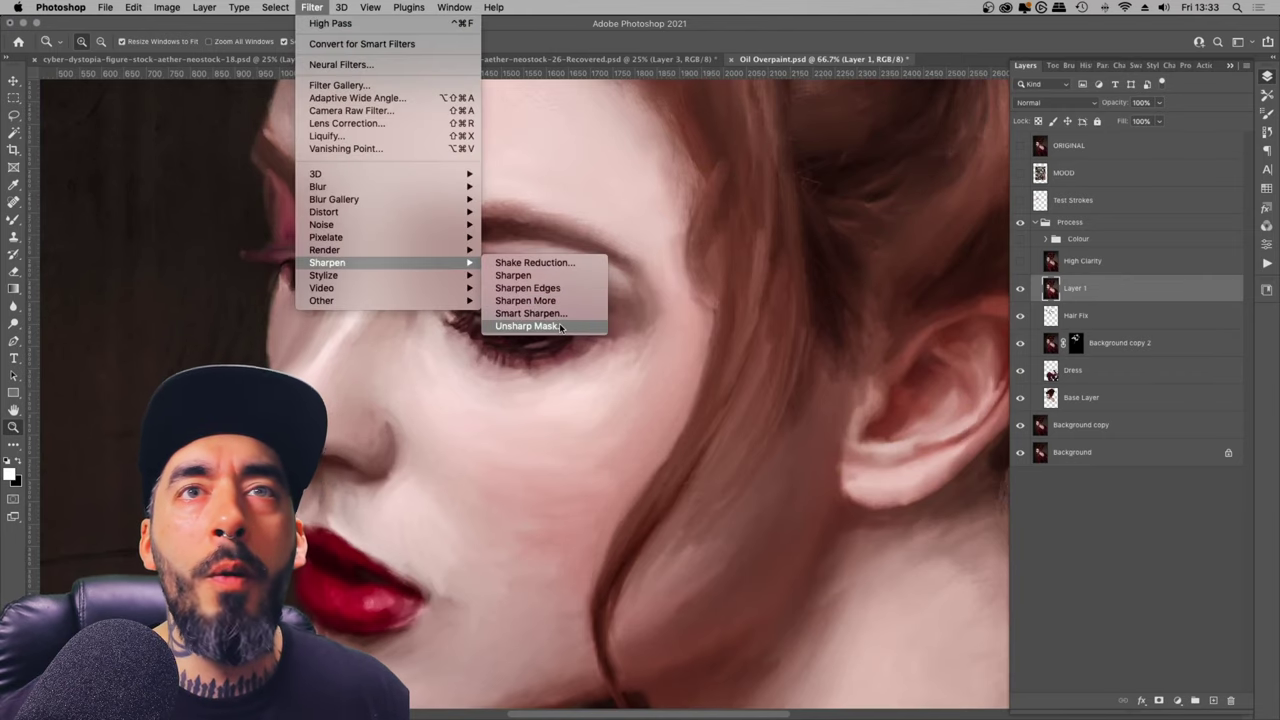
click(560, 325)
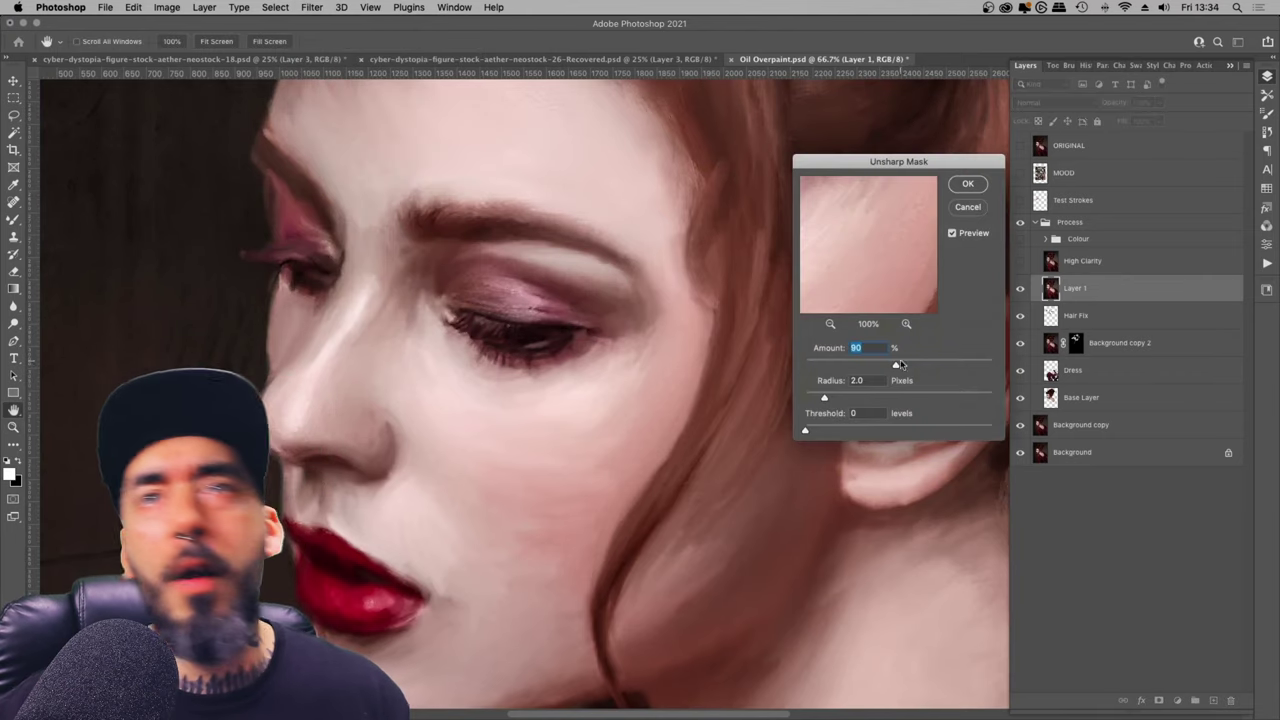
drag(824, 397, 809, 399)
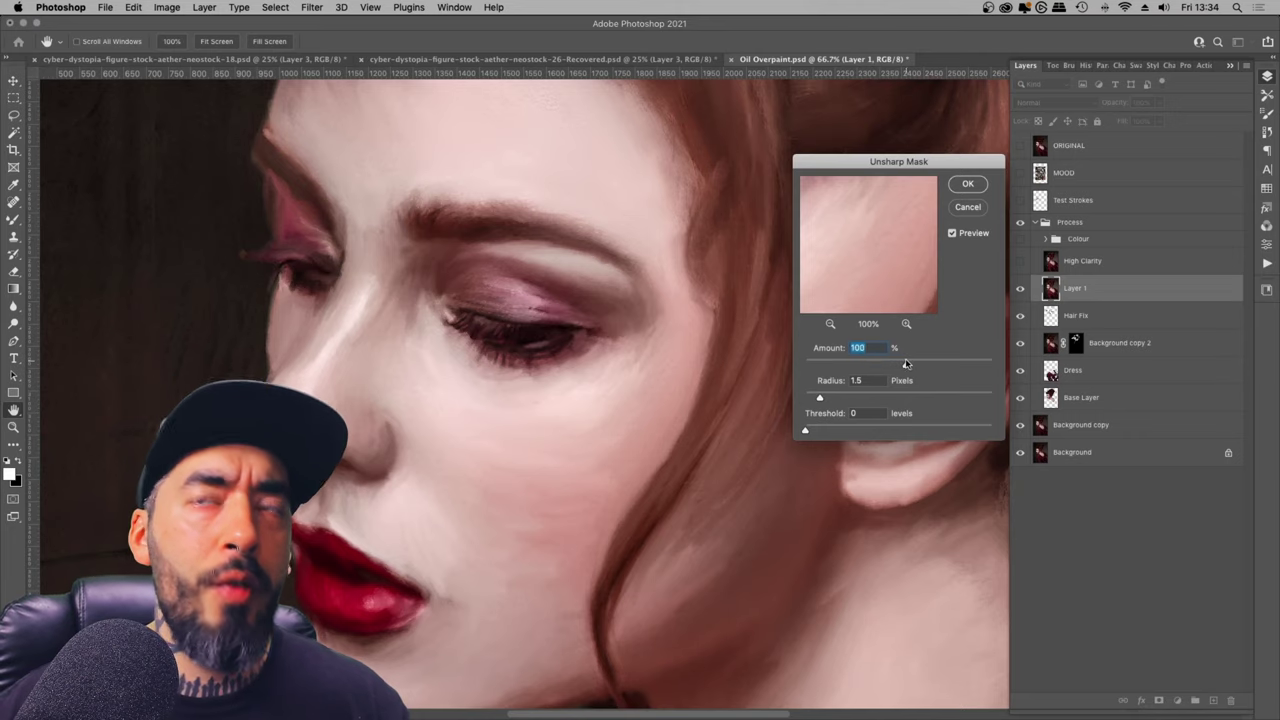
click(966, 184)
key(z)
scroll(640, 294, up, 5)
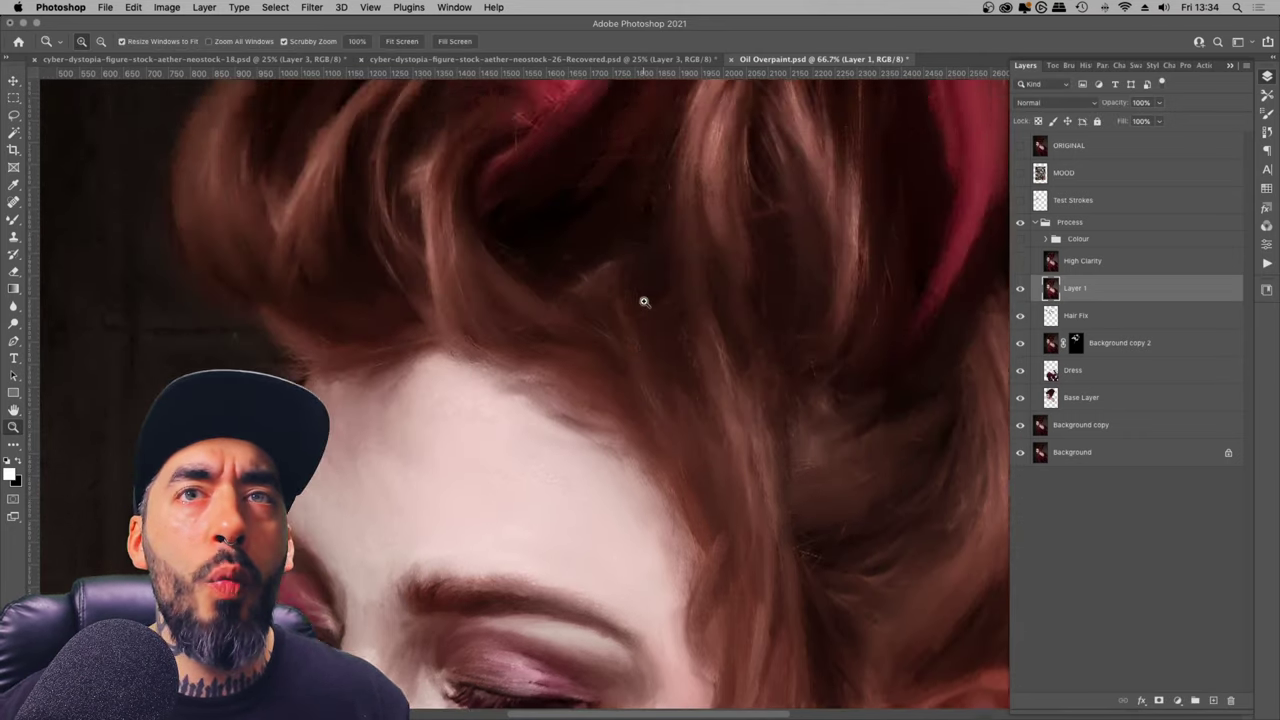
Step: Examine the sharpened hair detail up close and the portrait as a whole
scroll(622, 262, up, 7)
right_click(605, 236)
click(639, 247)
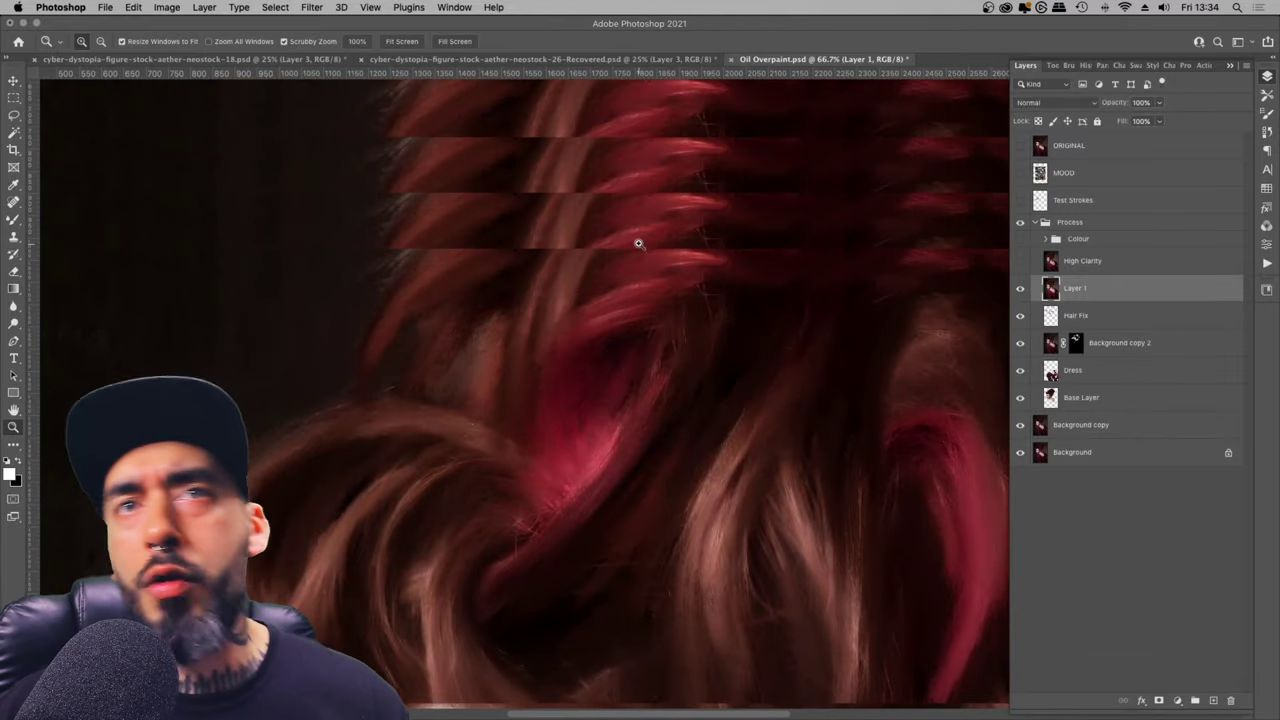
right_click(639, 245)
click(650, 250)
right_click(641, 238)
click(674, 310)
right_click(641, 323)
click(670, 396)
click(669, 394)
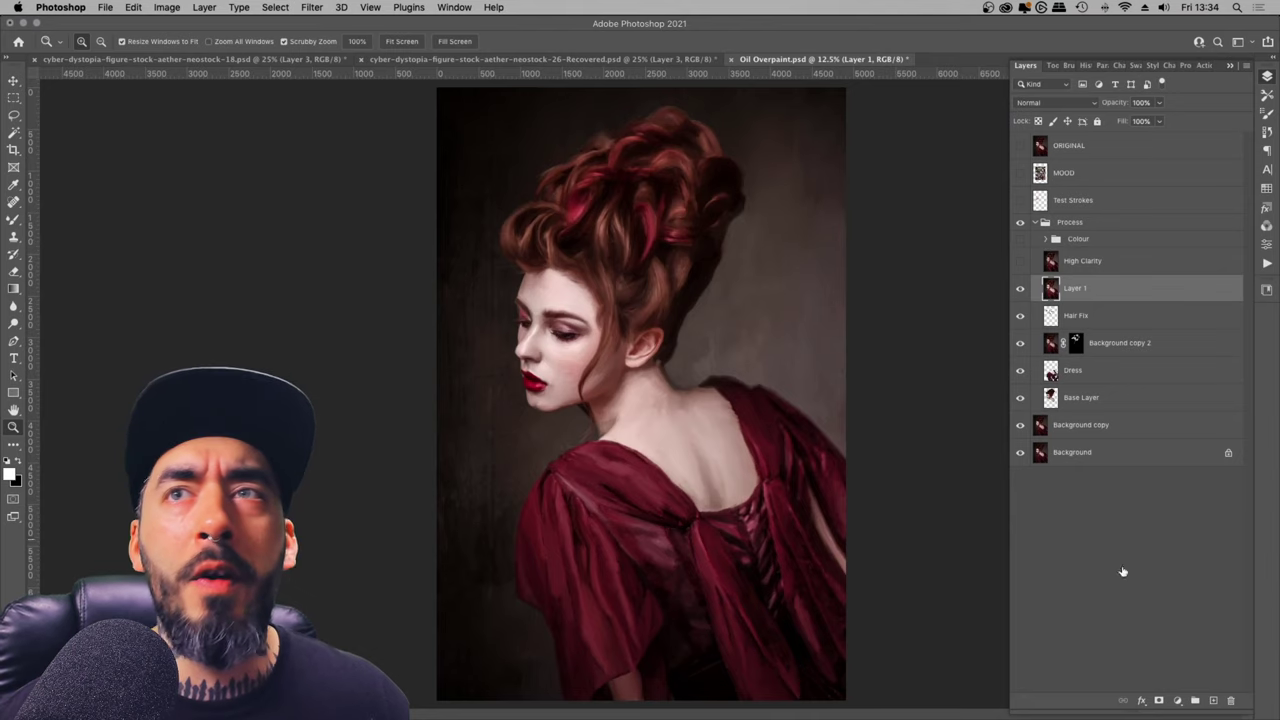
Step: Add a Color Lookup adjustment layer above Layer 1 using Crisp_Winter.look, and set its opacity to 50%
click(1176, 701)
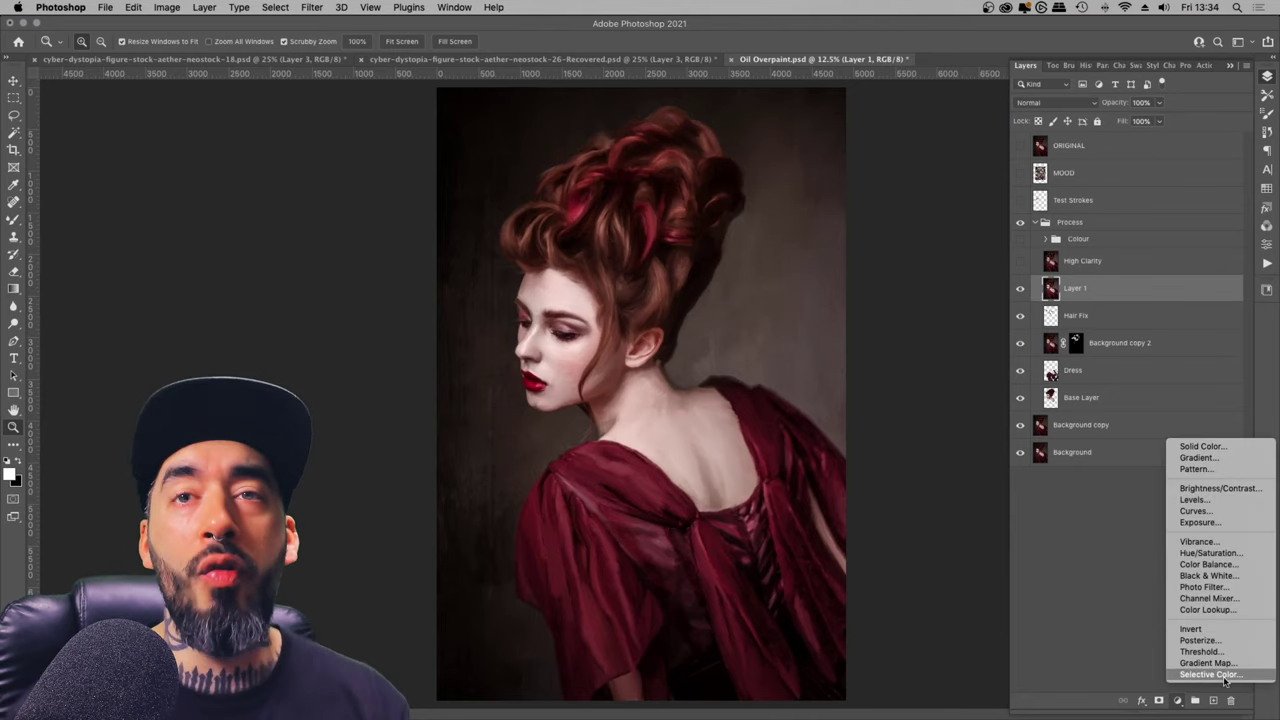
click(1224, 611)
click(1149, 105)
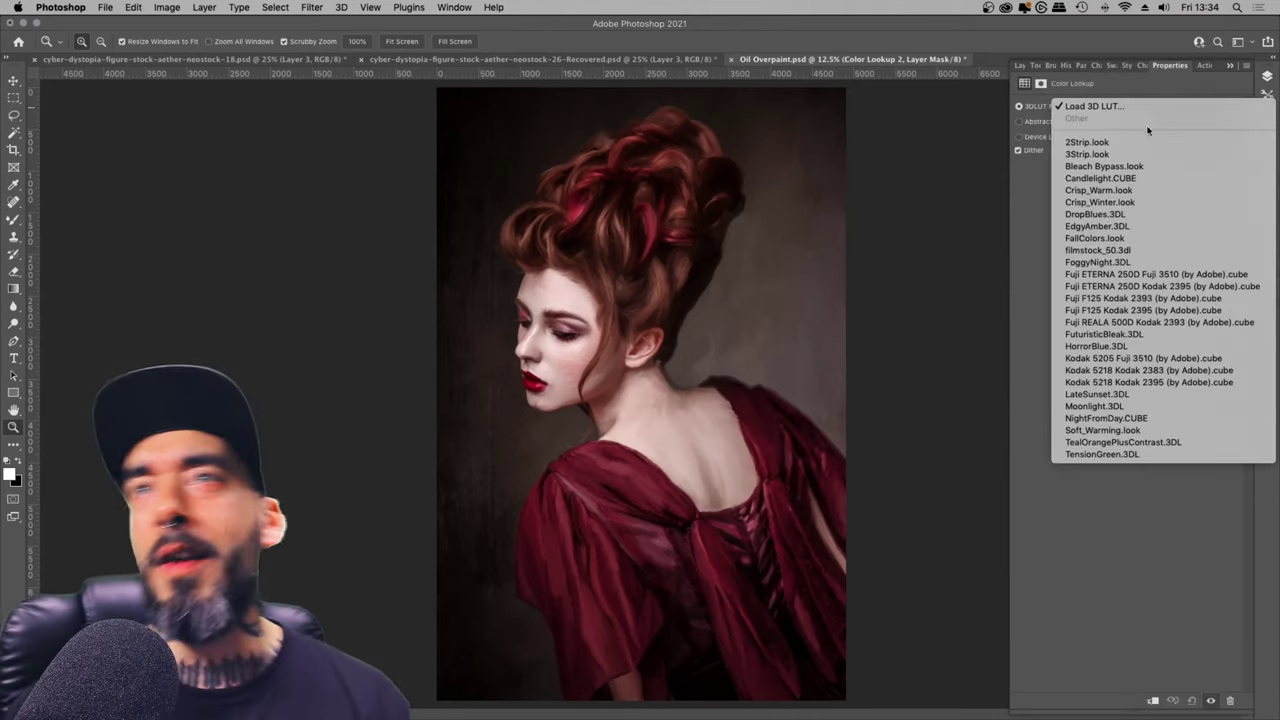
click(1140, 202)
click(1267, 76)
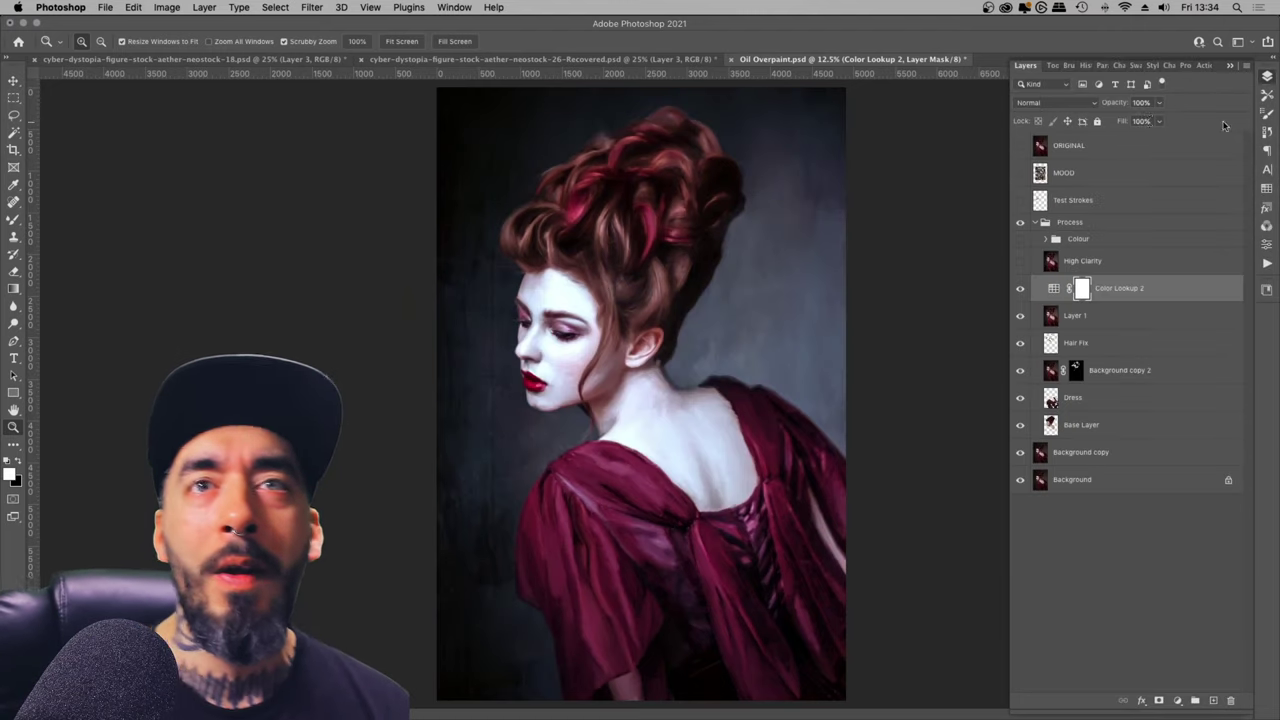
click(1159, 103)
drag(1158, 116, 1129, 121)
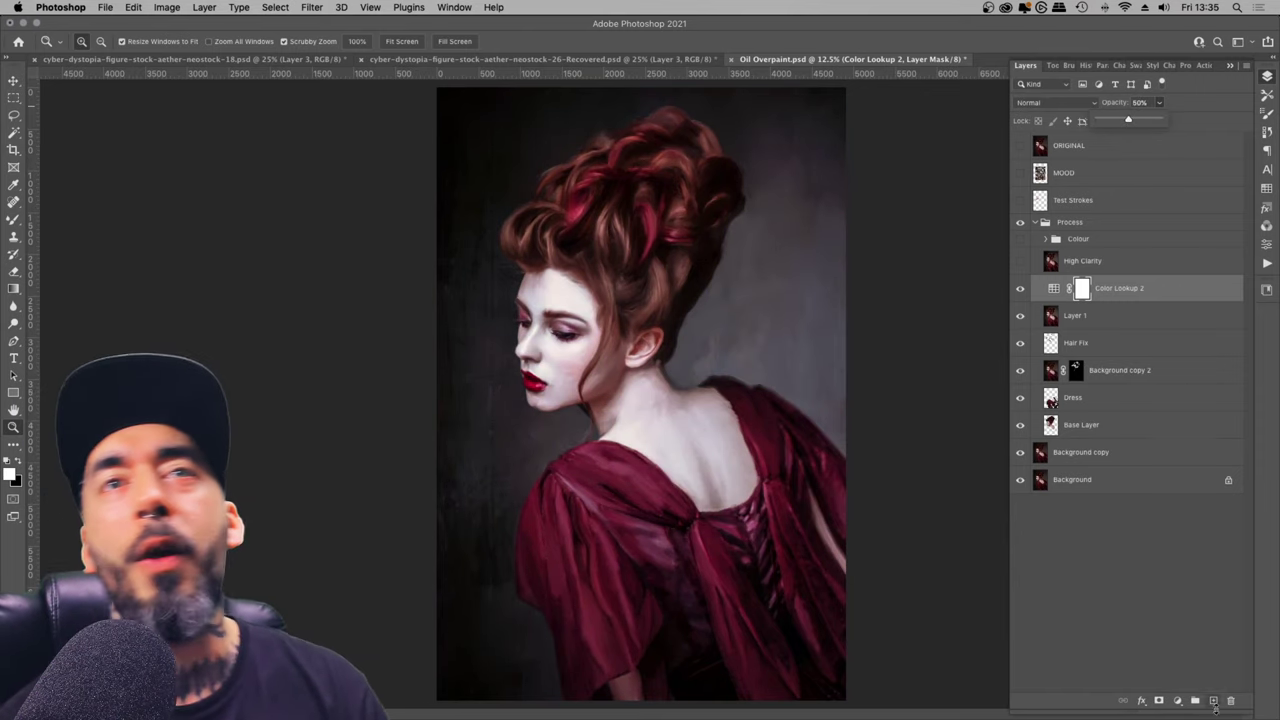
Step: Add a Curves adjustment layer and raise the shadow end of a colour channel to tint the dark areas red
click(1177, 700)
click(1195, 511)
click(1120, 124)
click(1060, 136)
drag(1054, 308, 1047, 297)
click(1267, 77)
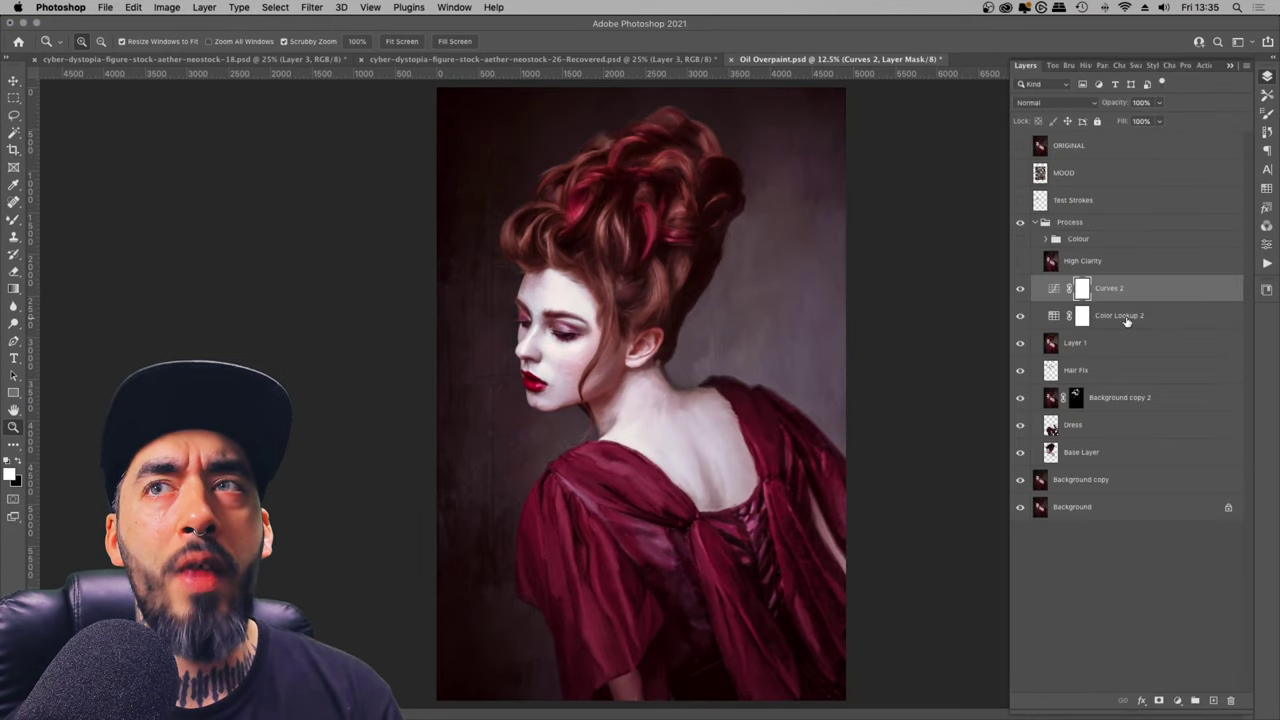
Step: Group the Curves 2 and Color Lookup 2 layers and name the group Colour
shift+click(1127, 318)
key(ctrl+g)
double_click(1080, 283)
text(Colour)
key(Return)
Step: Compare the new Colour group with the old one, and check the High Clarity layer beneath the new grade
click(1019, 260)
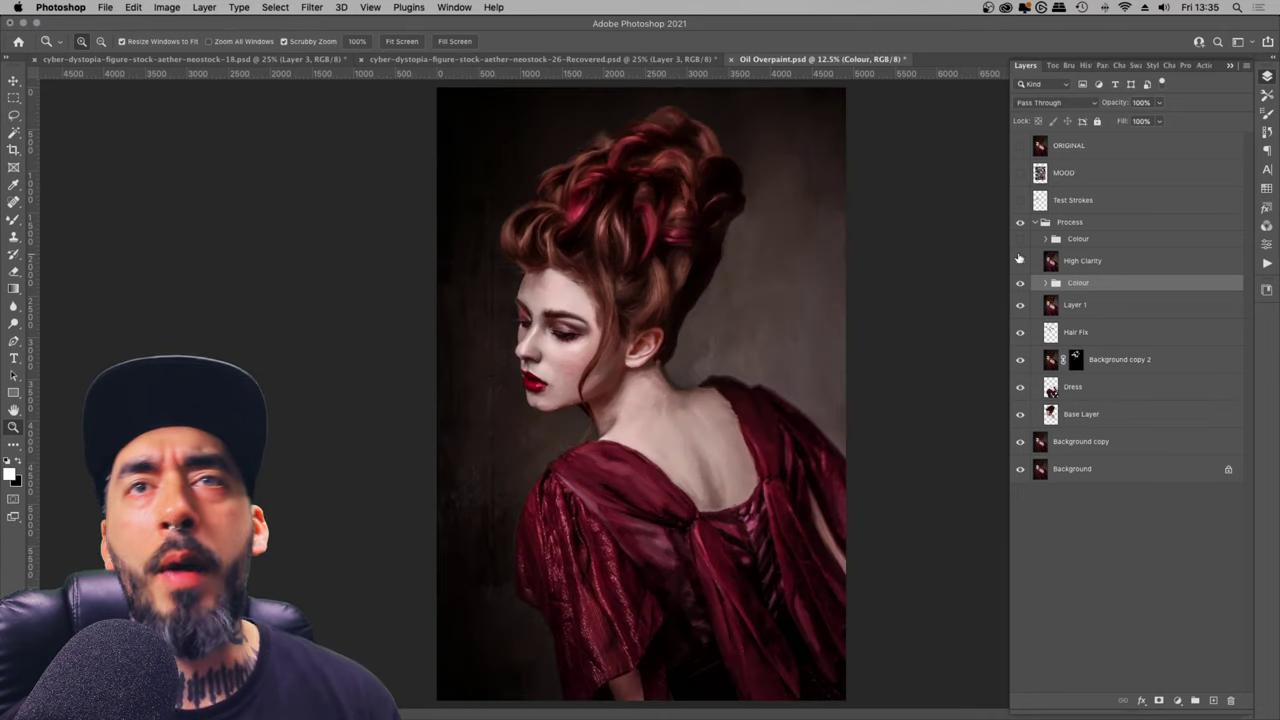
click(1020, 238)
click(1020, 261)
click(1020, 239)
click(1020, 261)
click(1020, 261)
drag(1049, 263, 1050, 293)
click(1020, 278)
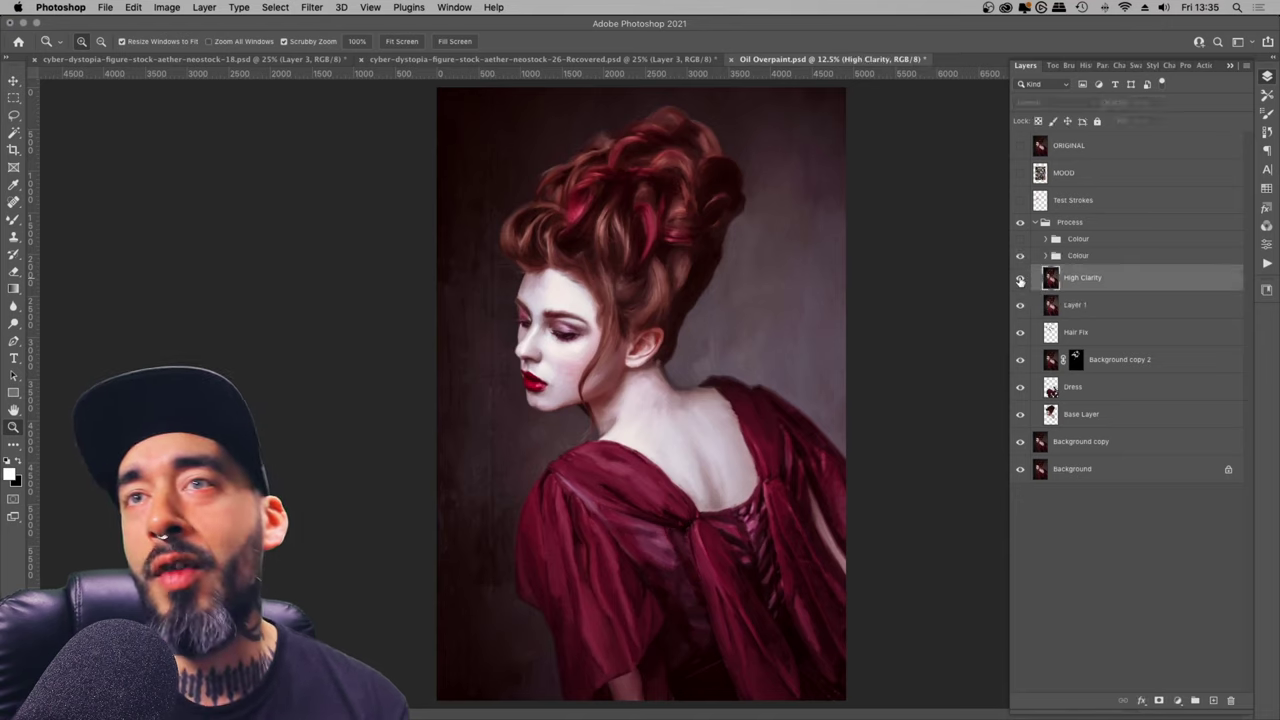
click(1020, 280)
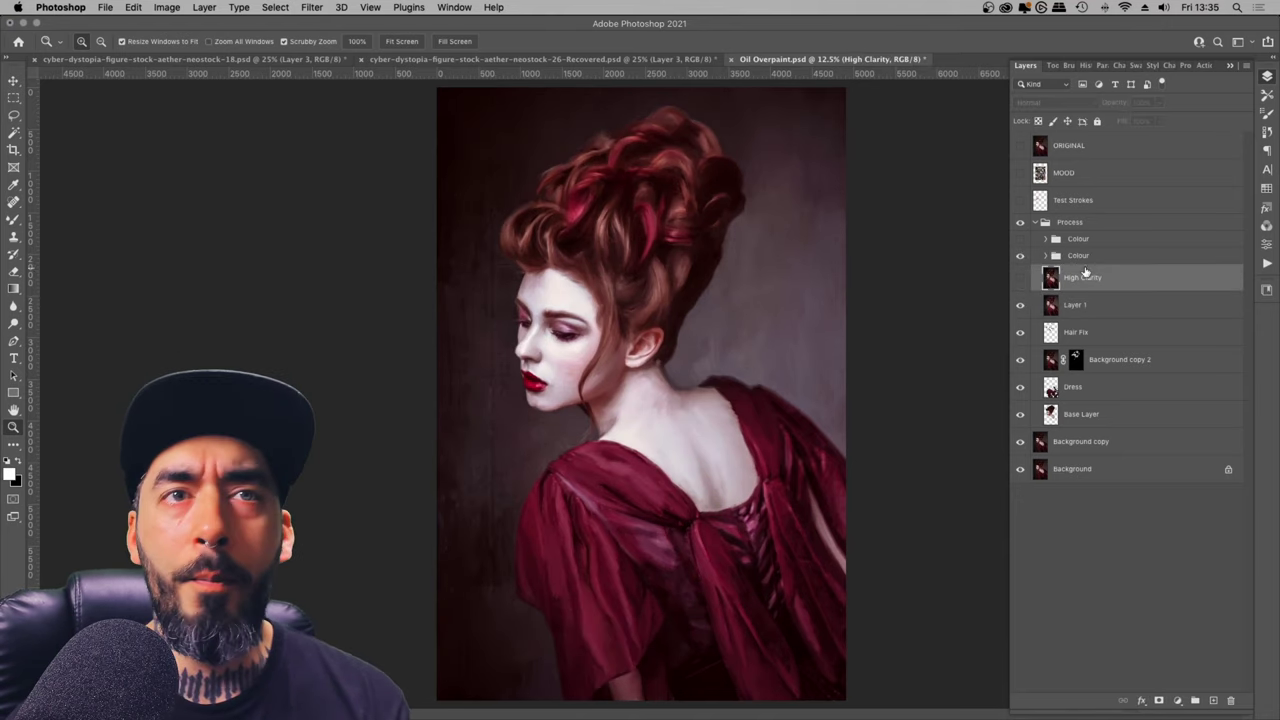
Step: Delete the High Clarity layer and the old hidden Colour group together with its contents
right_click(1085, 273)
click(1110, 218)
right_click(1118, 236)
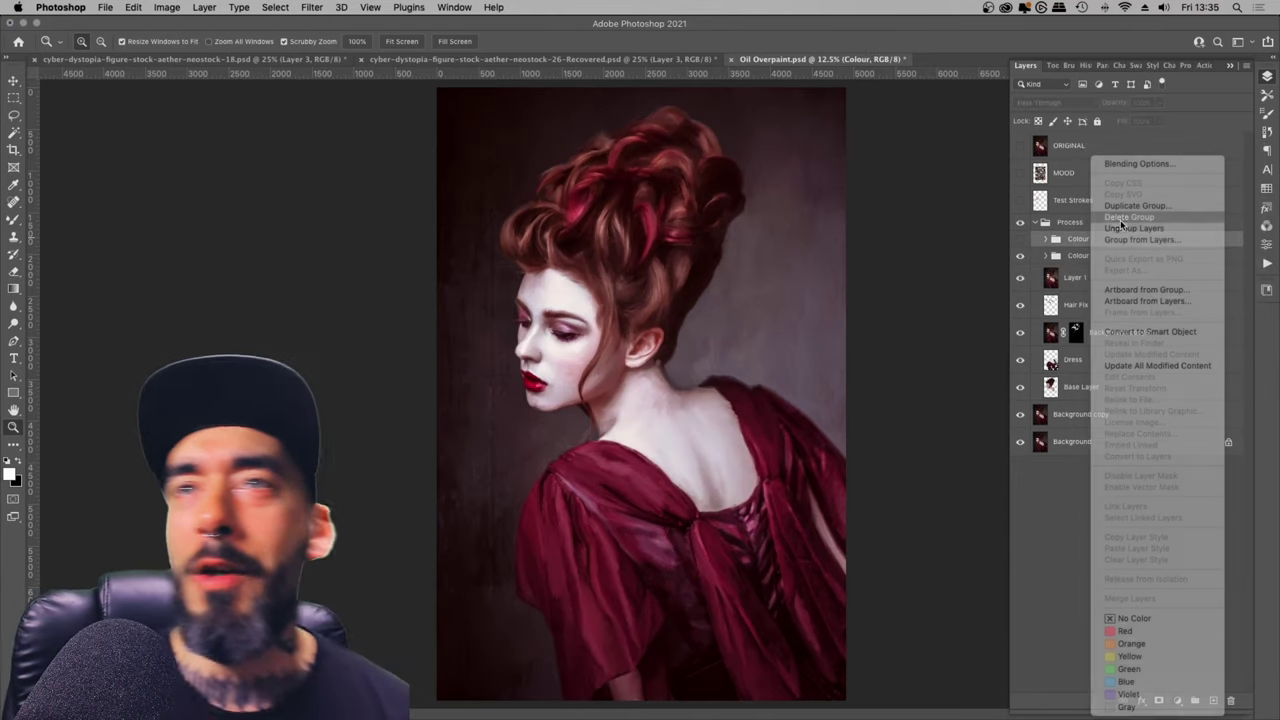
click(1120, 220)
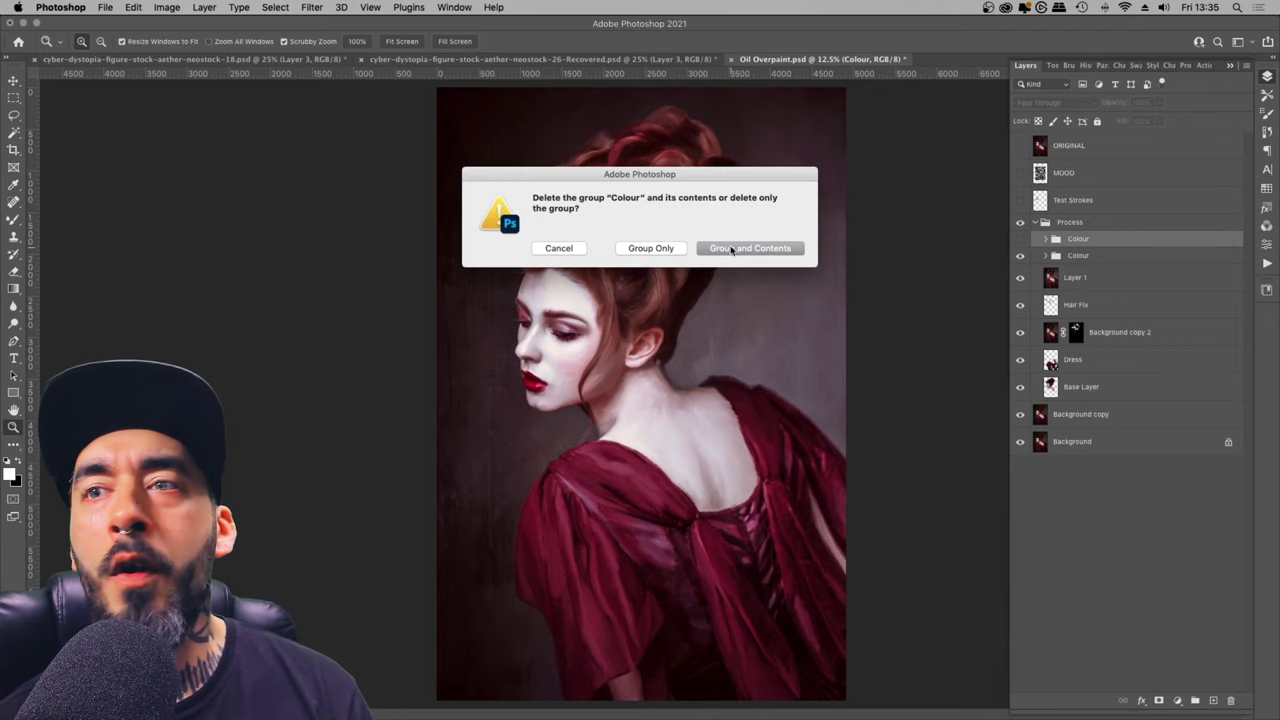
click(750, 248)
Step: Compare the graded portrait with the ORIGINAL layer, and check the effect of Layer 1
click(1021, 147)
click(1021, 147)
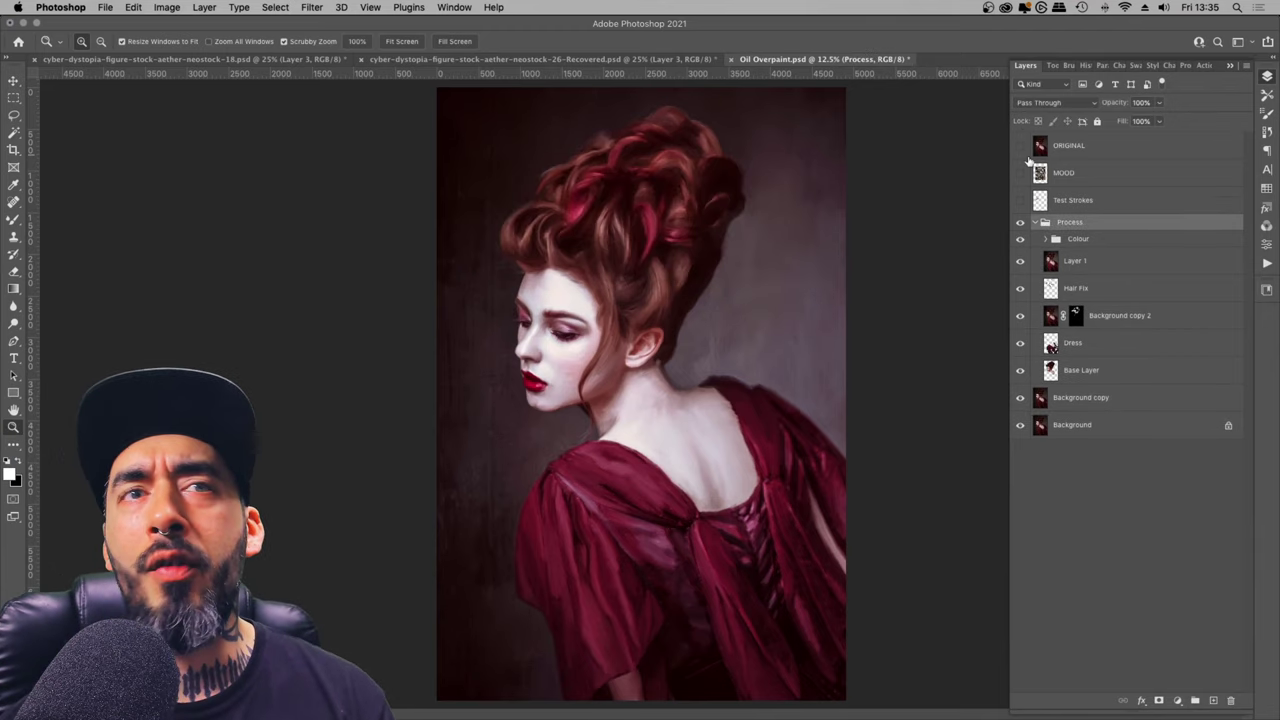
click(1076, 260)
click(1020, 261)
click(1020, 261)
key(super+minus)
key(super+minus)
key(super+plus)
key(super+plus)
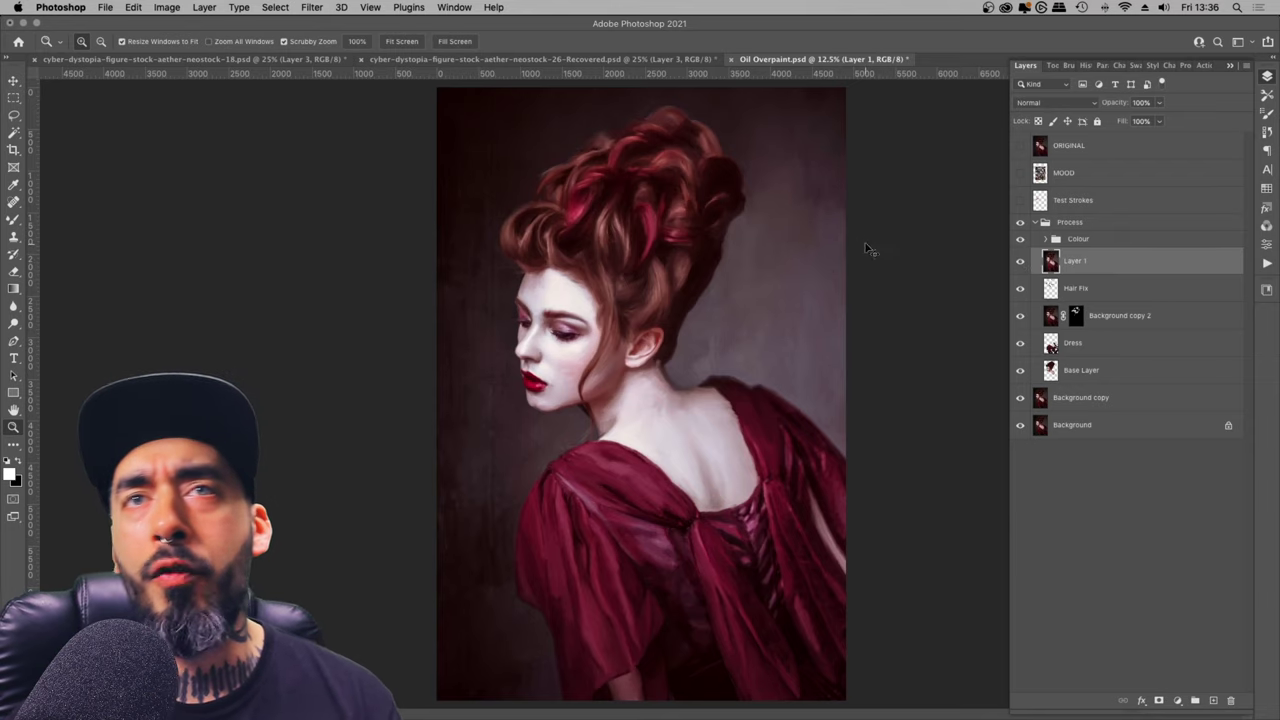
Step: Duplicate Layer 1 and apply Gaussian Blur to the copy with a radius of 271 pixels
key(ctrl+j)
click(312, 7)
mouse_move(330, 186)
click(574, 239)
click(714, 198)
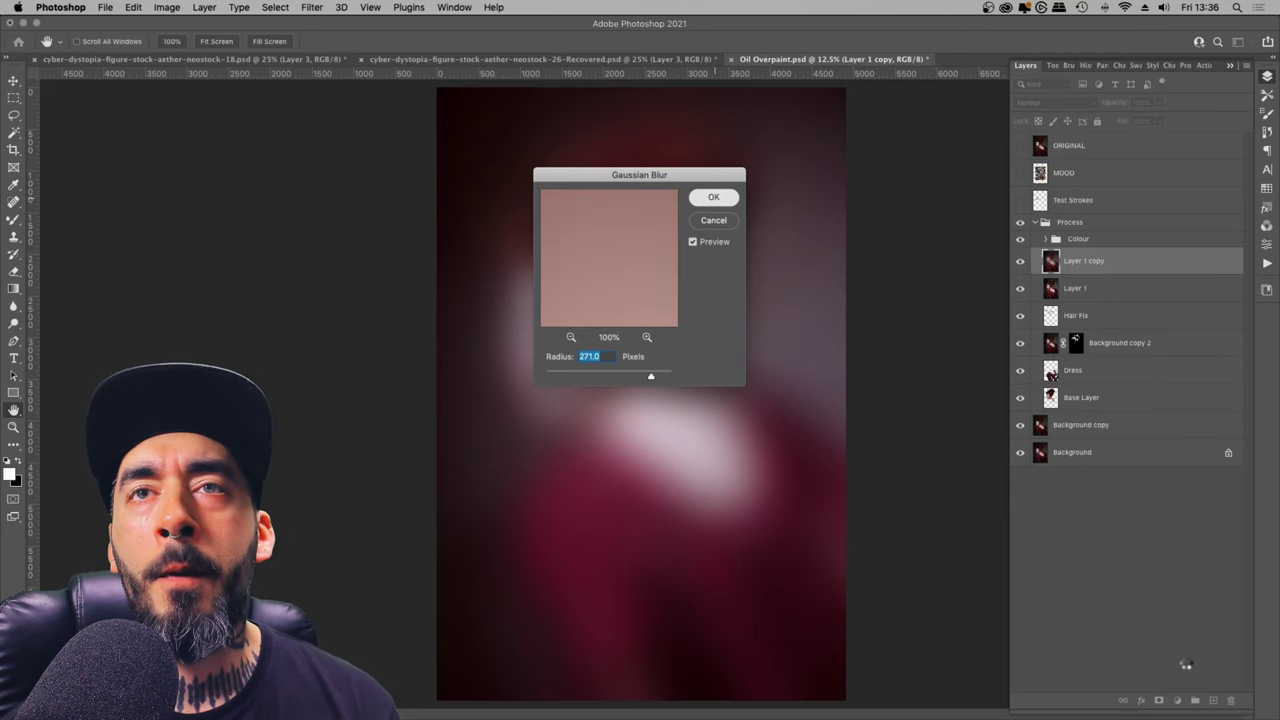
Step: Add a layer mask to Layer 1 copy and invert it to hide the blur
click(1158, 700)
key(super+i)
key(z)
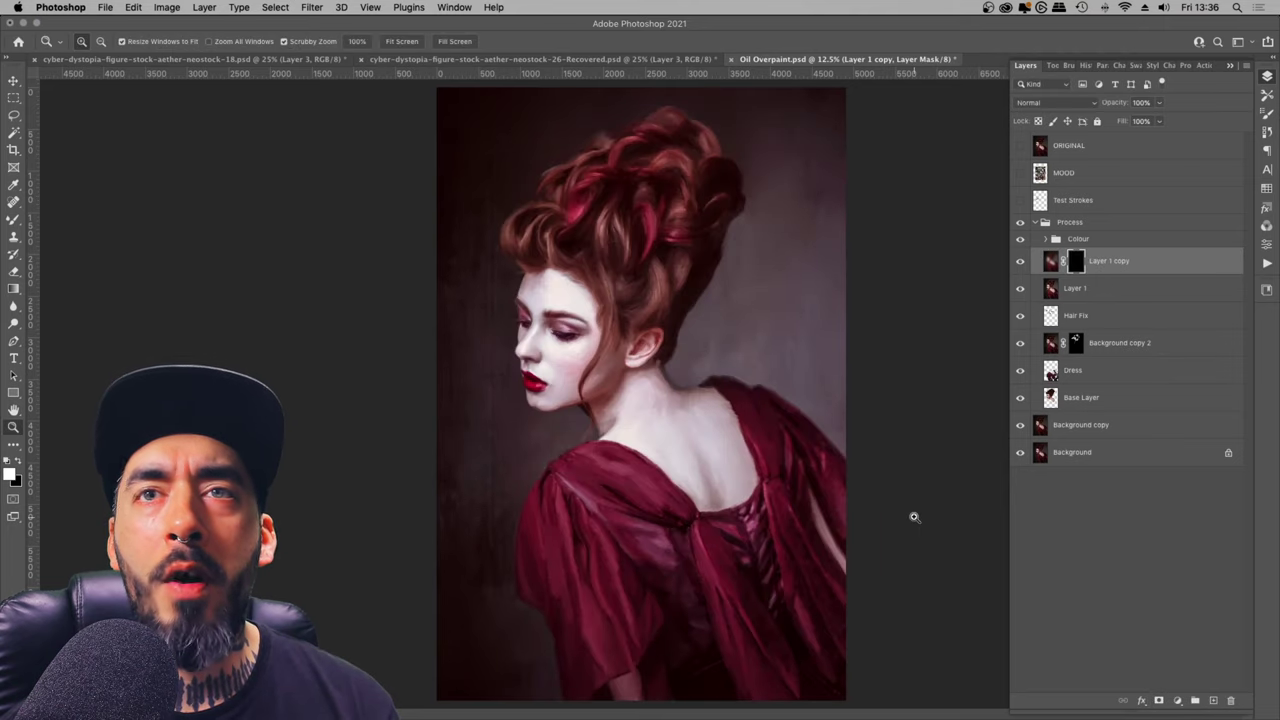
Step: Paint the blur in around the portrait's outer edges with a large white brush at 25% flow, and set the layer's opacity to 70%
right_click(14, 218)
click(60, 219)
click(390, 41)
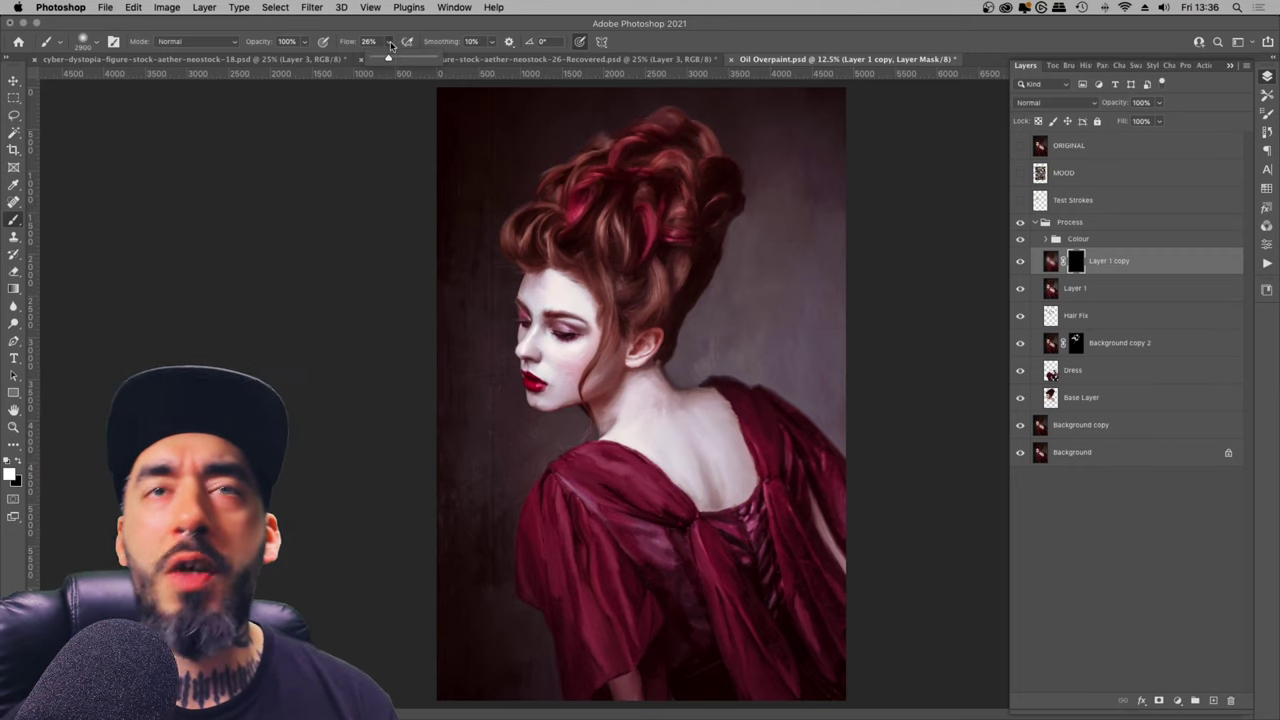
click(751, 42)
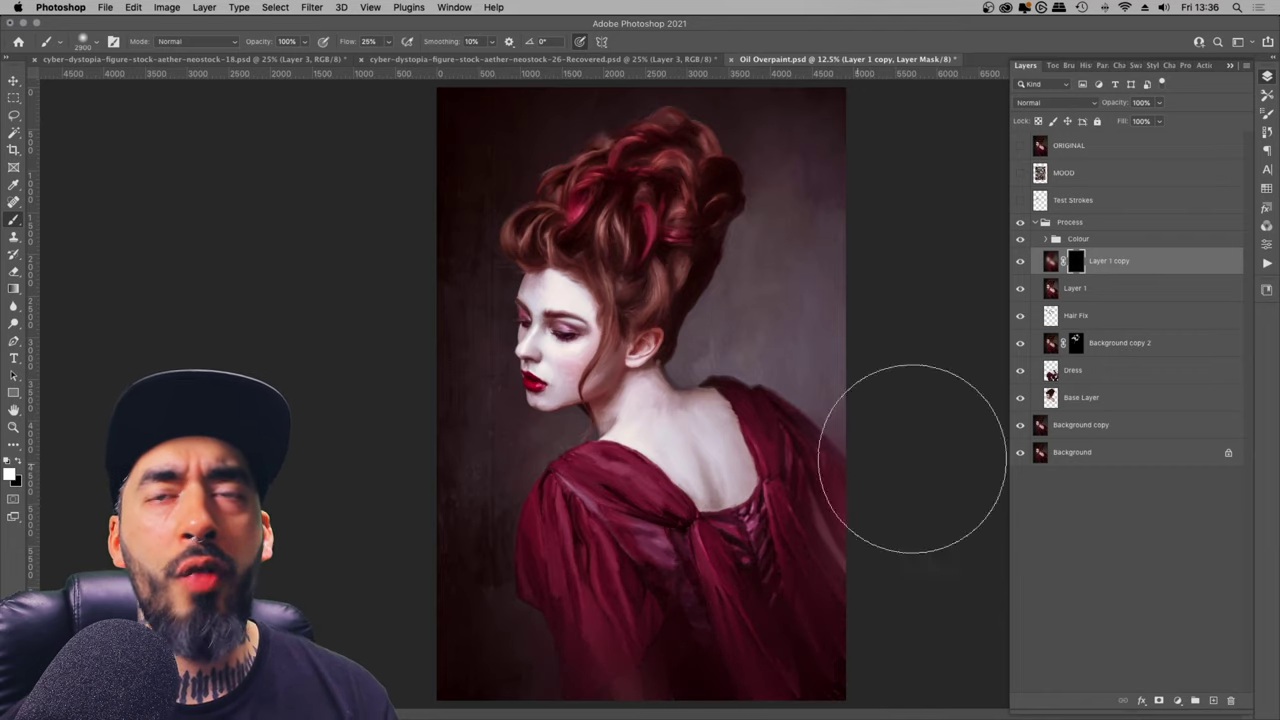
key(super+minus)
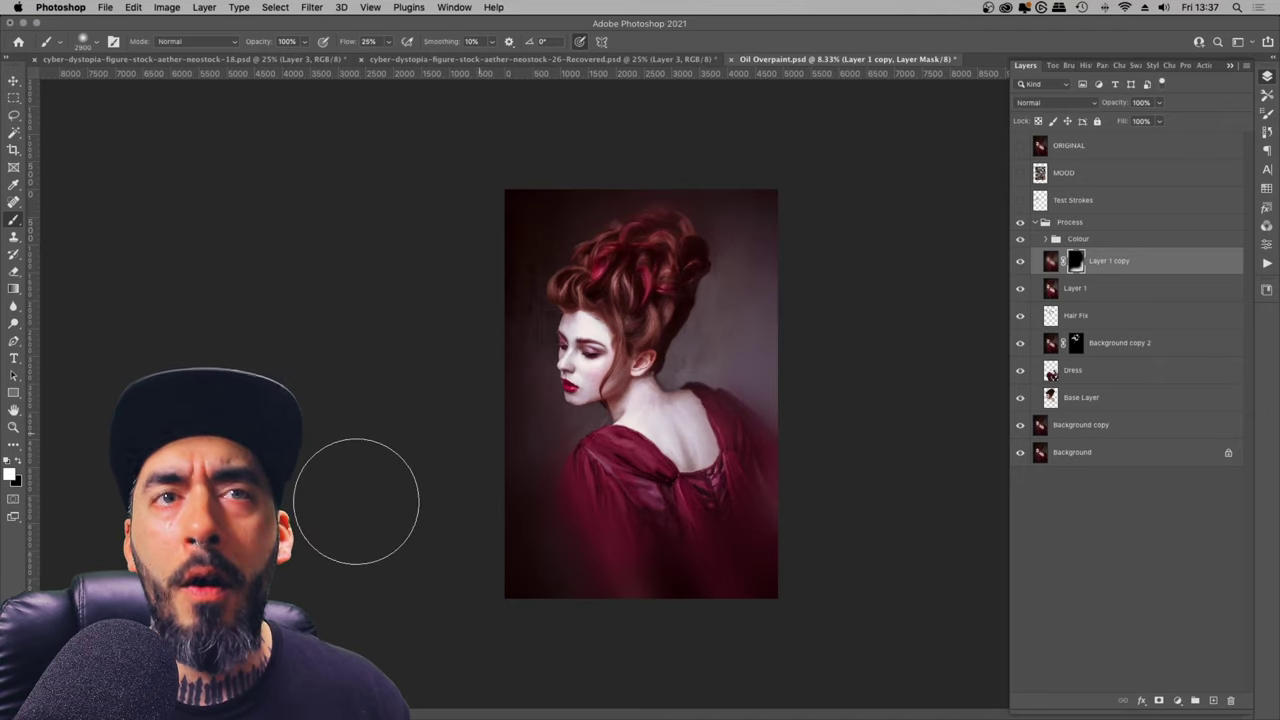
click(1159, 102)
mouse_move(1159, 120)
mouse_down()
mouse_move(1105, 121)
mouse_move(1157, 121)
mouse_move(1133, 121)
mouse_up()
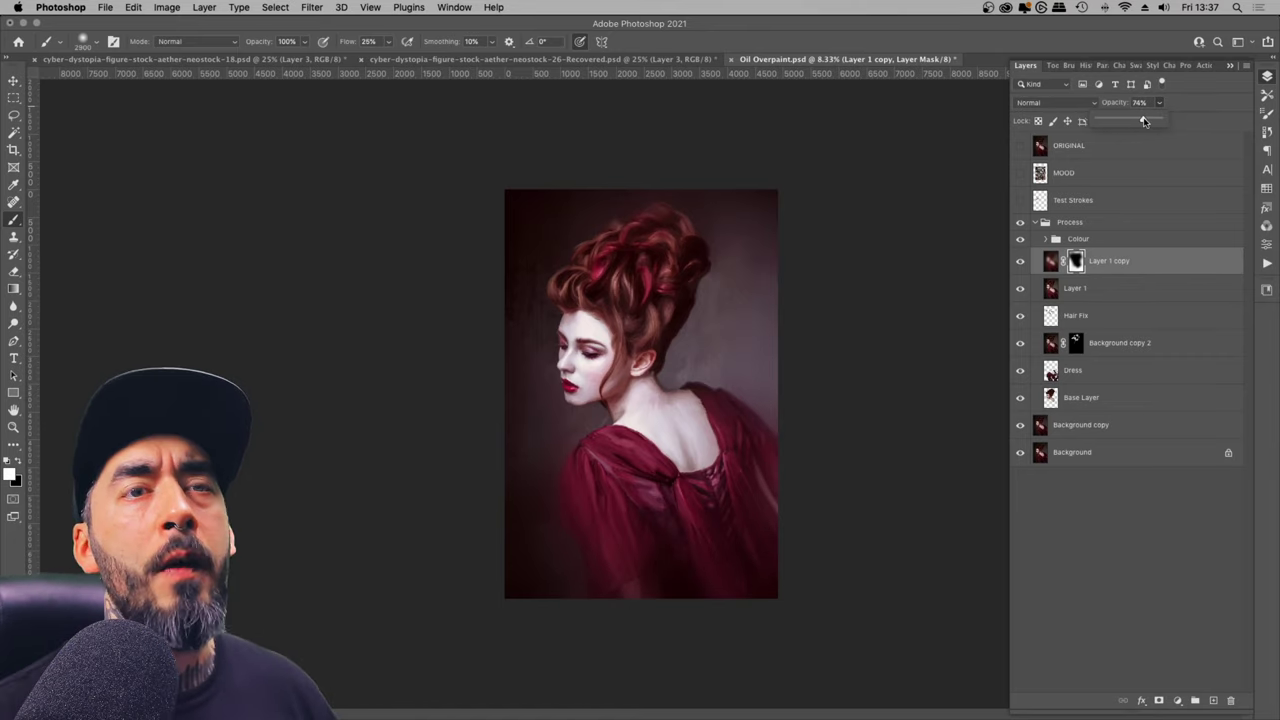
Step: Inspect how the softened edges of the dress and hair blend with the sharp face and neck
key(z)
right_click(656, 311)
click(684, 386)
click(635, 392)
click(635, 392)
click(635, 392)
click(600, 386)
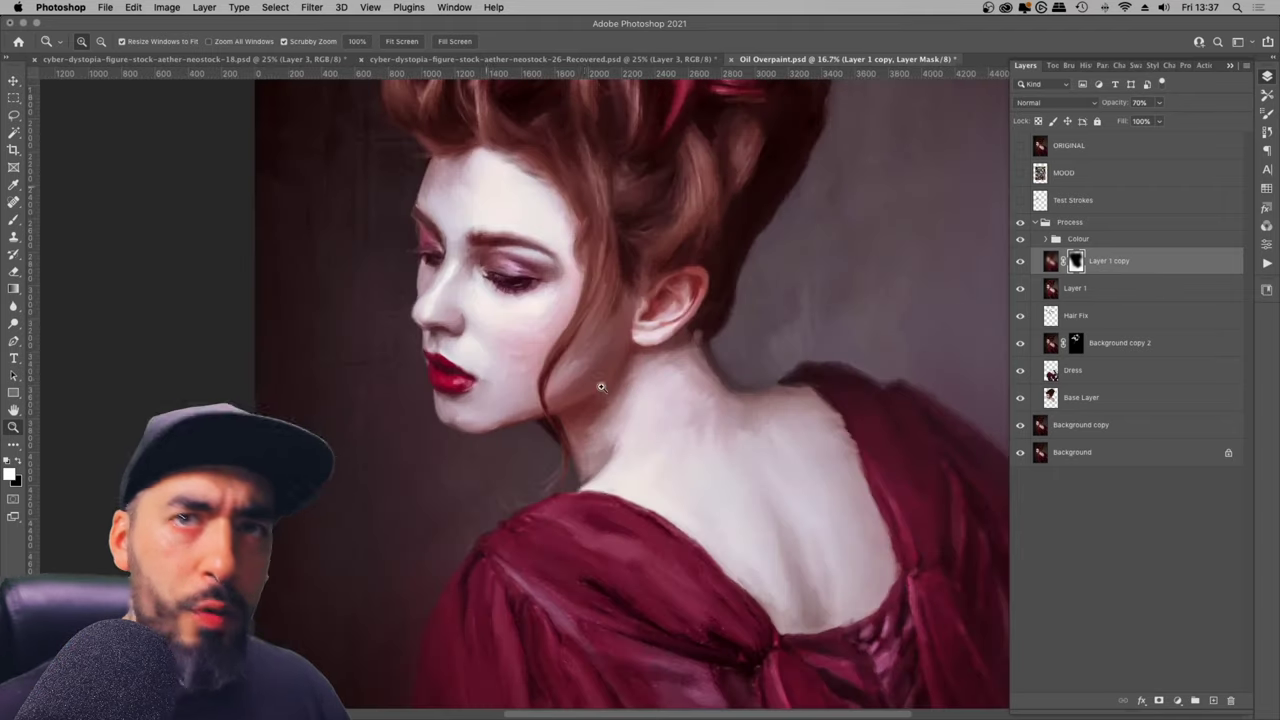
click(545, 356)
click(545, 356)
right_click(564, 328)
click(583, 334)
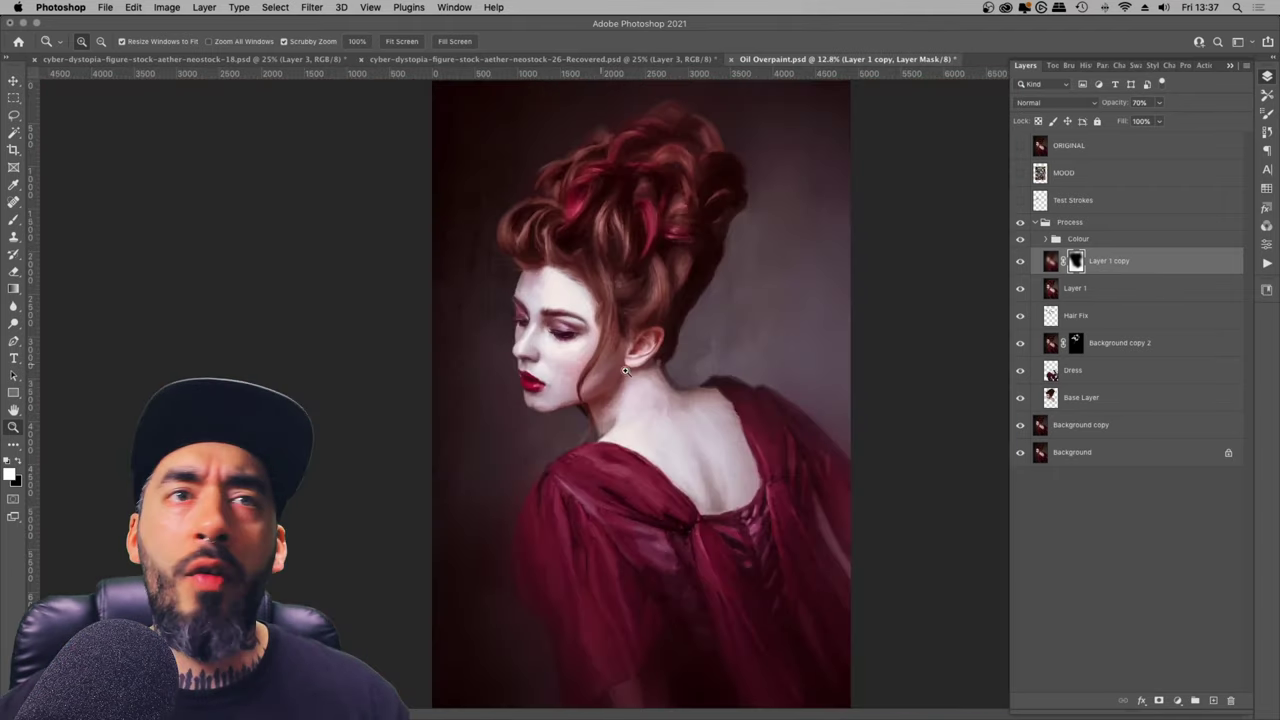
Step: Create a new layer above Layer 1 copy and prepare a larger Mixer Brush for retouching behind the ear
click(681, 367)
click(681, 361)
click(682, 360)
click(682, 360)
key(super+alt+shift+n)
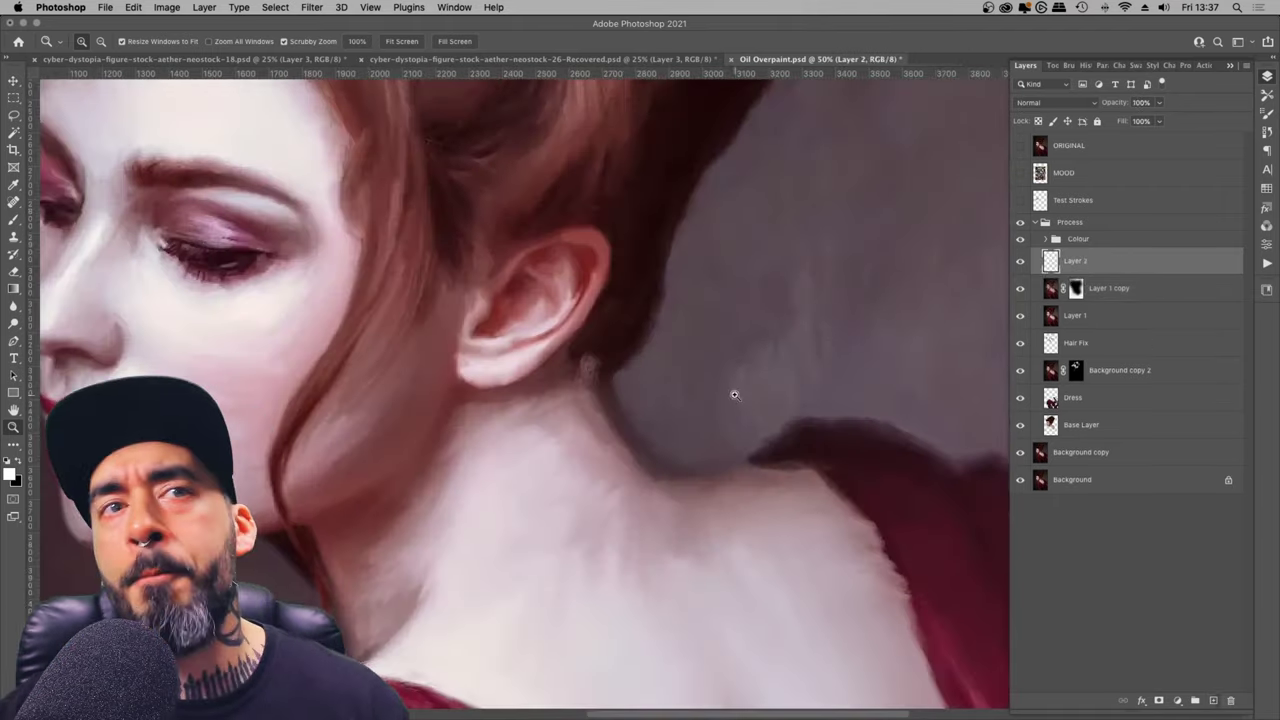
click(13, 219)
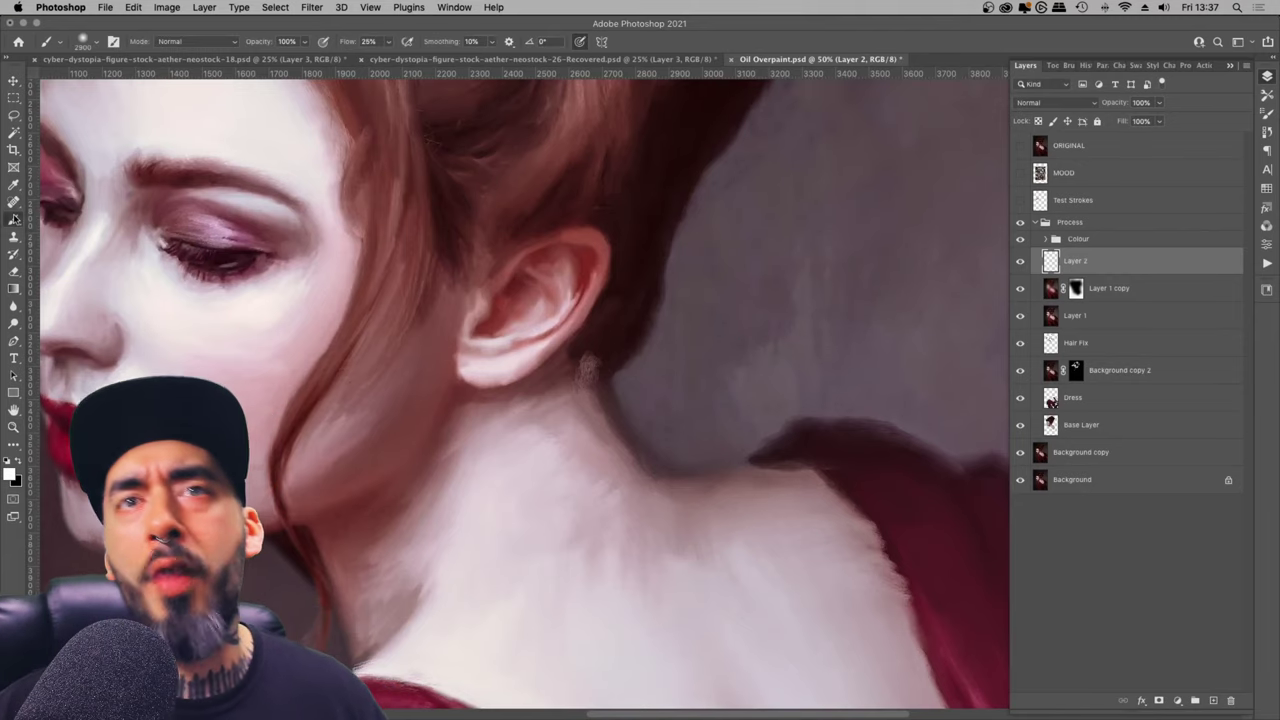
click(78, 254)
key(bracketright)
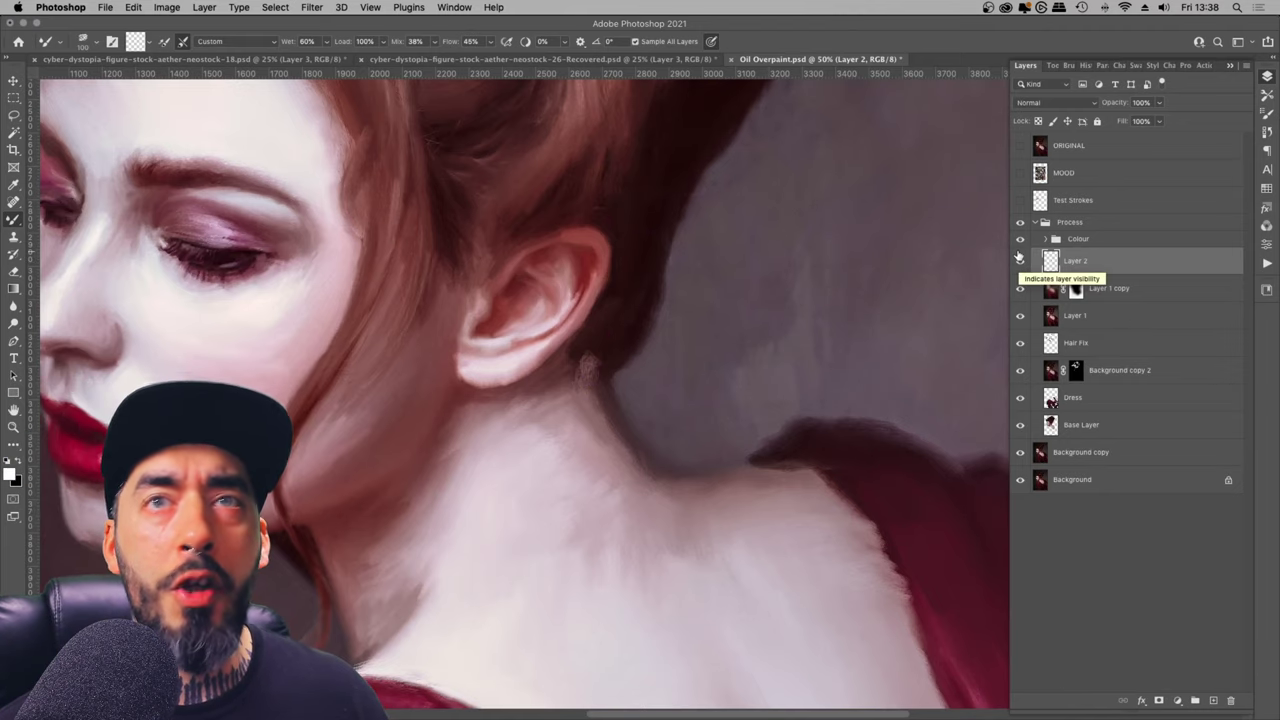
Step: With the Colour group hidden, replace Layer 2 with a new layer and blend the rough patch behind the ear
key(Delete)
click(1021, 240)
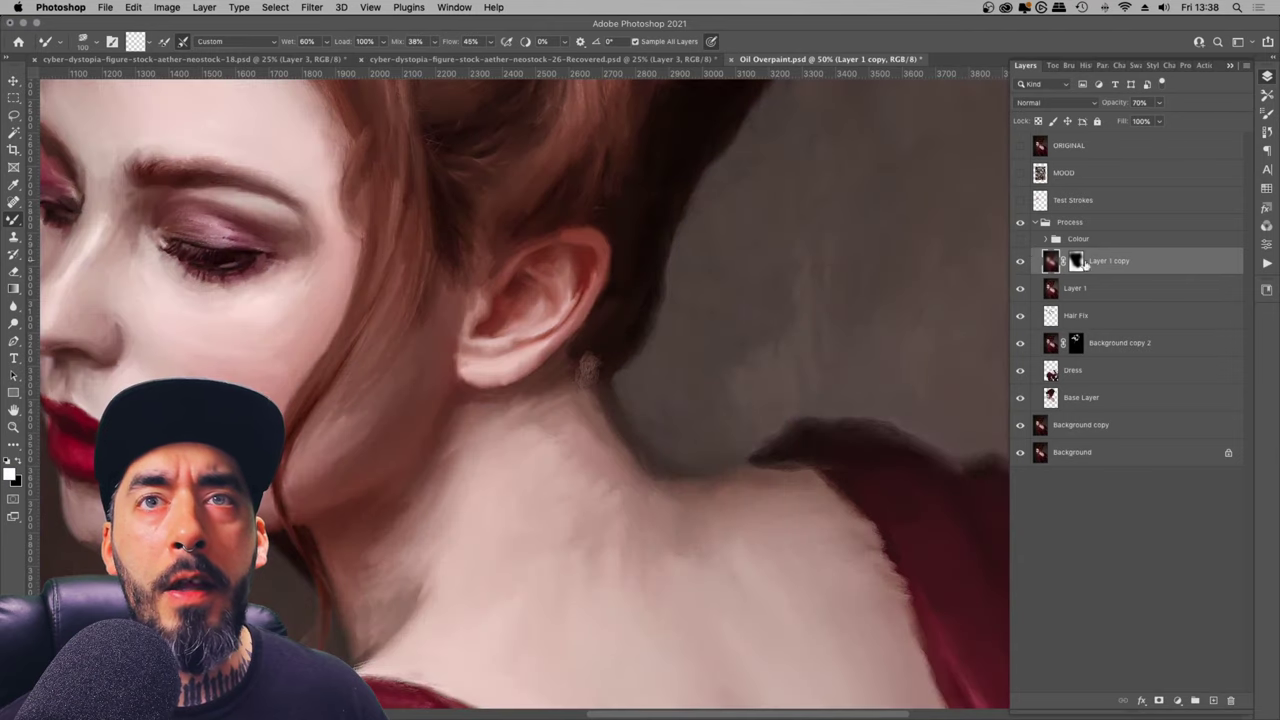
click(1213, 700)
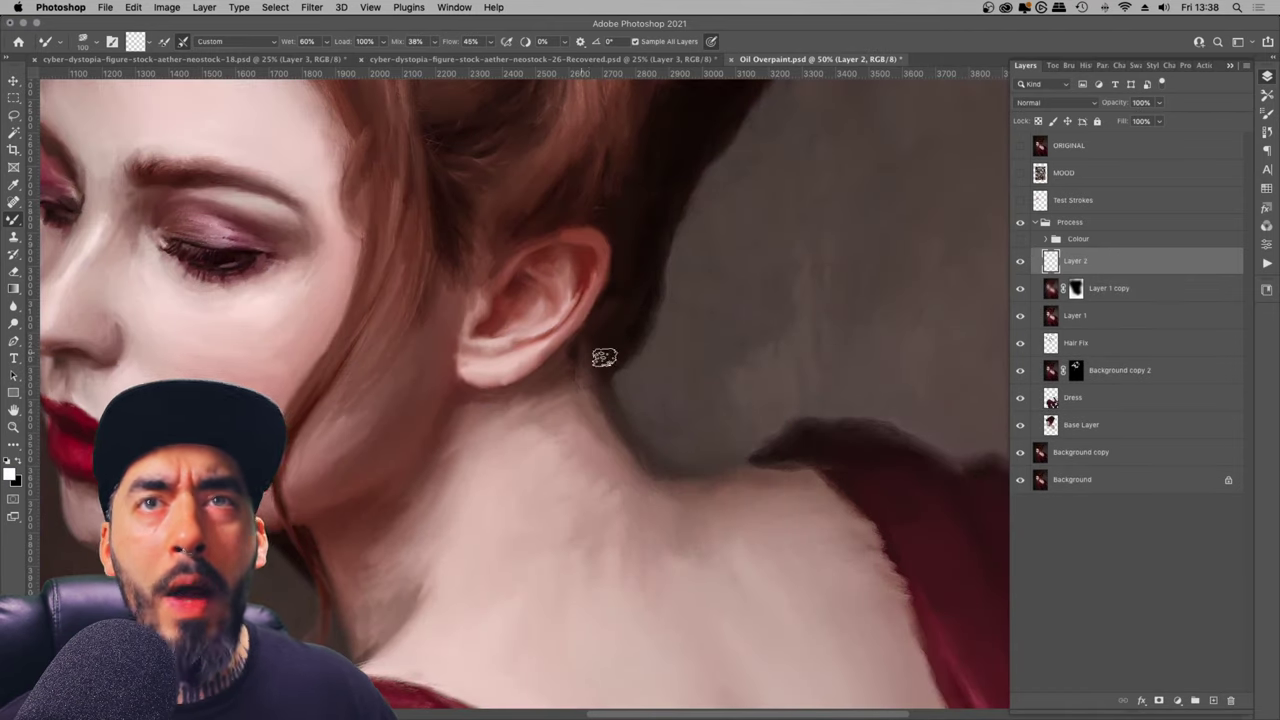
mouse_move(438, 384)
mouse_down()
mouse_move(531, 400)
mouse_move(649, 474)
mouse_up()
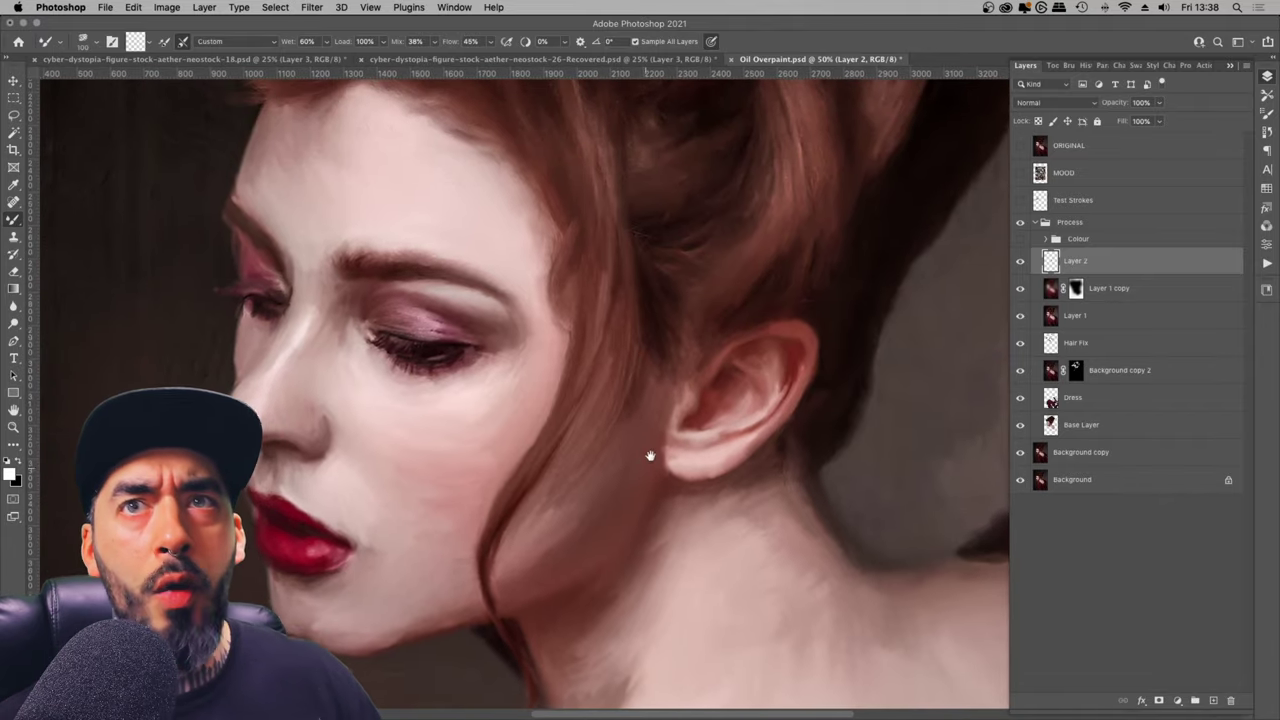
Step: Set the opacity of Layer 1 copy to 80% and show the Colour group again
key(super+minus)
key(super+minus)
key(super+minus)
key(super+minus)
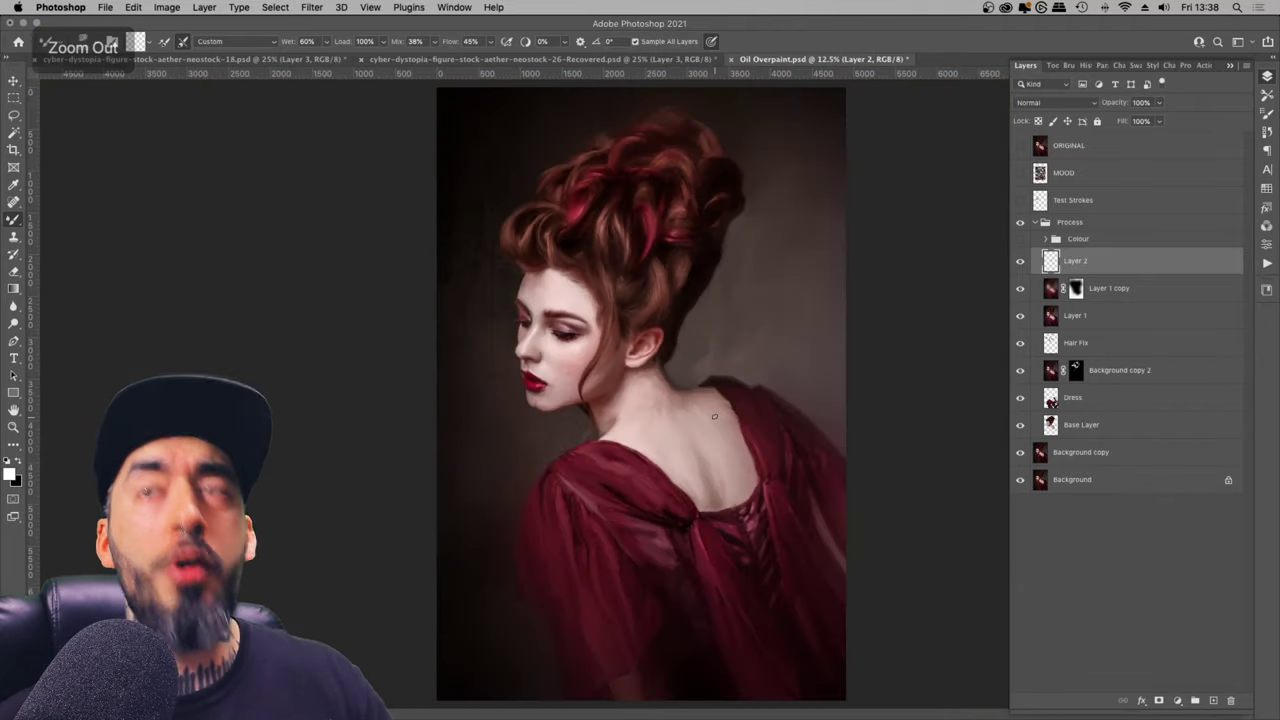
click(1048, 292)
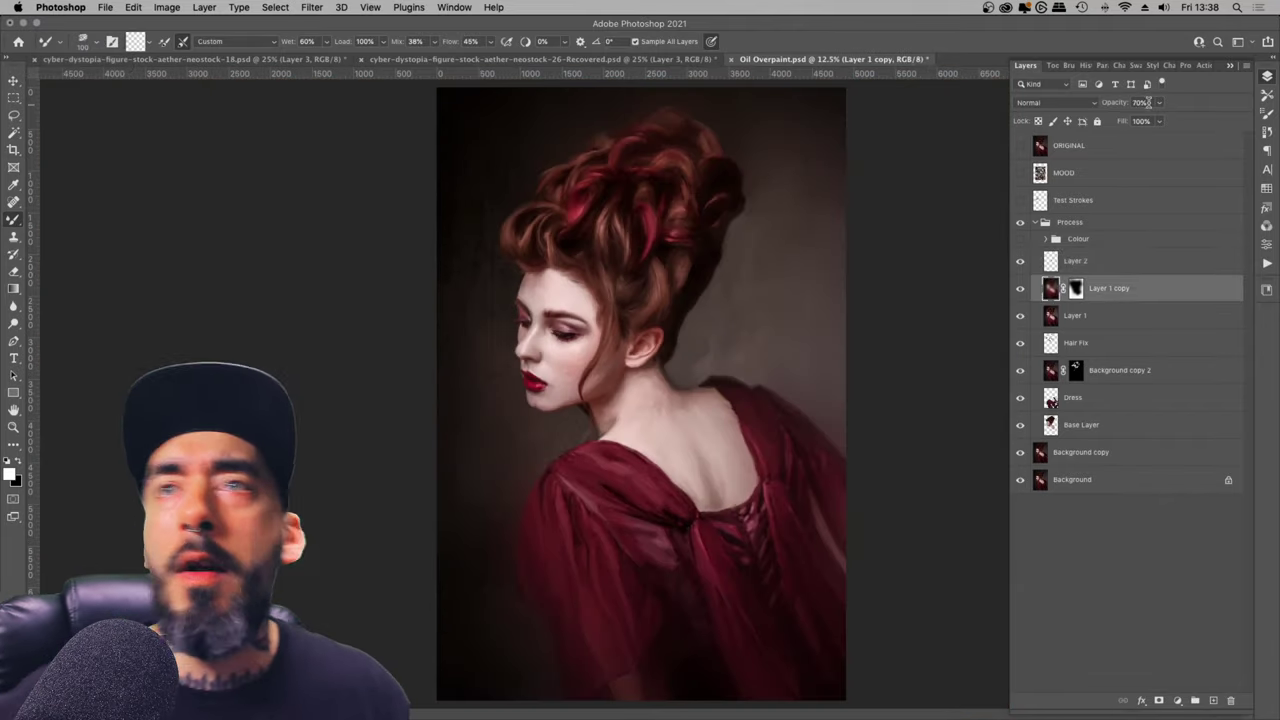
drag(1159, 102, 1170, 123)
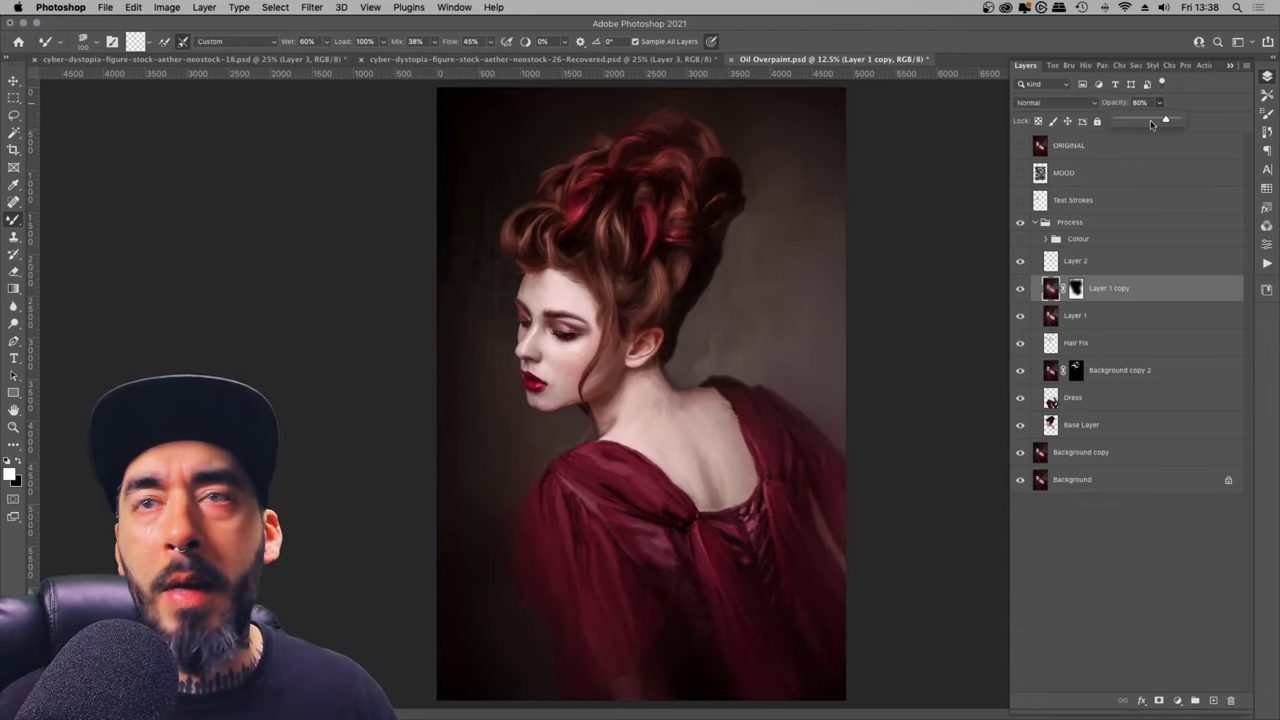
click(1017, 239)
Step: Examine the graded portrait at several magnifications, checking the face, the dress and the overall composition
key(super+minus)
key(super+minus)
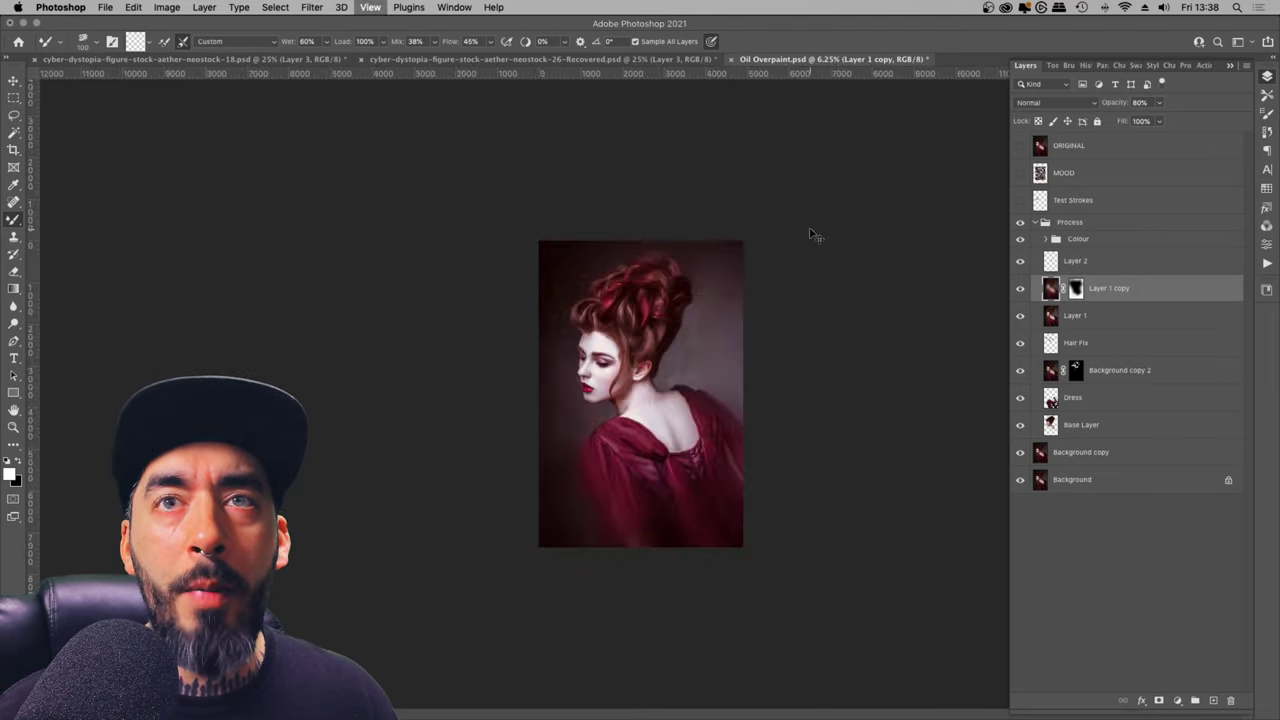
key(super+plus)
key(super+plus)
key(super+plus)
key(super+plus)
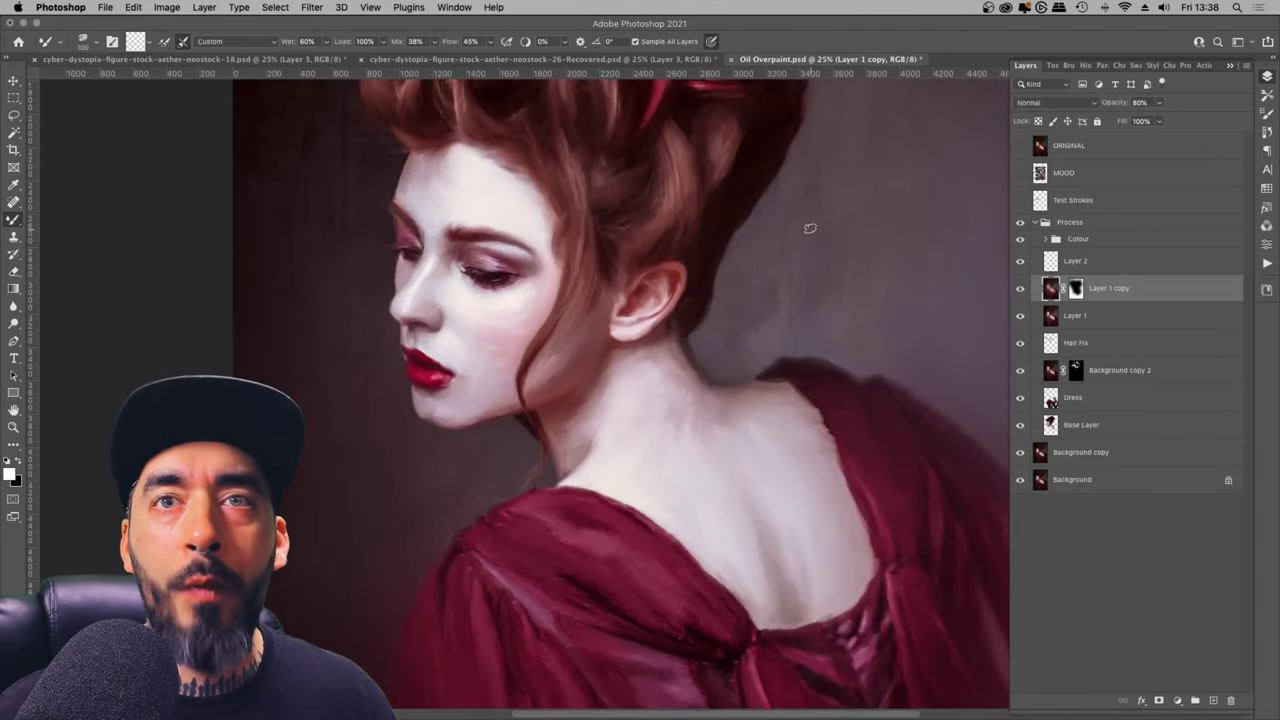
key(super+minus)
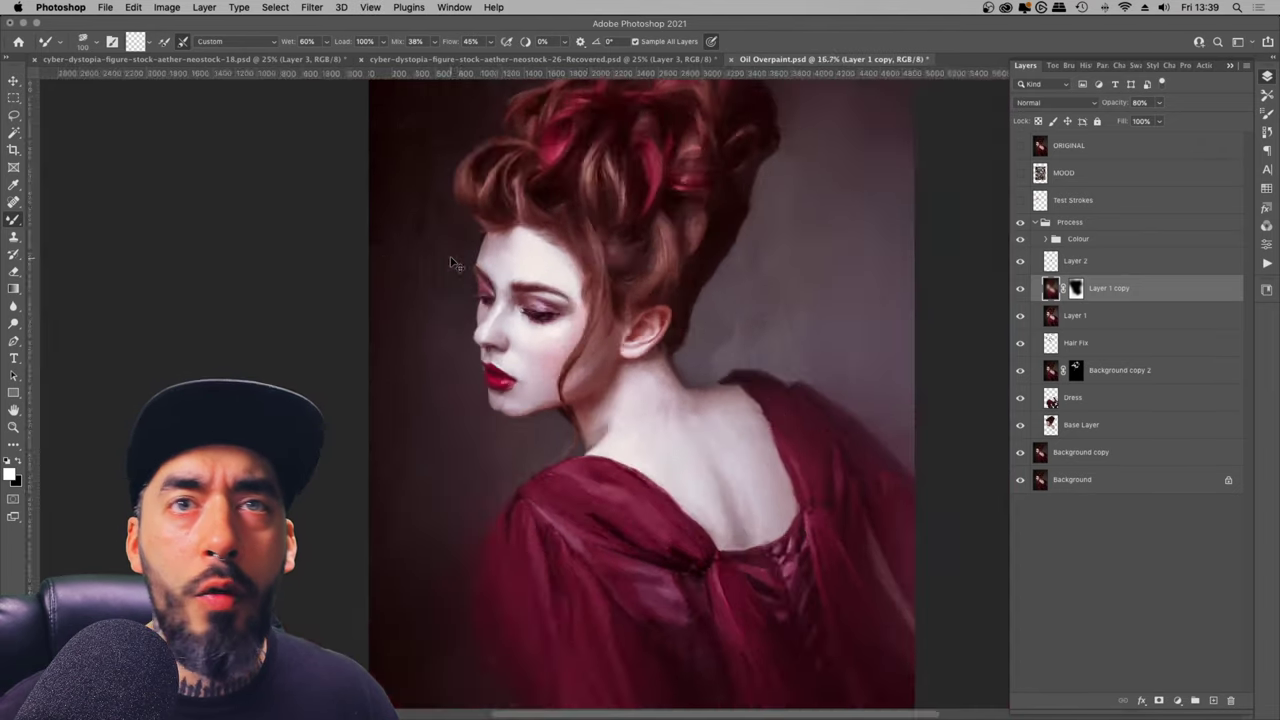
key(super+minus)
key(super+minus)
key(super+plus)
key(super+minus)
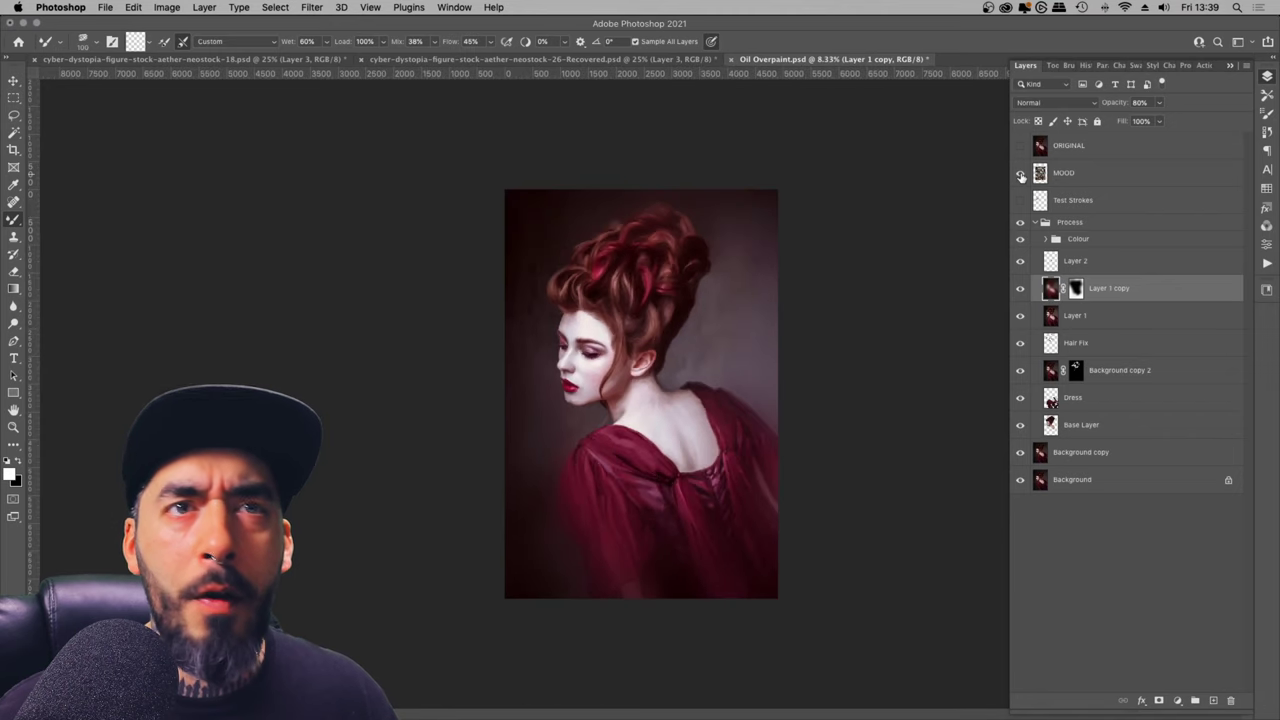
Step: Show the MOOD reference board, study the painted portraits across its rows, and hide it again
click(1021, 175)
key(super+plus)
key(super+plus)
key(super+plus)
key(super+plus)
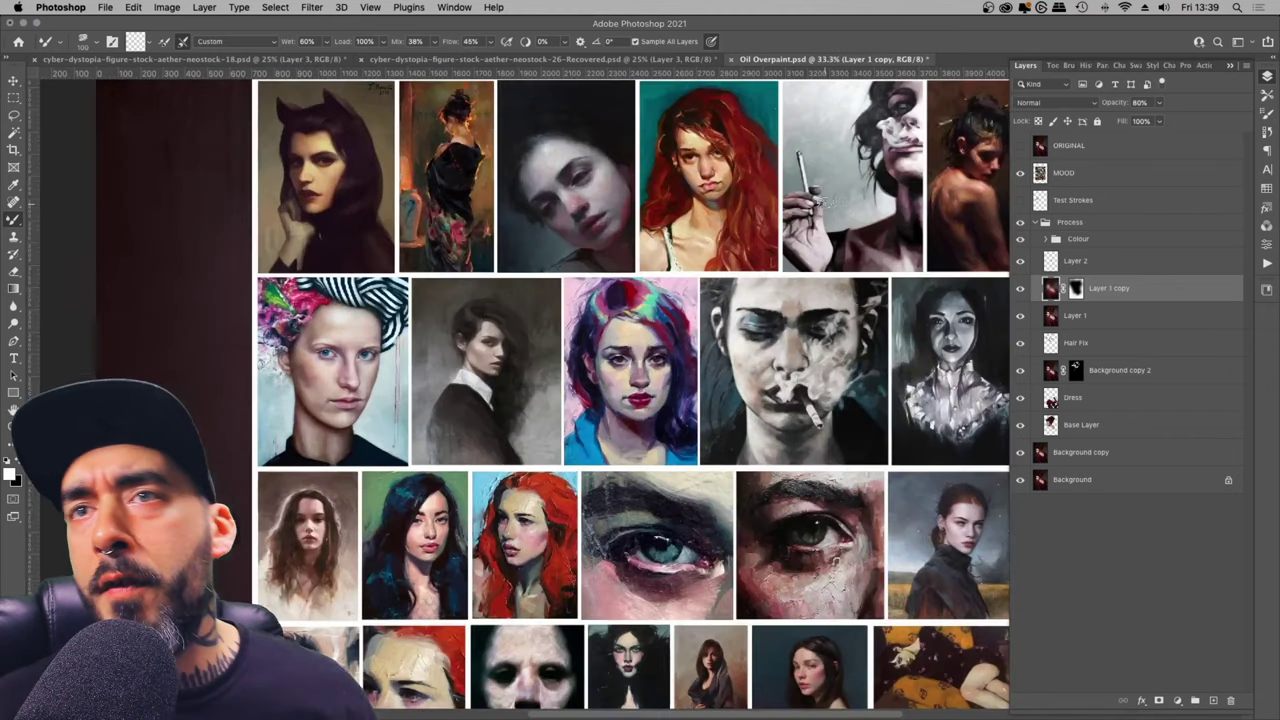
scroll(822, 202, down, 5)
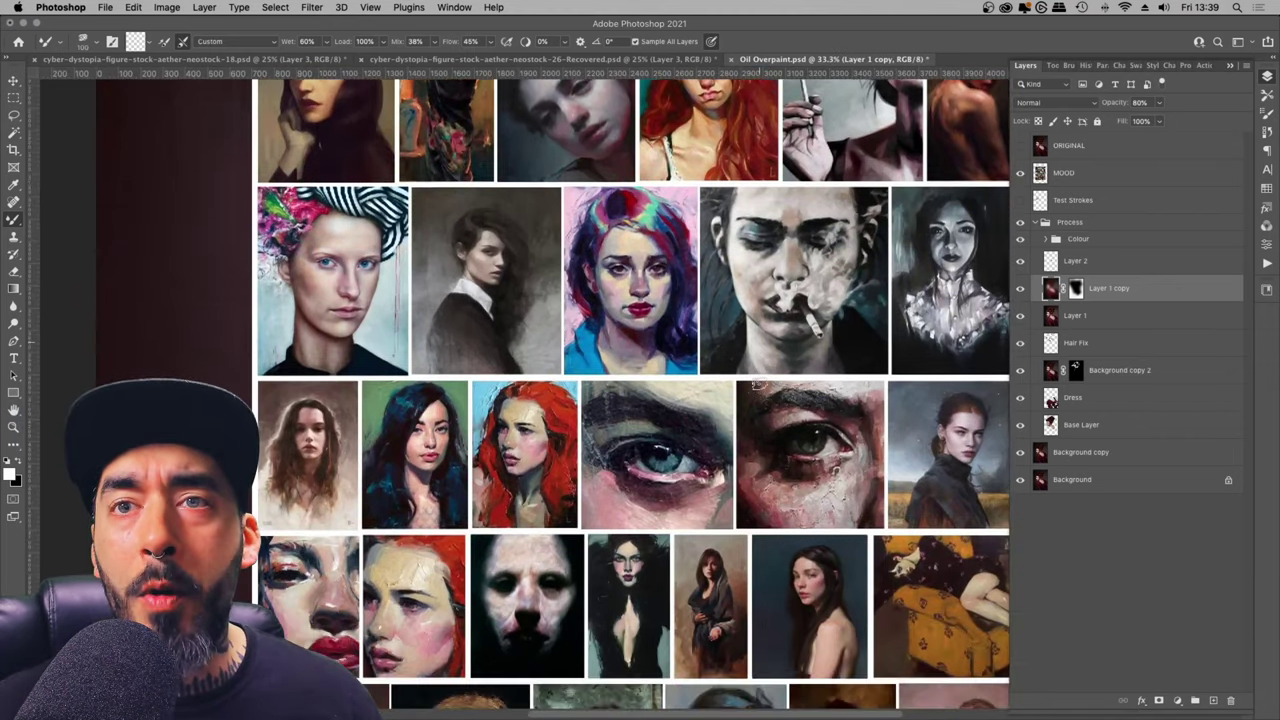
scroll(758, 383, down, 2)
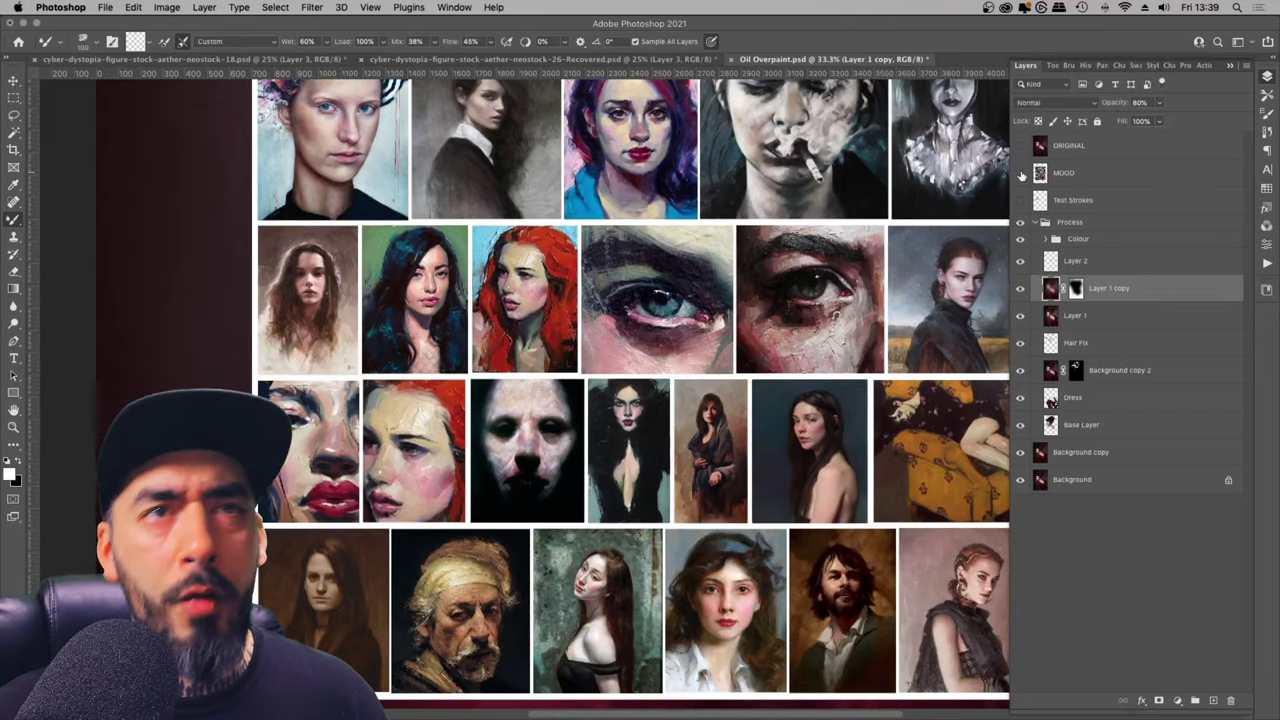
click(1021, 175)
key(super+minus)
key(super+minus)
key(super+minus)
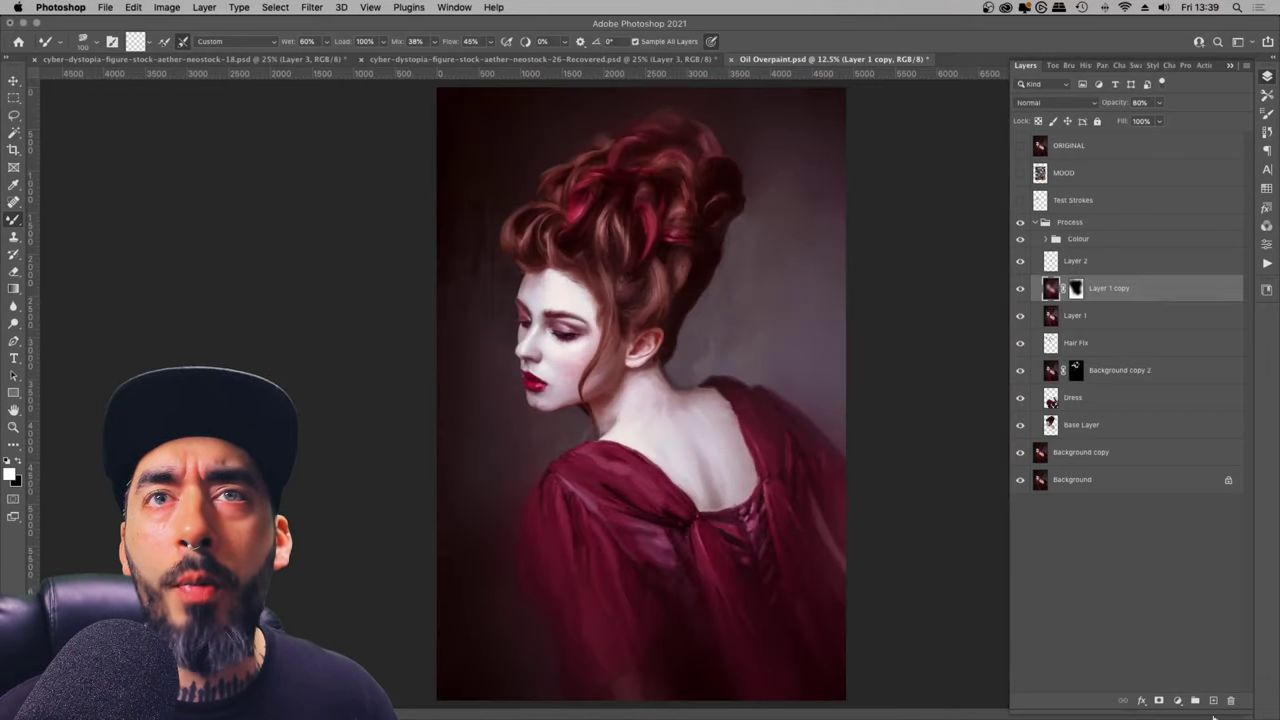
Step: Add a Gradient Map adjustment above Layer 1 copy and give it a dark-to-light gradient that keeps shadows dark
click(1176, 700)
click(1200, 665)
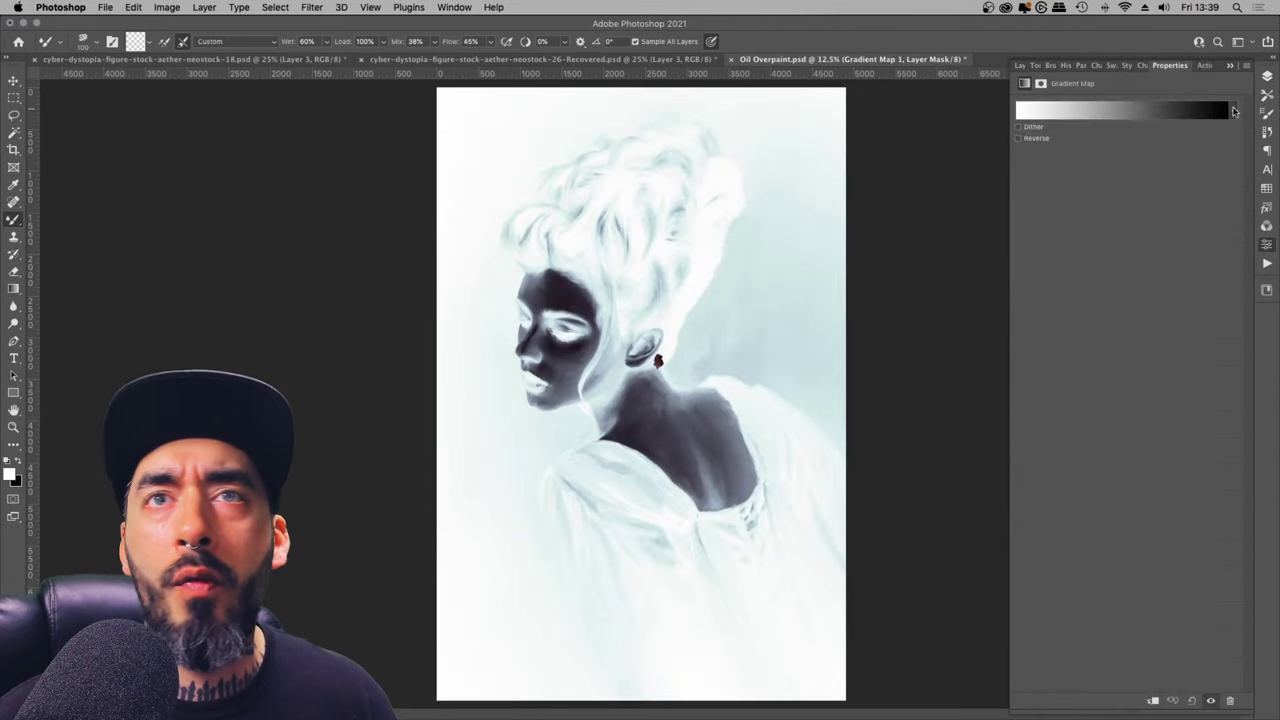
click(1234, 110)
click(1101, 127)
click(1268, 77)
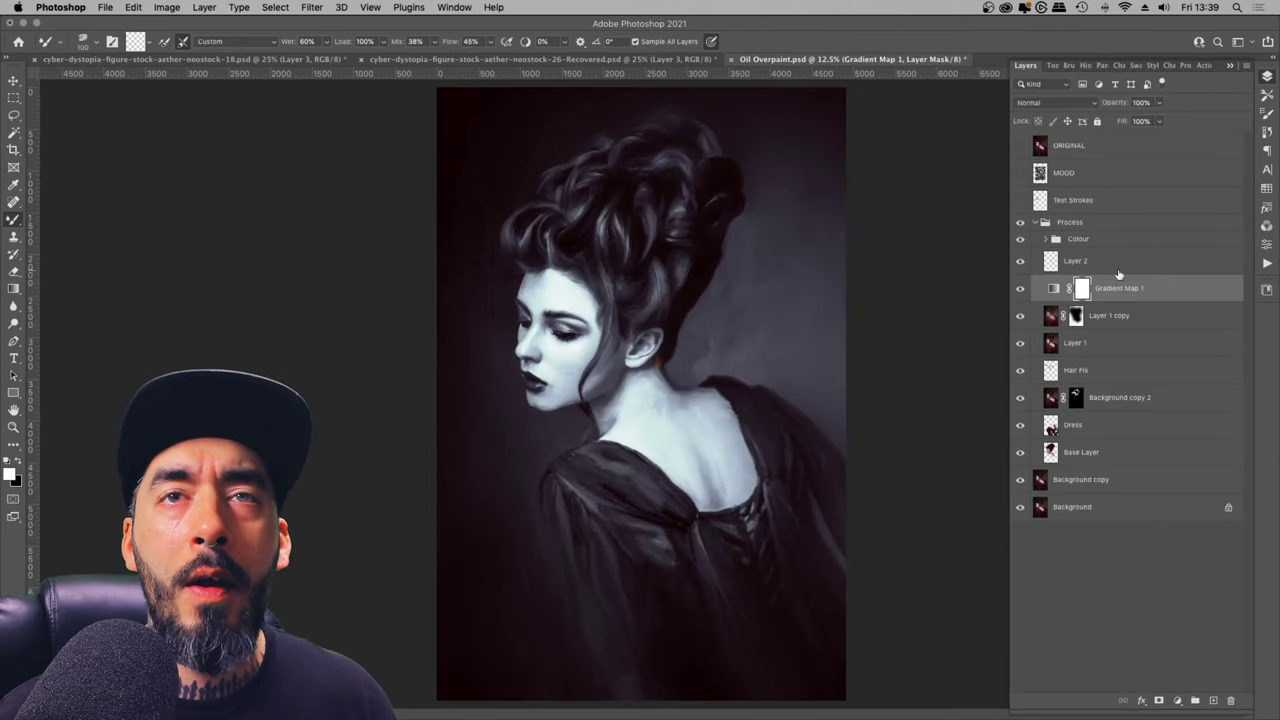
Step: Move the gradient map above the Colour group, set its blend mode to Luminosity, and compare the portrait with and without it
drag(1118, 282, 1118, 234)
click(1066, 103)
click(1040, 405)
click(1021, 245)
click(1021, 245)
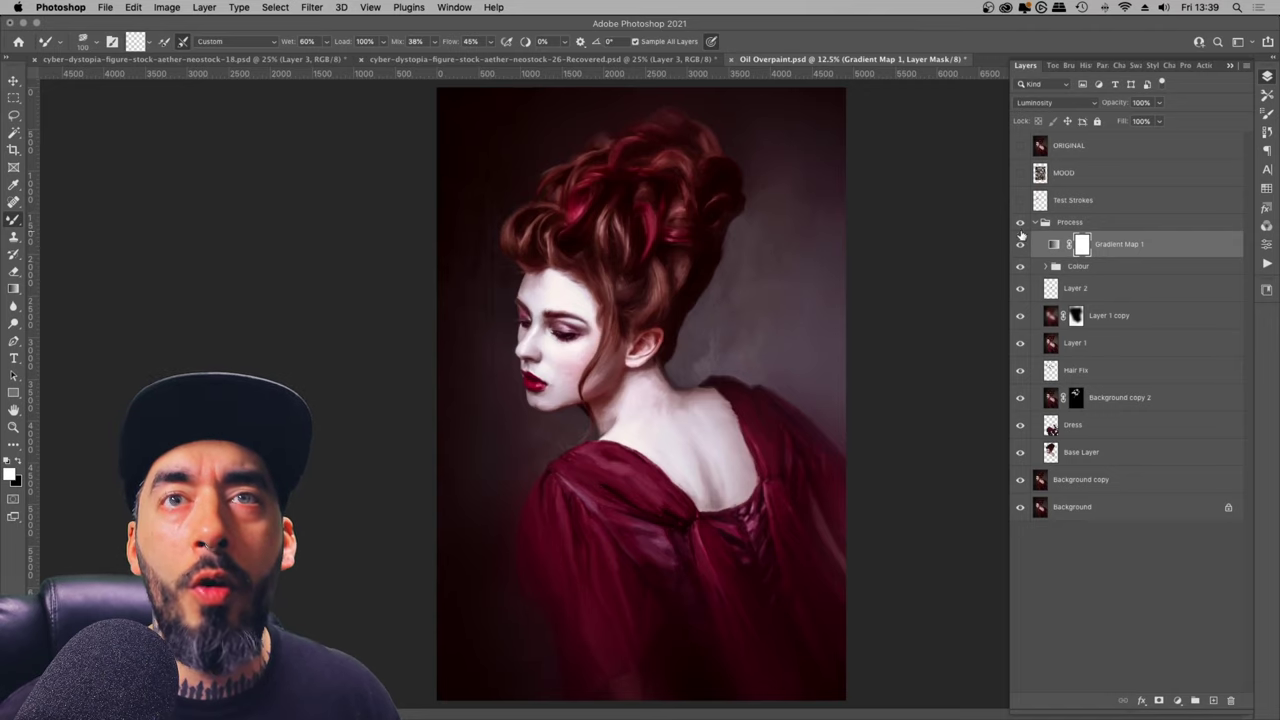
Step: Try reduced opacities on the gradient map in Luminosity mode, and also in Normal mode down to about 14%
drag(1087, 123, 1117, 121)
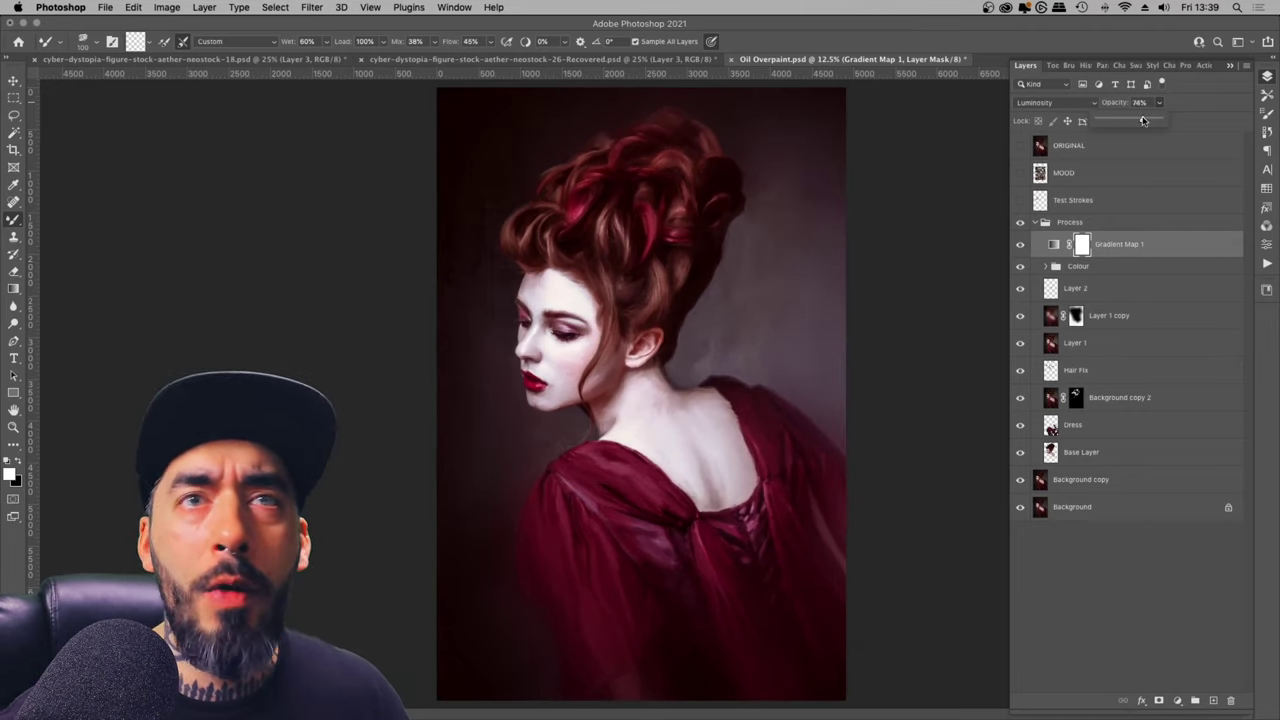
drag(1136, 121, 1062, 130)
click(1054, 104)
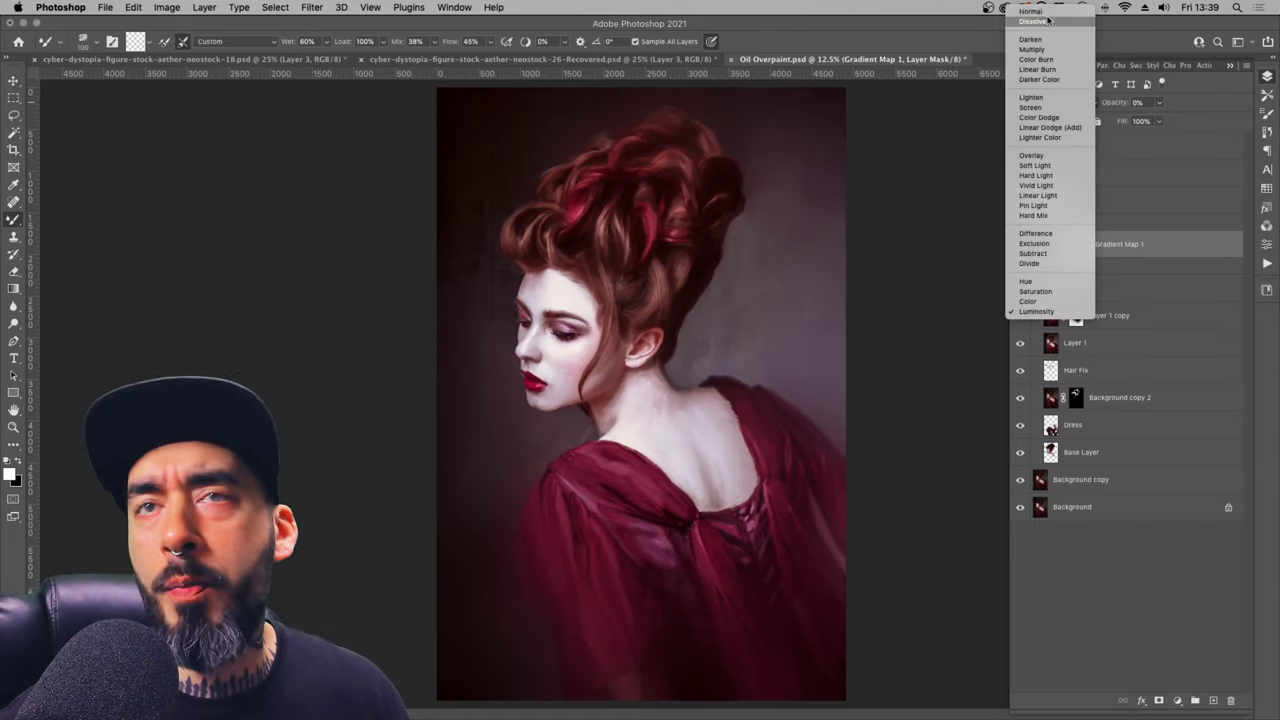
click(1040, 16)
drag(1190, 116, 1102, 128)
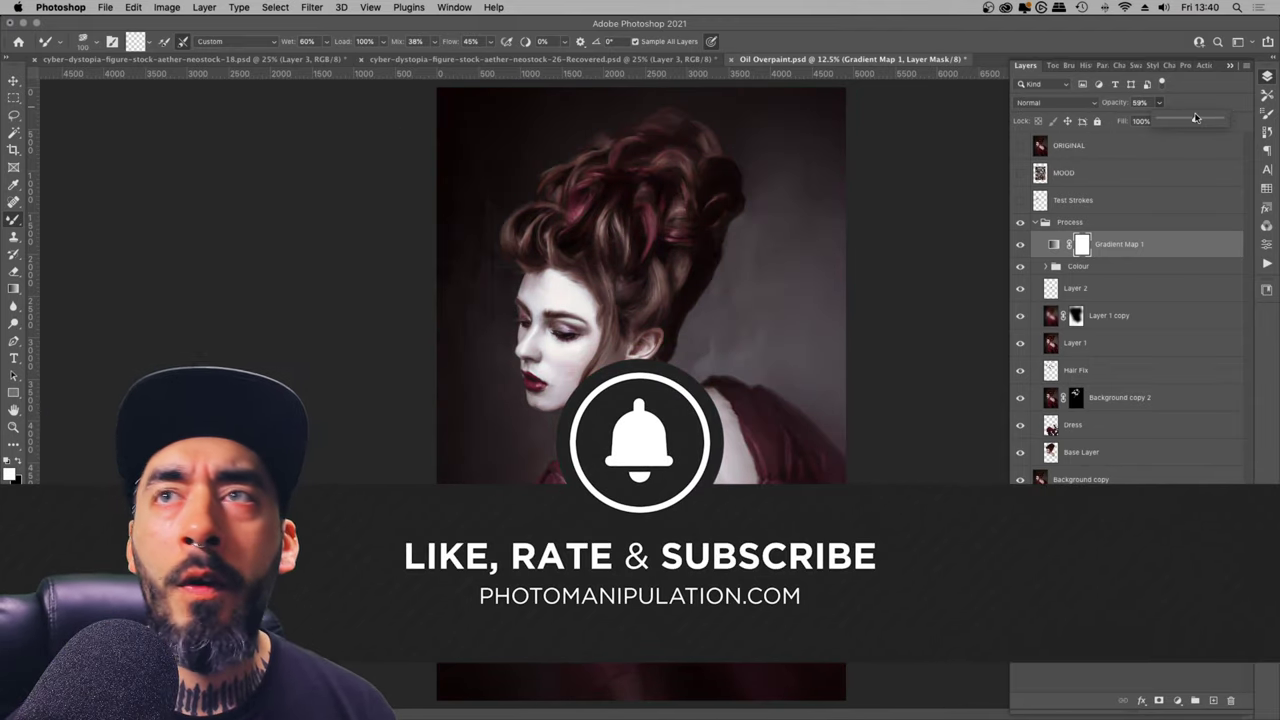
drag(1196, 118, 1117, 128)
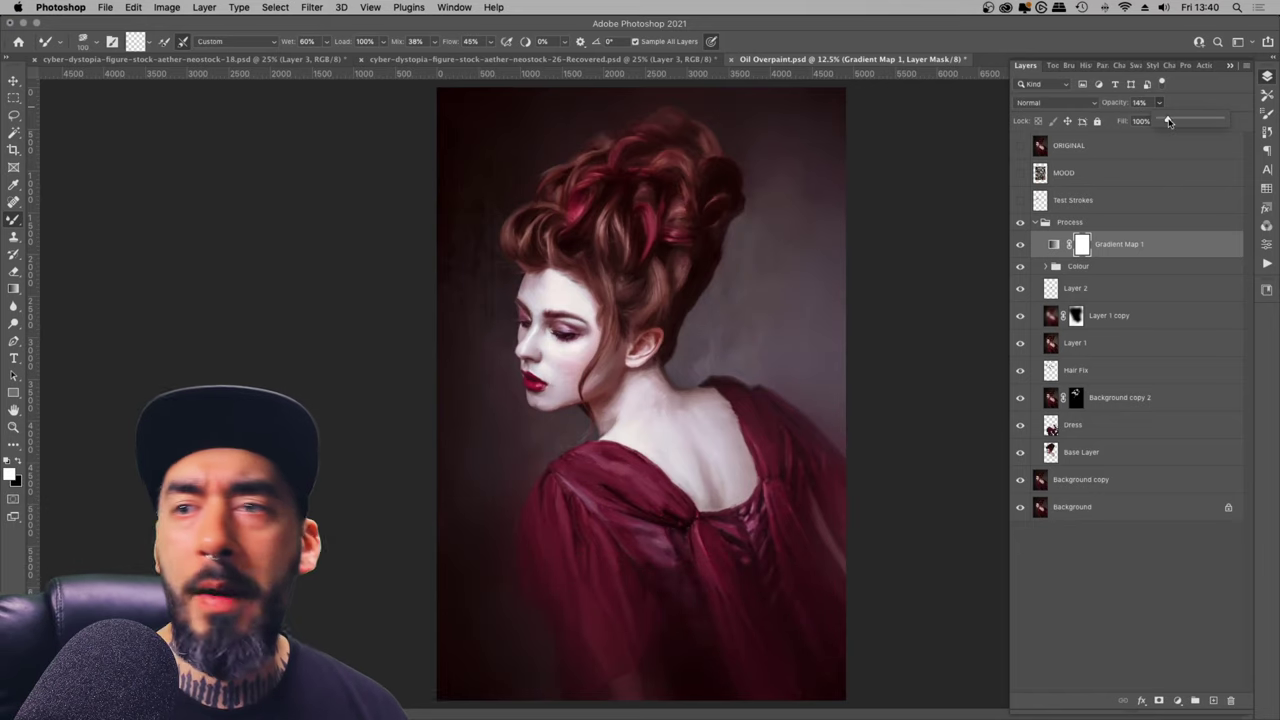
Step: Delete the gradient map, select the Process group and check the whole portrait at a smaller magnification
right_click(1147, 236)
click(1060, 214)
key(super+minus)
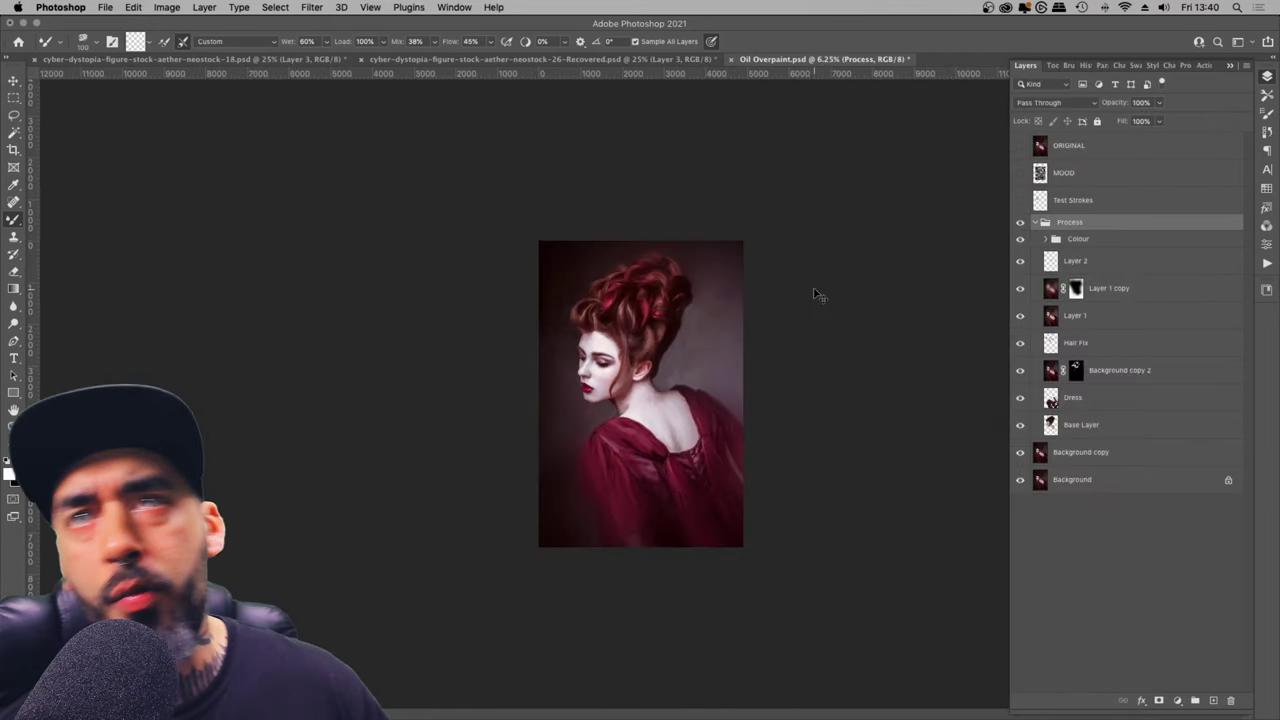
key(super+plus)
key(super+plus)
key(super+minus)
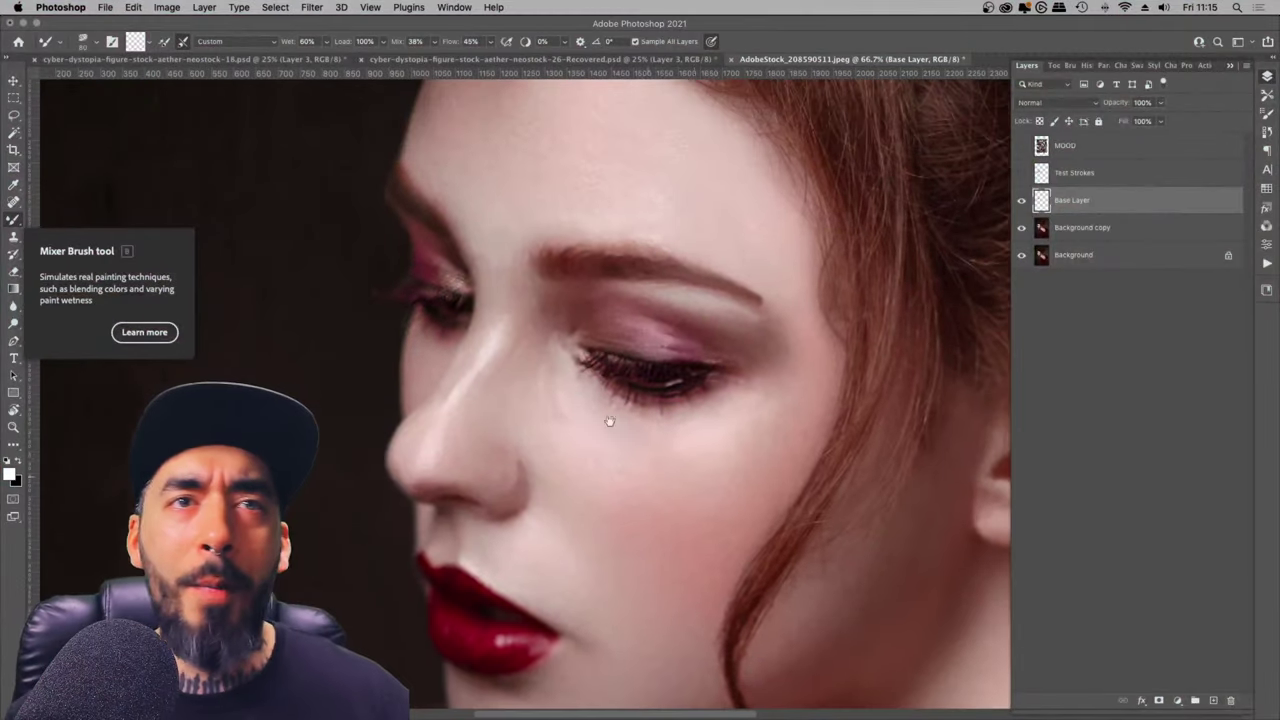
Step: Enlarge the Mixer Brush for blending the cheek skin on the Base Layer of the AdobeStock portrait
drag(610, 421, 542, 273)
key(])
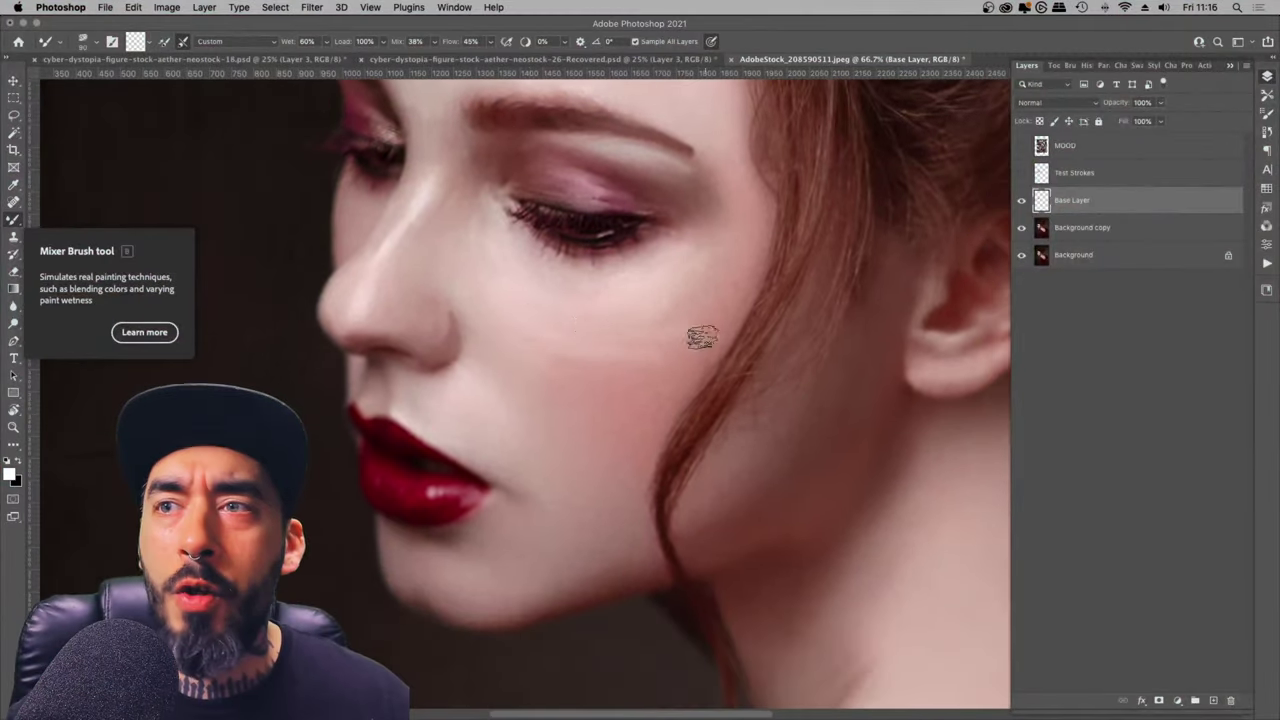